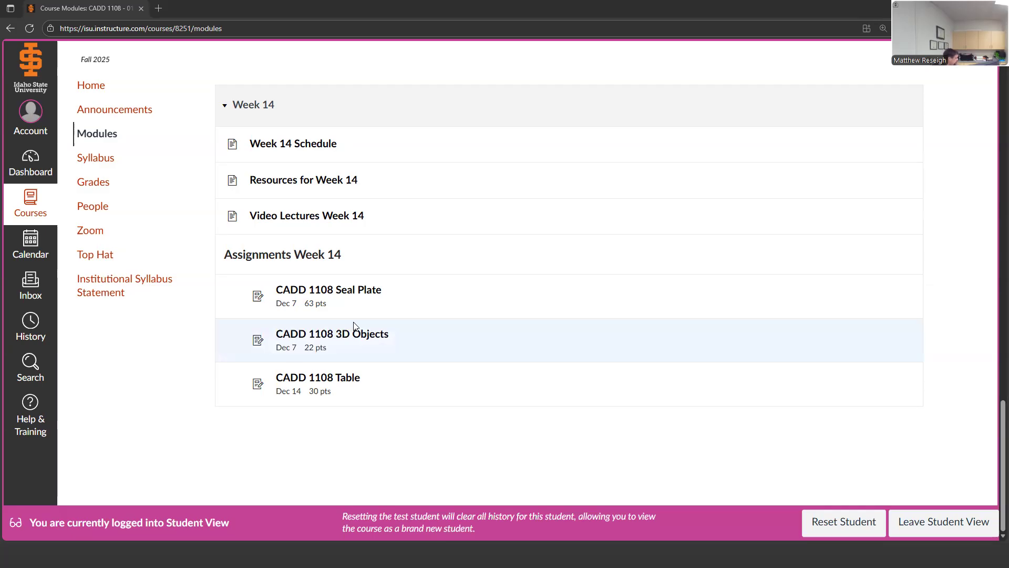
# Open the CADD 1108 Table assignment from the Week 14 module and read its description and resources
pyautogui.click(337, 381)
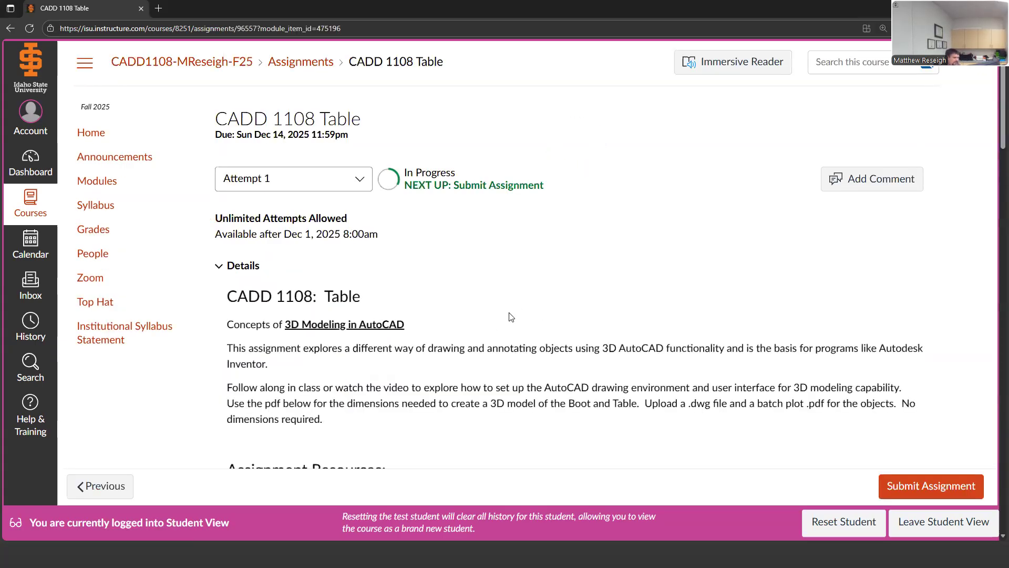
pyautogui.scroll(-3, 509, 317)
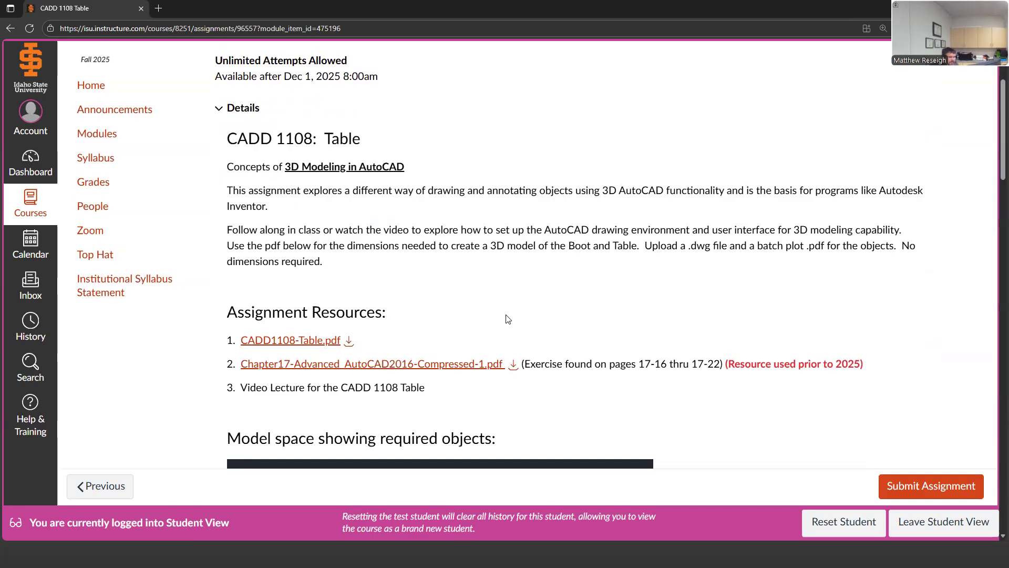
pyautogui.scroll(-2, 507, 319)
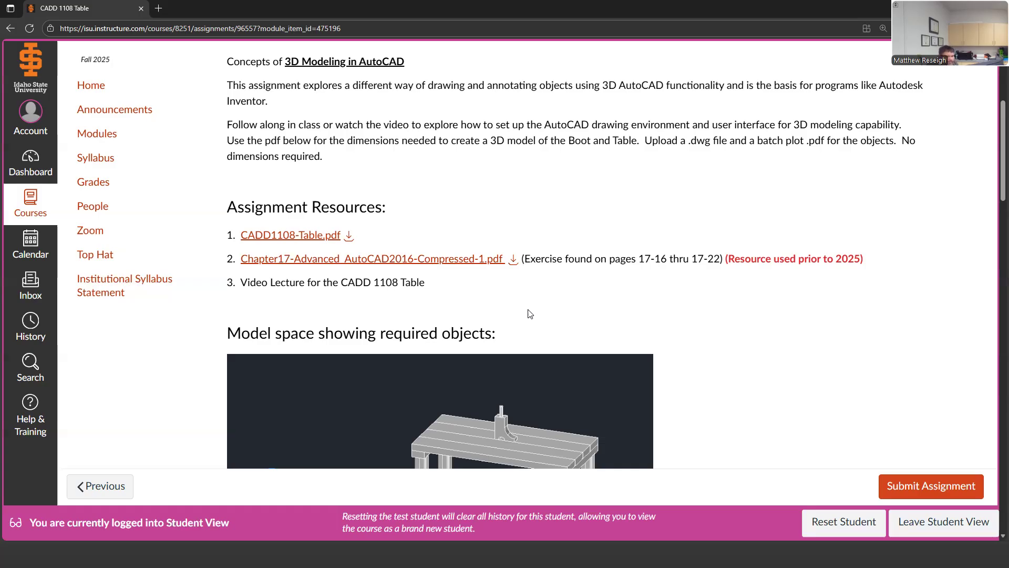
pyautogui.scroll(-4, 531, 313)
pyautogui.scroll(4, 531, 315)
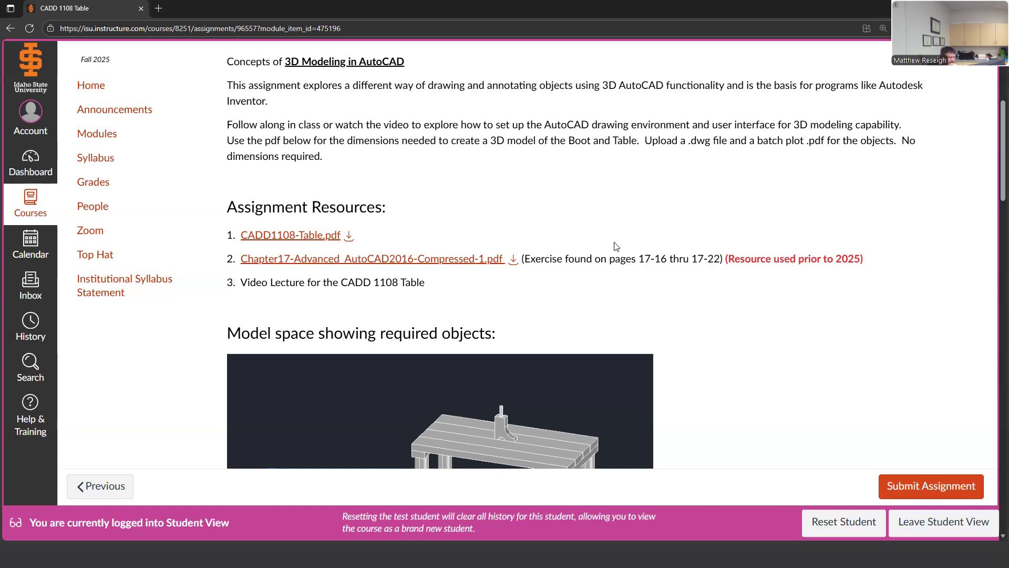
# Examine the completed boot and table sheets and the model space picture on the assignment page
pyautogui.scroll(-2, 615, 255)
pyautogui.scroll(-10, 615, 255)
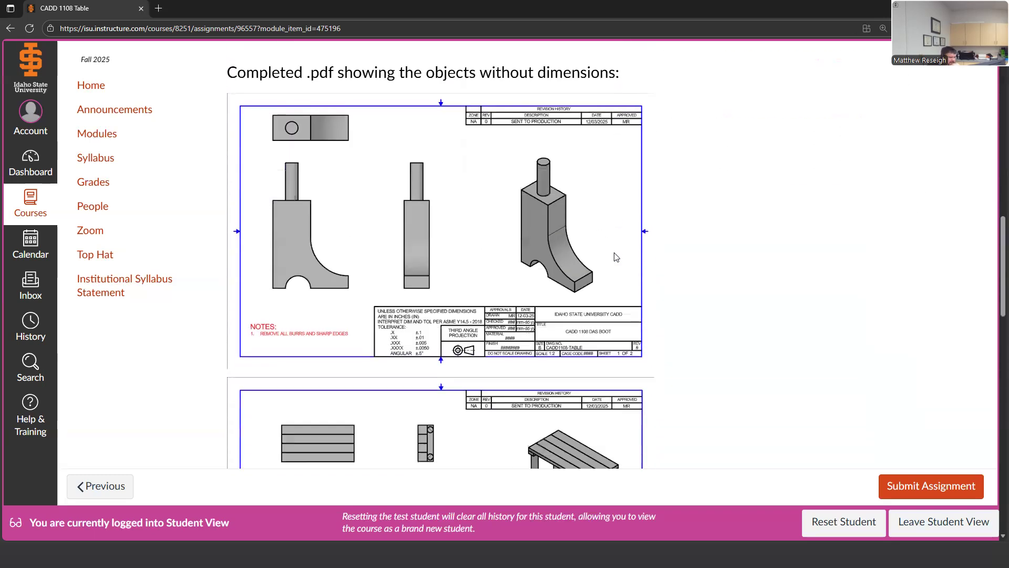
pyautogui.scroll(-4, 616, 256)
pyautogui.scroll(-3, 649, 319)
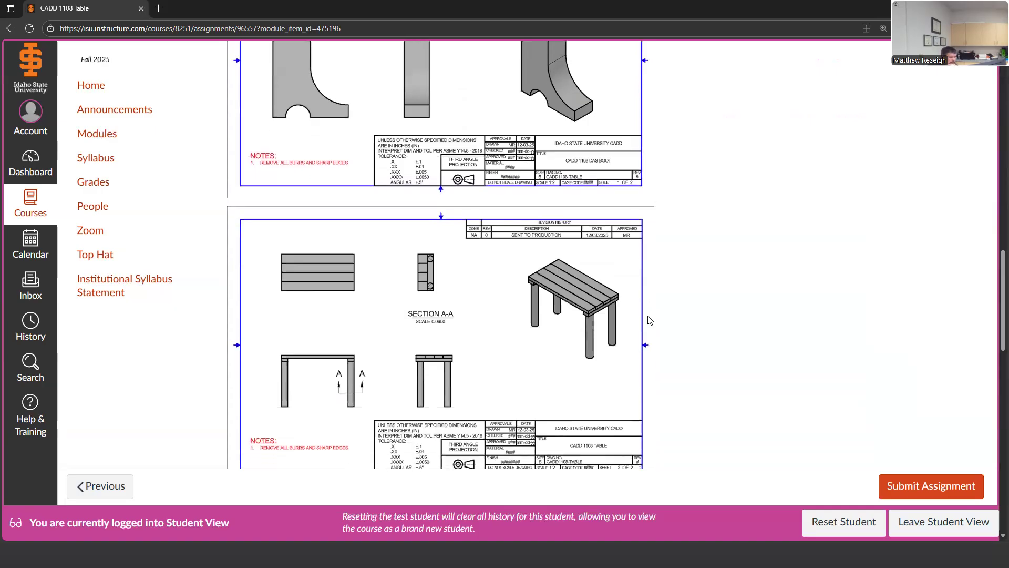
pyautogui.scroll(2, 650, 320)
pyautogui.scroll(2, 649, 319)
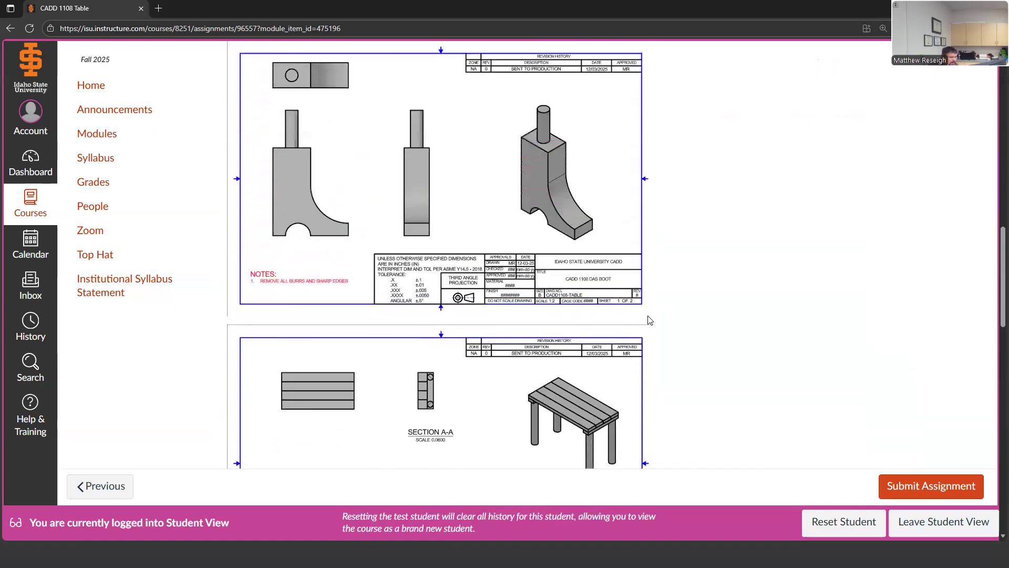
pyautogui.scroll(1, 649, 319)
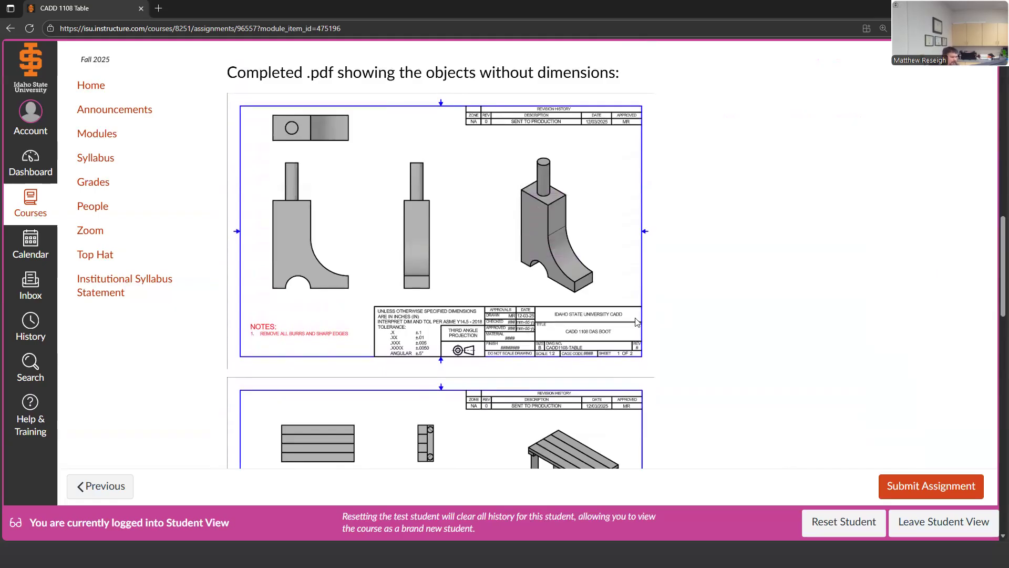
pyautogui.scroll(2, 676, 383)
pyautogui.scroll(3, 720, 351)
pyautogui.scroll(3, 720, 352)
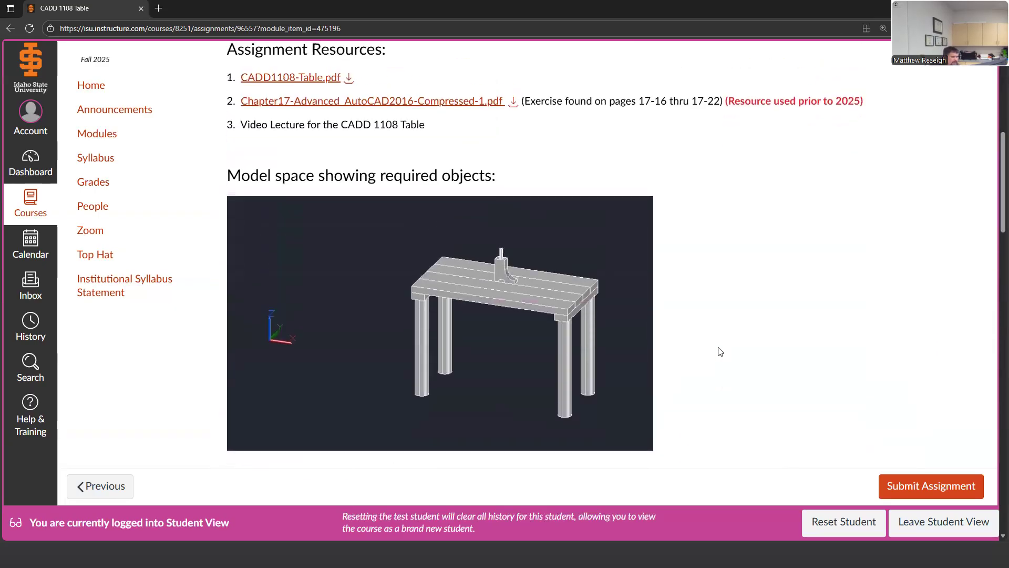
pyautogui.scroll(1, 371, 149)
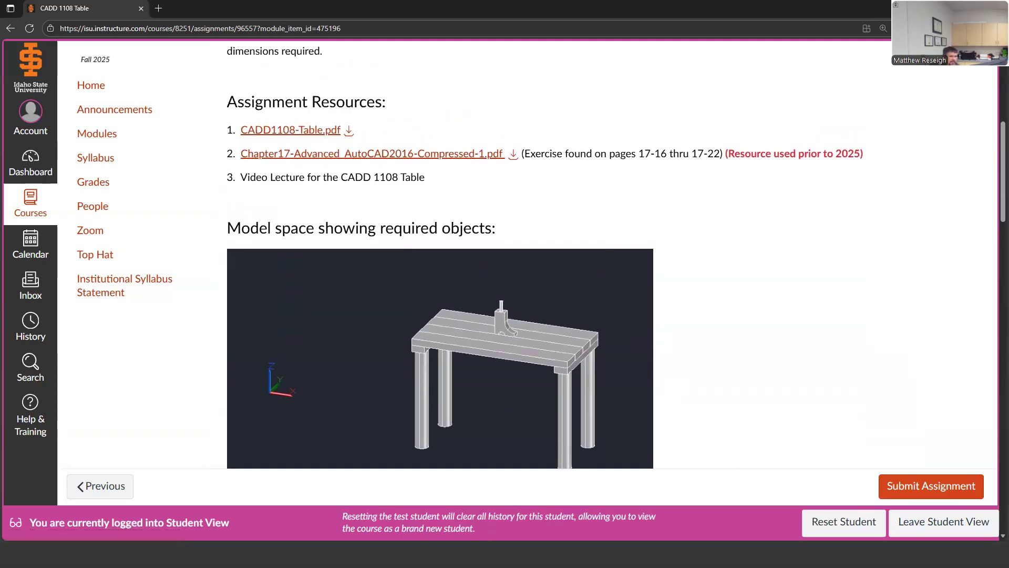
# Switch to CADD1108-Table.pdf in Acrobat and study the dimensions on the CADD 1108 Das Boot sheet
pyautogui.hotkey('alt', 'Tab')
pyautogui.hotkey('alt', 'Tab')
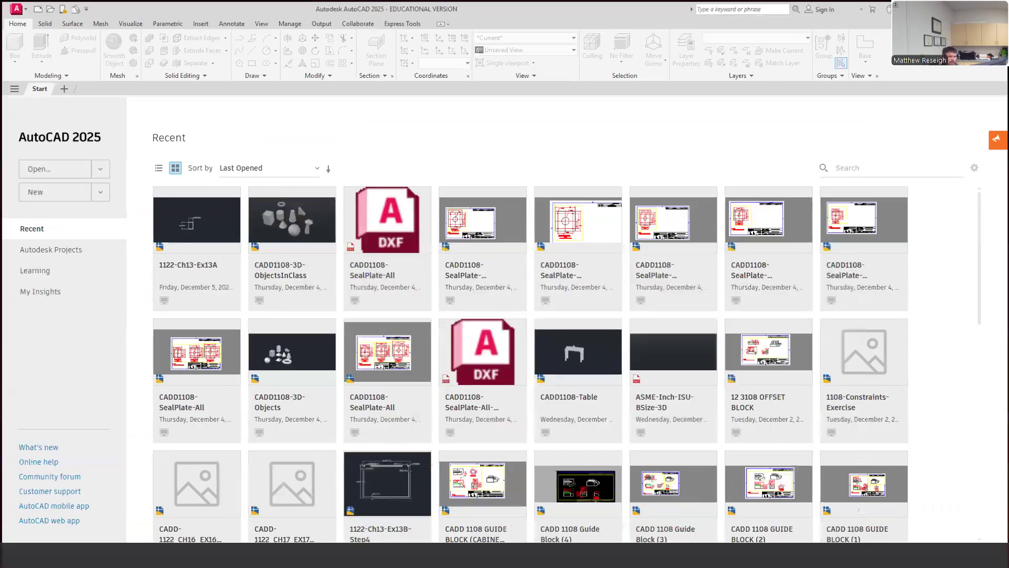
pyautogui.press('super+d')
pyautogui.click(633, 555)
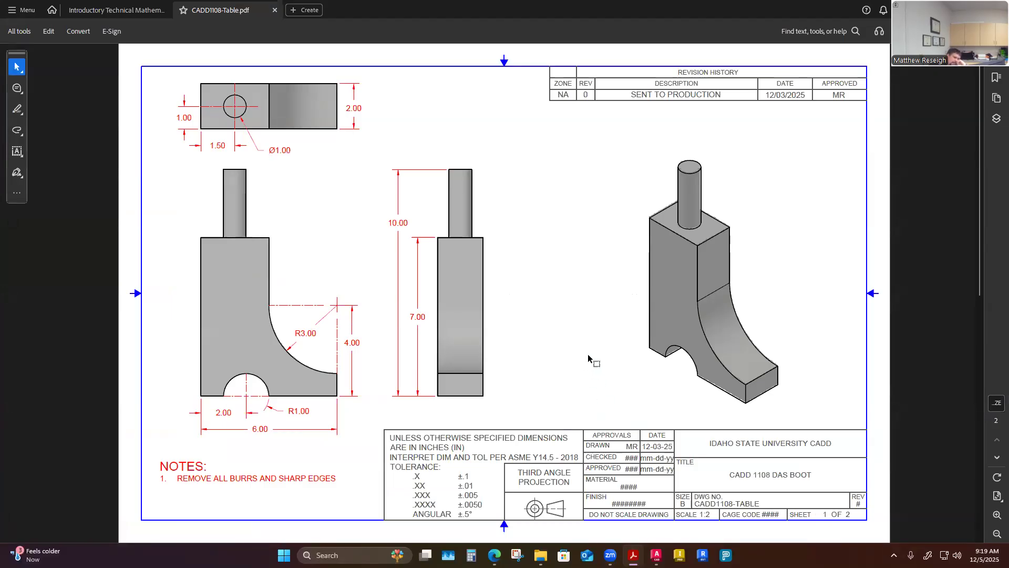
pyautogui.scroll(-1, 576, 353)
pyautogui.scroll(1, 577, 354)
pyautogui.scroll(-1, 576, 354)
pyautogui.scroll(1, 576, 354)
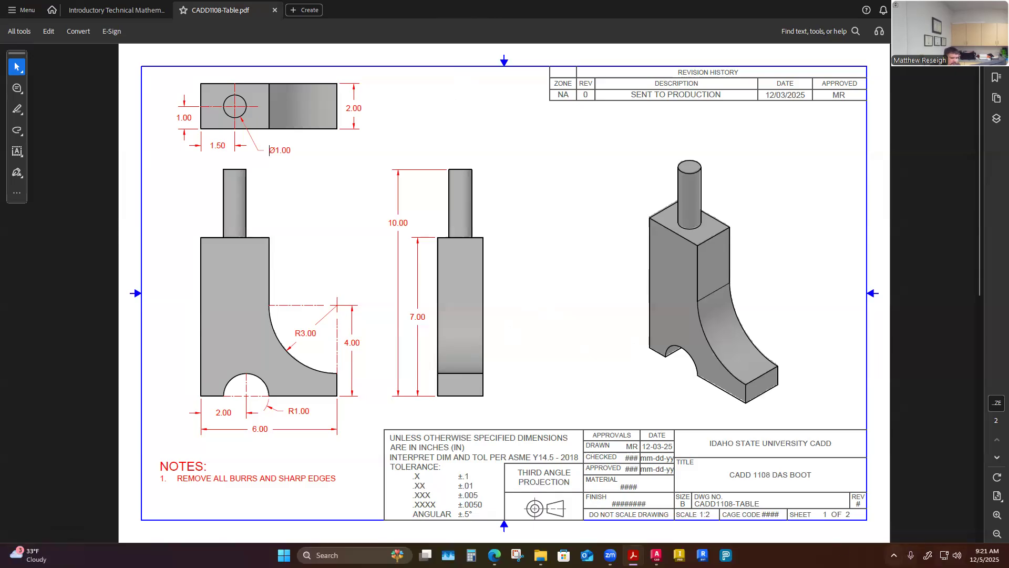
pyautogui.click(894, 555)
pyautogui.click(915, 503)
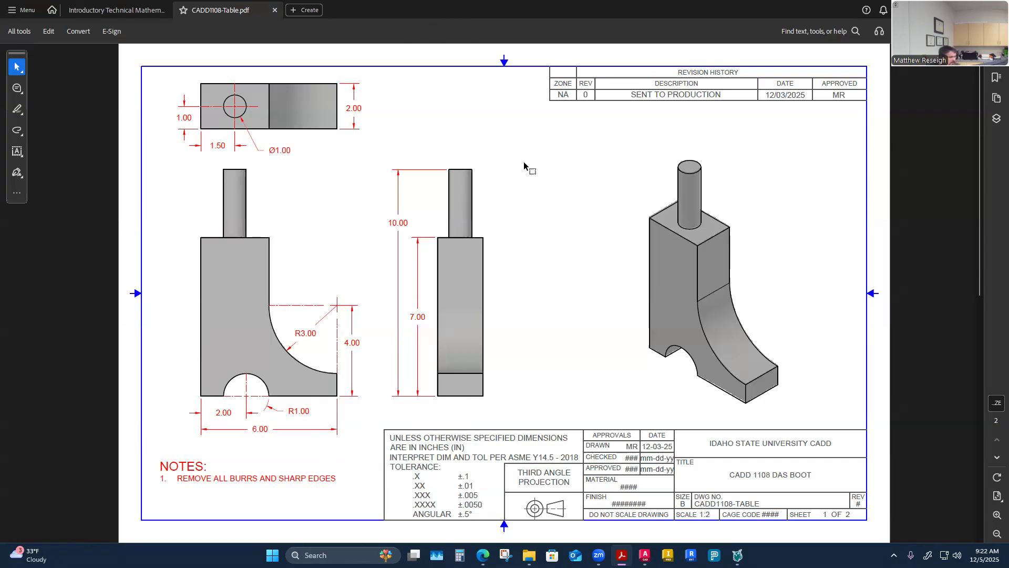
# Look through CADD1108-Table.pdf, glancing at the AutoCAD start page and returning to the boot sheet
pyautogui.scroll(-5, 533, 272)
pyautogui.scroll(5, 532, 276)
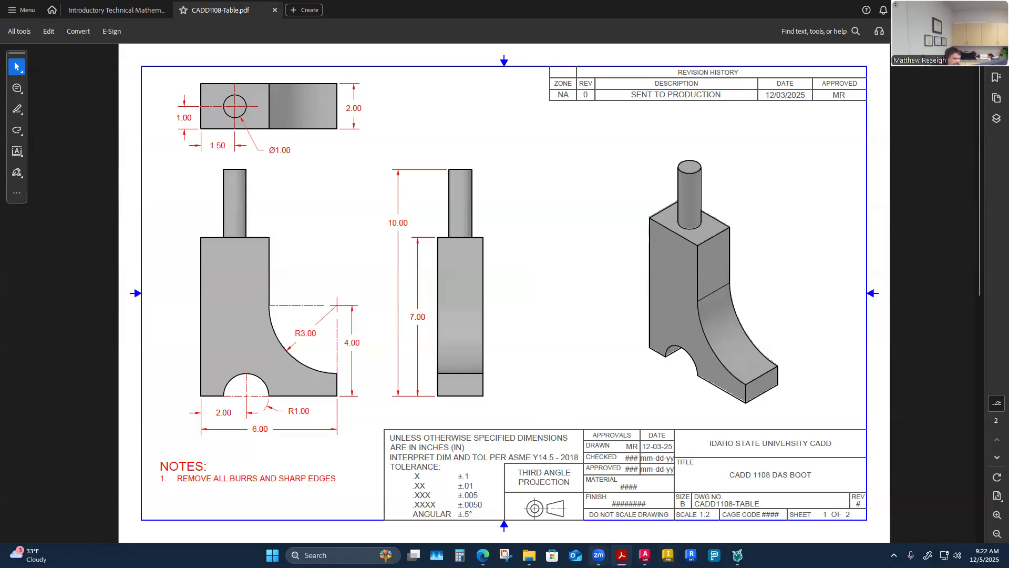
pyautogui.click(644, 555)
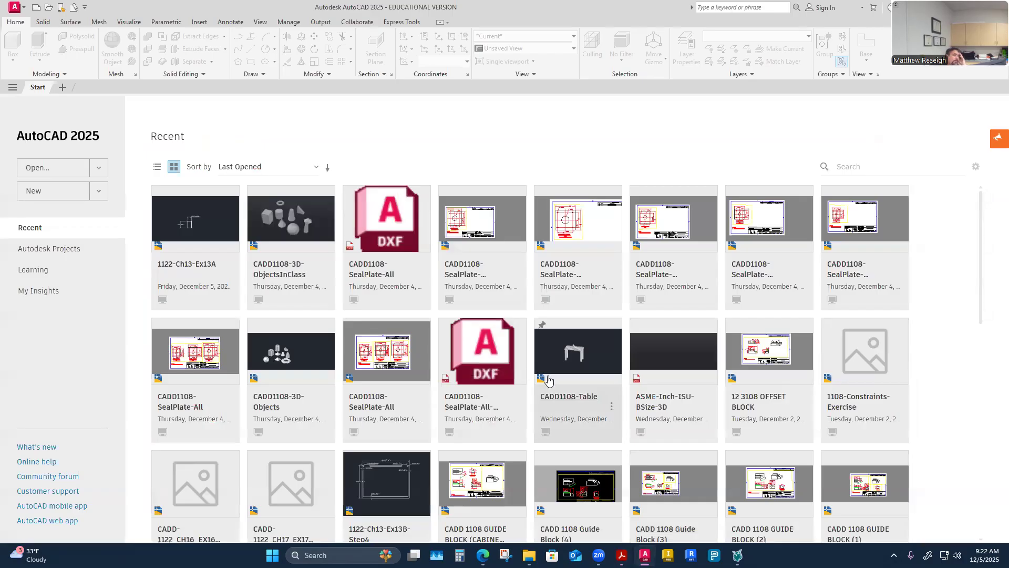
pyautogui.moveTo(621, 555)
pyautogui.click(678, 520)
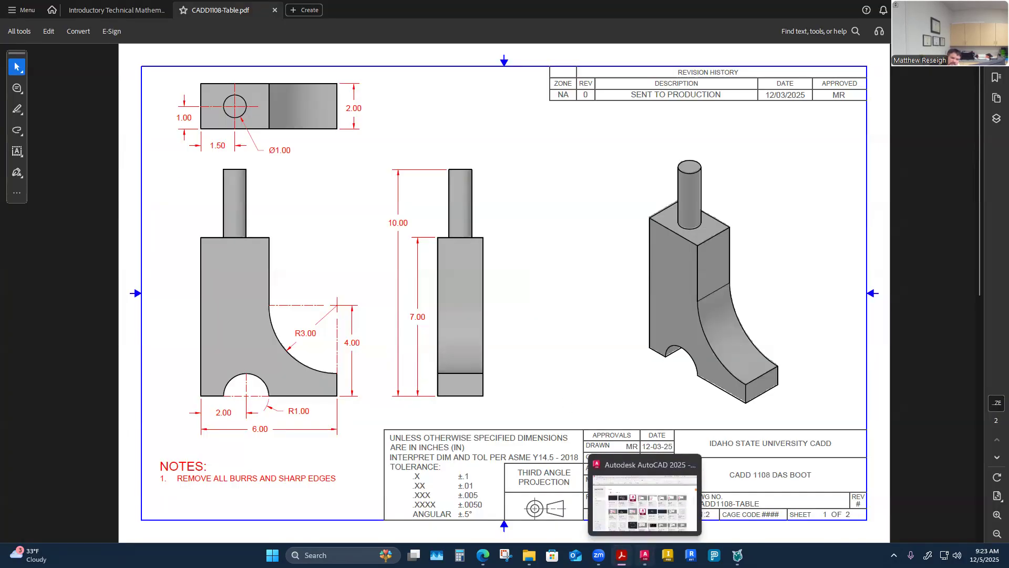
# Switch to AutoCAD and start a new drawing from the ASME-Inch-ISU-BSize template in the Templates-AutoCAD folder
pyautogui.click(644, 555)
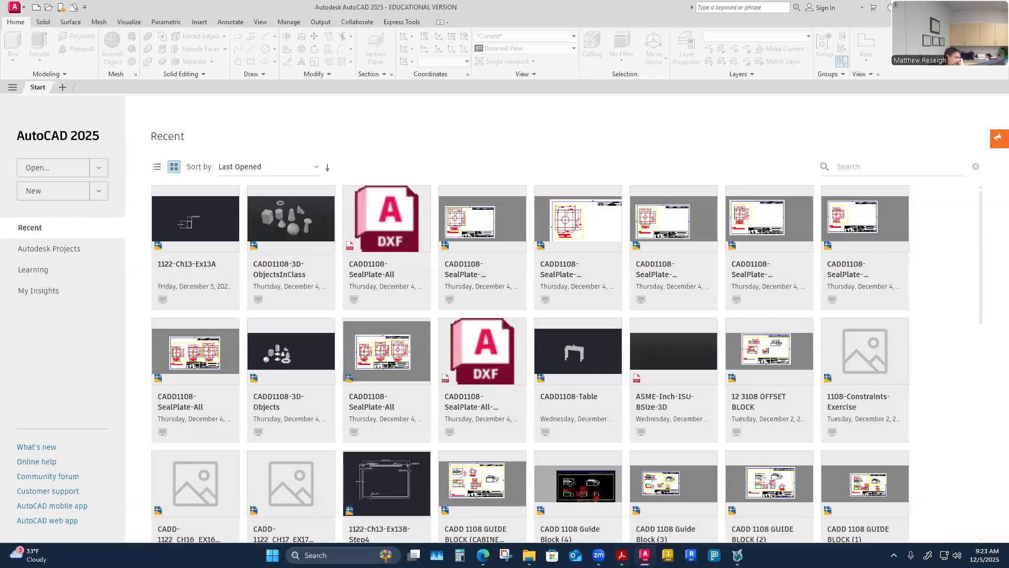
pyautogui.click(528, 555)
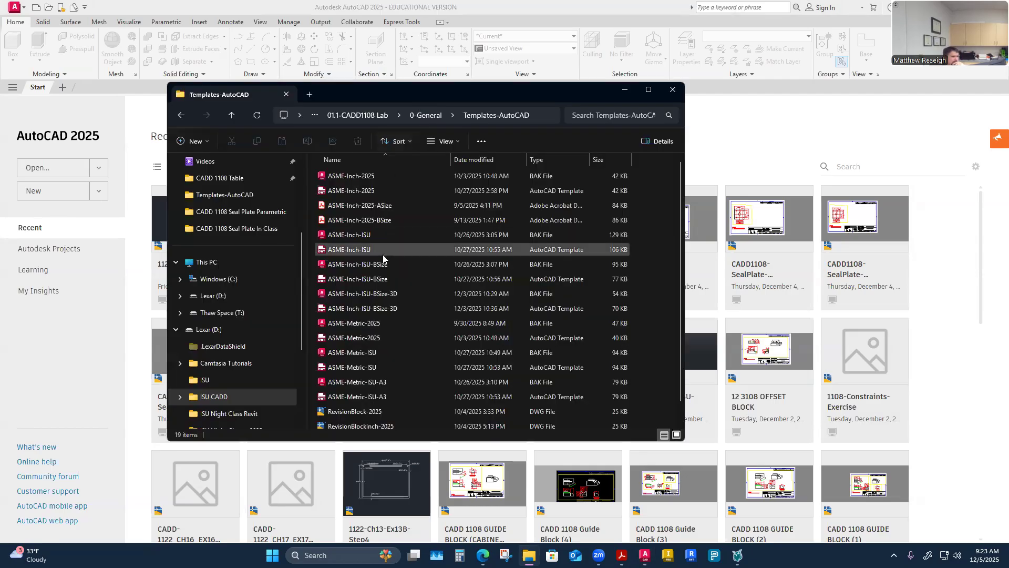
pyautogui.doubleClick(362, 279)
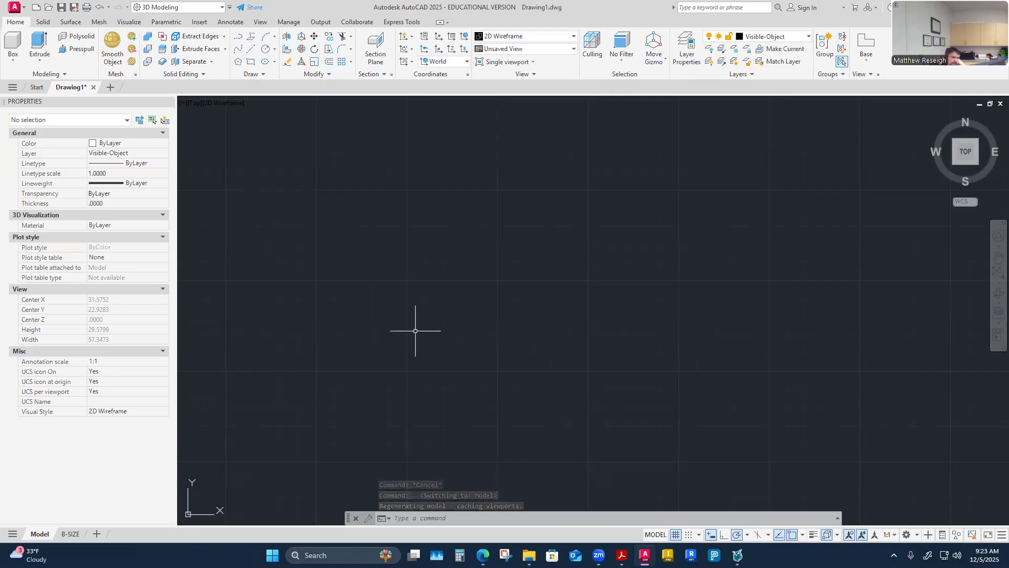
pyautogui.scroll(-4, 424, 332)
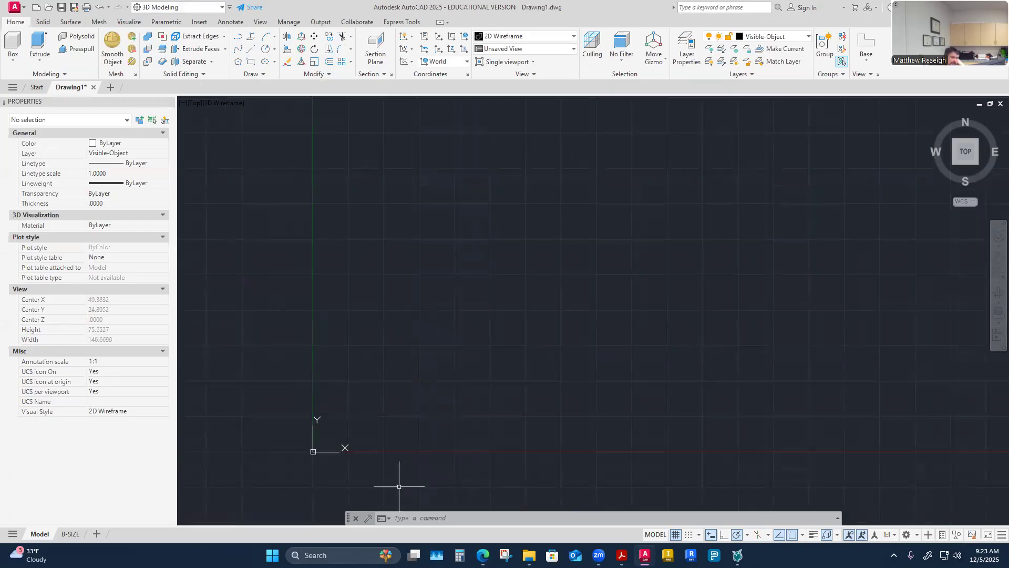
# Check that the Workspace option is enabled for quick access and switch the workspace to Drafting & Annotation
pyautogui.click(221, 8)
pyautogui.click(230, 7)
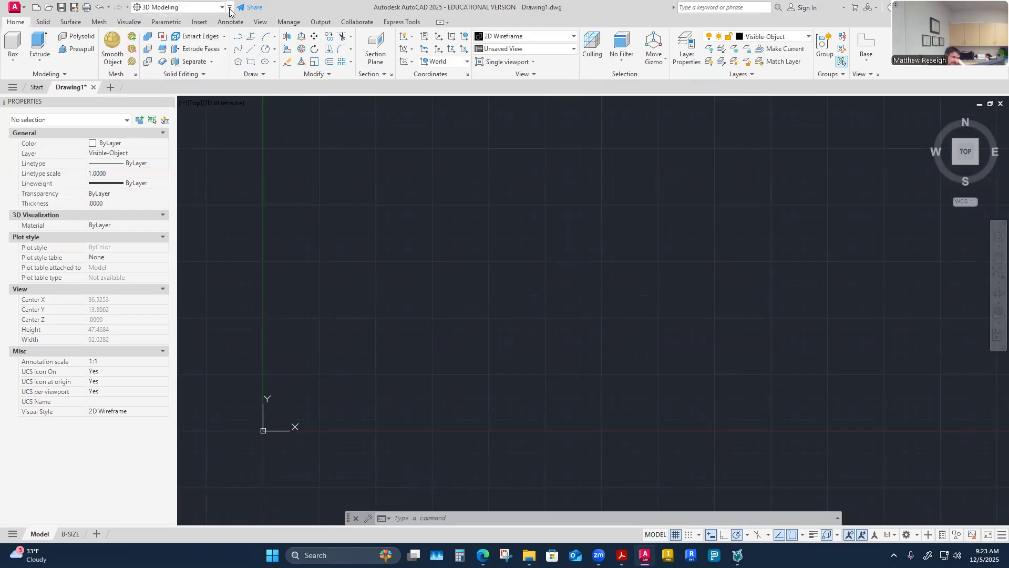
pyautogui.click(230, 7)
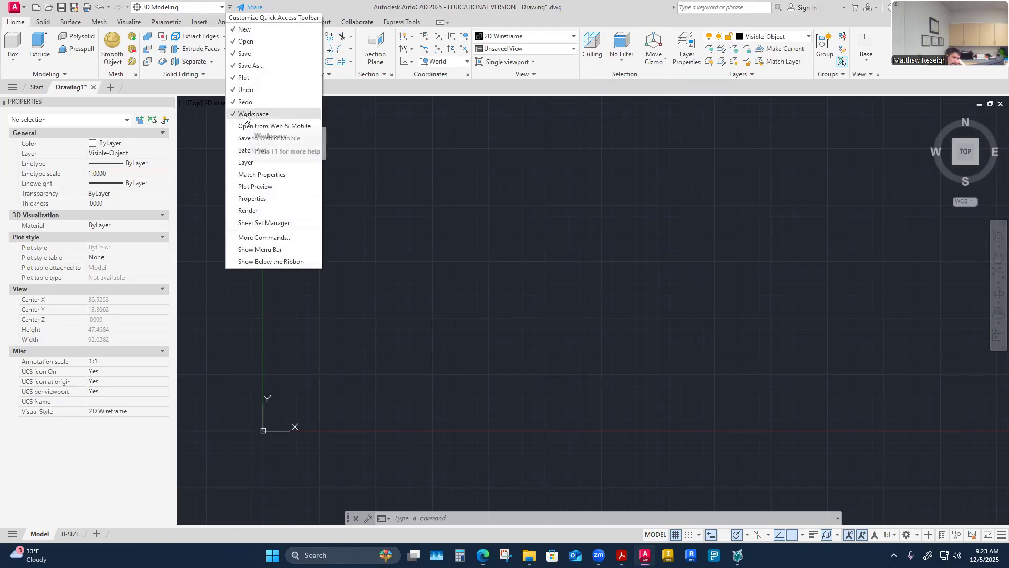
pyautogui.click(221, 10)
pyautogui.click(169, 40)
pyautogui.click(215, 6)
pyautogui.click(169, 20)
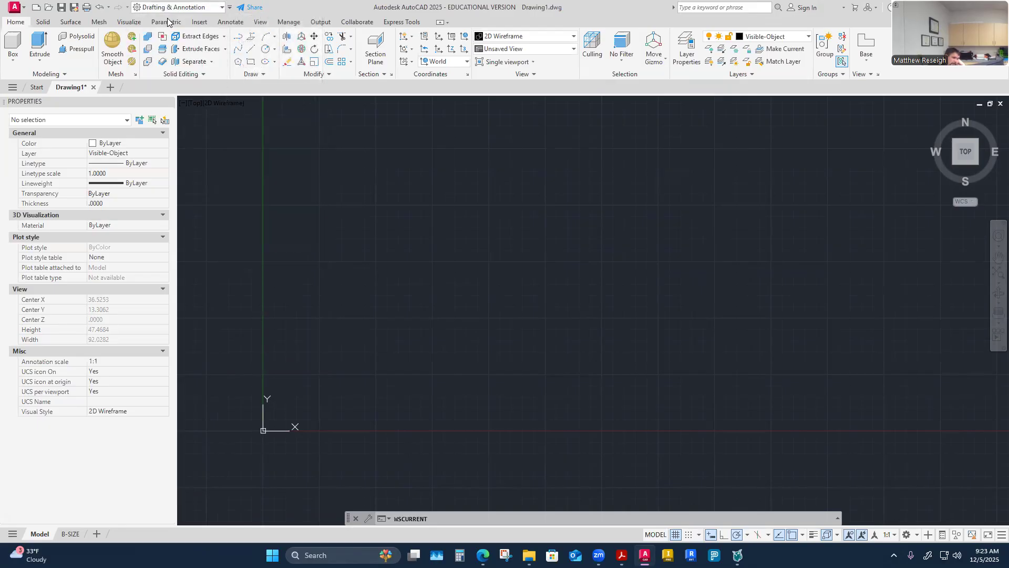
# Set the workspace to 3D Modeling
pyautogui.click(221, 10)
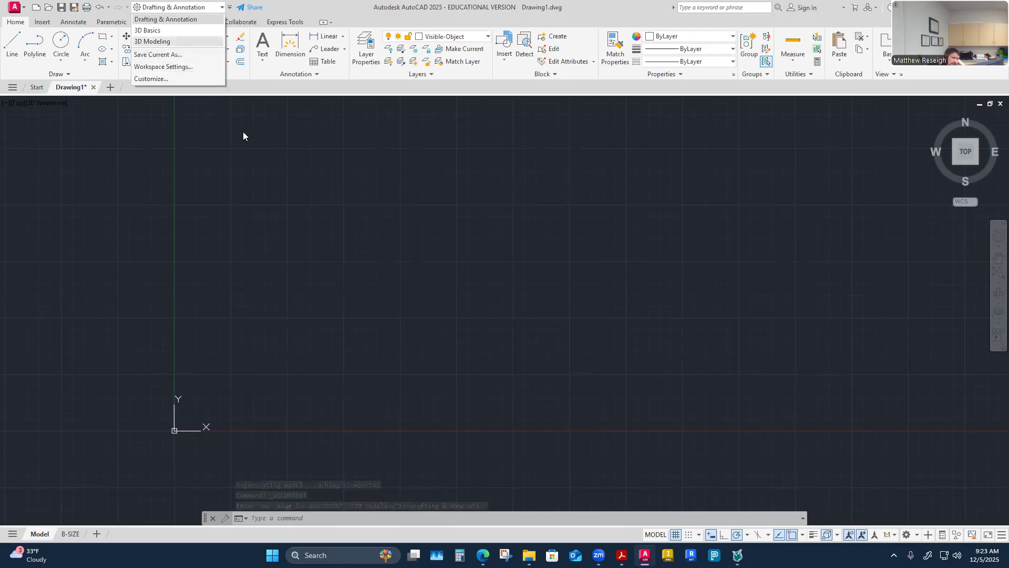
pyautogui.click(488, 338)
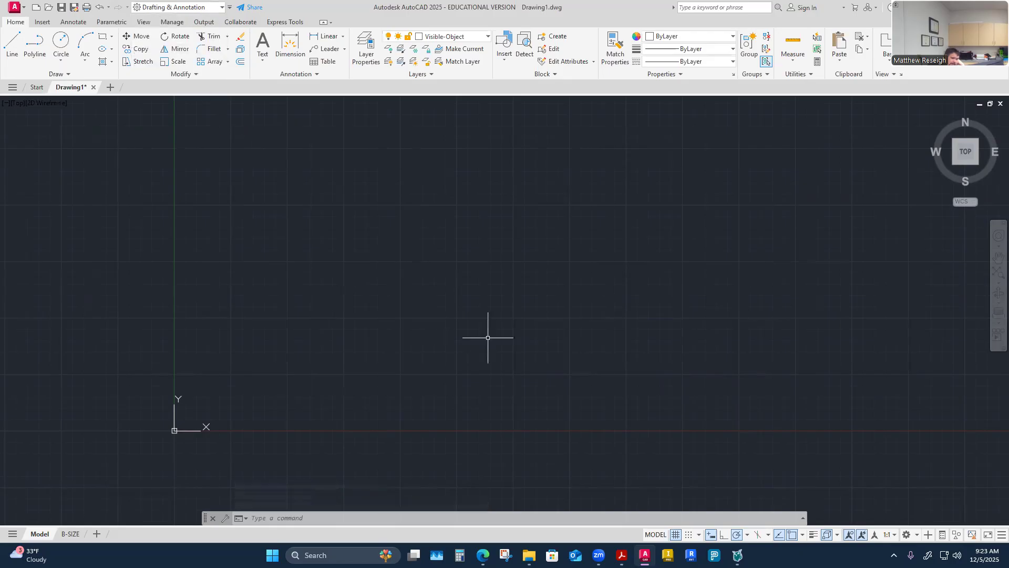
pyautogui.click(916, 532)
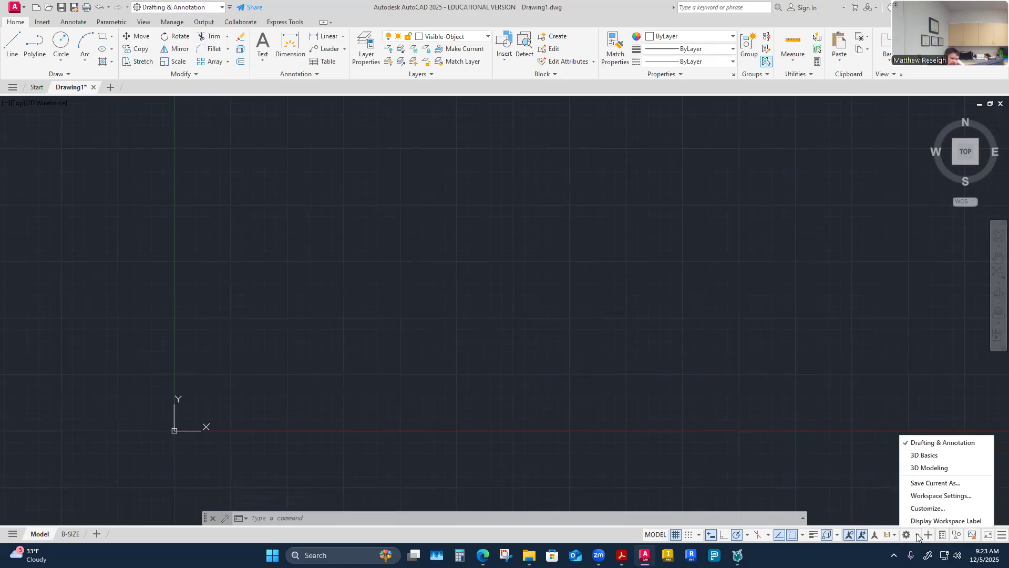
pyautogui.click(928, 467)
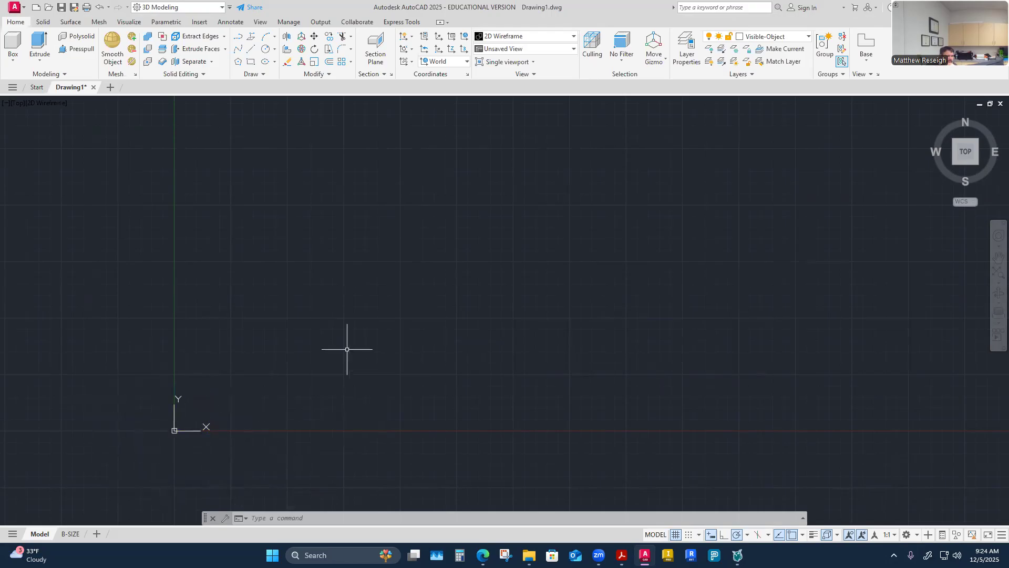
# Try the Wireframe and Realistic visual styles in the model viewport
pyautogui.click(48, 104)
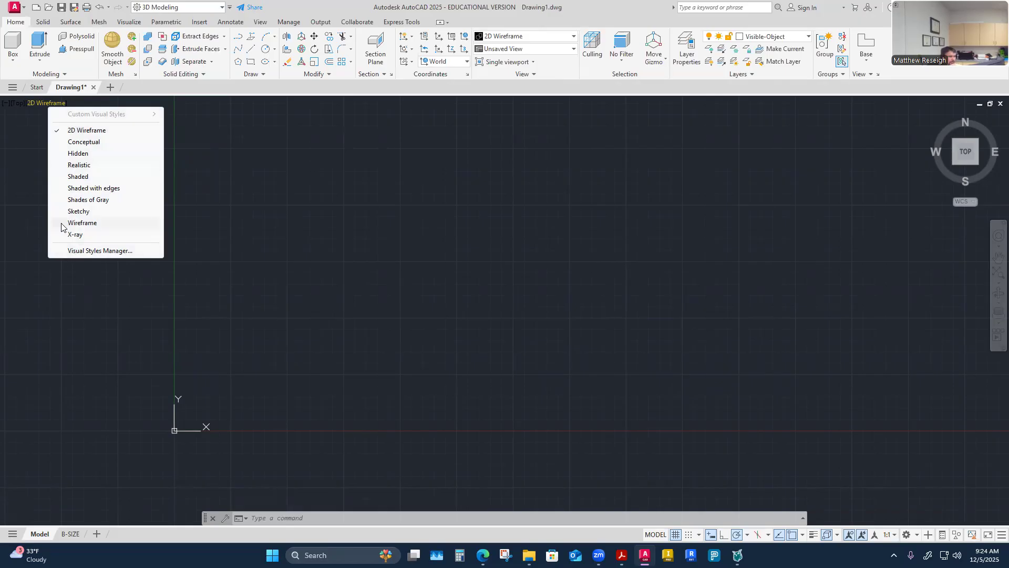
pyautogui.click(79, 222)
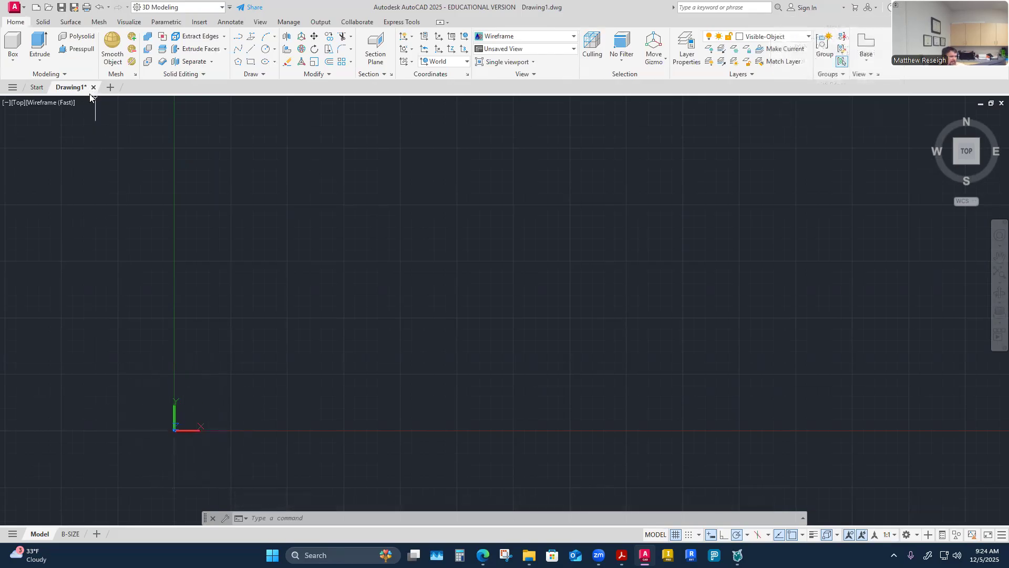
pyautogui.click(58, 103)
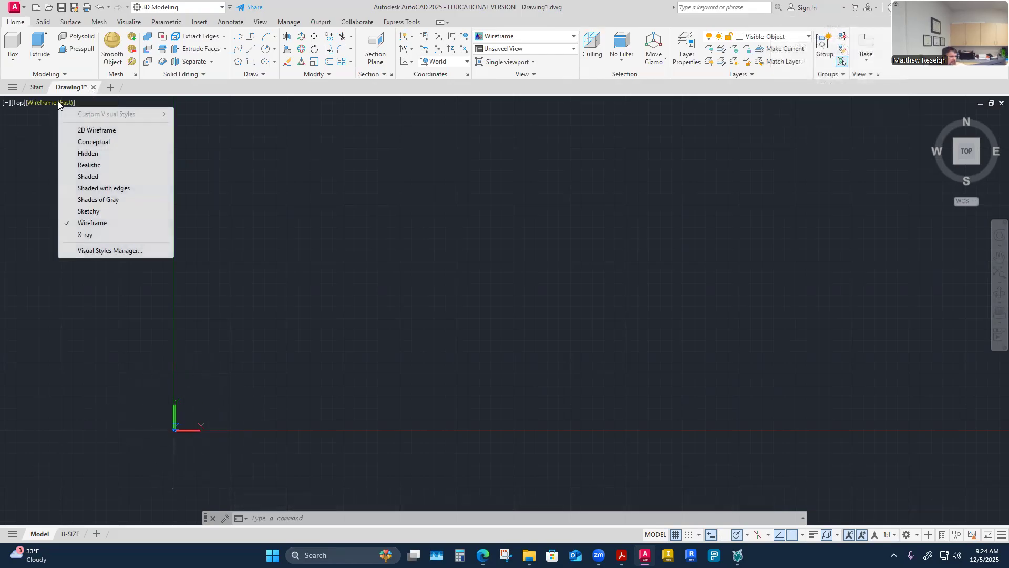
pyautogui.click(69, 167)
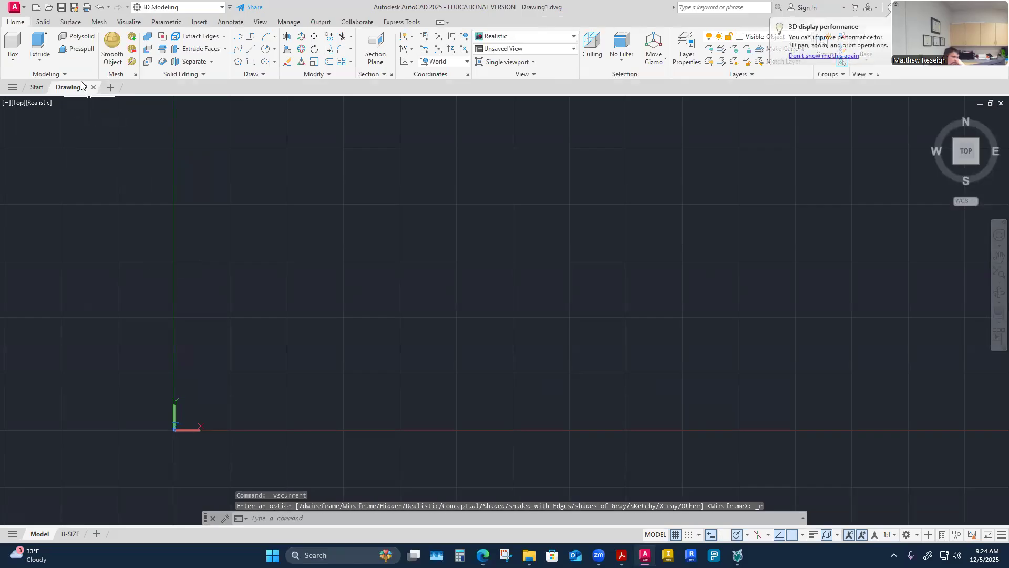
# Set the model viewport's visual style to Shaded with edges
pyautogui.click(41, 103)
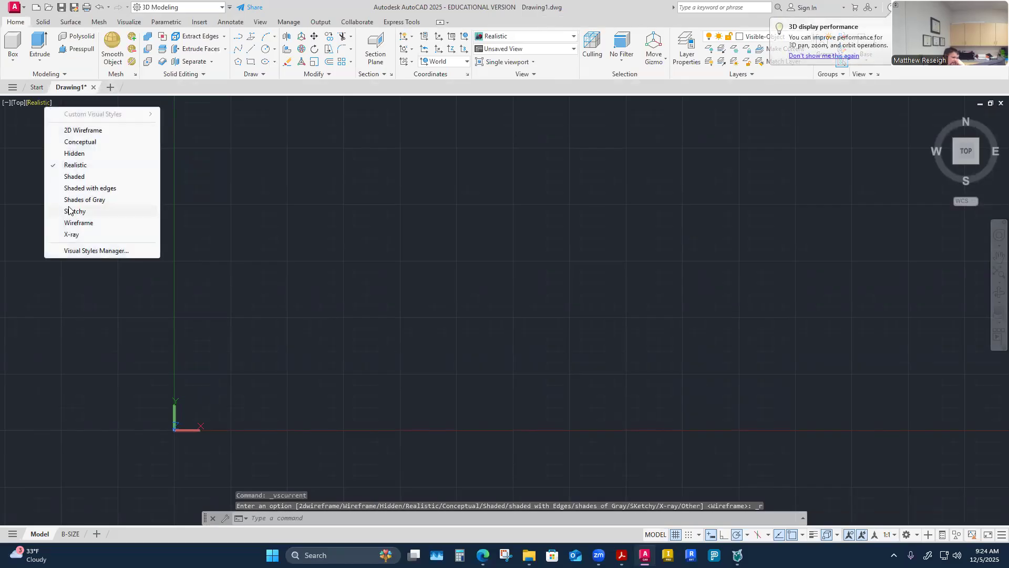
pyautogui.click(79, 189)
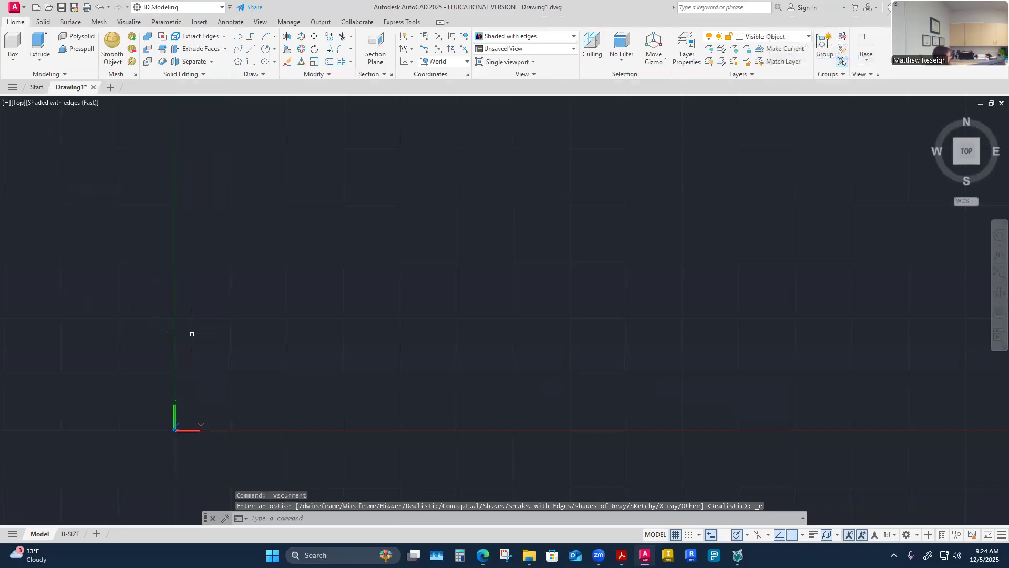
# Set the viewport's visual style to Realistic and orbit from the top view to an angled 3D view
pyautogui.click(75, 103)
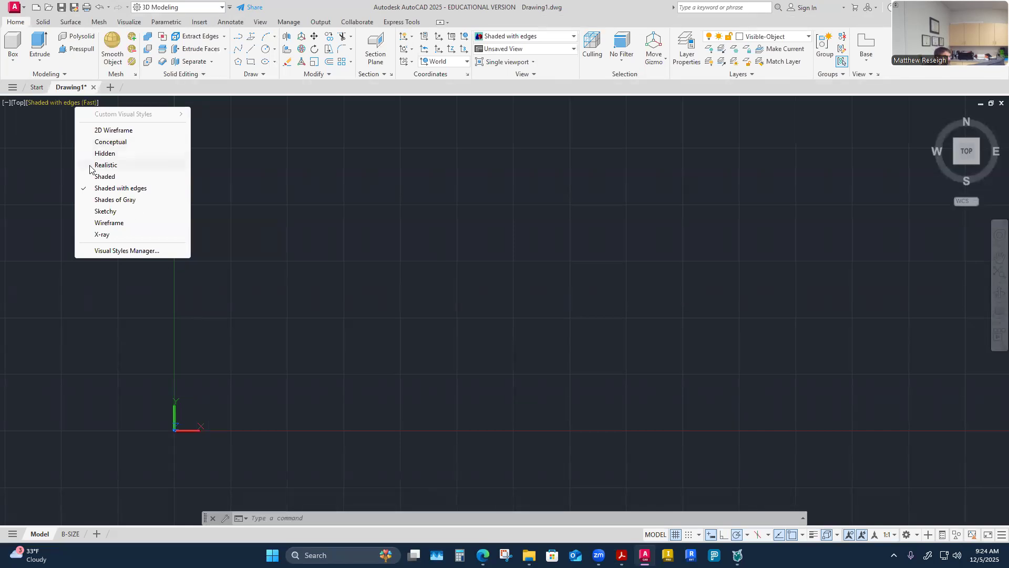
pyautogui.click(106, 165)
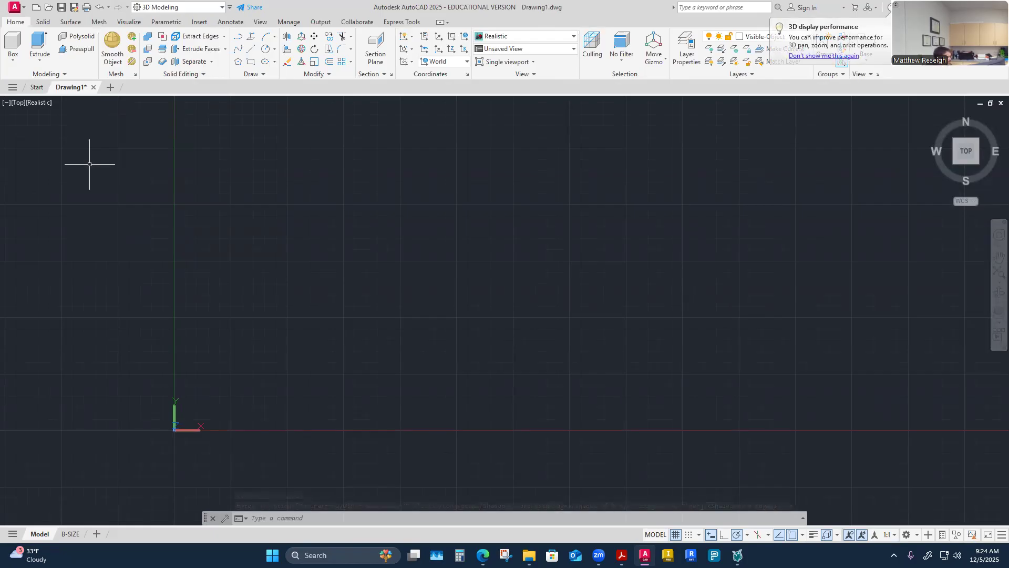
pyautogui.moveTo(304, 372)
pyautogui.keyDown('shift'); pyautogui.mouseDown(button='middle')
pyautogui.moveTo(295, 407)
pyautogui.moveTo(292, 358)
pyautogui.moveTo(342, 362)
pyautogui.moveTo(306, 339)
pyautogui.mouseUp(button='middle'); pyautogui.keyUp('shift')
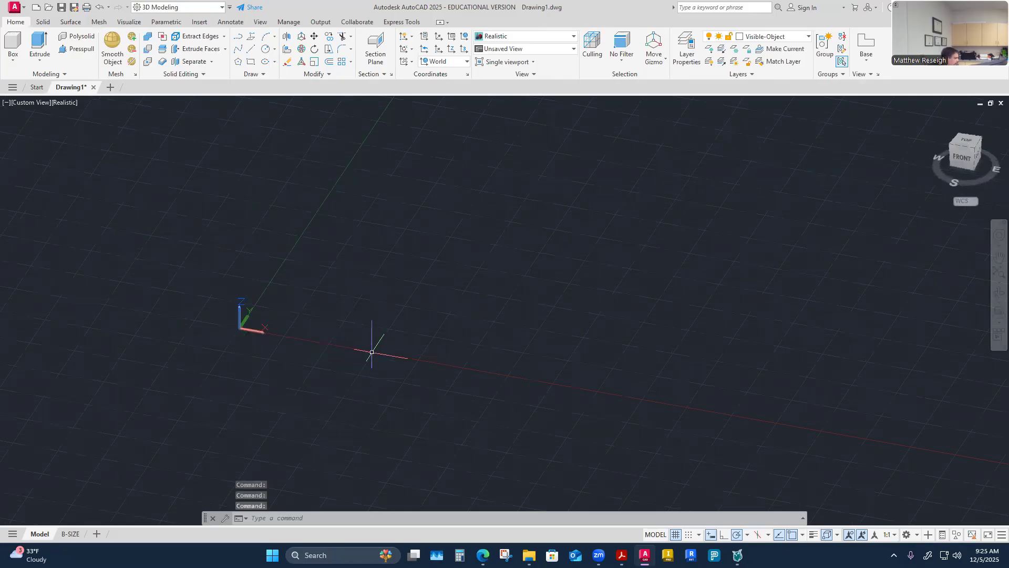
pyautogui.keyDown('shift'); pyautogui.moveTo(368, 334); pyautogui.dragTo(322, 378, button='middle'); pyautogui.keyUp('shift')
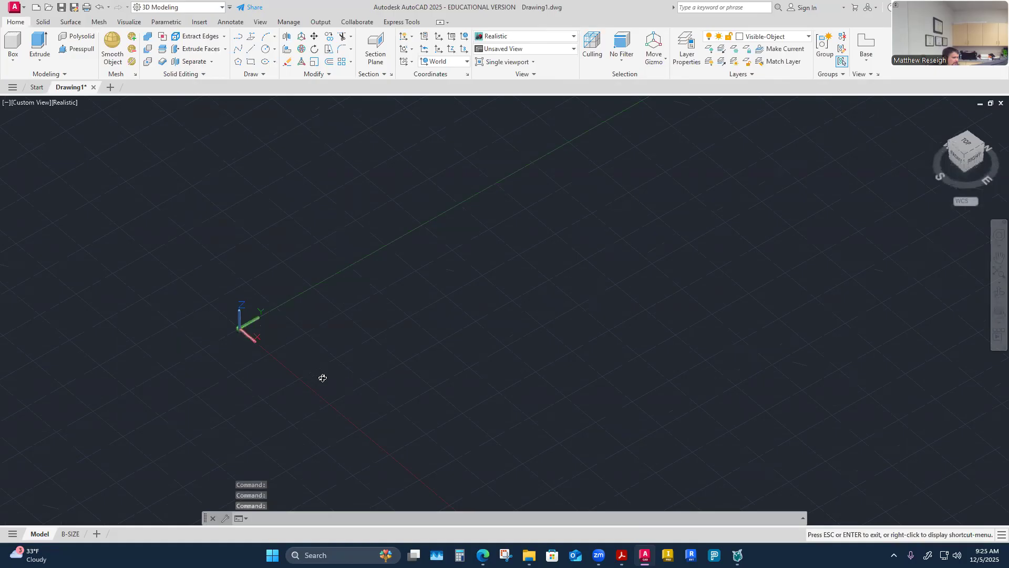
pyautogui.keyDown('shift'); pyautogui.moveTo(404, 394); pyautogui.dragTo(336, 352, button='middle'); pyautogui.keyUp('shift')
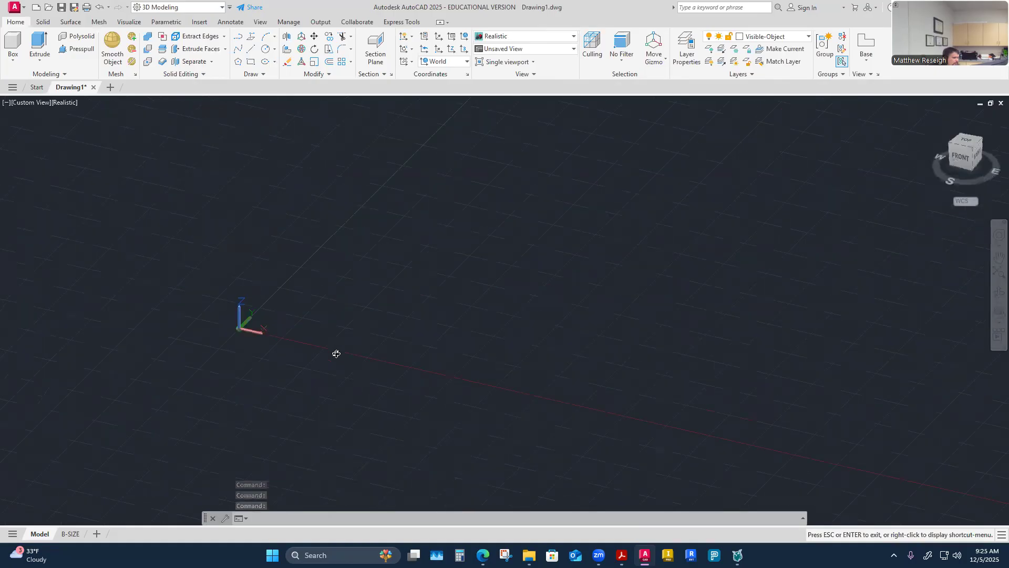
pyautogui.keyDown('shift'); pyautogui.moveTo(410, 357); pyautogui.dragTo(409, 357, button='middle'); pyautogui.keyUp('shift')
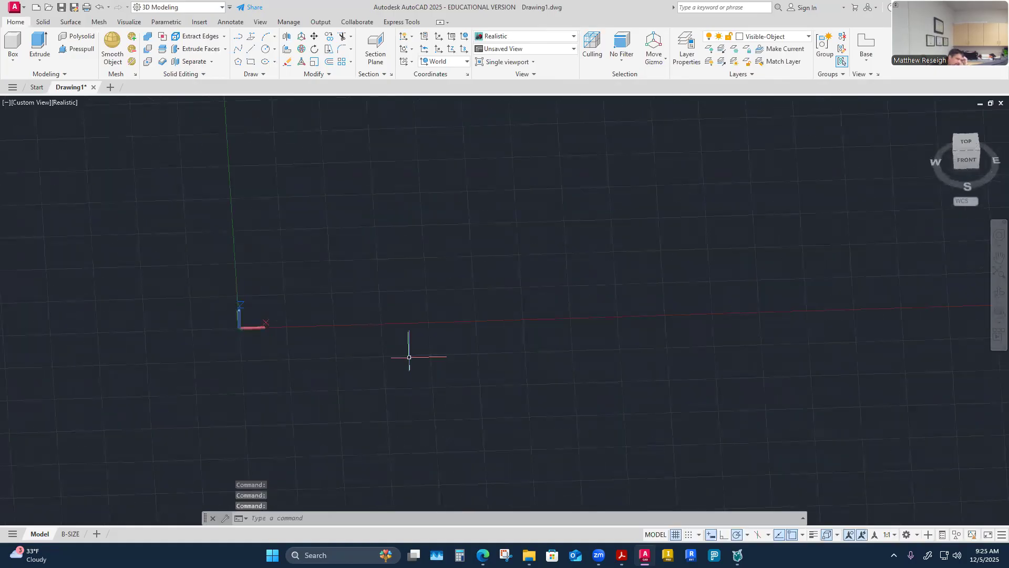
pyautogui.moveTo(409, 356)
pyautogui.keyDown('shift'); pyautogui.mouseDown(button='middle')
pyautogui.moveTo(403, 311)
pyautogui.moveTo(383, 313)
pyautogui.moveTo(349, 377)
pyautogui.moveTo(356, 354)
pyautogui.moveTo(396, 352)
pyautogui.mouseUp(button='middle'); pyautogui.keyUp('shift')
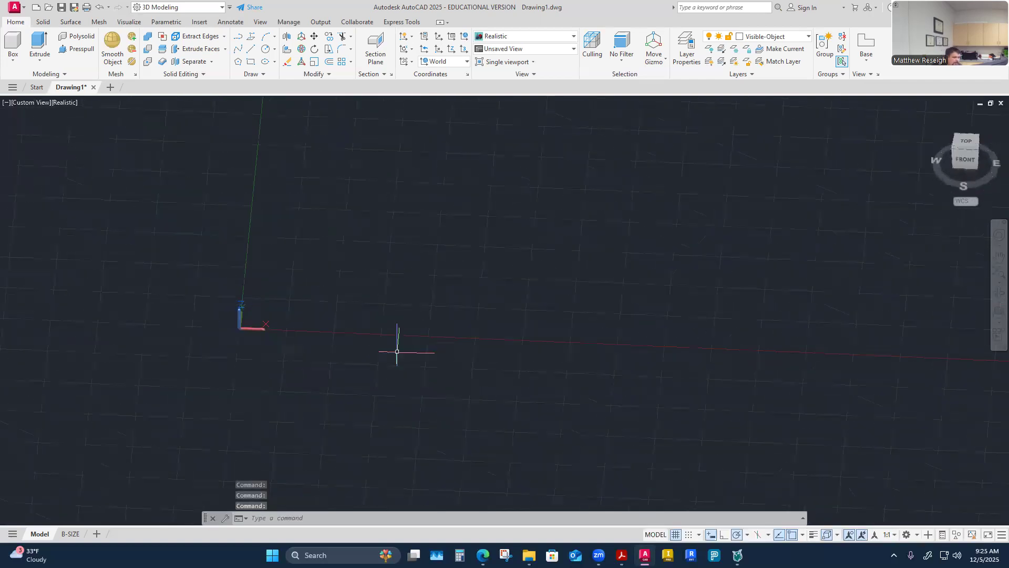
# Hide the navigation bar in the model viewport and show it again
pyautogui.click(6, 103)
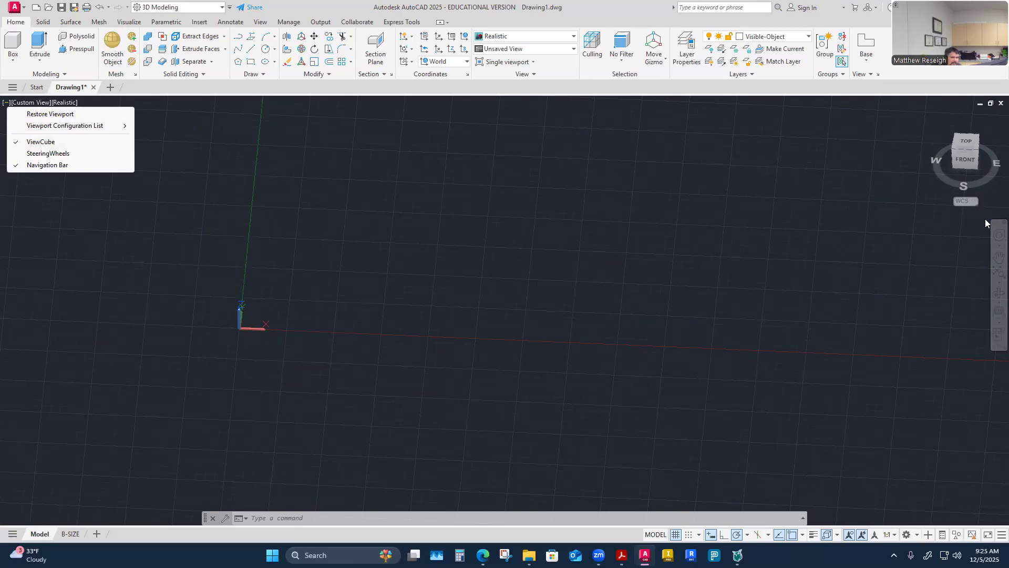
pyautogui.click(47, 165)
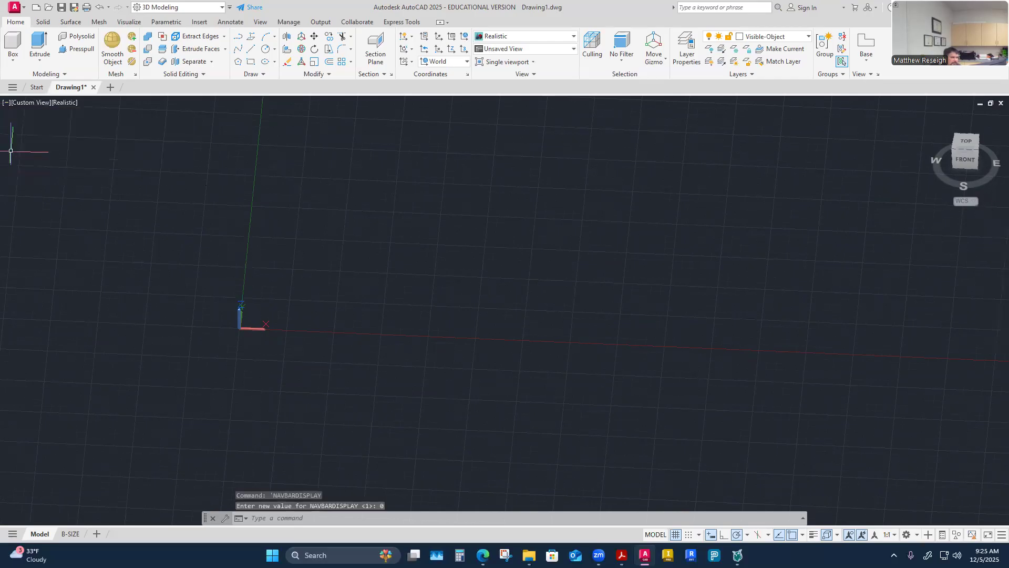
pyautogui.click(7, 103)
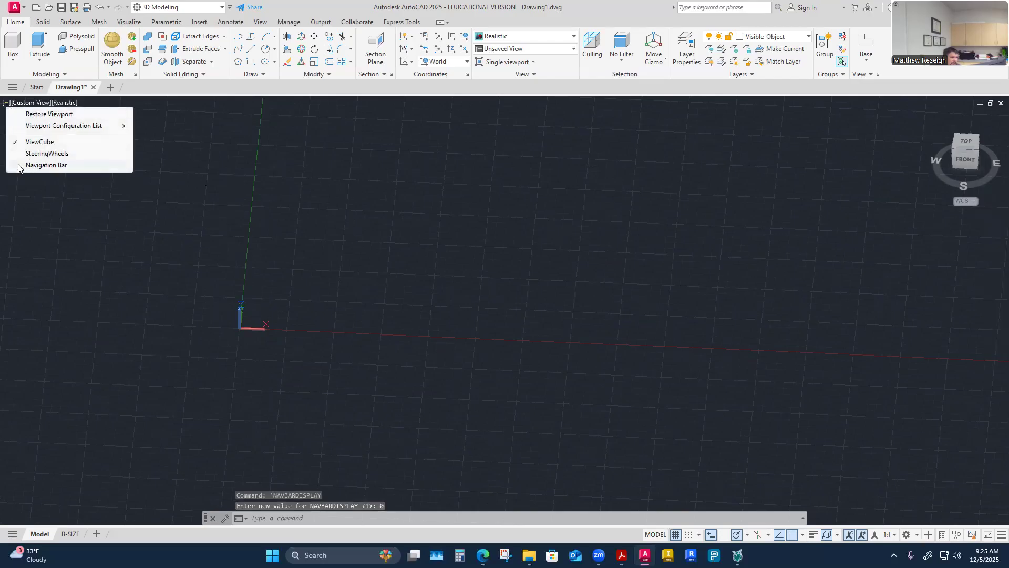
pyautogui.click(20, 165)
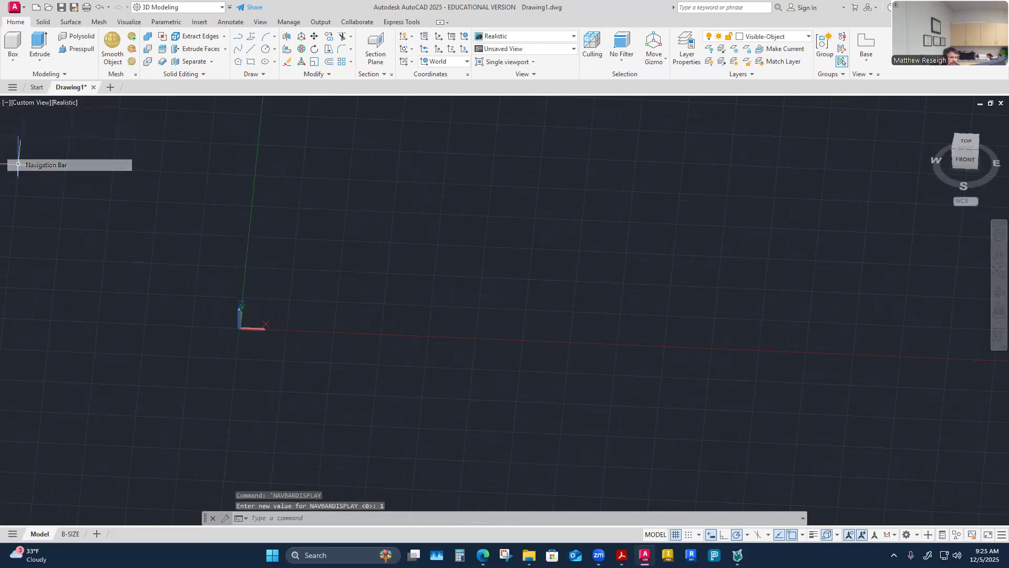
# Orbit the empty model space with the 3D Orbit tool and freehand to a low, front-facing 3D view
pyautogui.click(995, 295)
pyautogui.moveTo(409, 302); pyautogui.dragTo(317, 294)
pyautogui.moveTo(466, 318); pyautogui.dragTo(329, 279)
pyautogui.moveTo(412, 288)
pyautogui.mouseDown()
pyautogui.moveTo(365, 312)
pyautogui.moveTo(333, 300)
pyautogui.moveTo(471, 288)
pyautogui.moveTo(349, 300)
pyautogui.moveTo(408, 297)
pyautogui.mouseUp()
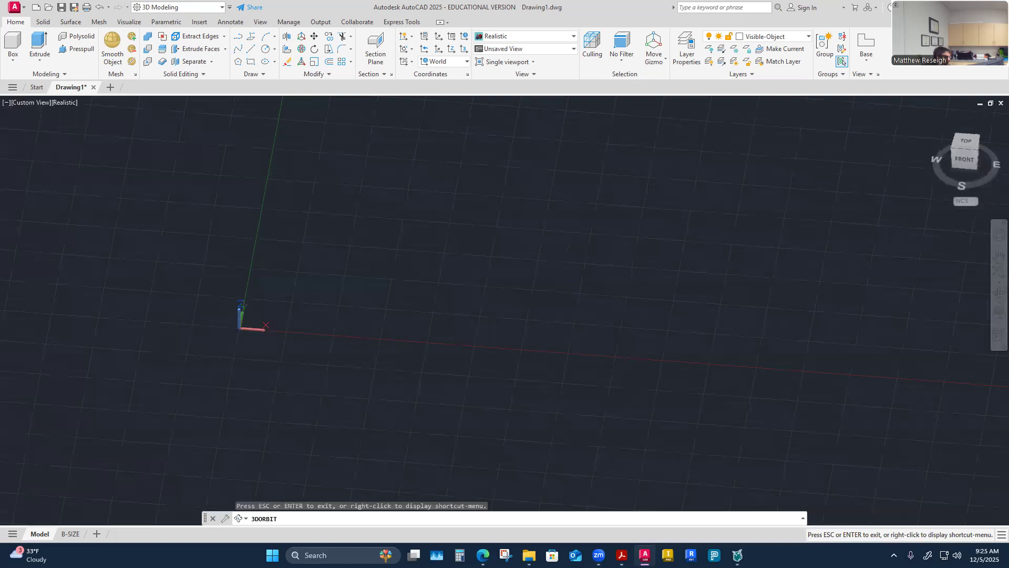
pyautogui.press('Escape')
pyautogui.keyDown('shift'); pyautogui.moveTo(374, 323); pyautogui.dragTo(448, 384, button='middle'); pyautogui.keyUp('shift')
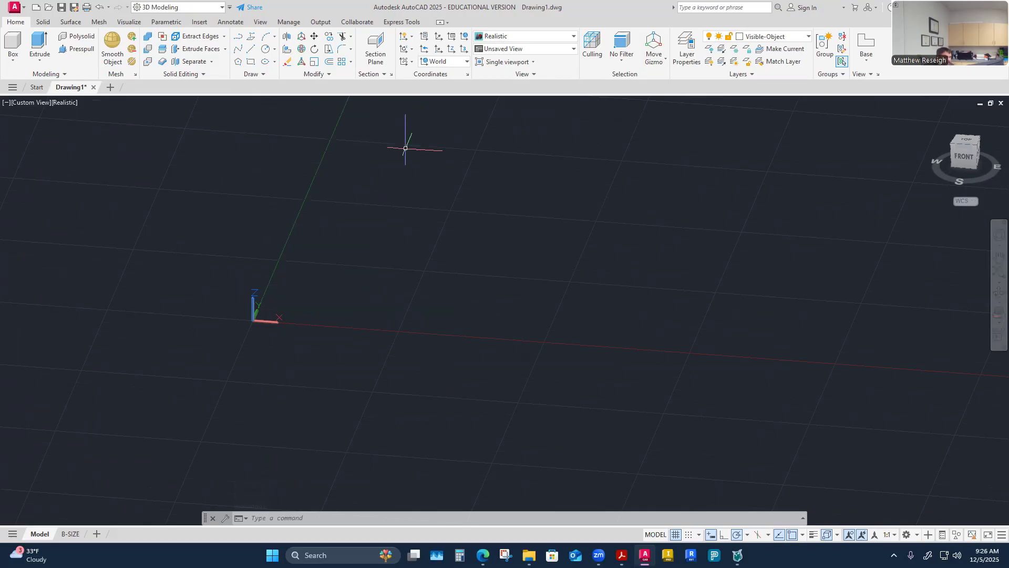
pyautogui.keyDown('shift'); pyautogui.moveTo(405, 148); pyautogui.dragTo(381, 310, button='middle'); pyautogui.keyUp('shift')
pyautogui.moveTo(384, 267)
pyautogui.keyDown('shift'); pyautogui.mouseDown(button='middle')
pyautogui.moveTo(388, 249)
pyautogui.moveTo(380, 270)
pyautogui.mouseUp(button='middle'); pyautogui.keyUp('shift')
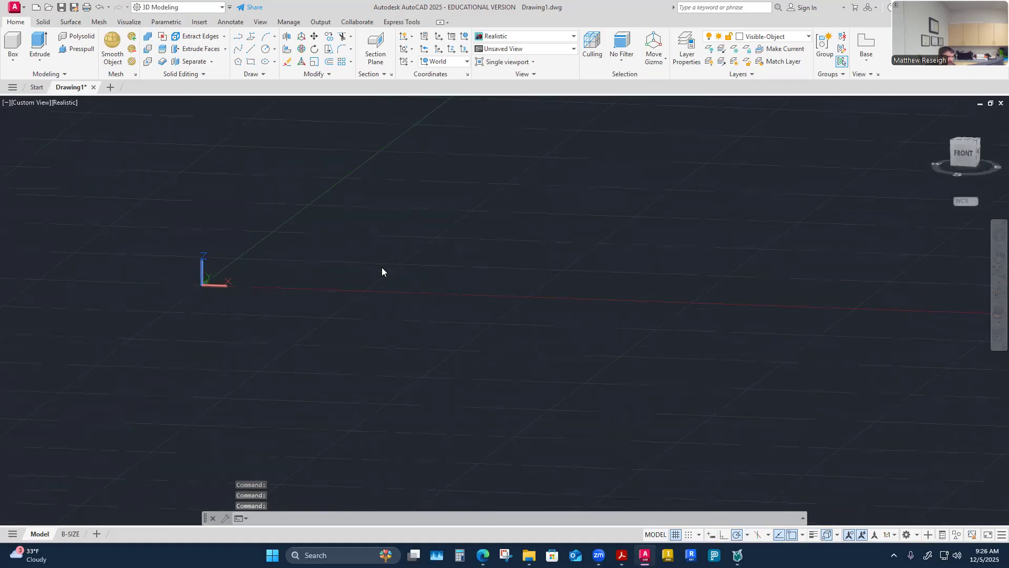
# Switch to Acrobat to check the boot's dimensions in CADD1108-Table.pdf, and return to the drawing in AutoCAD
pyautogui.click(16, 61)
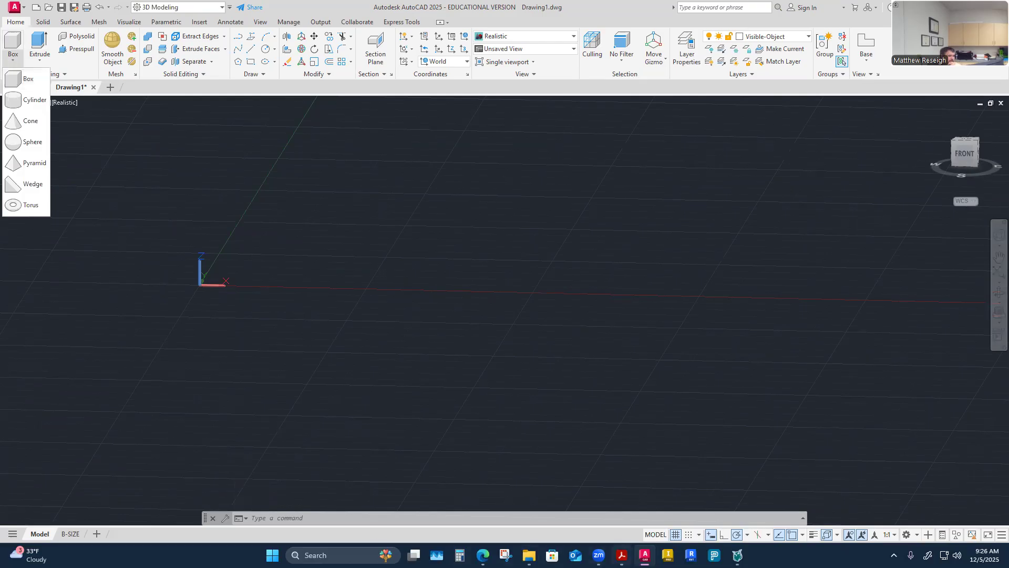
pyautogui.click(622, 555)
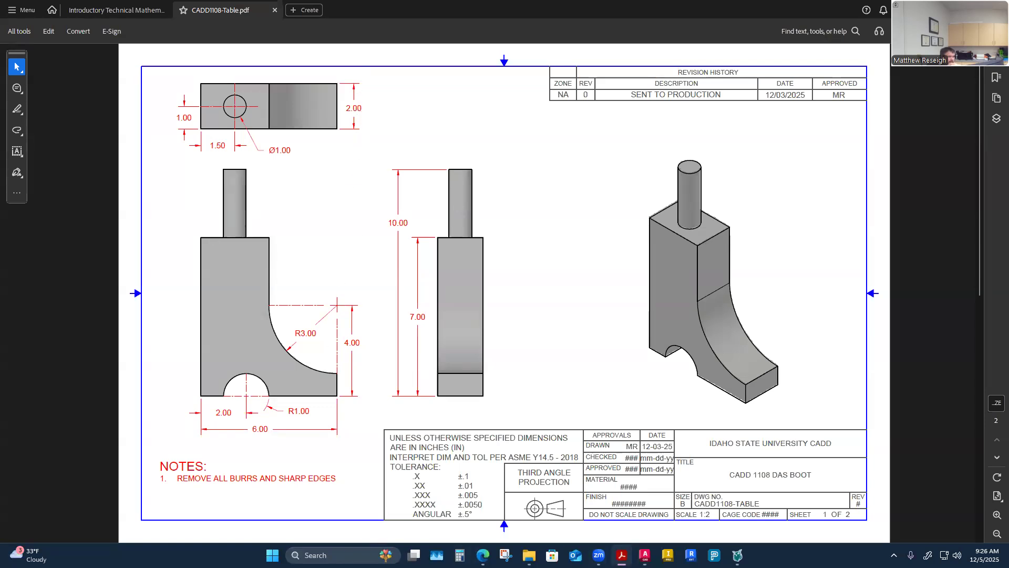
pyautogui.moveTo(621, 555)
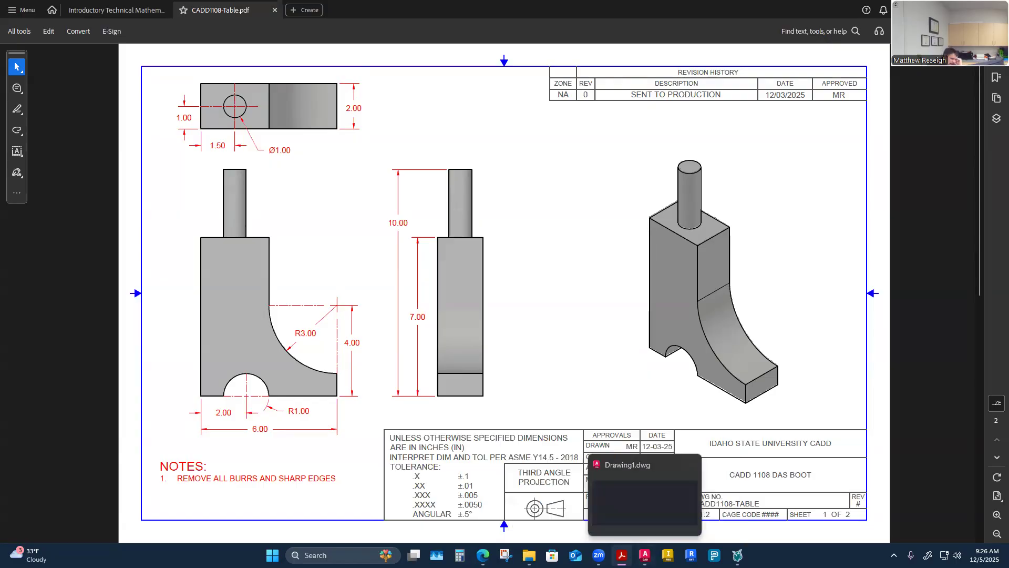
pyautogui.click(645, 554)
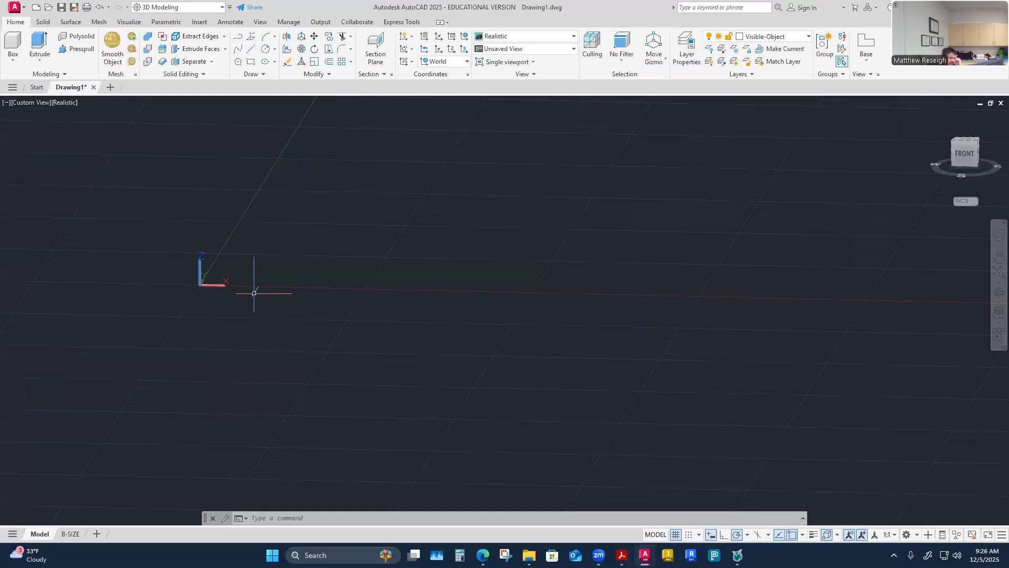
# Create a solid box 6 long, 2 wide and 4 high in open model space
pyautogui.click(13, 61)
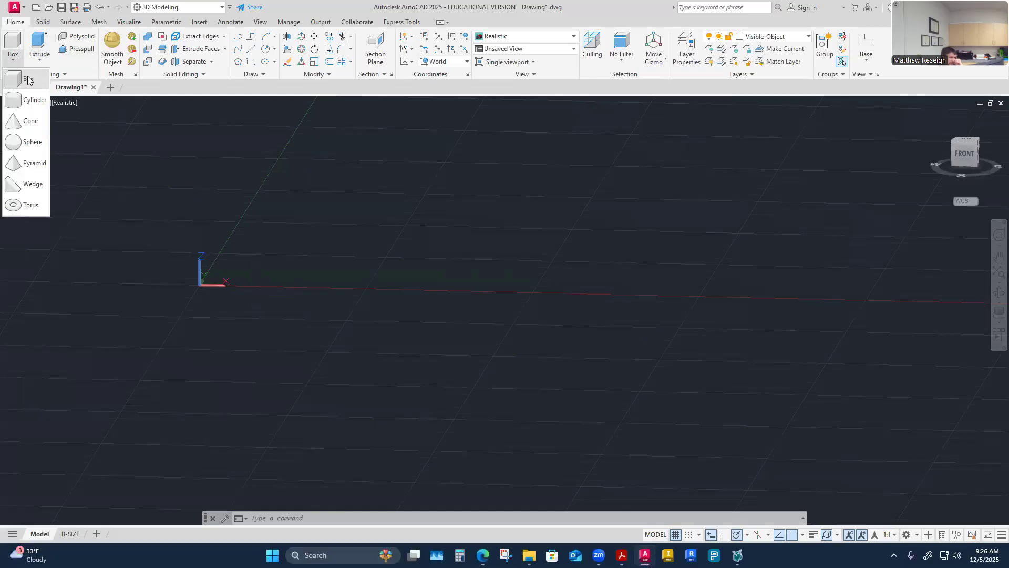
pyautogui.click(28, 79)
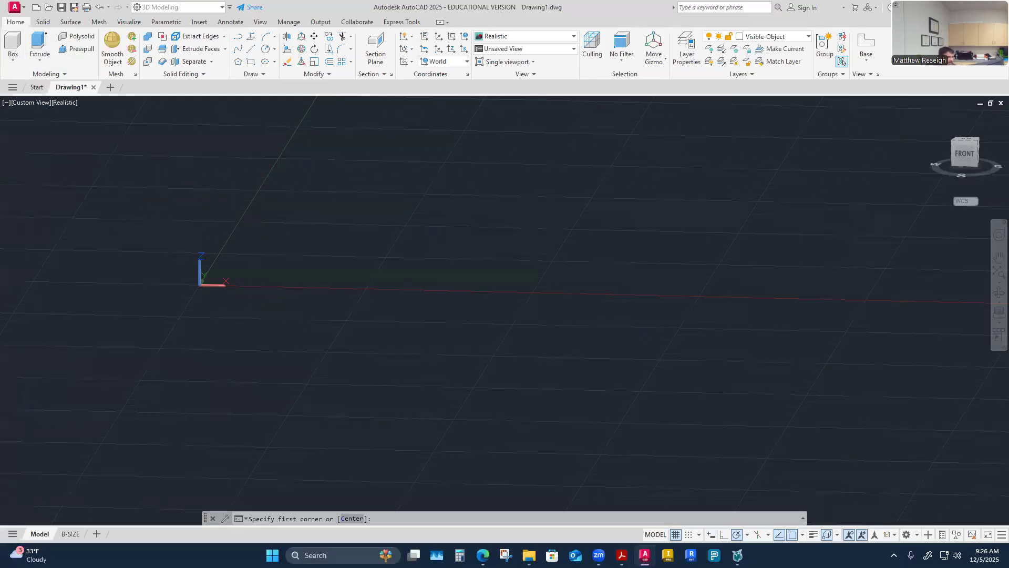
pyautogui.keyDown('shift'); pyautogui.moveTo(327, 221); pyautogui.dragTo(329, 260, button='middle'); pyautogui.keyUp('shift')
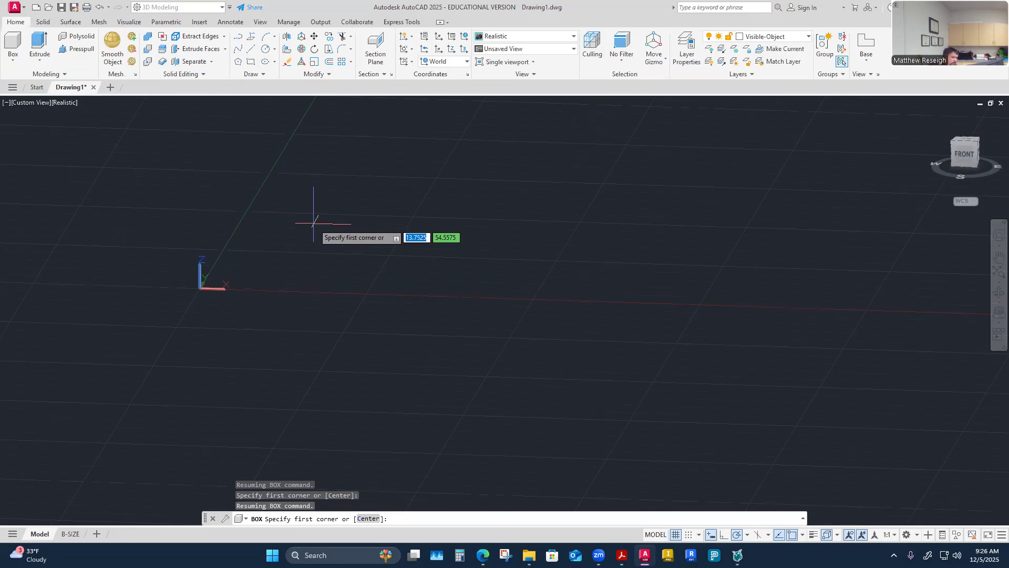
pyautogui.click(351, 221)
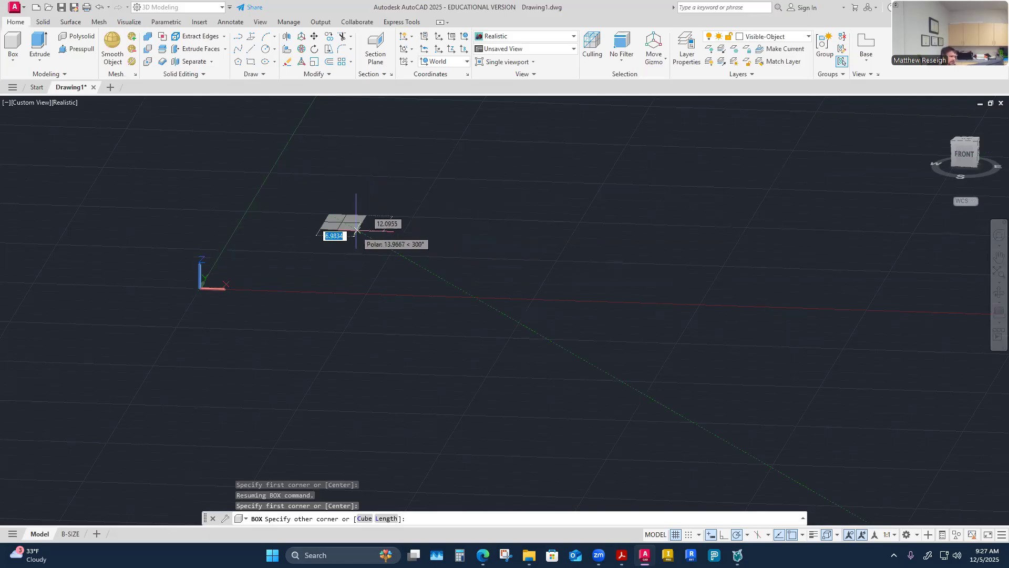
pyautogui.write('6')
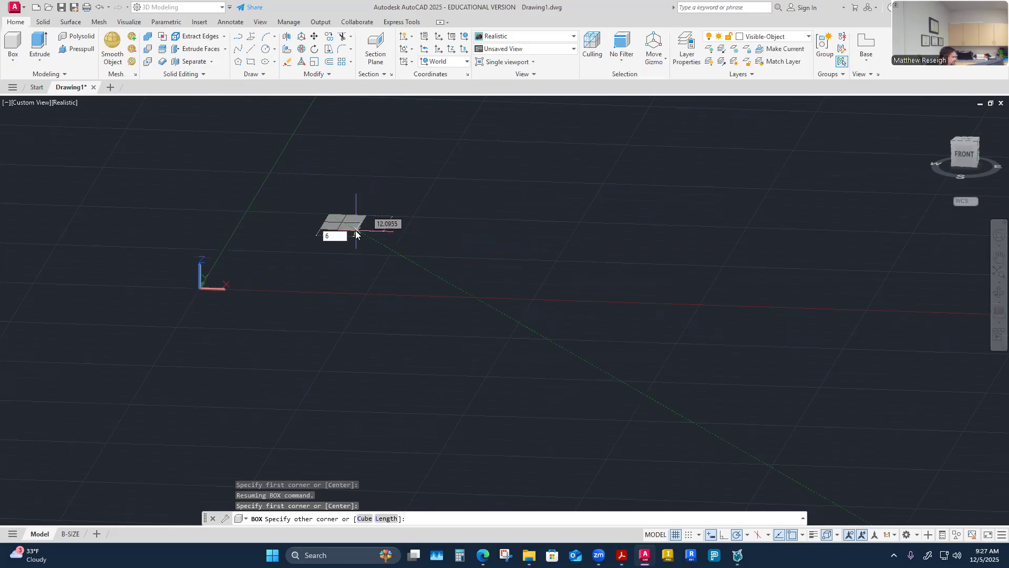
pyautogui.press('Tab')
pyautogui.write('2')
pyautogui.press('Return')
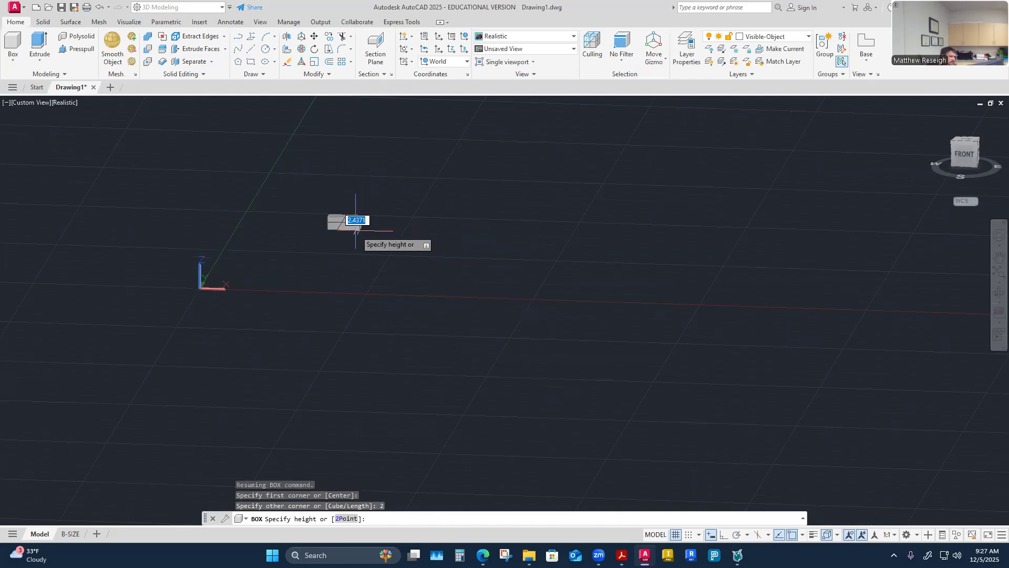
pyautogui.scroll(3, 355, 230)
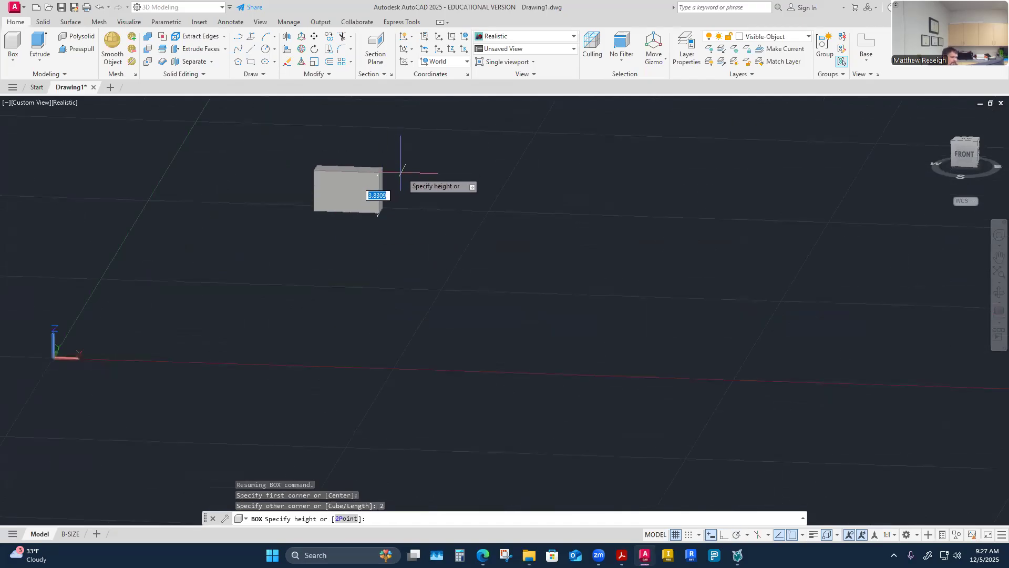
pyautogui.scroll(-1, 363, 179)
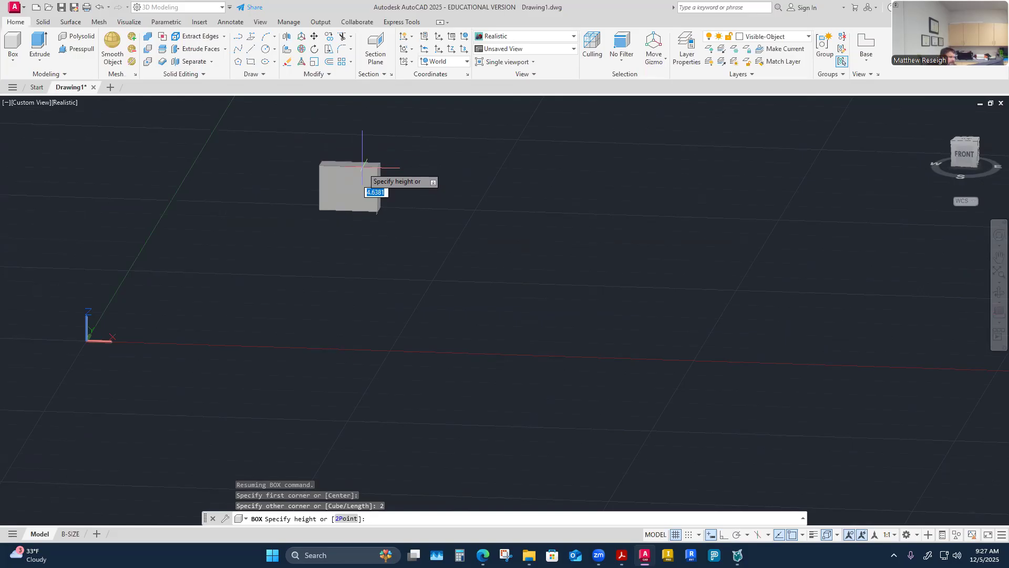
pyautogui.write('4')
pyautogui.press('Return')
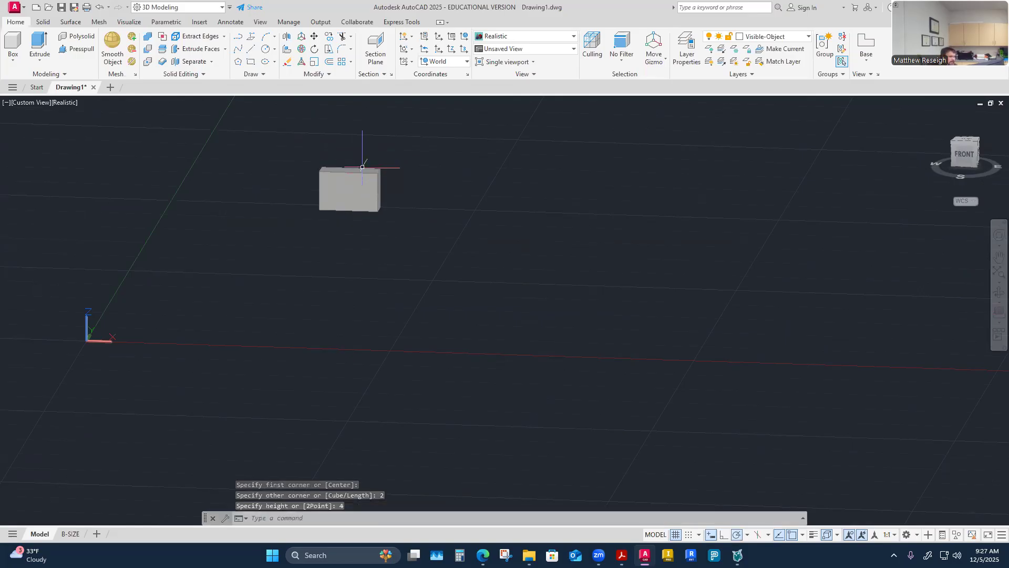
# Choose Visible-Object as the current layer
pyautogui.keyDown('shift'); pyautogui.moveTo(362, 167); pyautogui.dragTo(363, 167, button='middle'); pyautogui.keyUp('shift')
pyautogui.keyDown('shift'); pyautogui.moveTo(350, 223); pyautogui.dragTo(371, 427, button='middle'); pyautogui.keyUp('shift')
pyautogui.scroll(-5, 371, 423)
pyautogui.scroll(5, 401, 426)
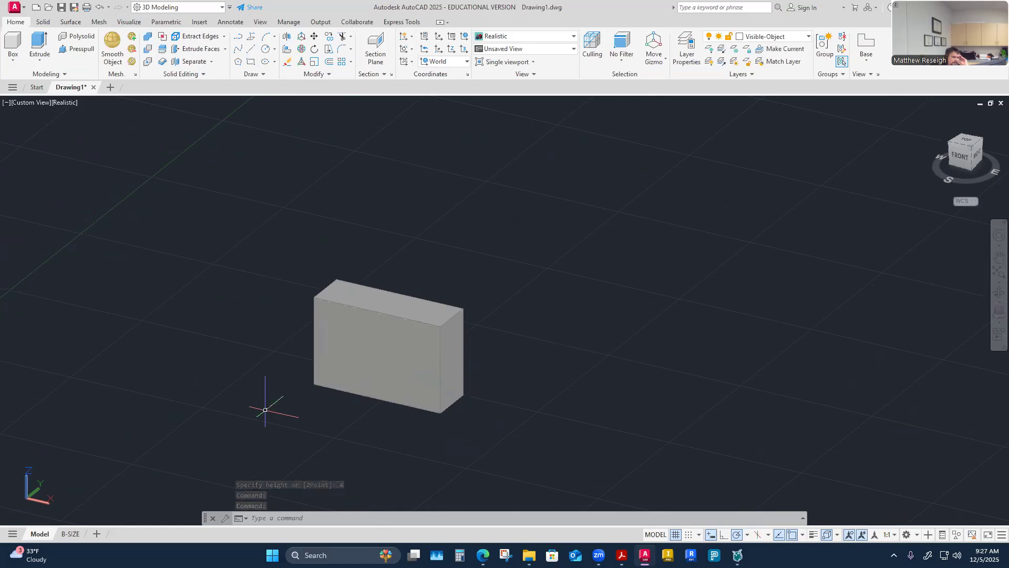
pyautogui.click(807, 36)
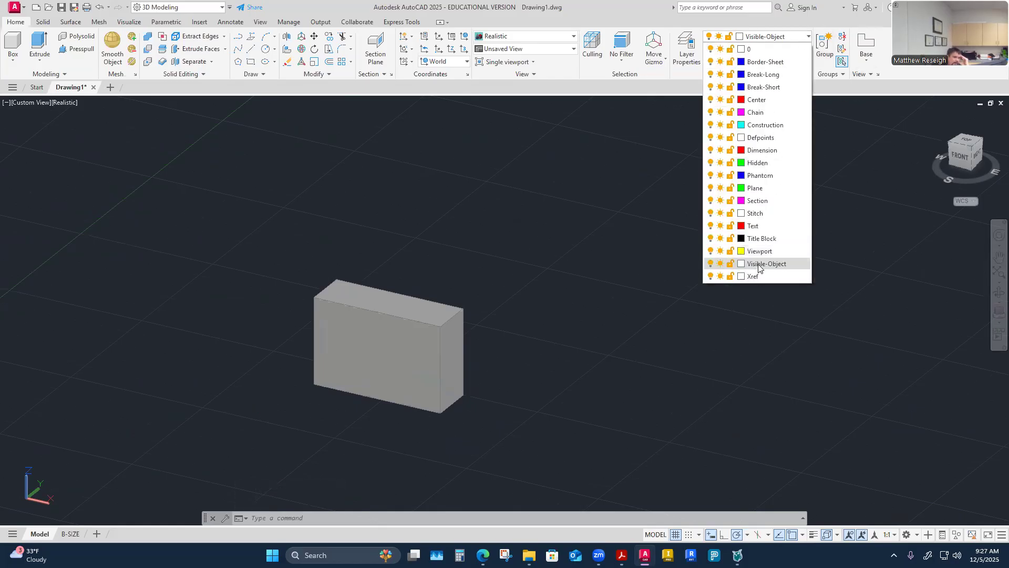
pyautogui.click(757, 264)
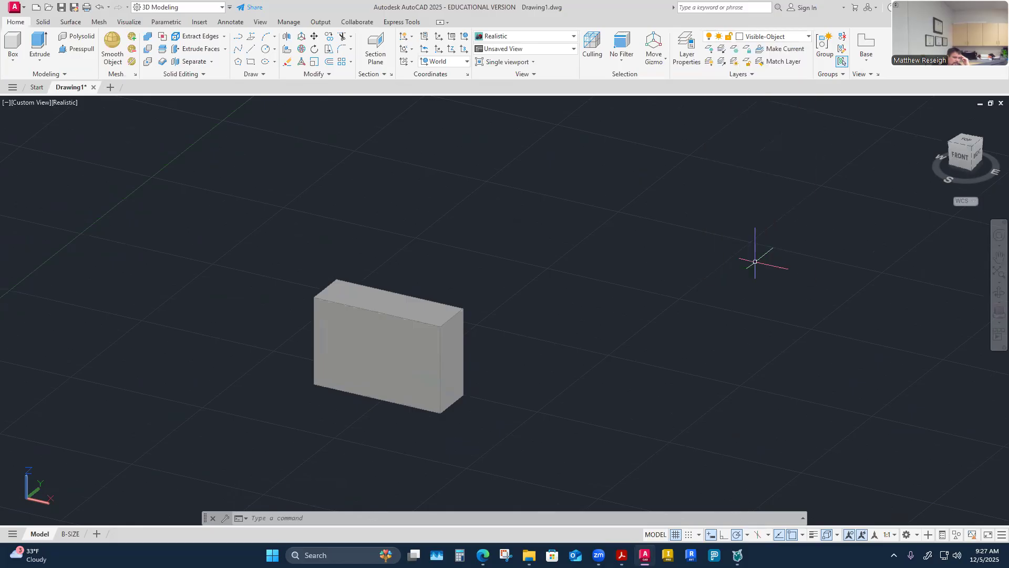
pyautogui.press('Escape')
pyautogui.press('Escape')
# Show the Properties palette and check the box's layer, length, width and height
pyautogui.click(260, 22)
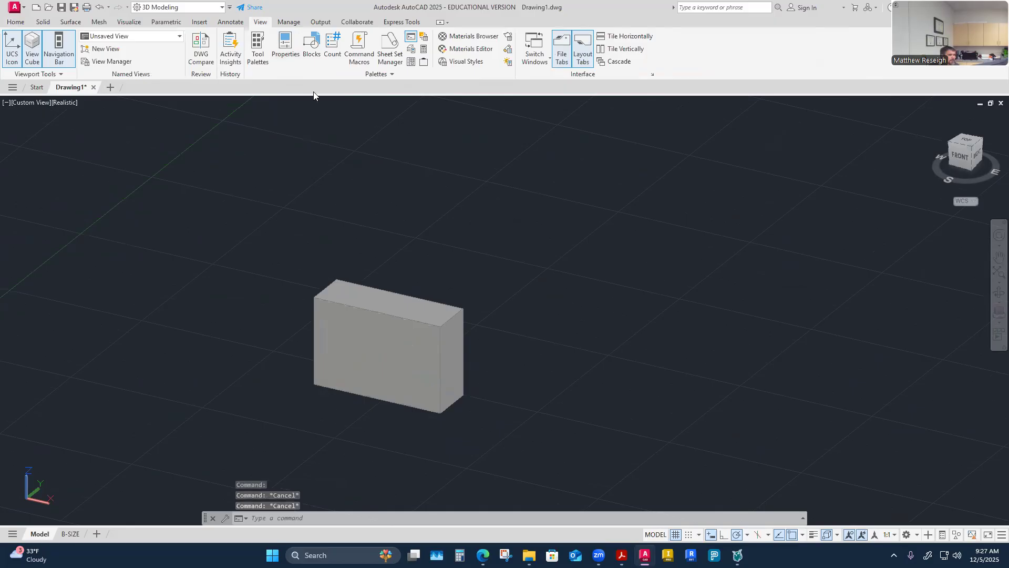
pyautogui.click(285, 48)
pyautogui.click(486, 364)
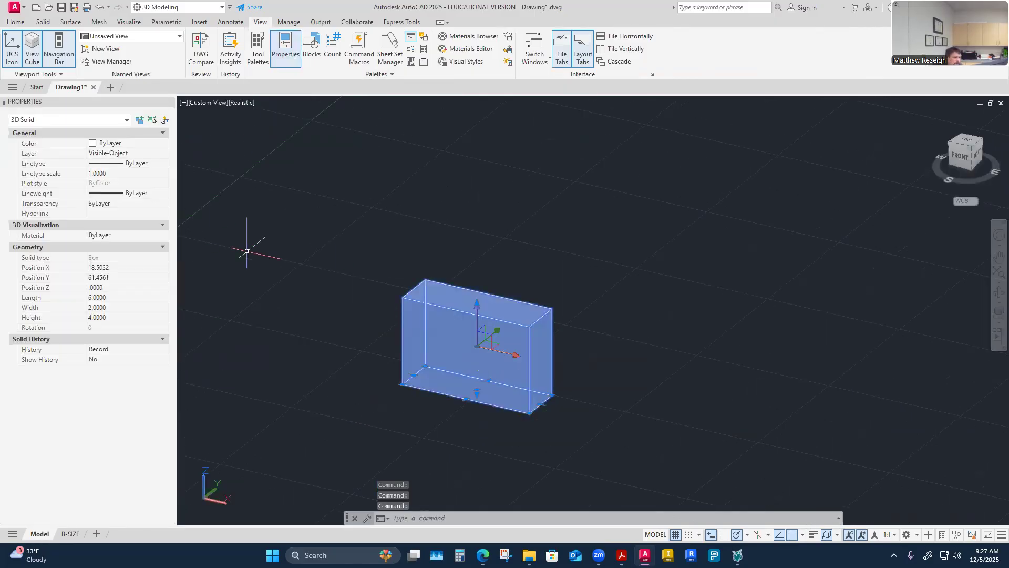
pyautogui.press('Escape')
pyautogui.press('Escape')
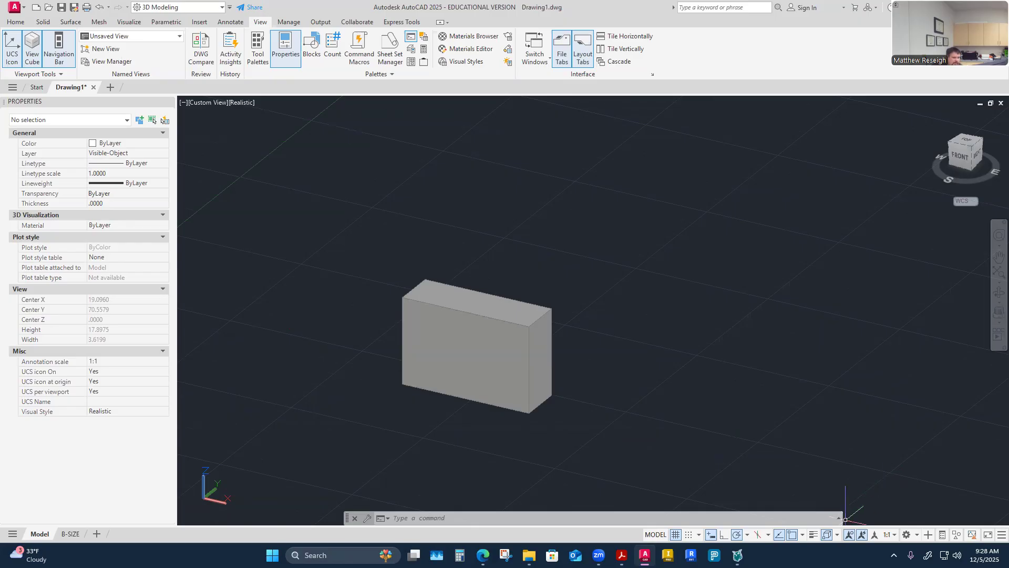
# Toggle the 3D Object Snap tool in the list of drafting aids, leaving it enabled
pyautogui.click(993, 536)
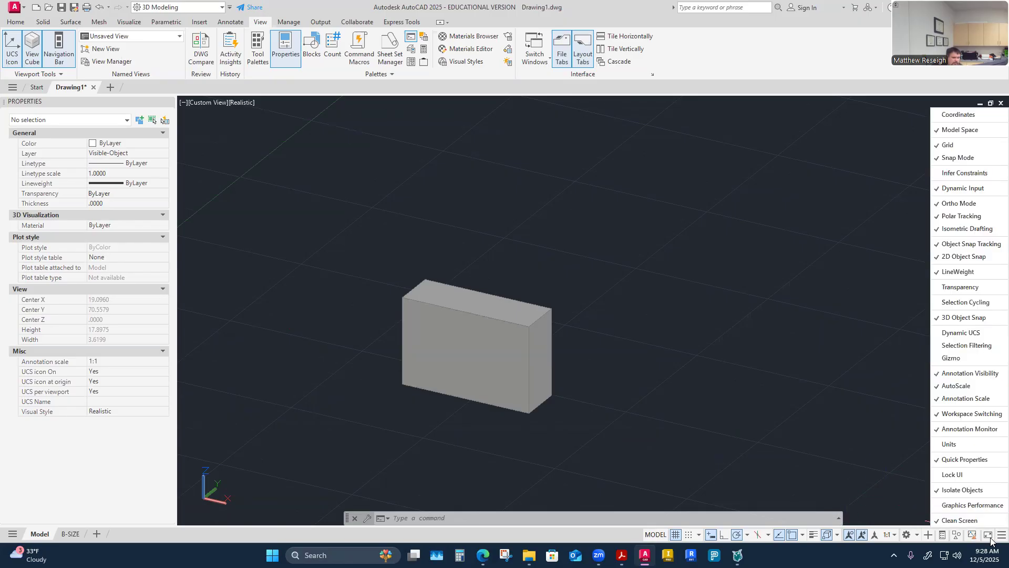
pyautogui.click(939, 319)
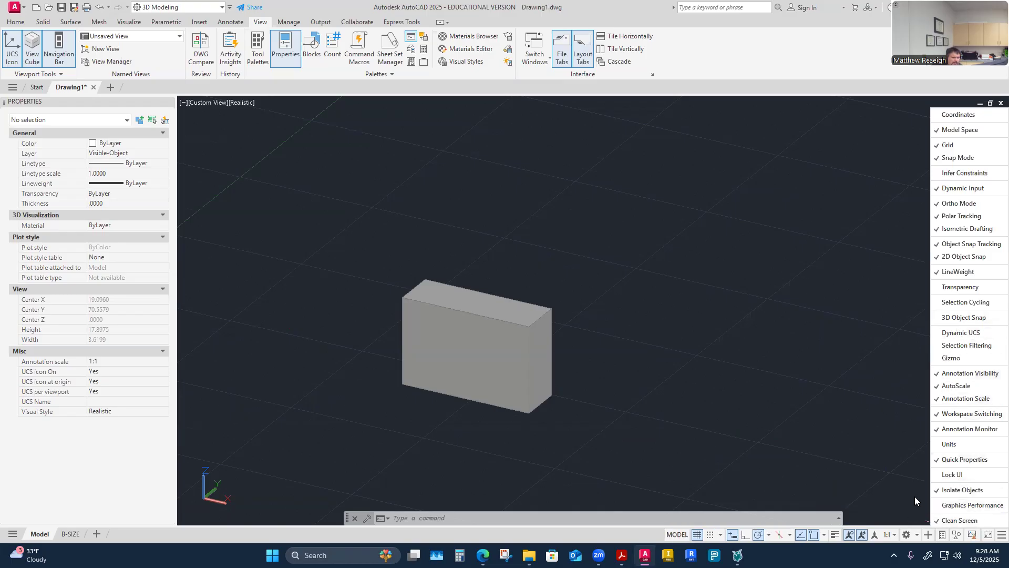
pyautogui.click(939, 319)
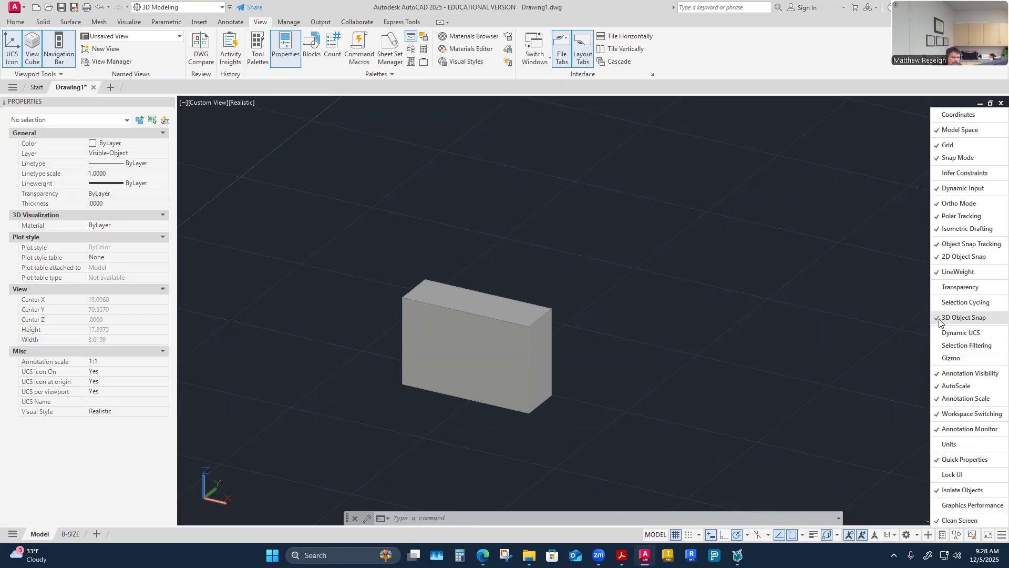
pyautogui.click(827, 536)
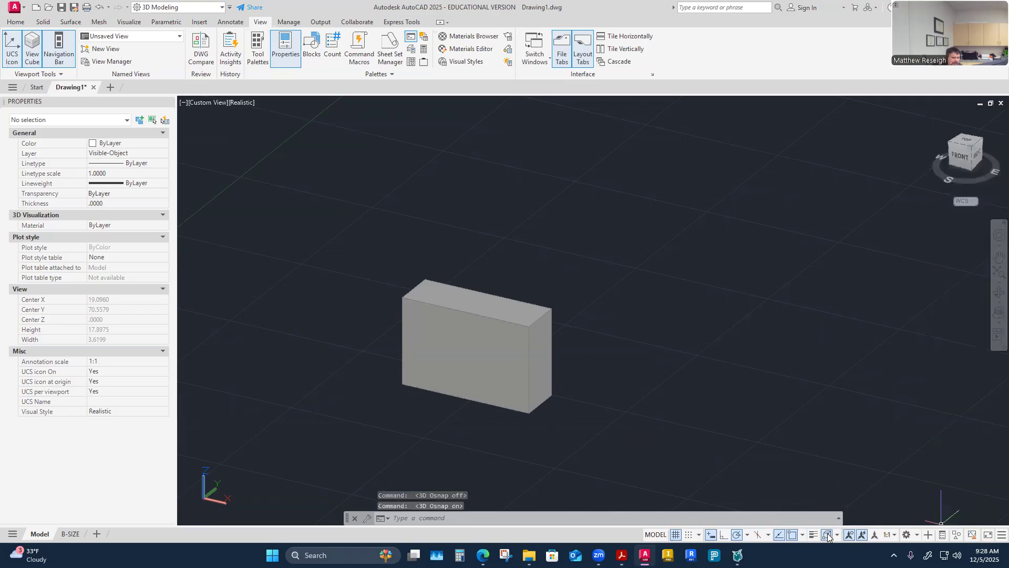
# Toggle 2D object snap off and on, and review which 2D snap modes are enabled
pyautogui.click(793, 534)
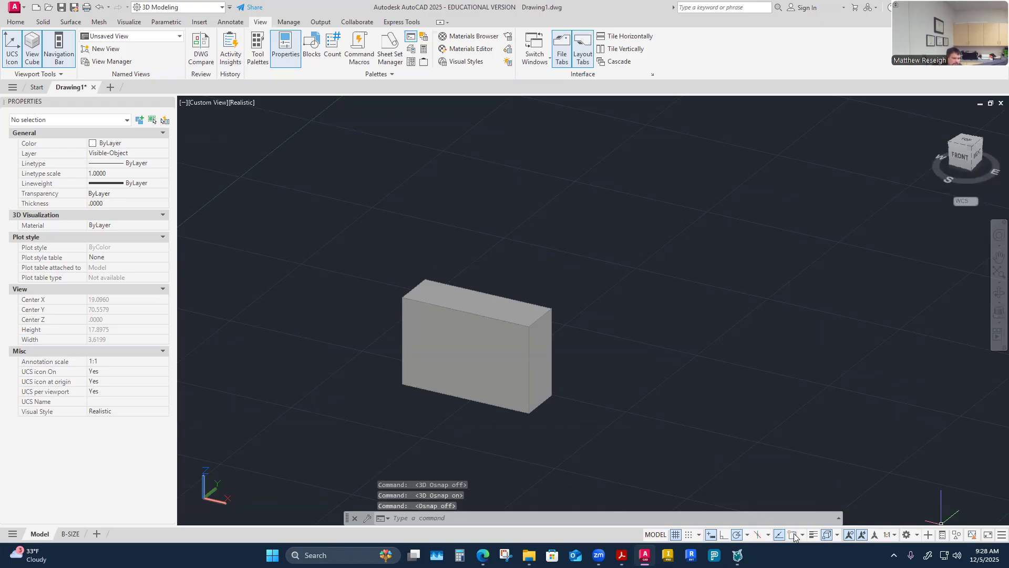
pyautogui.click(793, 534)
pyautogui.click(803, 535)
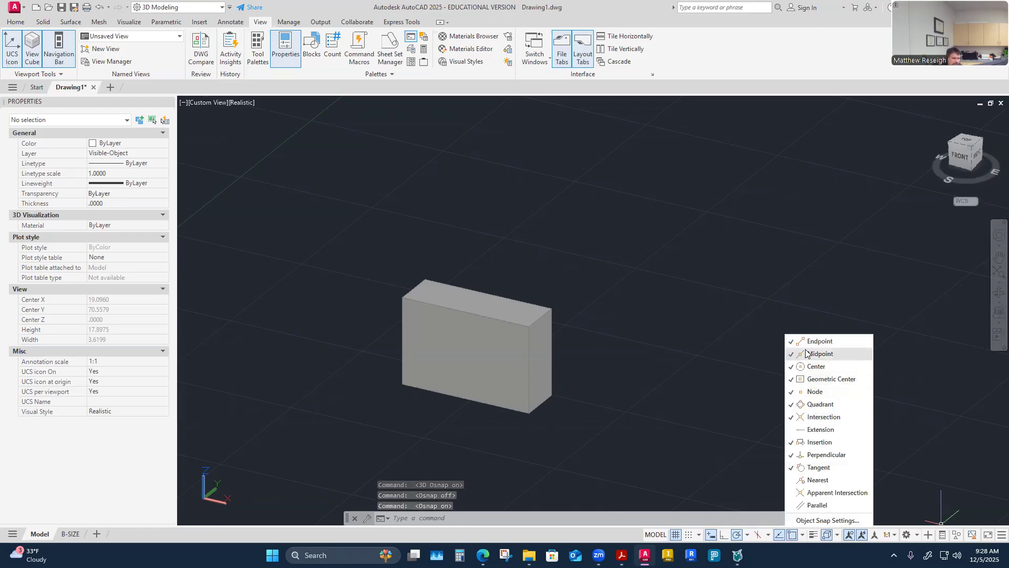
pyautogui.click(755, 466)
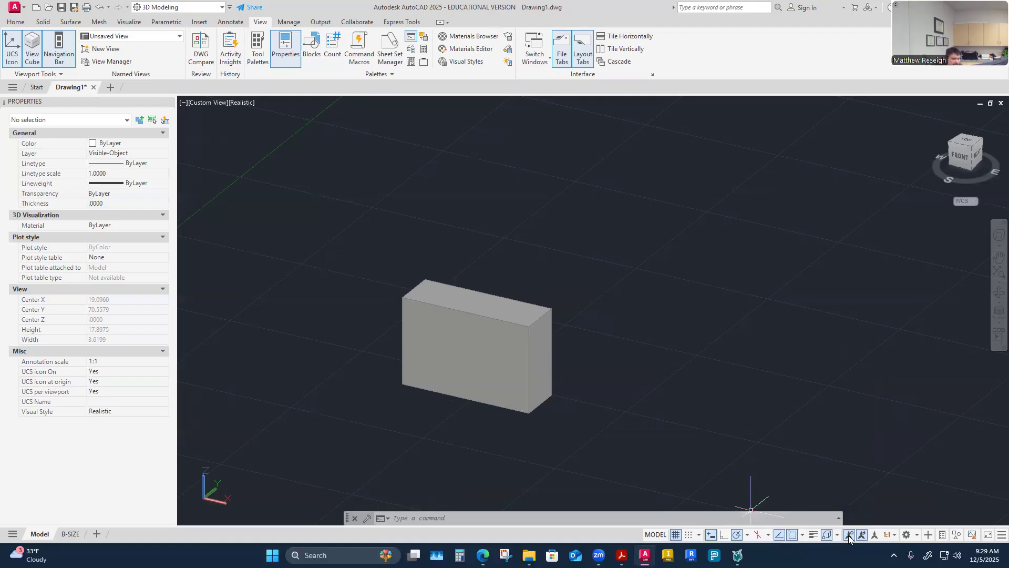
# Toggle 3D object snap off and on, and review which 3D snap modes are enabled
pyautogui.click(826, 535)
pyautogui.click(826, 535)
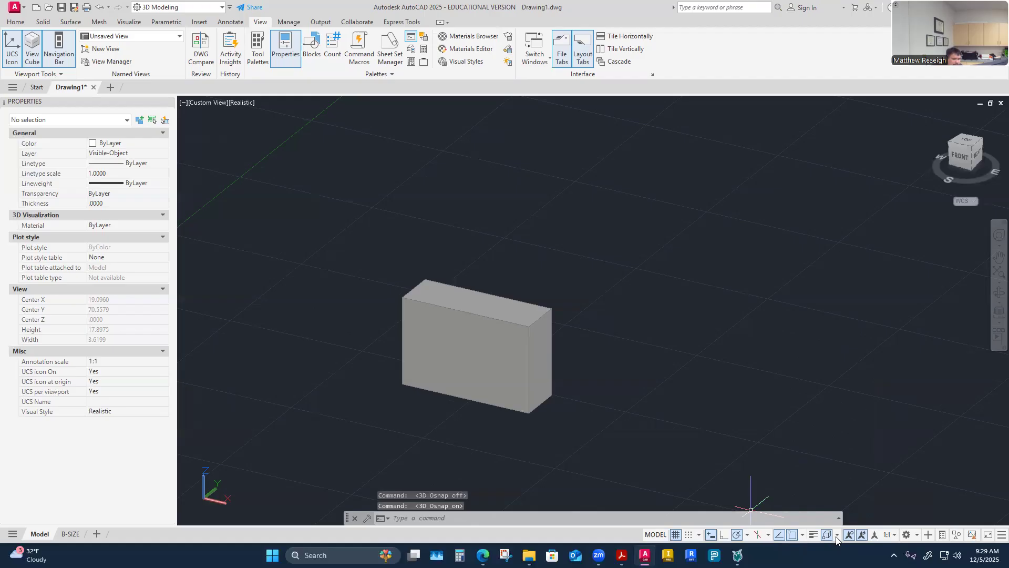
pyautogui.click(837, 536)
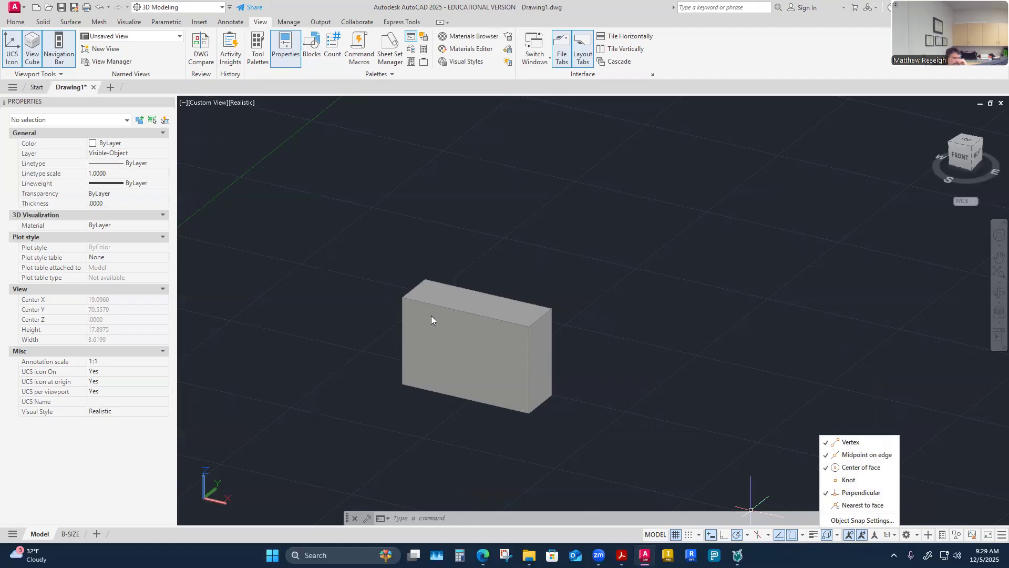
pyautogui.scroll(1, 431, 315)
pyautogui.scroll(-2, 438, 319)
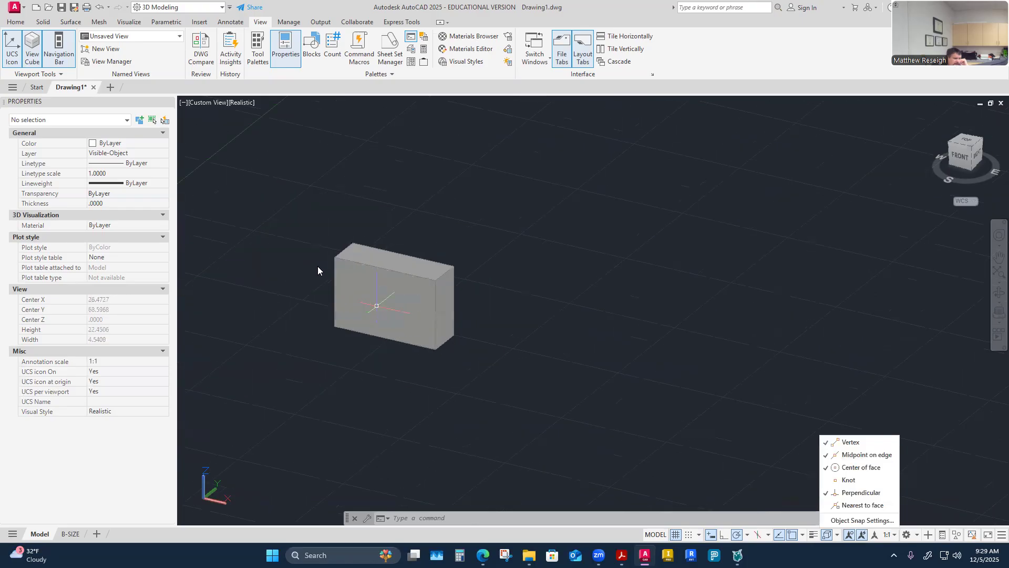
pyautogui.press('Escape')
pyautogui.press('Escape')
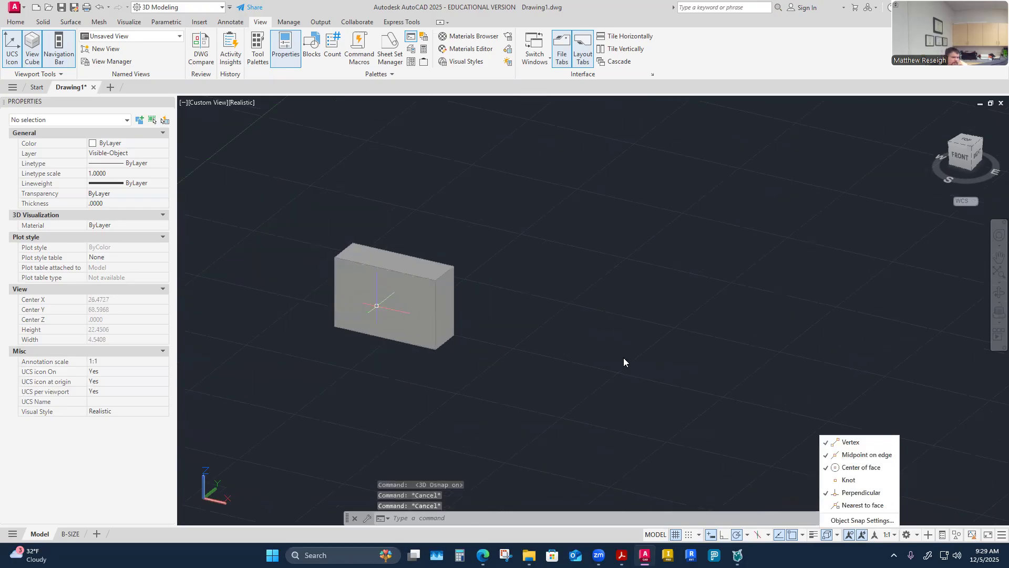
pyautogui.press('Escape')
pyautogui.scroll(-2, 608, 354)
pyautogui.scroll(3, 434, 287)
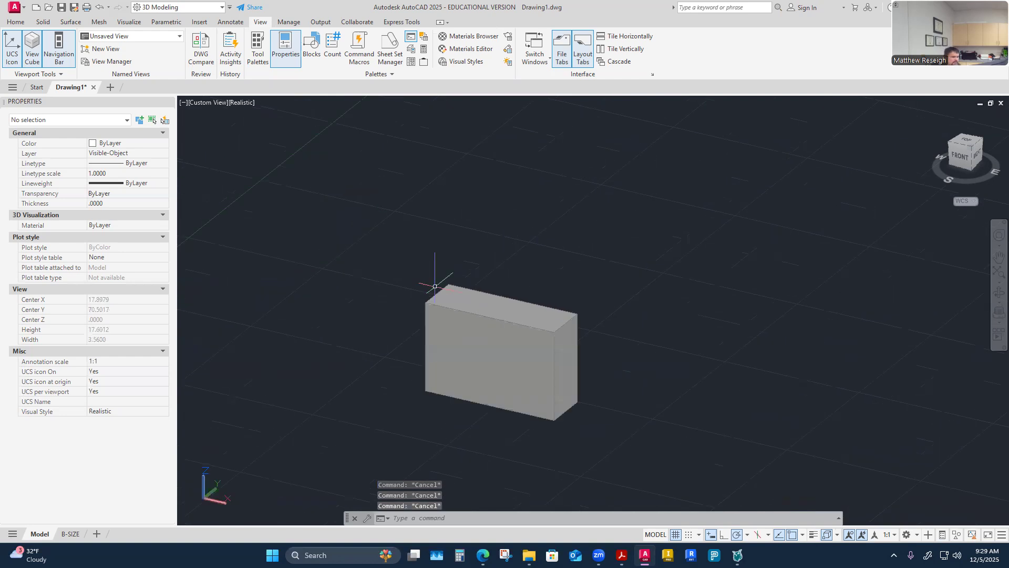
pyautogui.scroll(1, 387, 274)
pyautogui.scroll(-2, 388, 292)
pyautogui.scroll(2, 375, 370)
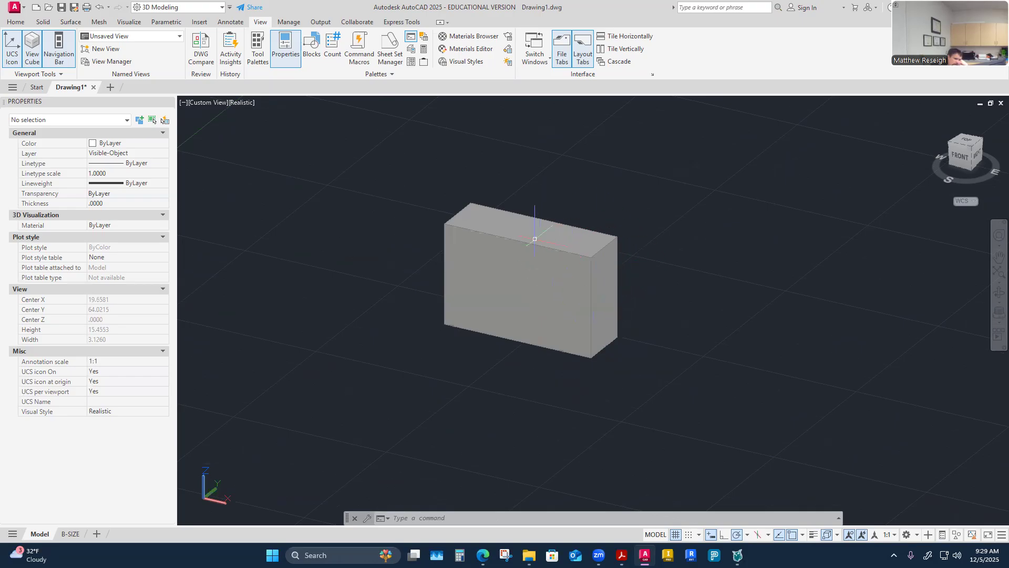
# Switch to Acrobat to study the boot's curved cutout in CADD1108-Table.pdf, and return to the drawing in AutoCAD
pyautogui.moveTo(621, 555)
pyautogui.click(683, 504)
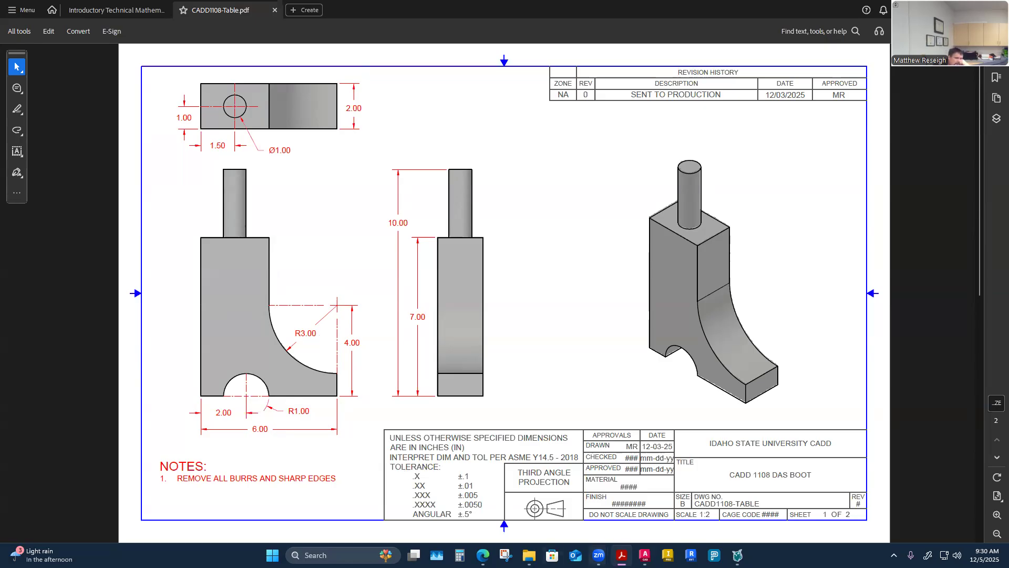
pyautogui.click(645, 555)
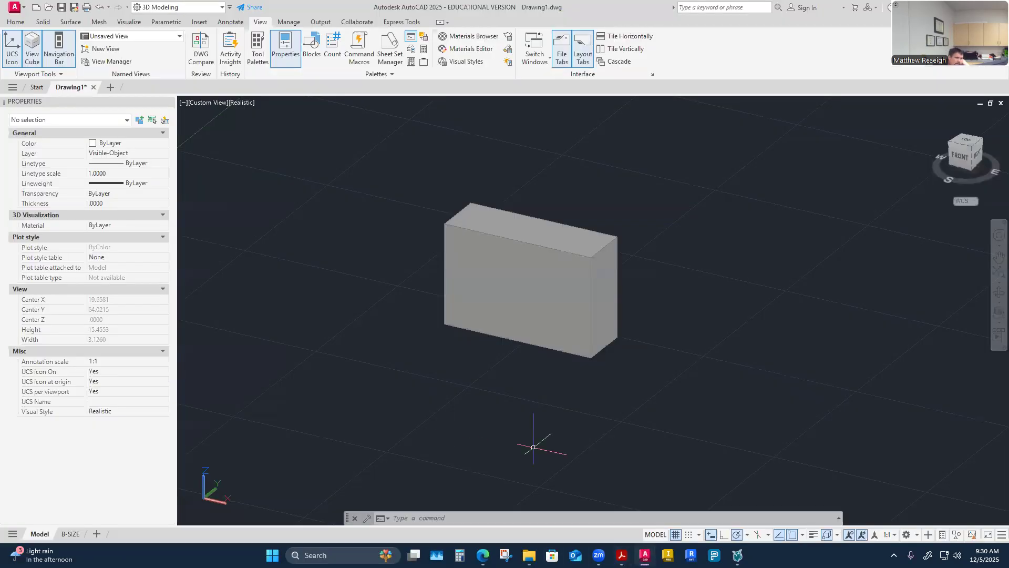
# Create a solid cylinder of radius 3 and height 2 through the box, centered on the front face's upper right corner
pyautogui.click(10, 24)
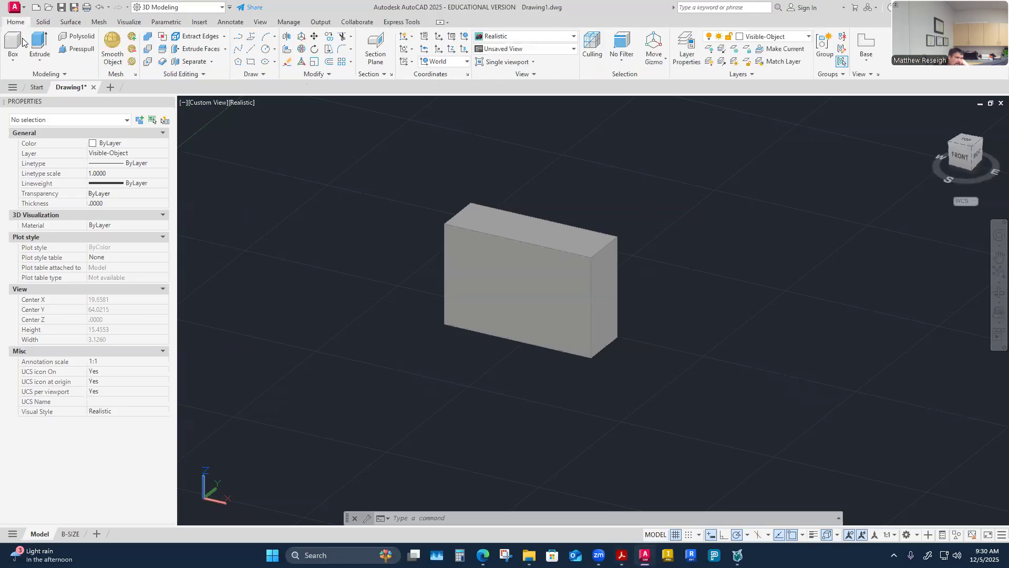
pyautogui.click(13, 59)
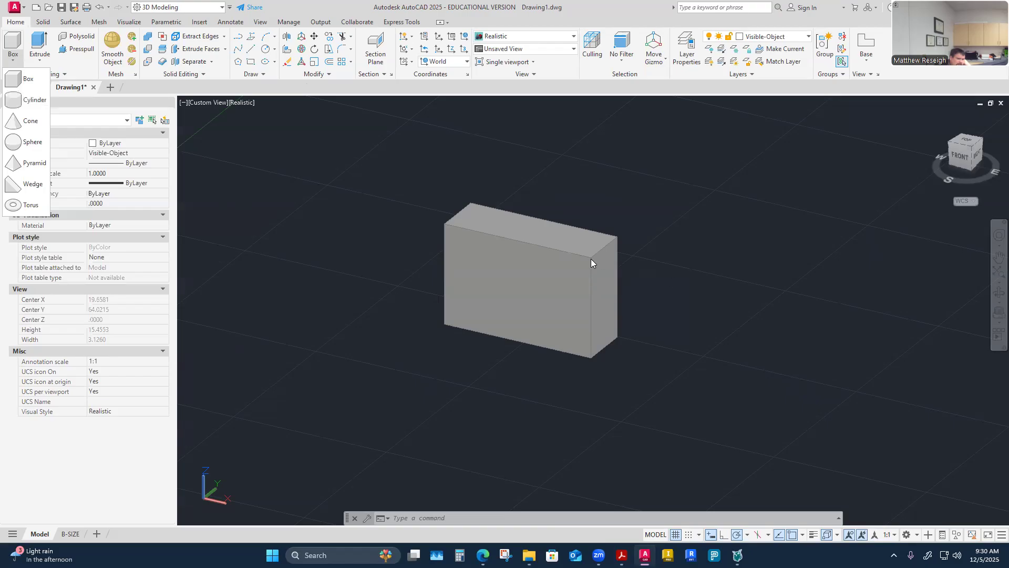
pyautogui.scroll(2, 591, 258)
pyautogui.scroll(6, 895, 355)
pyautogui.scroll(-8, 882, 360)
pyautogui.scroll(2, 959, 384)
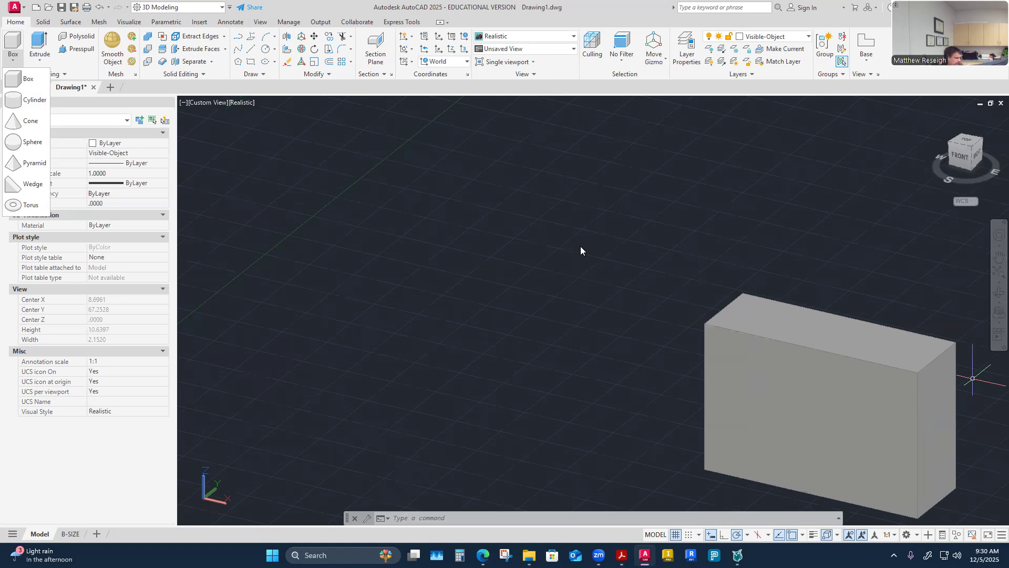
pyautogui.click(999, 256)
pyautogui.moveTo(886, 294); pyautogui.dragTo(547, 180)
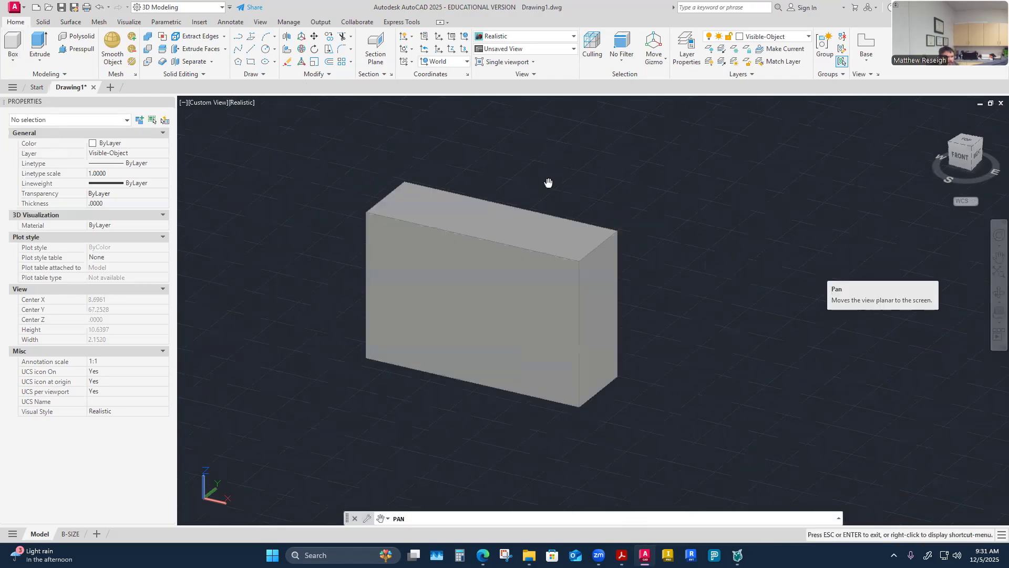
pyautogui.press('Escape')
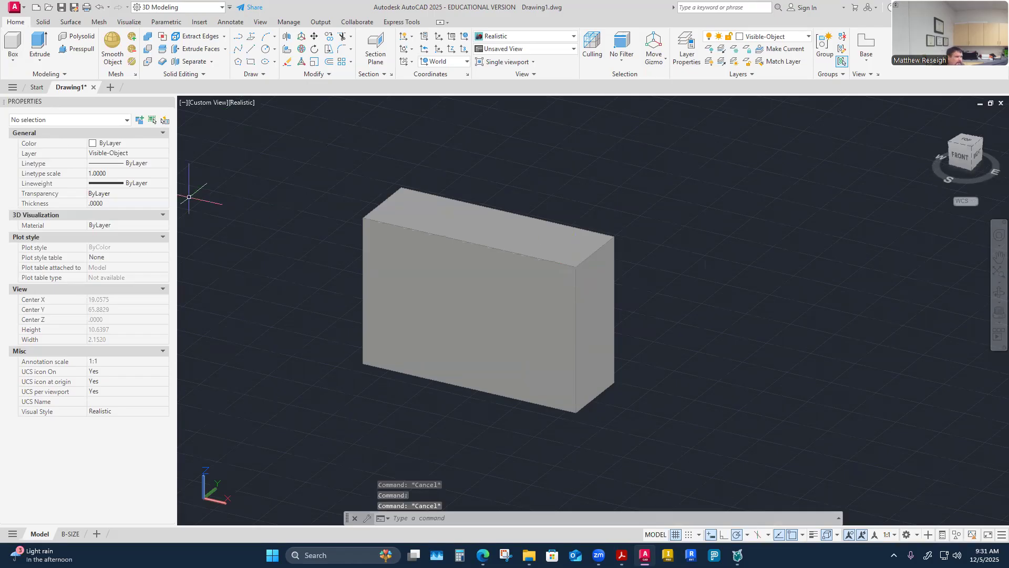
pyautogui.click(10, 63)
pyautogui.click(16, 99)
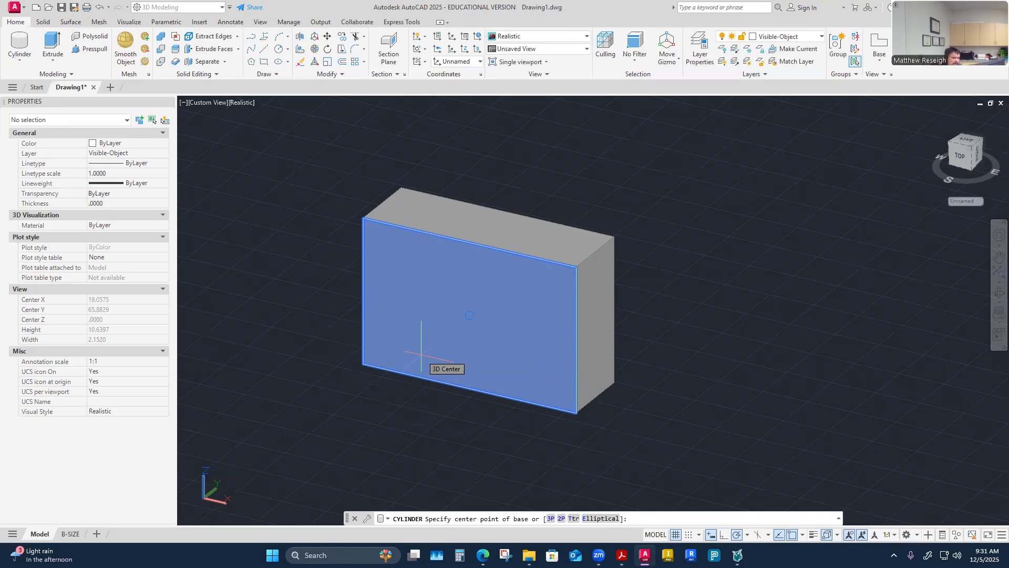
pyautogui.click(576, 267)
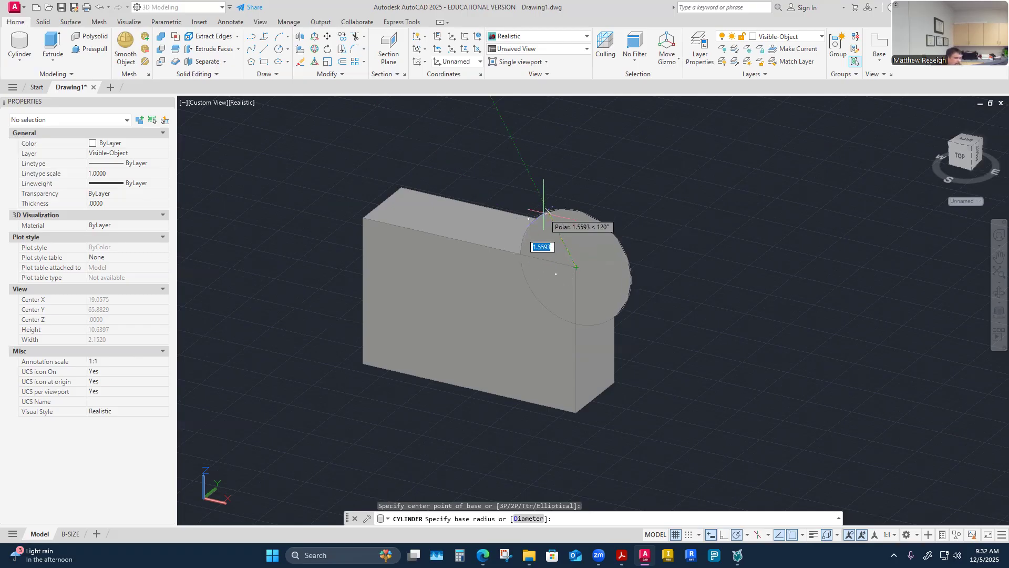
pyautogui.write('3')
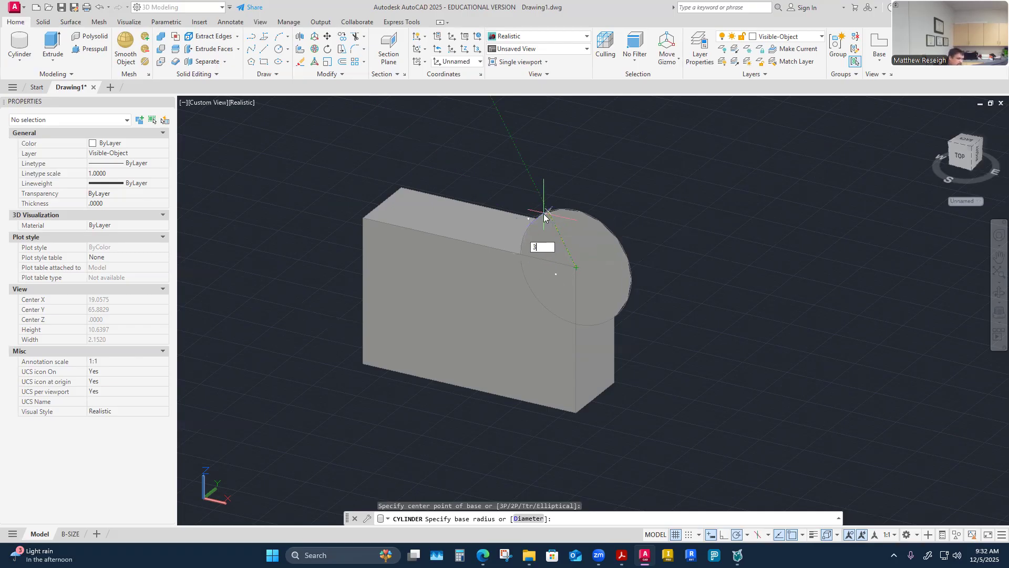
pyautogui.press('Return')
pyautogui.scroll(2, 548, 211)
pyautogui.scroll(-2, 604, 218)
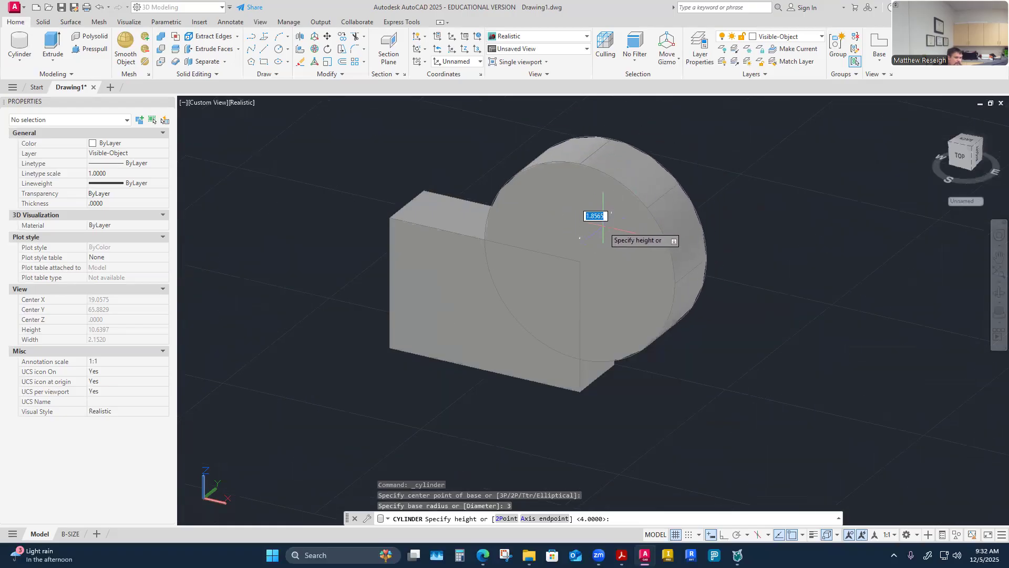
pyautogui.middleClick(592, 230)
pyautogui.moveTo(592, 229)
pyautogui.keyDown('shift'); pyautogui.mouseDown(button='middle')
pyautogui.moveTo(590, 259)
pyautogui.moveTo(634, 264)
pyautogui.moveTo(541, 265)
pyautogui.moveTo(571, 267)
pyautogui.mouseUp(button='middle'); pyautogui.keyUp('shift')
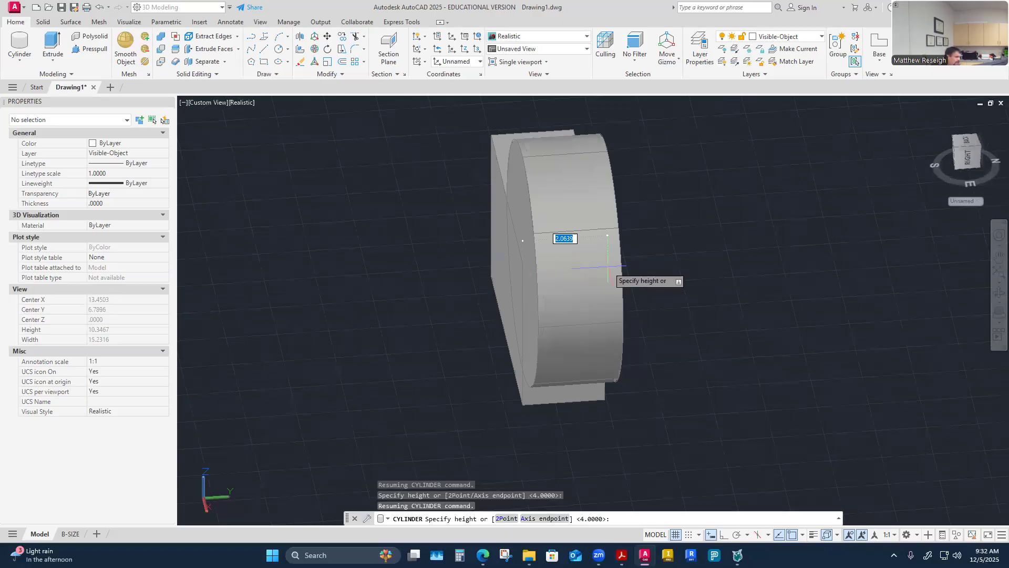
pyautogui.write('2')
pyautogui.press('Return')
# Inspect how the cylinder overlaps the box from the front and side, and undo the cylinder
pyautogui.moveTo(716, 330)
pyautogui.keyDown('shift'); pyautogui.mouseDown(button='middle')
pyautogui.moveTo(633, 390)
pyautogui.moveTo(642, 396)
pyautogui.moveTo(559, 345)
pyautogui.mouseUp(button='middle'); pyautogui.keyUp('shift')
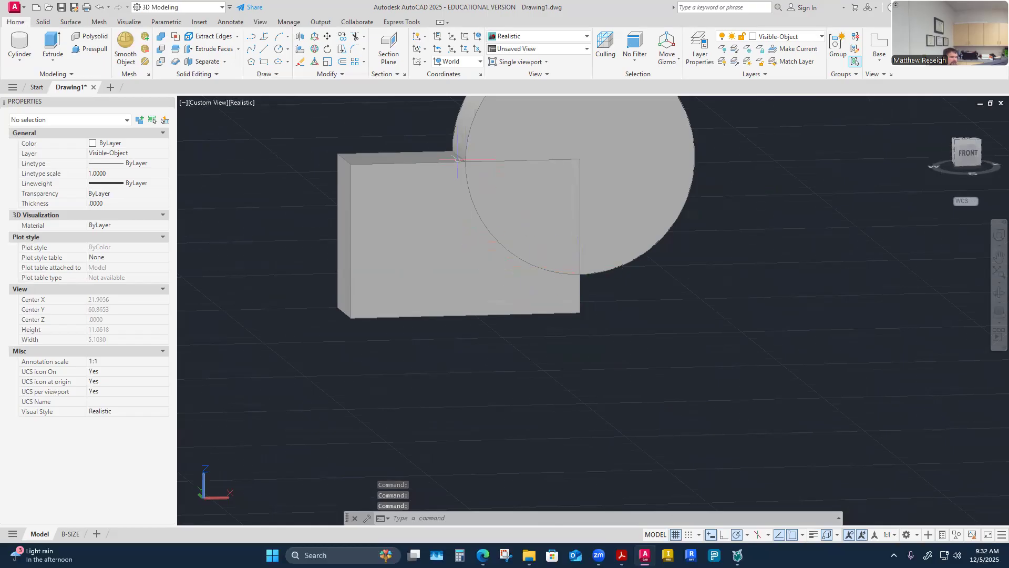
pyautogui.moveTo(446, 412)
pyautogui.keyDown('shift'); pyautogui.mouseDown(button='middle')
pyautogui.moveTo(429, 412)
pyautogui.moveTo(446, 412)
pyautogui.mouseUp(button='middle'); pyautogui.keyUp('shift')
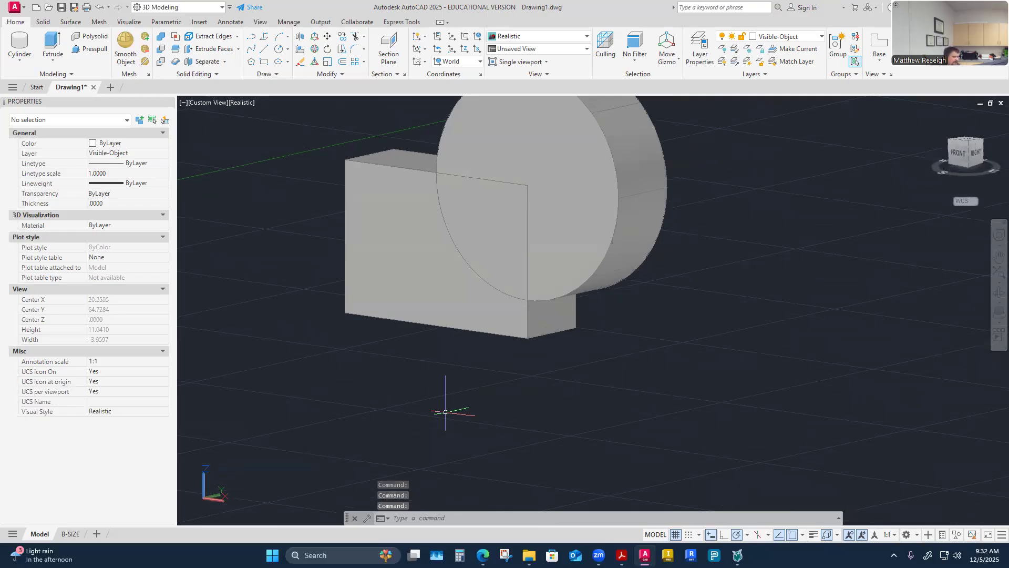
pyautogui.press('Escape')
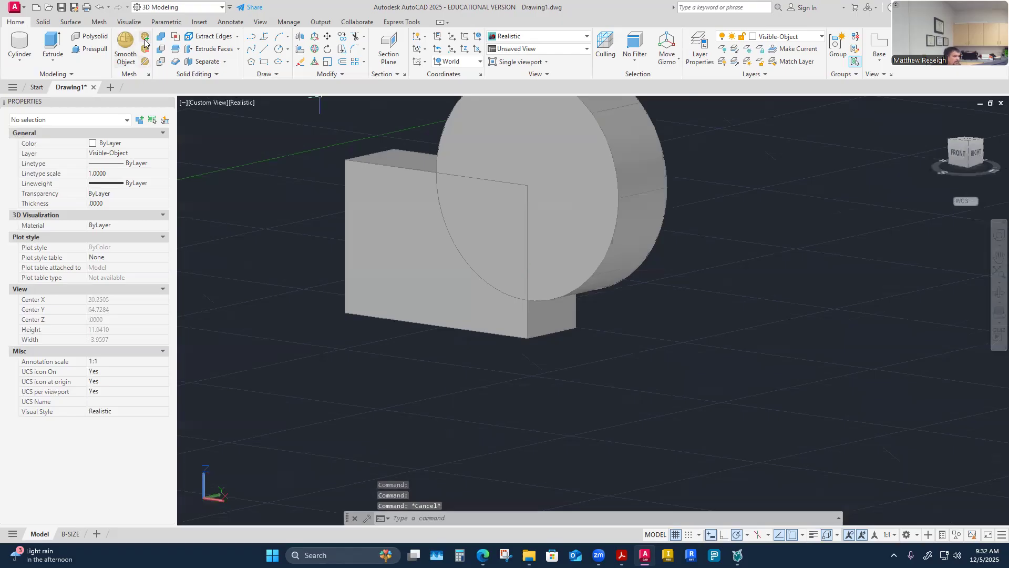
pyautogui.click(98, 8)
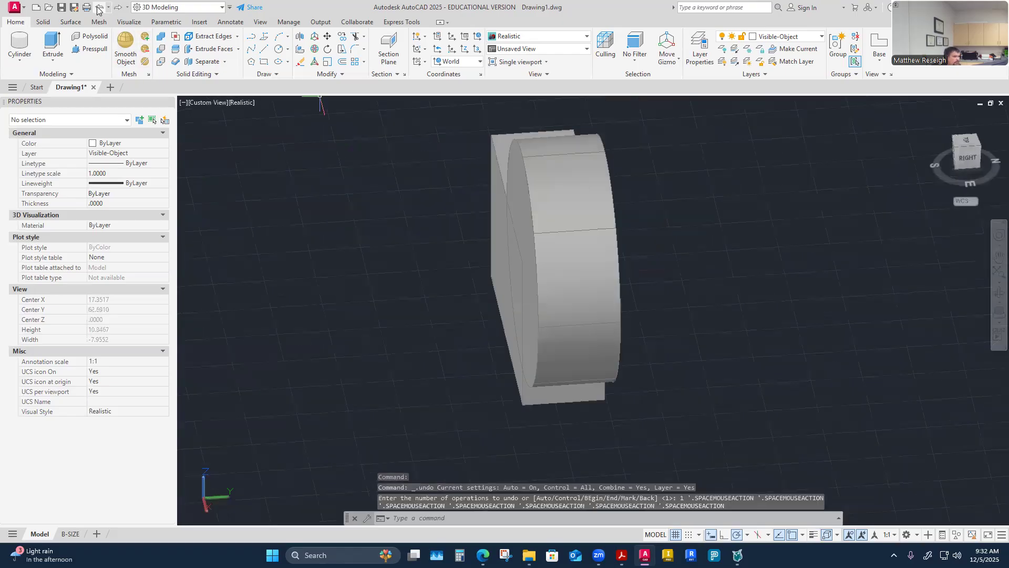
pyautogui.click(97, 9)
pyautogui.click(21, 46)
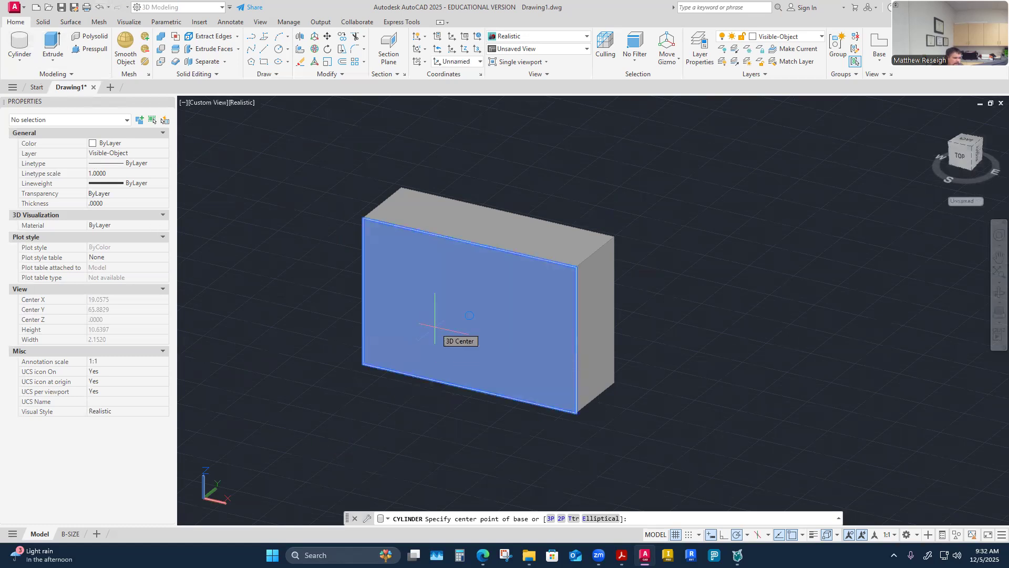
pyautogui.click(577, 267)
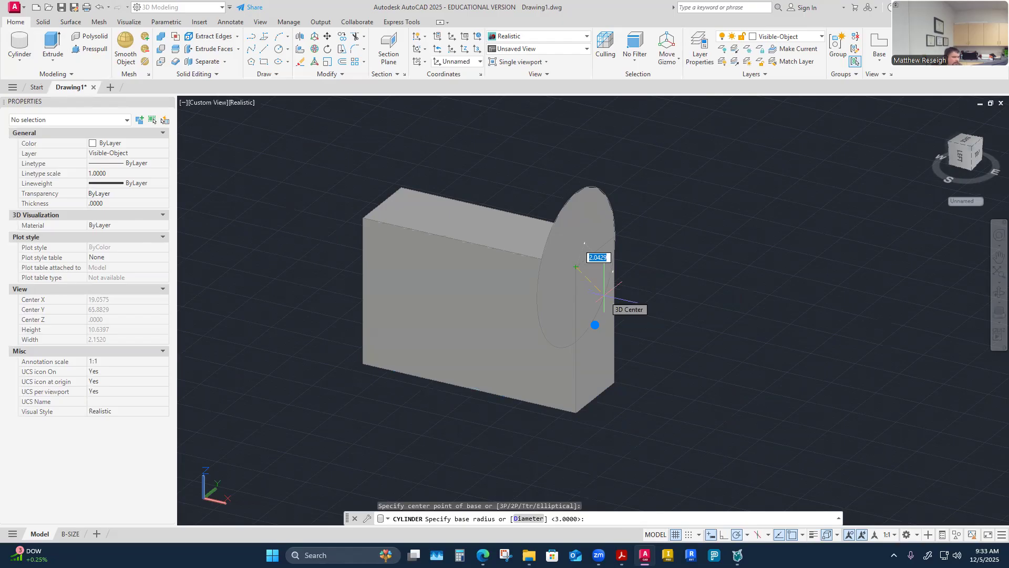
pyautogui.press('Escape')
pyautogui.click(20, 45)
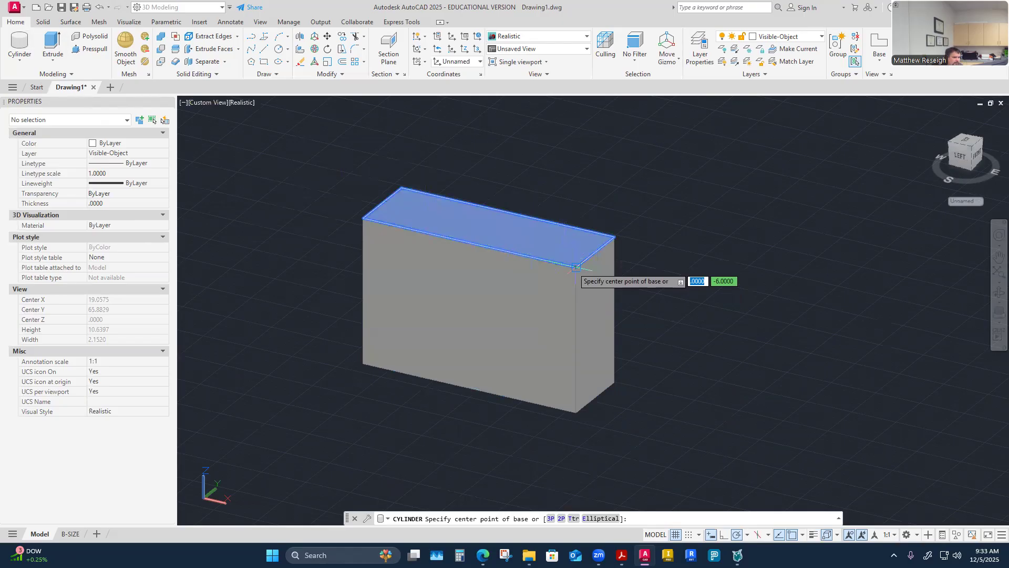
pyautogui.click(576, 267)
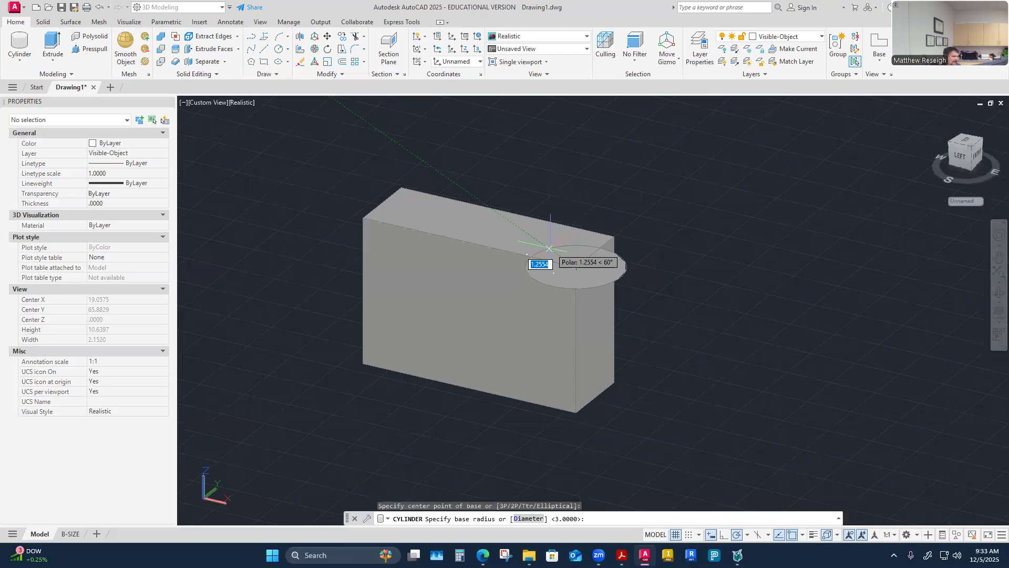
pyautogui.press('Escape')
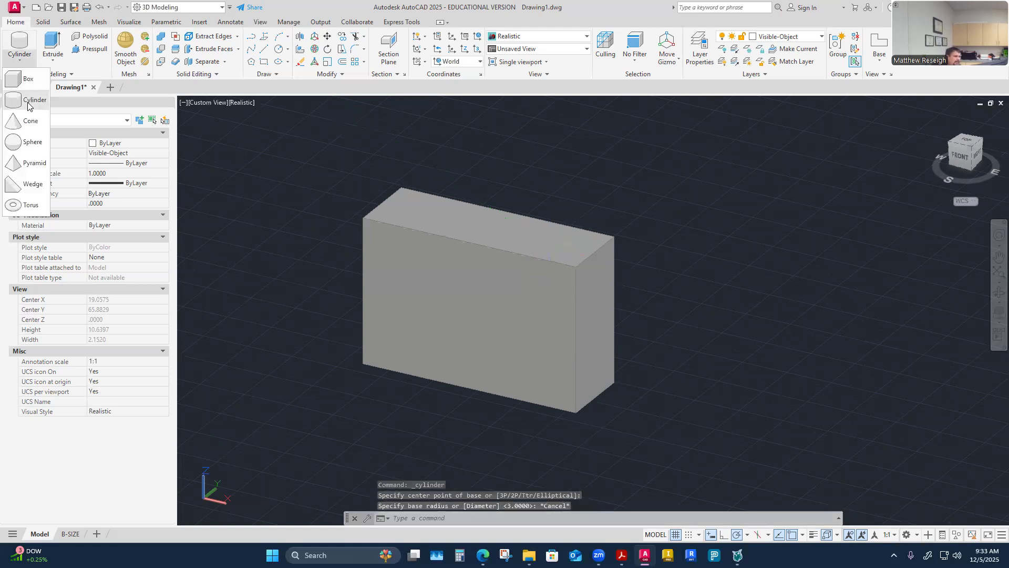
# Create a solid cylinder of radius 3 and height 2 through the box, centered on the front face's upper right corner
pyautogui.click(33, 99)
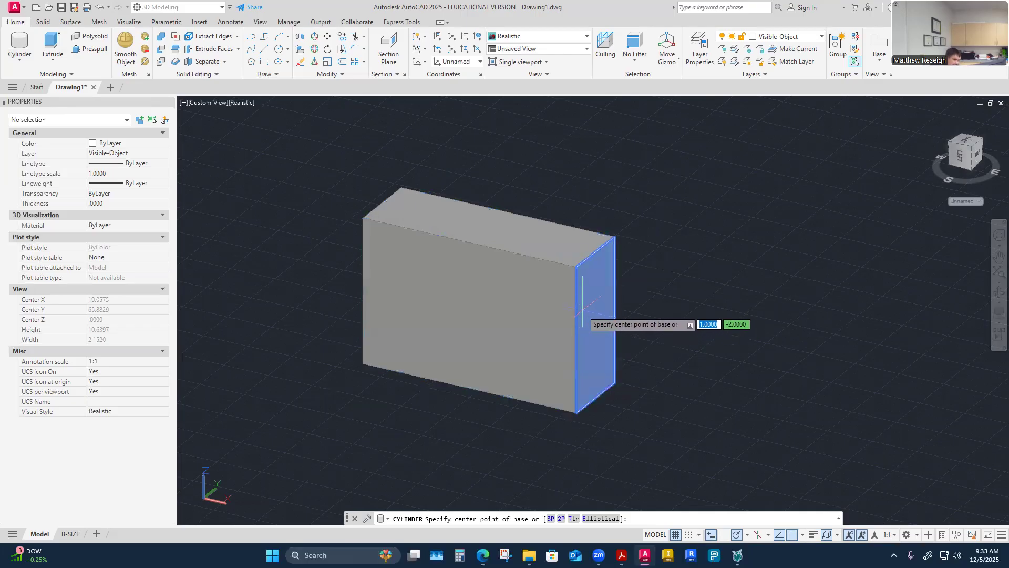
pyautogui.click(573, 266)
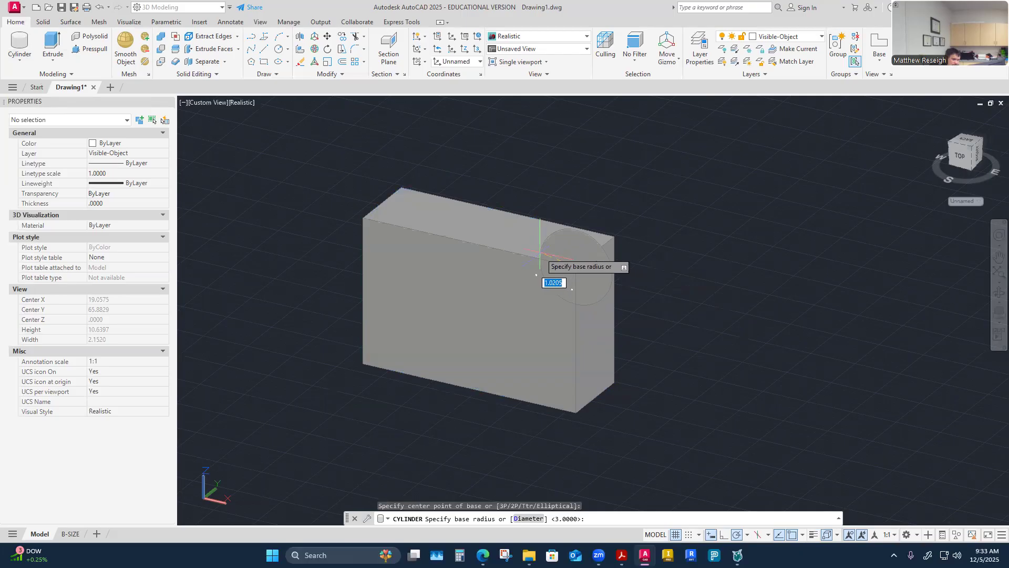
pyautogui.write('3')
pyautogui.press('Return')
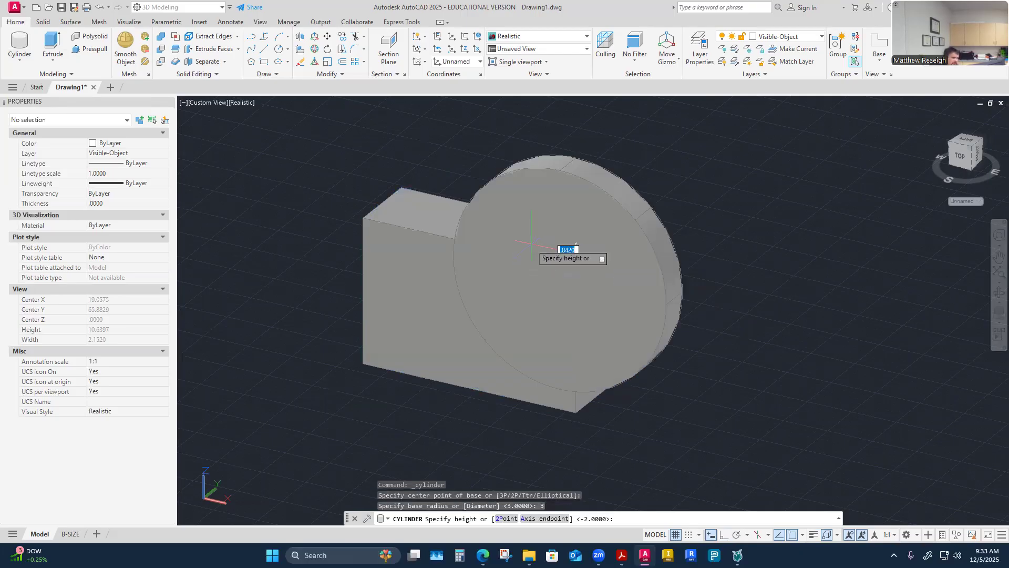
pyautogui.moveTo(531, 244)
pyautogui.keyDown('shift'); pyautogui.mouseDown(button='middle')
pyautogui.moveTo(541, 258)
pyautogui.moveTo(625, 272)
pyautogui.mouseUp(button='middle'); pyautogui.keyUp('shift')
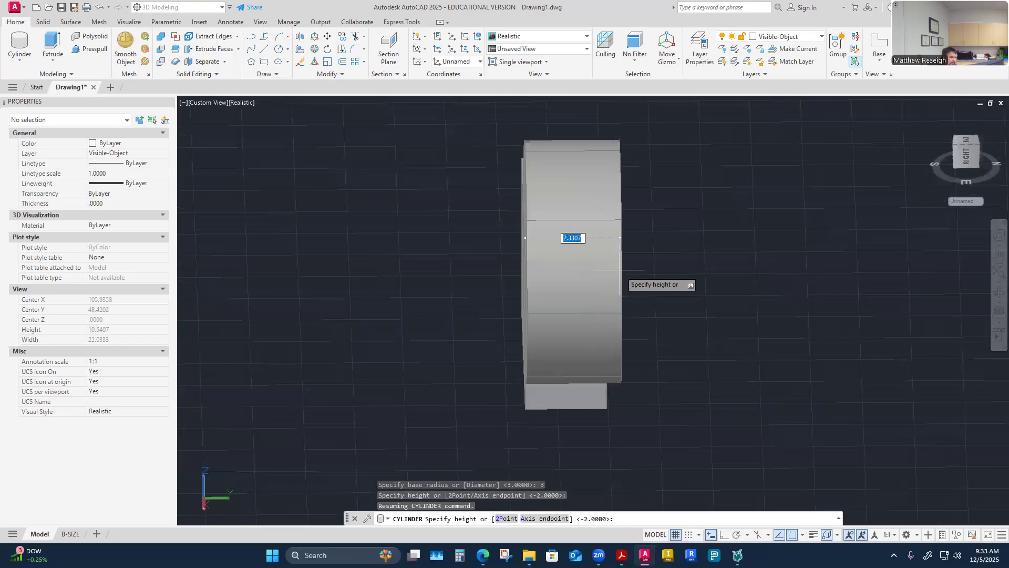
pyautogui.write('2')
pyautogui.press('Return')
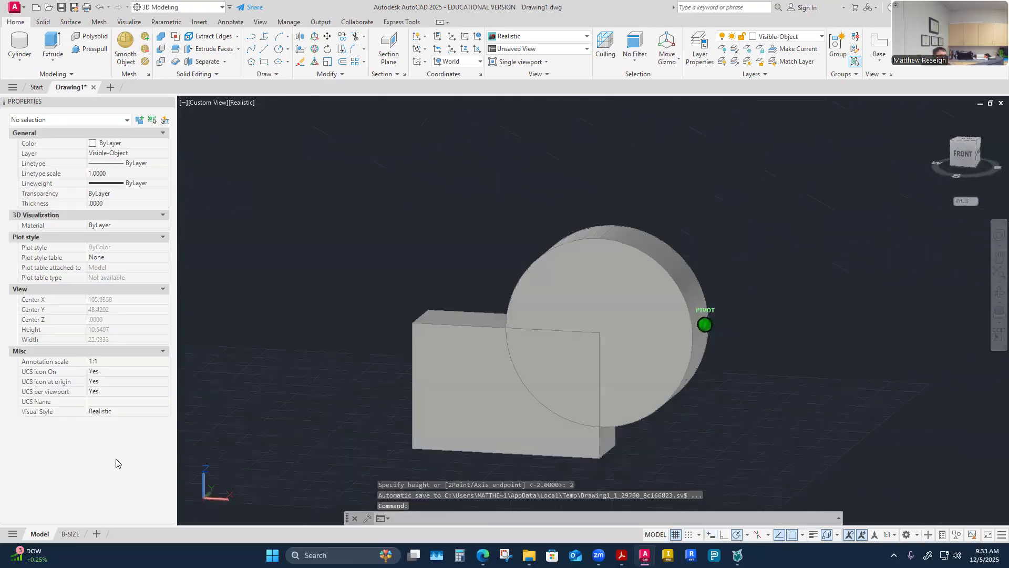
pyautogui.press('Escape')
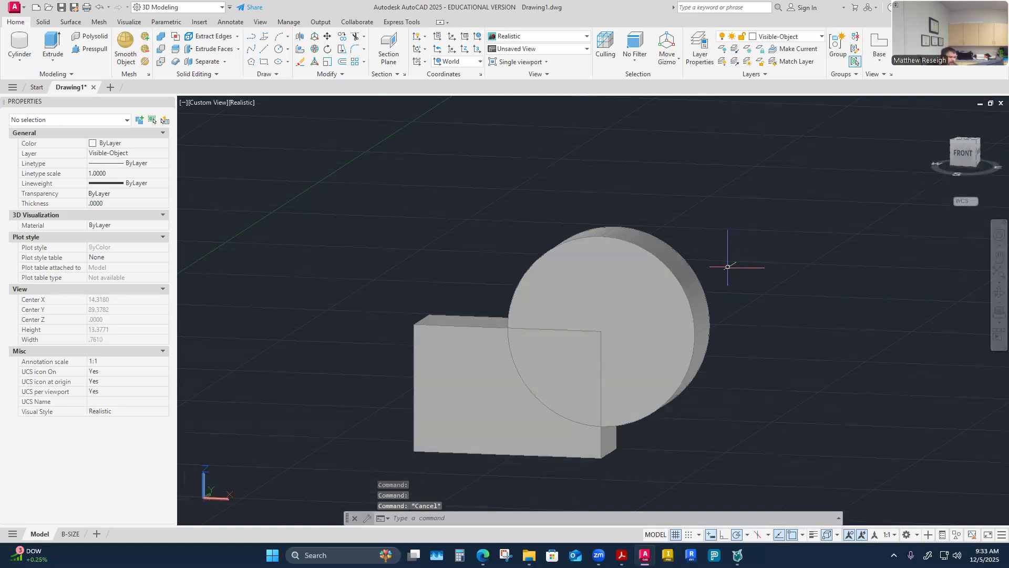
pyautogui.press('Escape')
pyautogui.press('Escape')
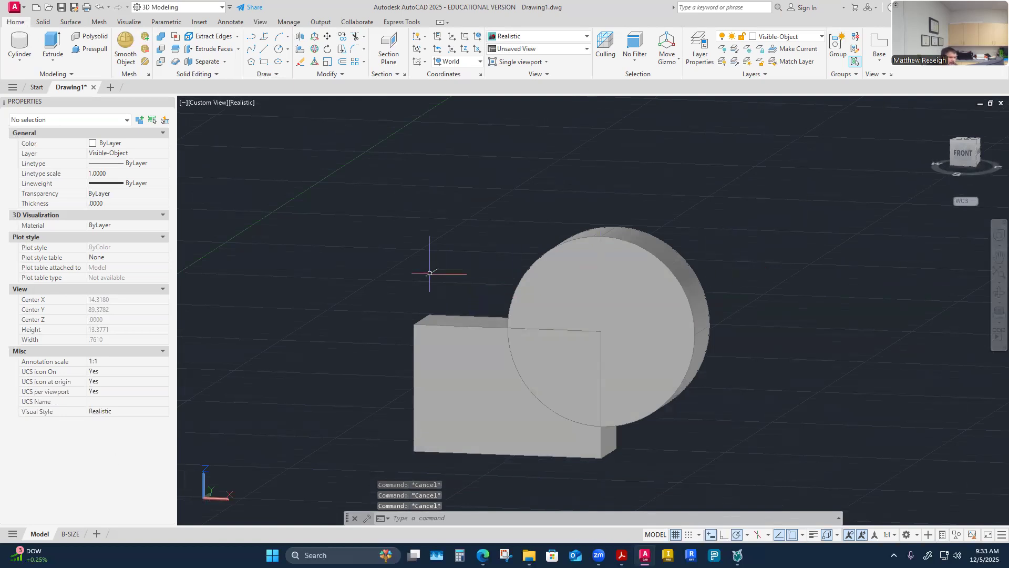
# Inspect the box and cylinder as individual solids and check the cylinder's properties from the front and side
pyautogui.click(504, 388)
pyautogui.click(423, 203)
pyautogui.press('Escape')
pyautogui.click(546, 261)
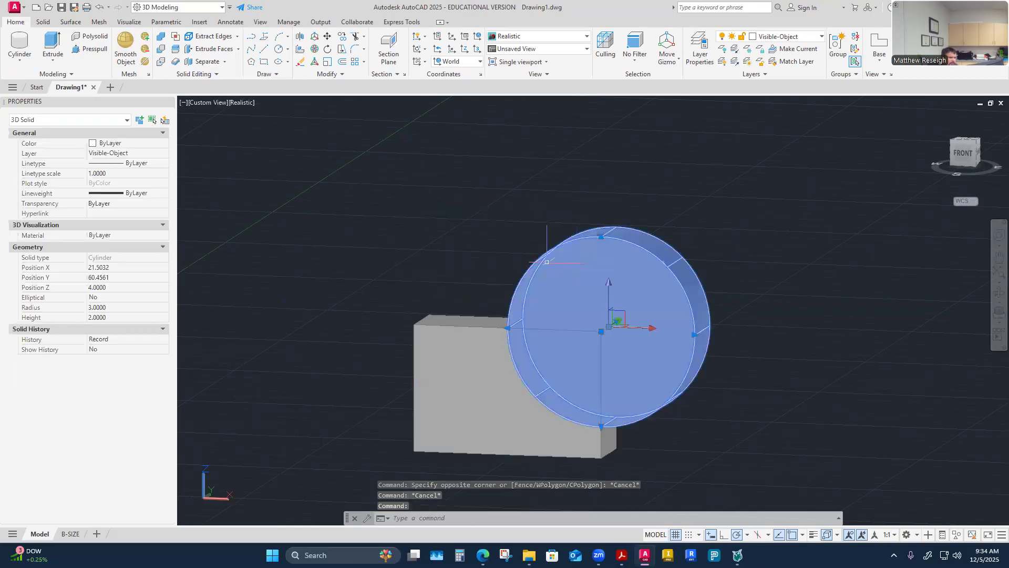
pyautogui.press('Escape')
pyautogui.press('Escape')
pyautogui.click(558, 298)
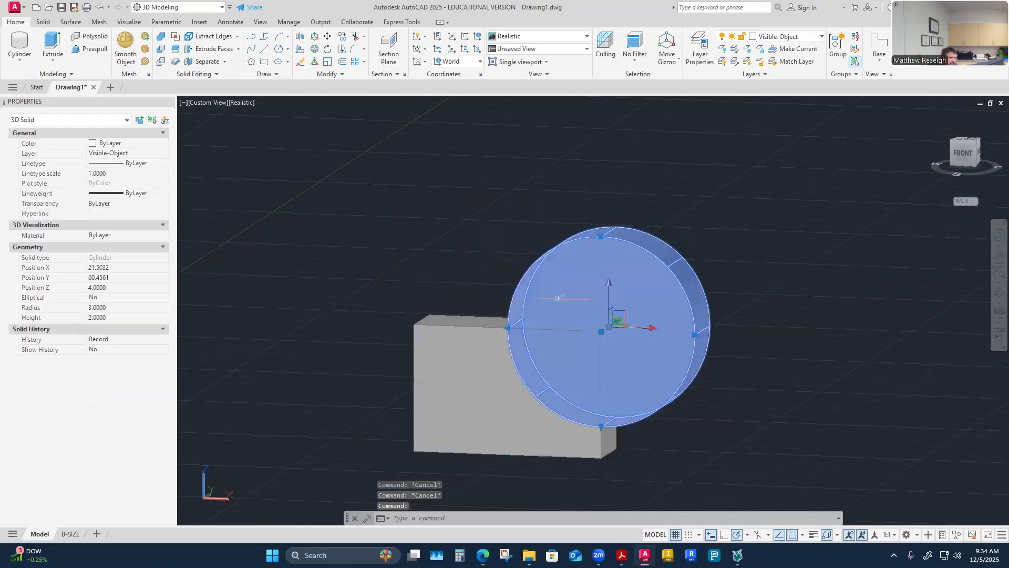
pyautogui.click(491, 388)
pyautogui.press('Escape')
pyautogui.press('Escape')
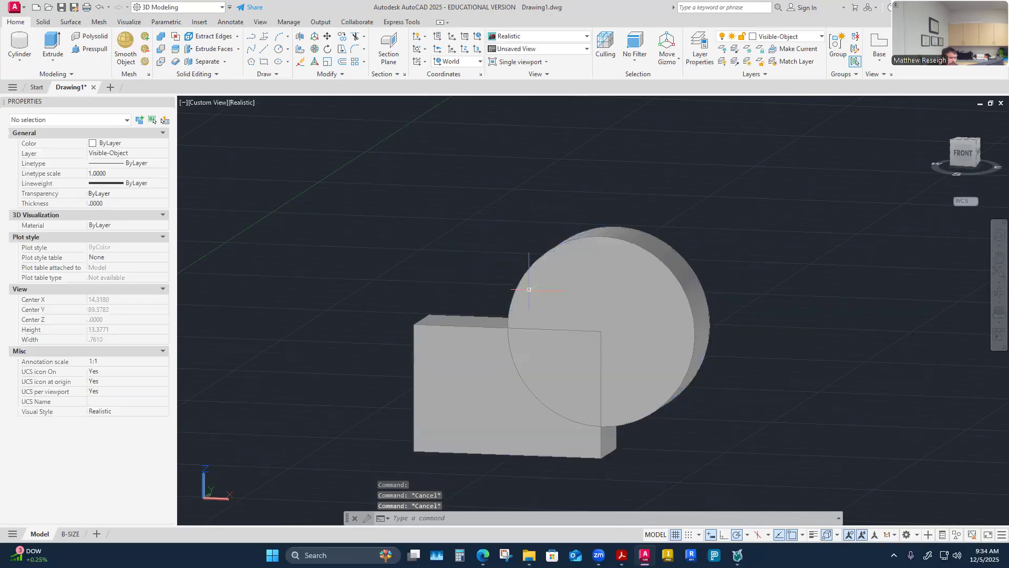
pyautogui.click(565, 287)
pyautogui.moveTo(547, 290)
pyautogui.keyDown('shift'); pyautogui.mouseDown(button='middle')
pyautogui.moveTo(532, 346)
pyautogui.moveTo(569, 269)
pyautogui.mouseUp(button='middle'); pyautogui.keyUp('shift')
pyautogui.click(570, 267)
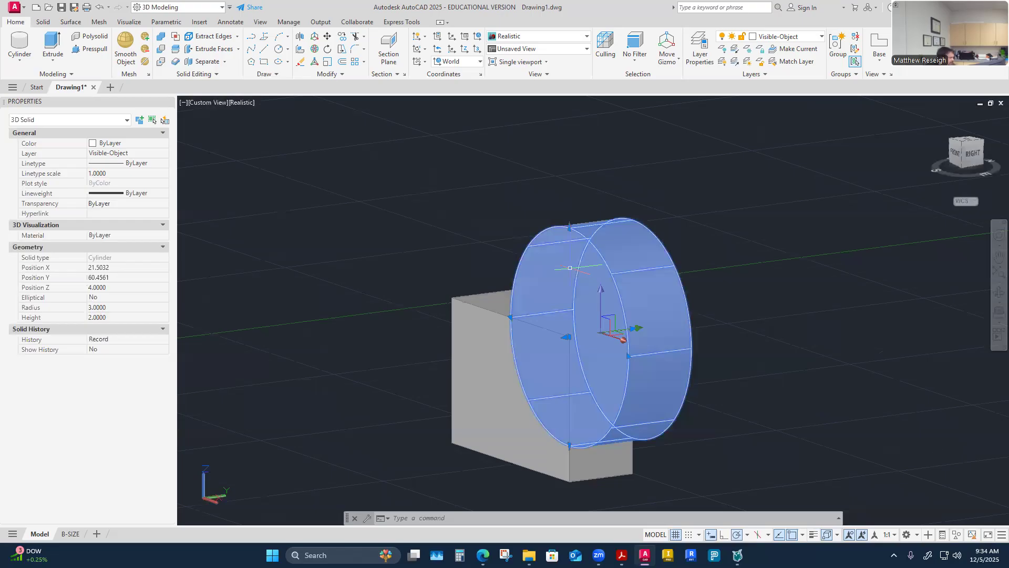
pyautogui.press('Escape')
pyautogui.press('Escape')
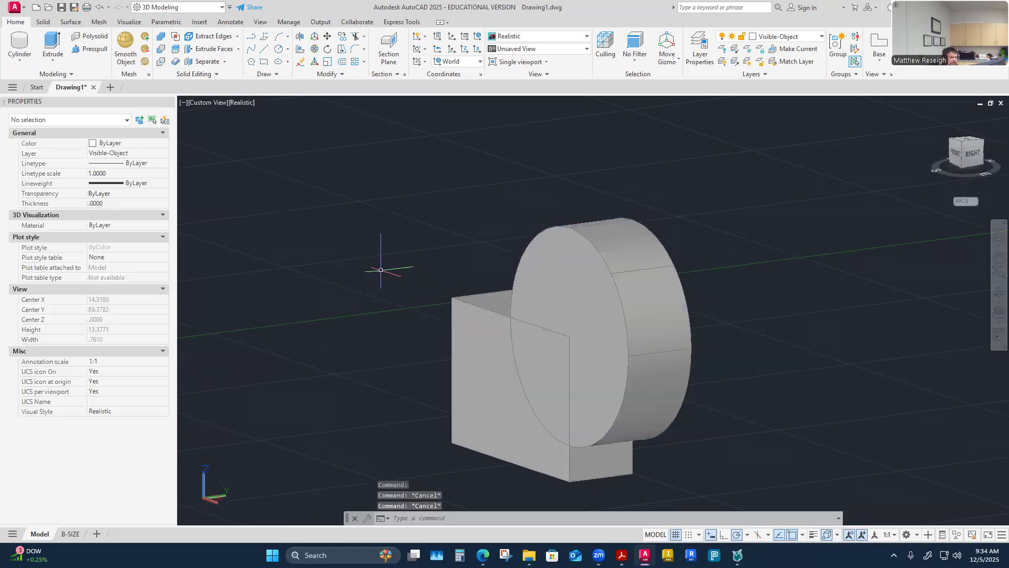
pyautogui.scroll(-4, 443, 304)
pyautogui.scroll(4, 453, 321)
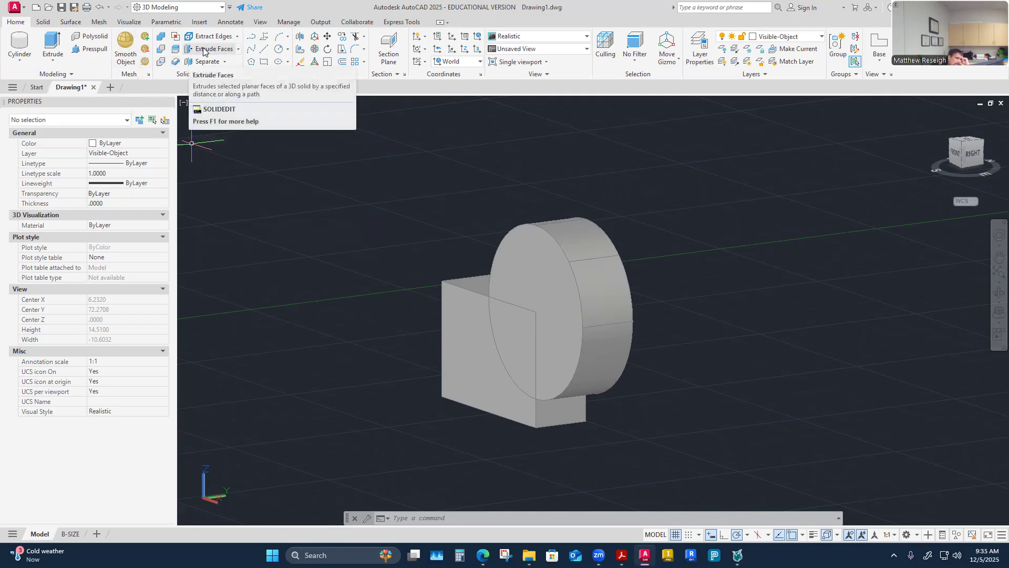
pyautogui.click(238, 49)
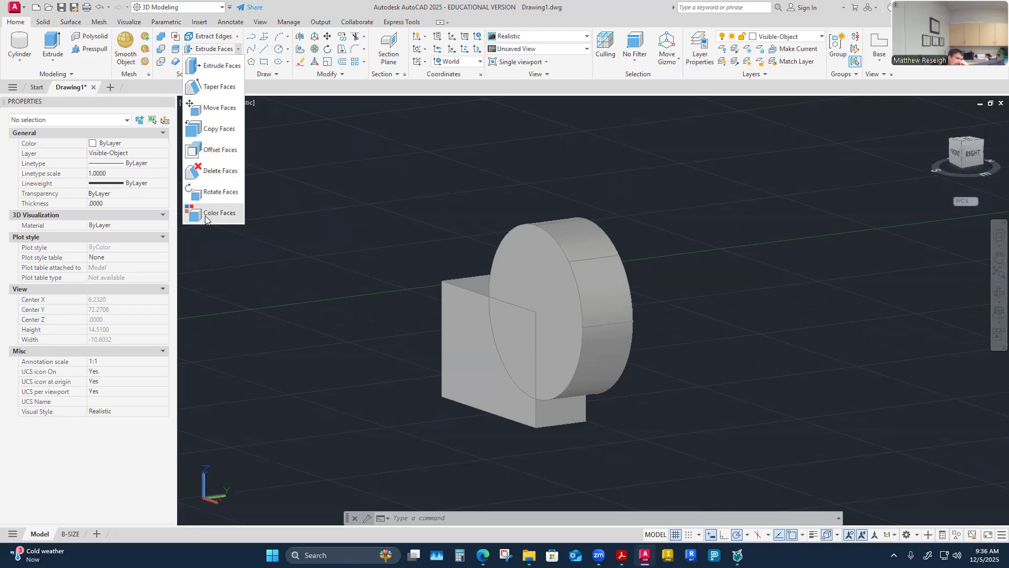
pyautogui.click(289, 175)
pyautogui.click(226, 62)
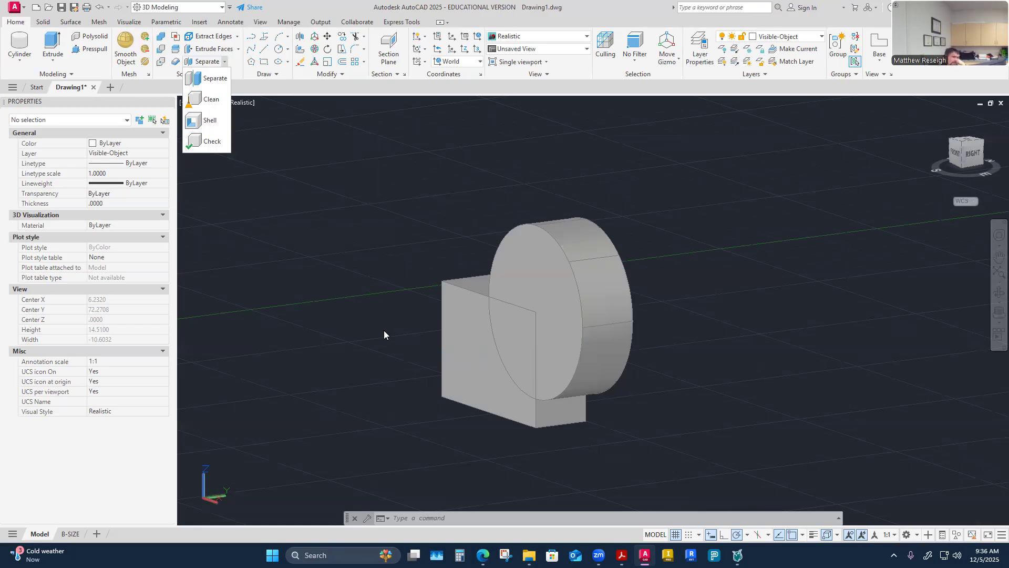
pyautogui.click(252, 138)
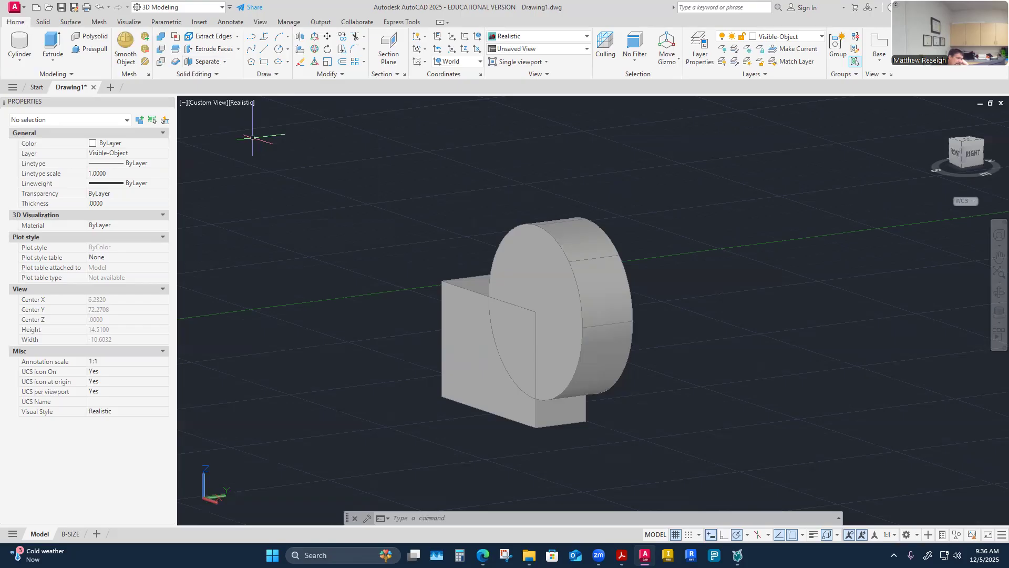
# Try the Subtract operation with the cylinder removed from the box, and undo it
pyautogui.click(161, 48)
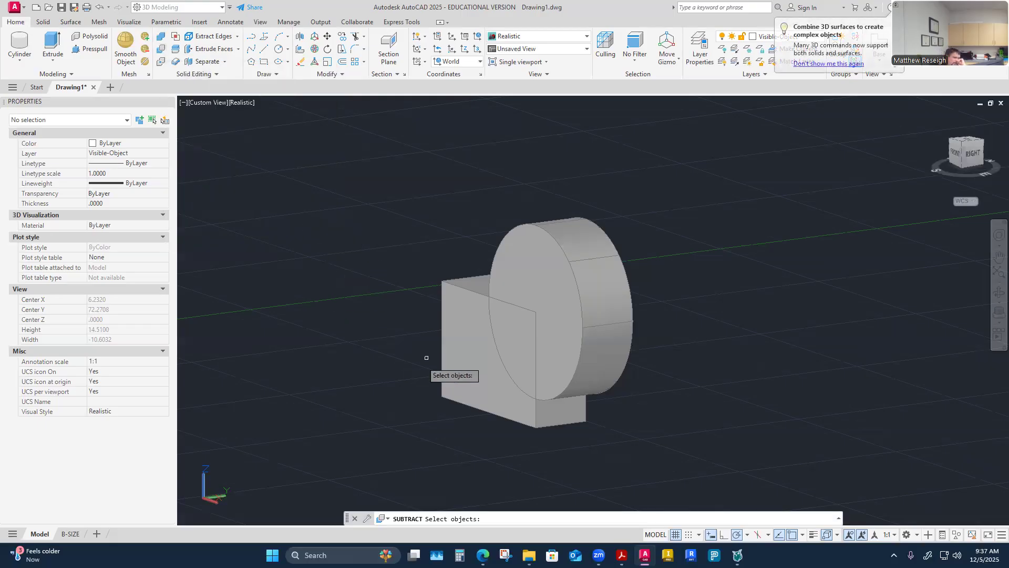
pyautogui.click(459, 313)
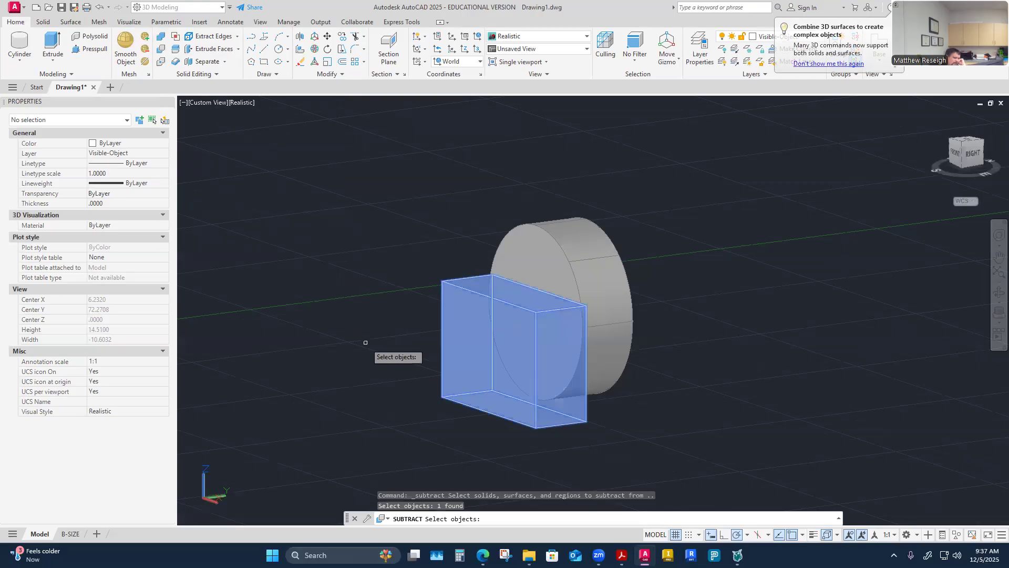
pyautogui.press('Return')
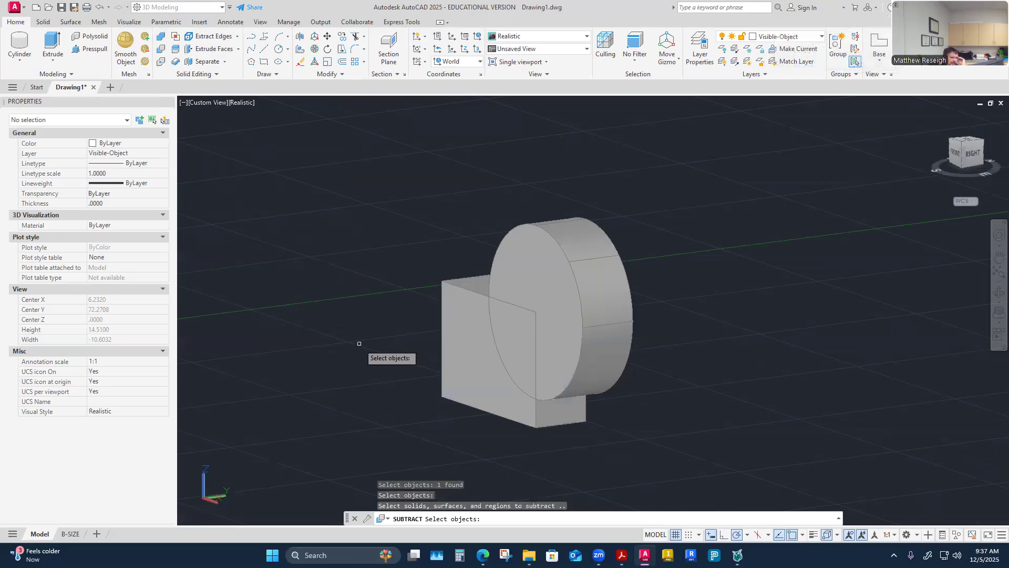
pyautogui.click(534, 235)
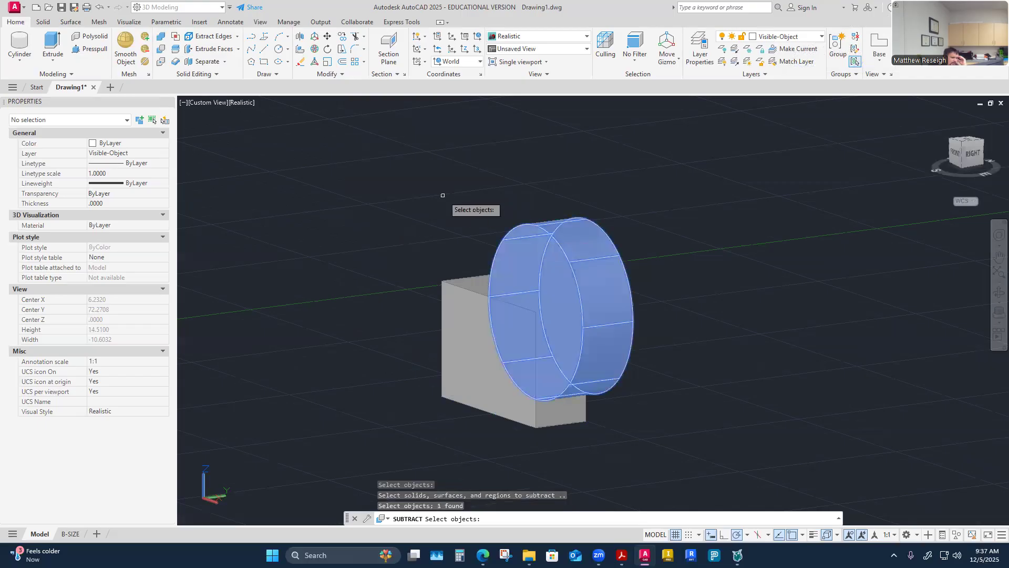
pyautogui.press('Return')
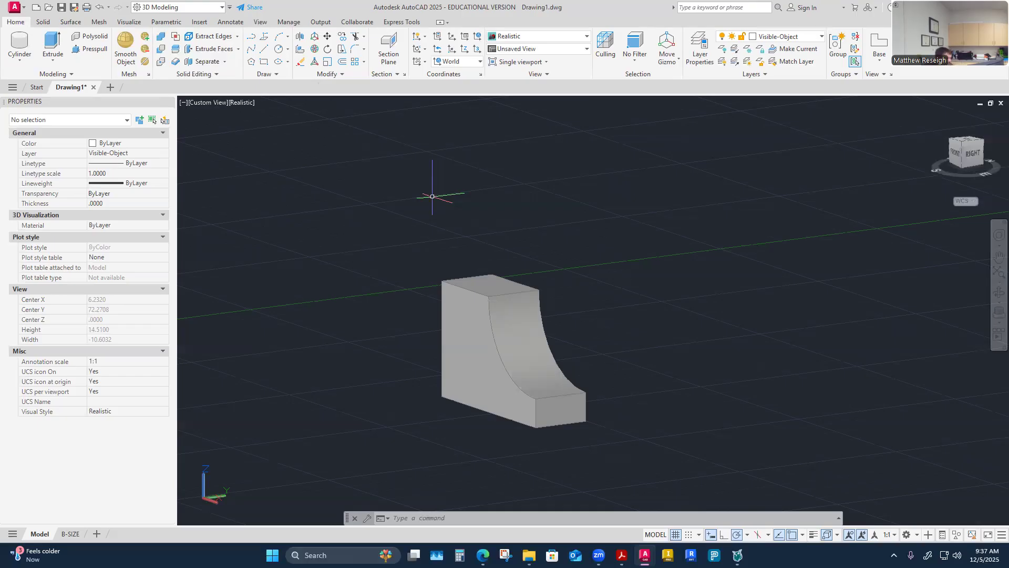
pyautogui.hotkey('ctrl', 'z')
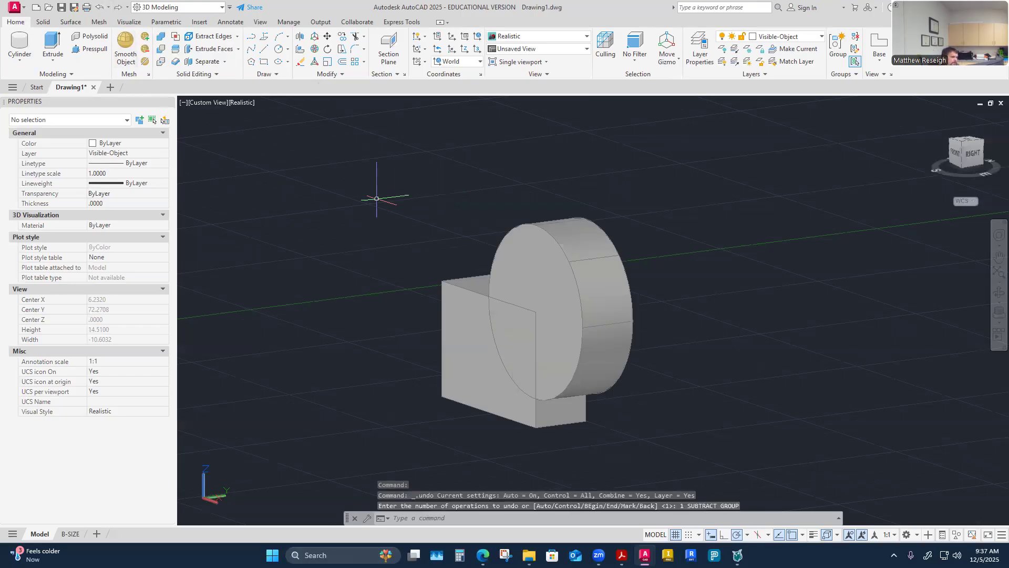
# Try subtracting the box from the cylinder instead, and undo that subtraction along with the last zoom
pyautogui.click(163, 53)
pyautogui.click(551, 226)
pyautogui.press('Return')
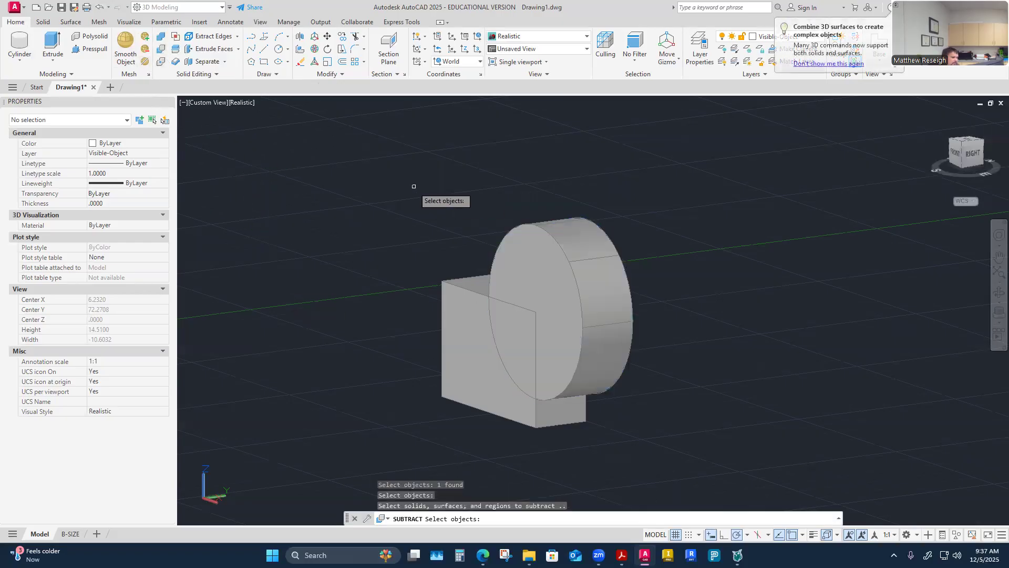
pyautogui.click(457, 295)
pyautogui.press('Return')
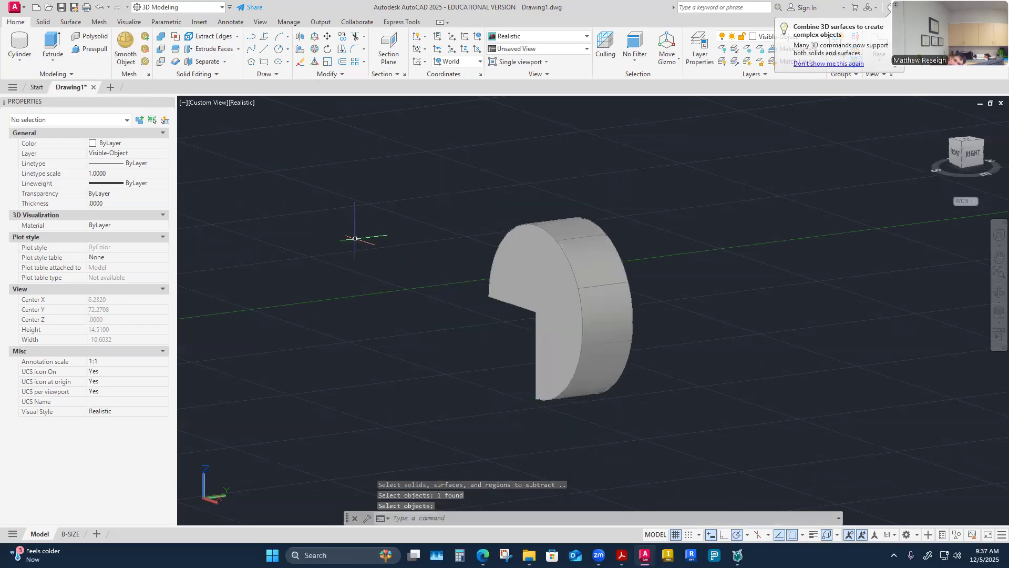
pyautogui.click(100, 8)
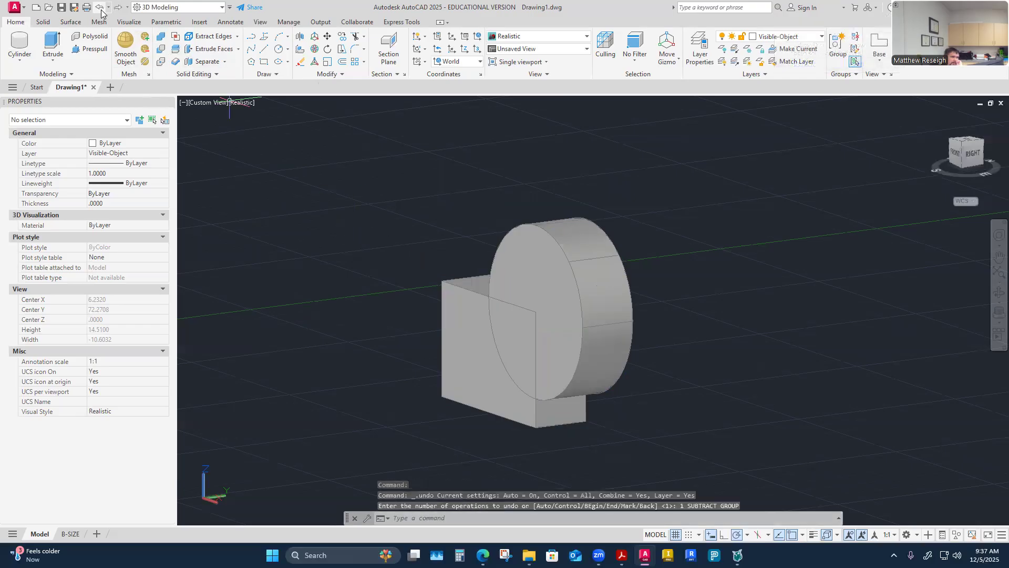
pyautogui.click(98, 9)
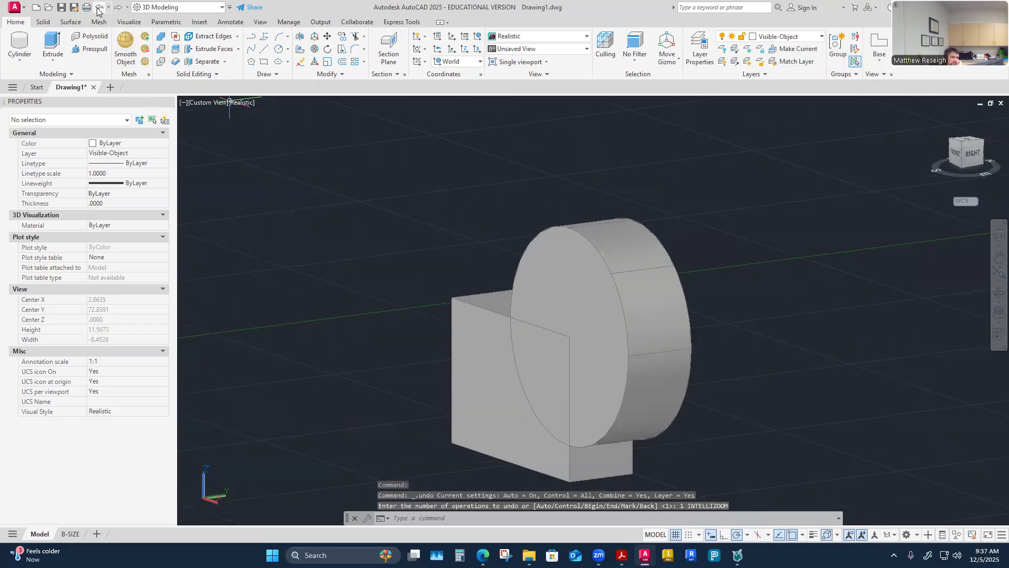
# Subtract the cylinder from the box to cut the boot's curved radius 3 recess
pyautogui.click(161, 48)
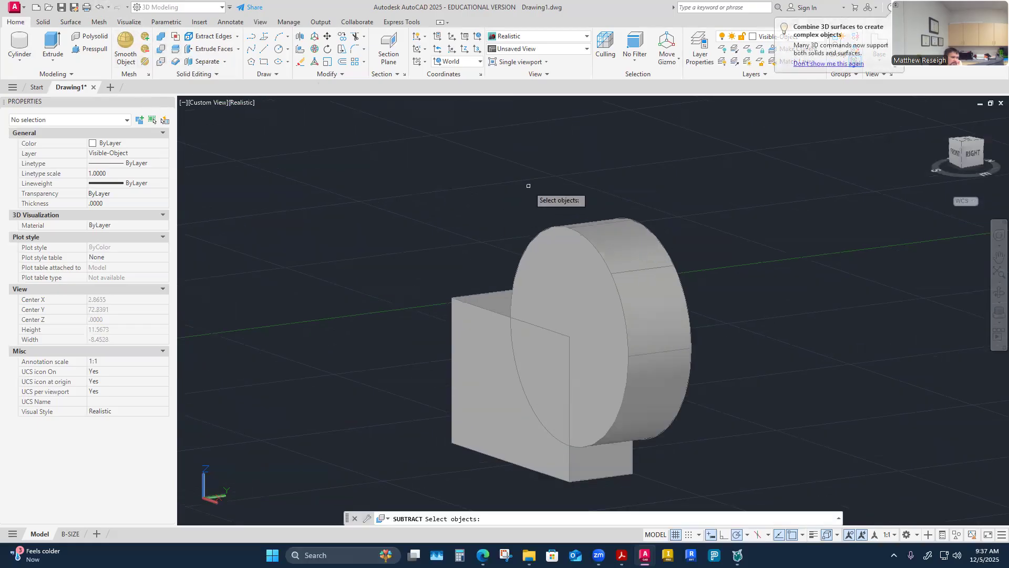
pyautogui.click(479, 318)
pyautogui.press('Return')
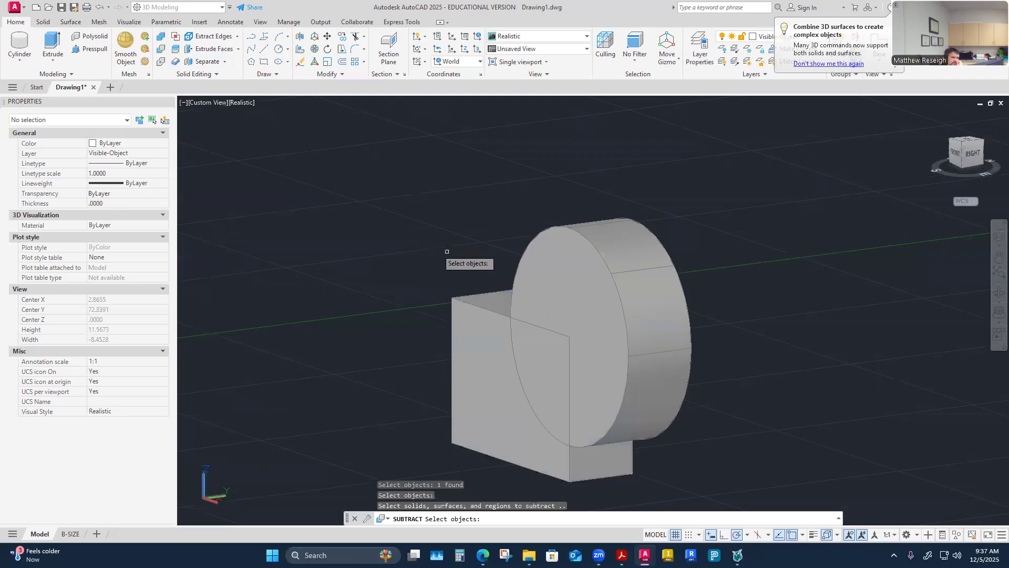
pyautogui.click(546, 251)
pyautogui.press('Return')
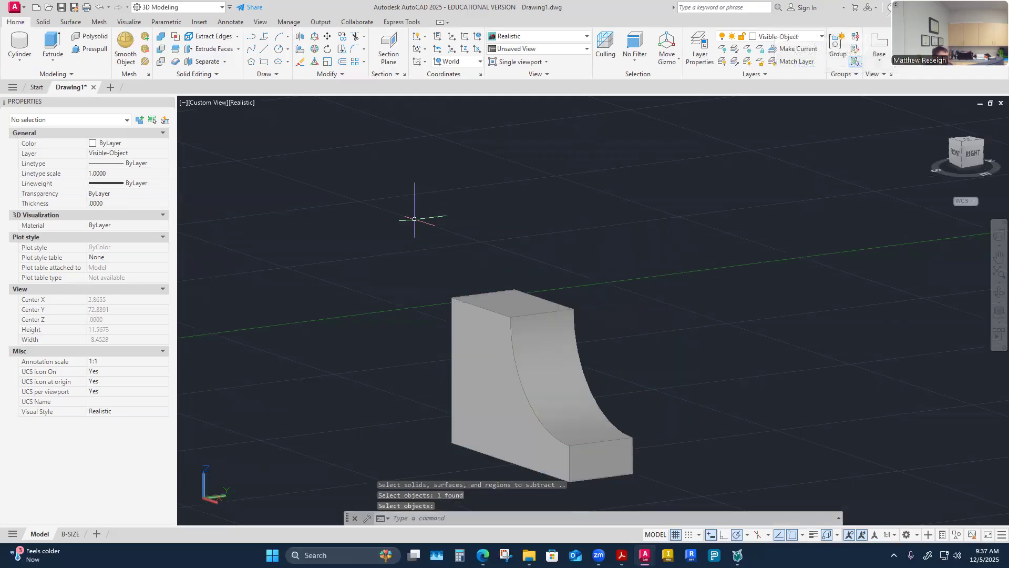
# Inspect the curved cut, switch to Acrobat to study the boot's remaining features in CADD1108-Table.pdf, and return to the drawing in AutoCAD
pyautogui.moveTo(414, 218)
pyautogui.keyDown('shift'); pyautogui.mouseDown(button='middle')
pyautogui.moveTo(408, 315)
pyautogui.moveTo(458, 410)
pyautogui.moveTo(457, 433)
pyautogui.moveTo(435, 441)
pyautogui.moveTo(499, 440)
pyautogui.moveTo(523, 453)
pyautogui.mouseUp(button='middle'); pyautogui.keyUp('shift')
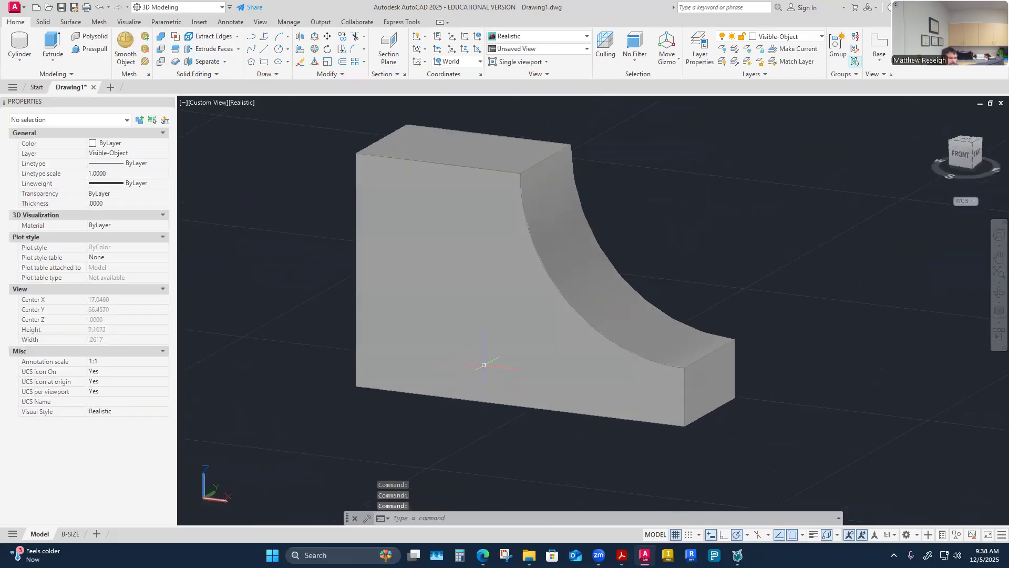
pyautogui.keyDown('shift'); pyautogui.moveTo(484, 402); pyautogui.dragTo(489, 406, button='middle'); pyautogui.keyUp('shift')
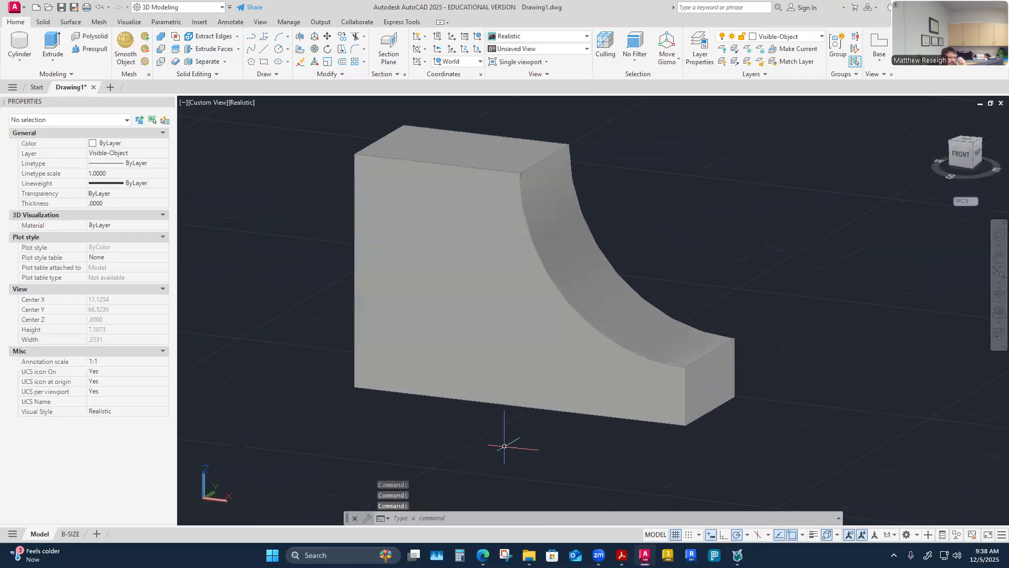
pyautogui.moveTo(622, 555)
pyautogui.click(681, 525)
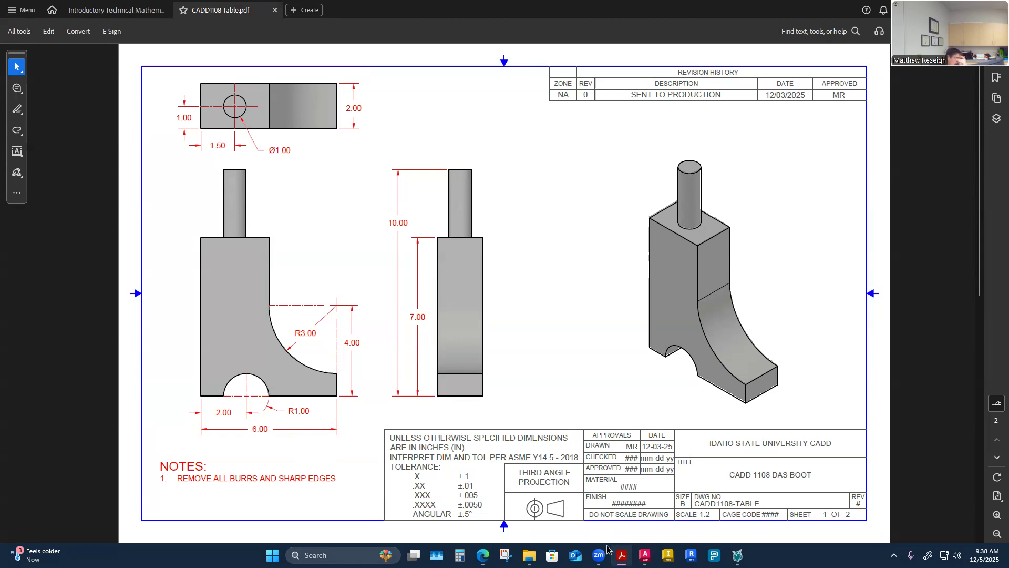
pyautogui.click(645, 555)
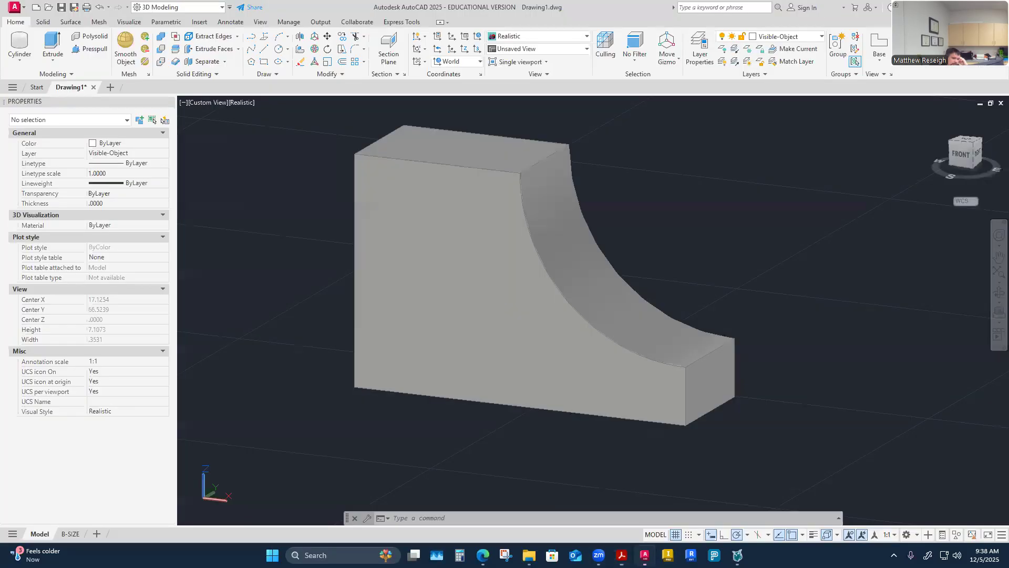
pyautogui.keyDown('shift'); pyautogui.moveTo(431, 427); pyautogui.dragTo(473, 446, button='middle'); pyautogui.keyUp('shift')
pyautogui.click(20, 59)
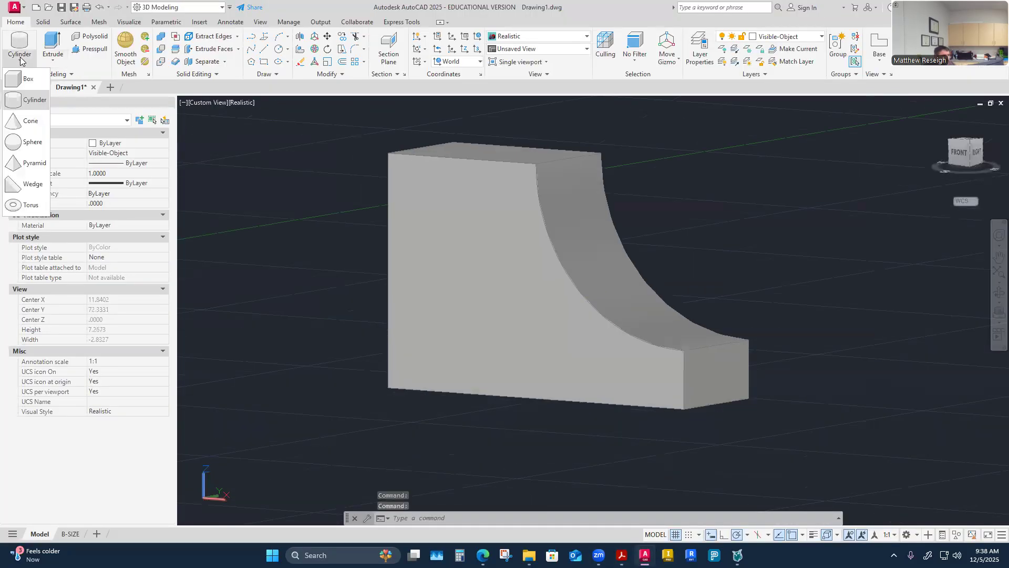
pyautogui.click(31, 99)
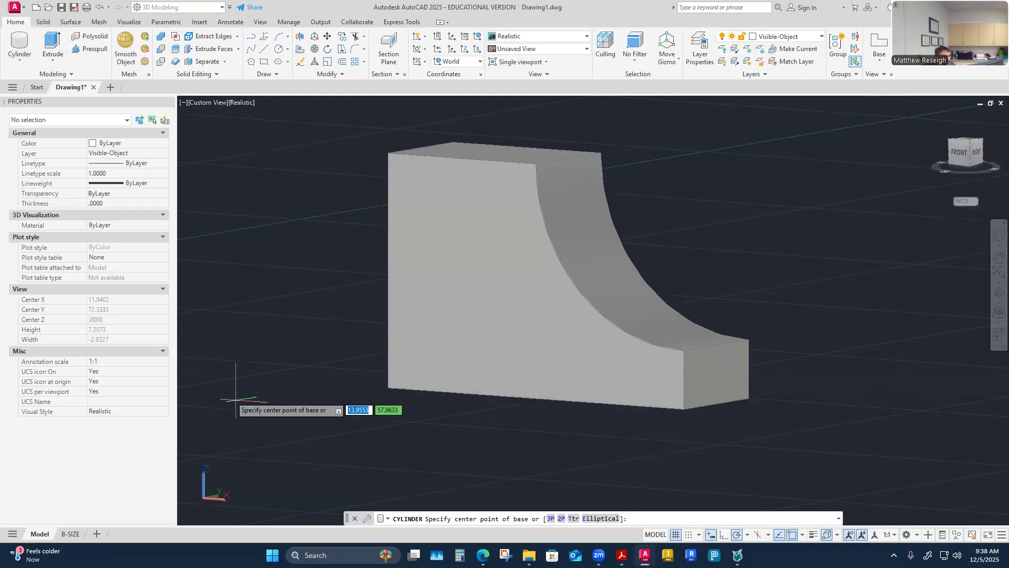
pyautogui.moveTo(458, 346)
pyautogui.keyDown('shift'); pyautogui.mouseDown(button='middle')
pyautogui.moveTo(462, 379)
pyautogui.moveTo(478, 338)
pyautogui.moveTo(473, 355)
pyautogui.mouseUp(button='middle'); pyautogui.keyUp('shift')
pyautogui.scroll(1, 472, 352)
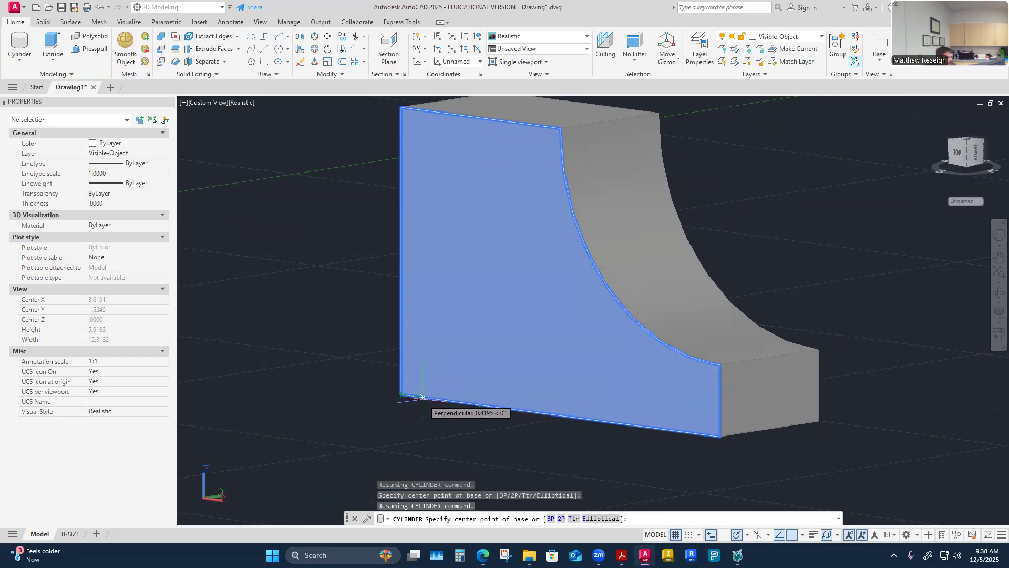
pyautogui.write('2')
pyautogui.press('Return')
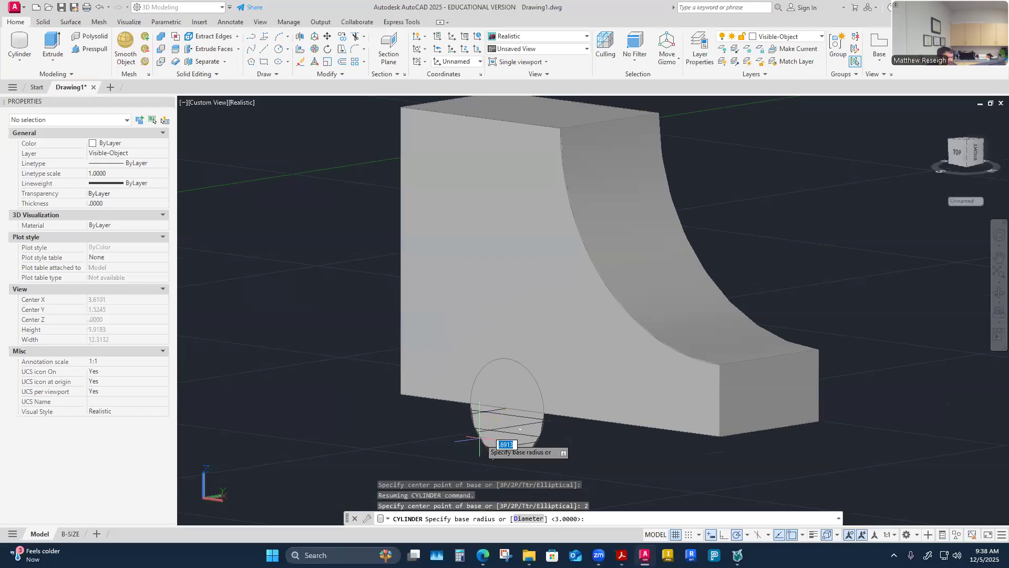
pyautogui.keyDown('shift'); pyautogui.moveTo(589, 310); pyautogui.dragTo(584, 310, button='middle'); pyautogui.keyUp('shift')
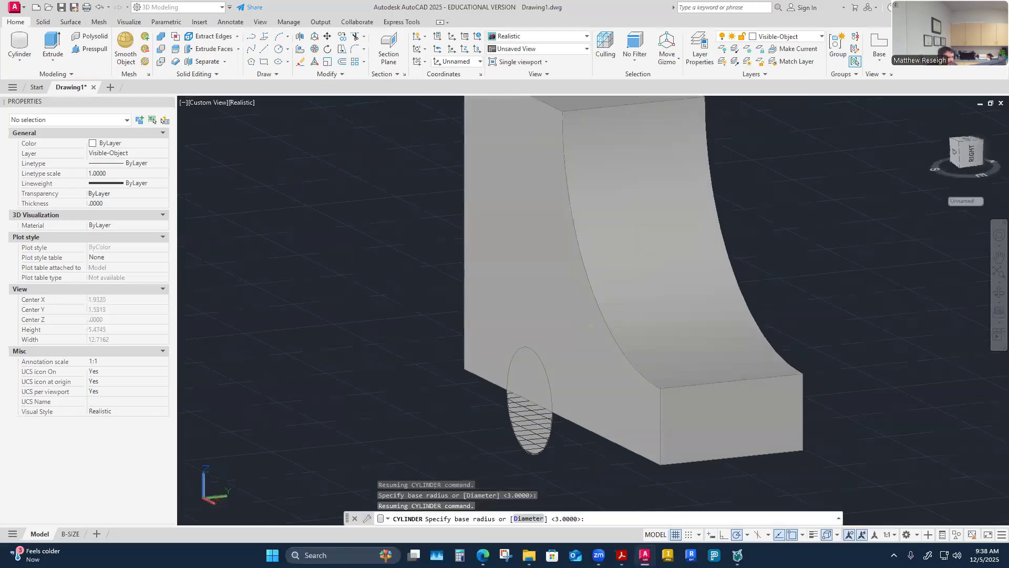
pyautogui.press('Escape')
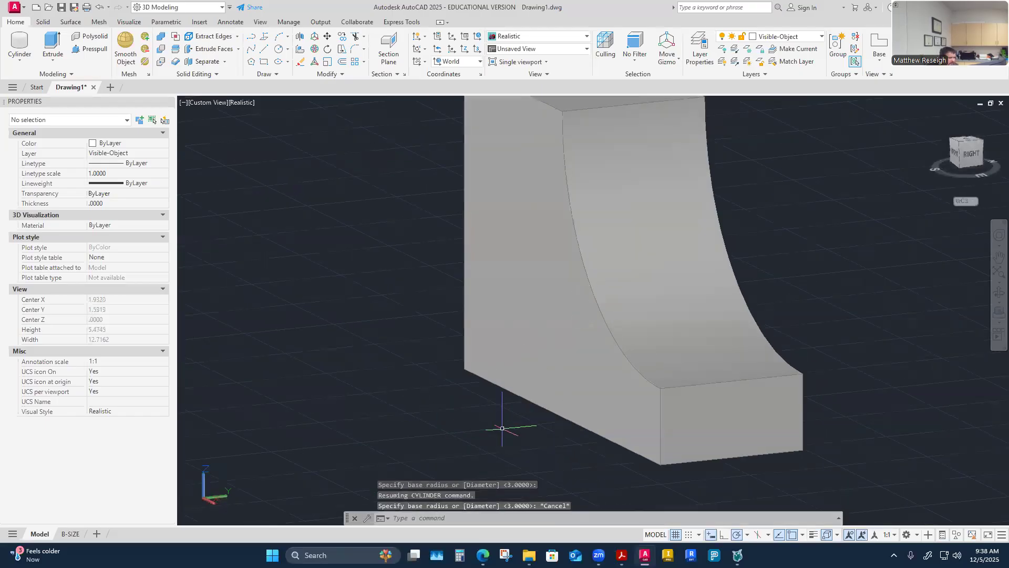
# Check the bottom cutout in Acrobat's CADD1108-Table.pdf, and in AutoCAD try a radius 1 cylinder centred 2 along the front face's bottom edge
pyautogui.click(622, 555)
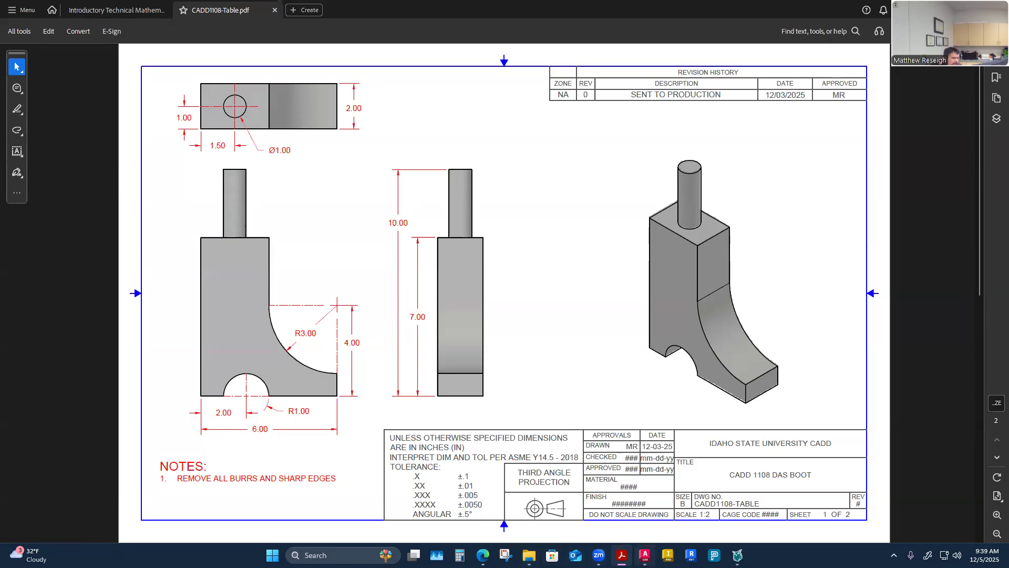
pyautogui.click(645, 555)
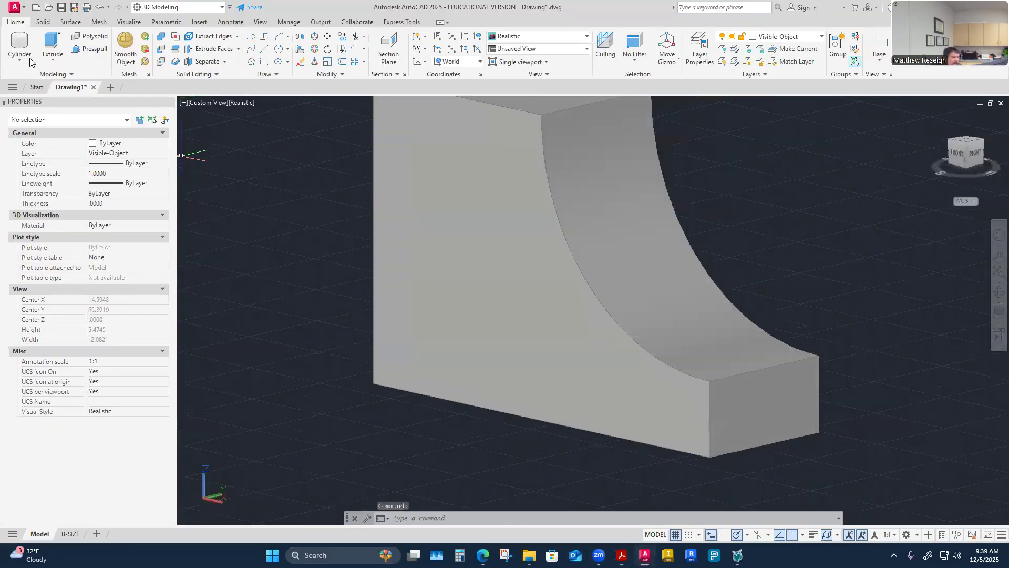
pyautogui.click(23, 58)
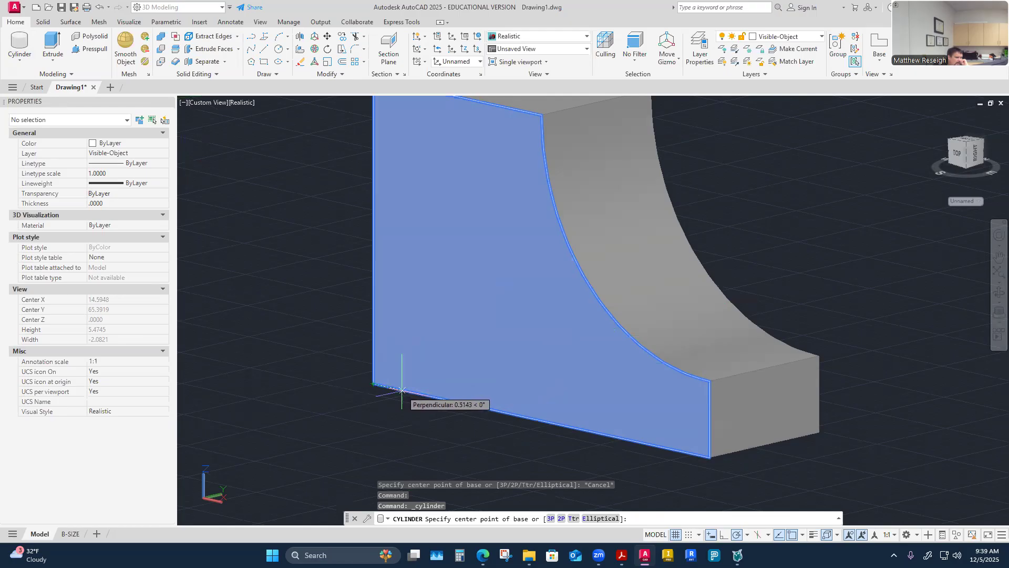
pyautogui.write('2')
pyautogui.press('Return')
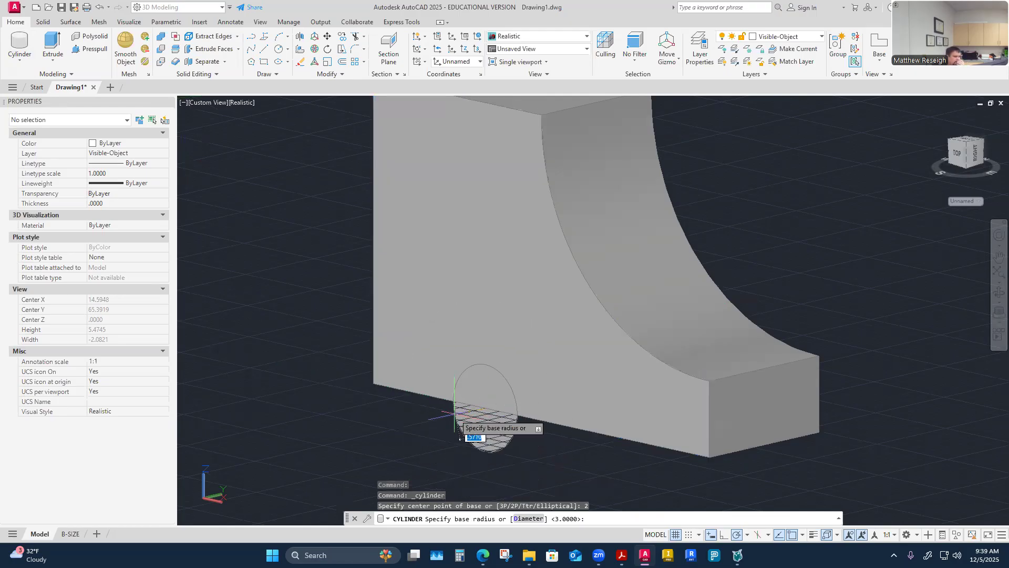
pyautogui.write('1')
pyautogui.press('Return')
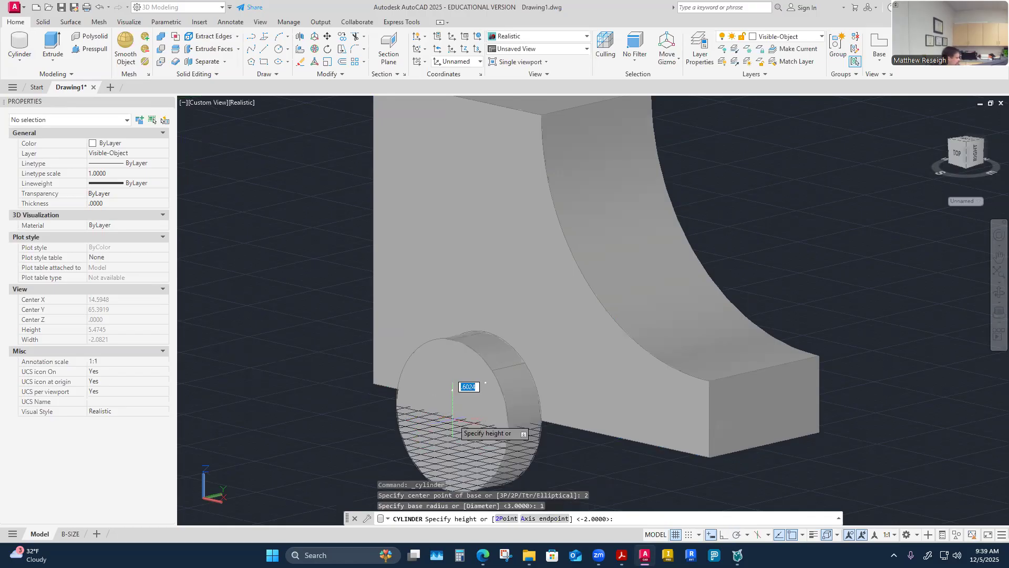
pyautogui.keyDown('shift'); pyautogui.moveTo(457, 417); pyautogui.dragTo(606, 427, button='middle'); pyautogui.keyUp('shift')
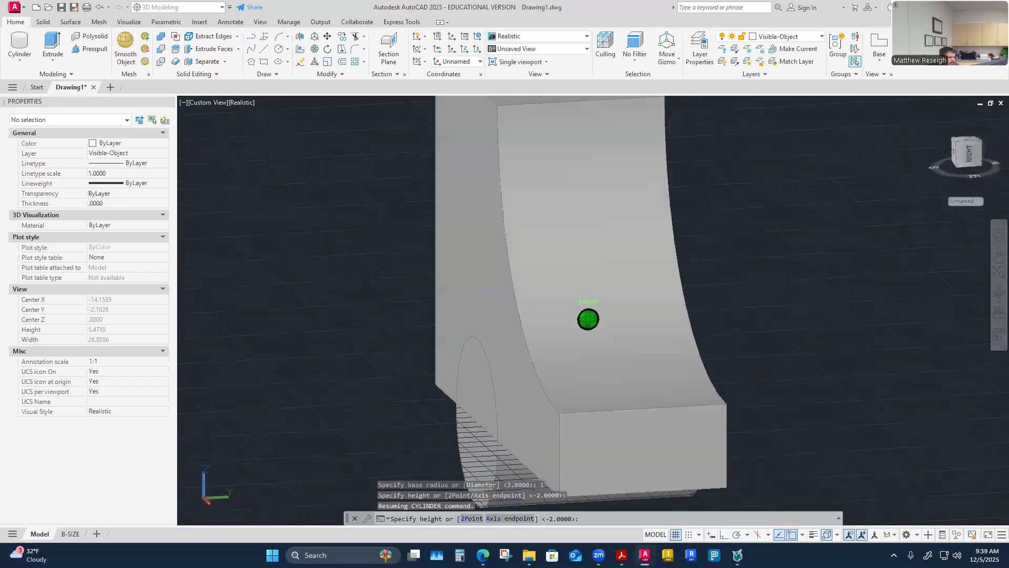
pyautogui.press('Escape')
pyautogui.keyDown('shift'); pyautogui.moveTo(367, 370); pyautogui.dragTo(414, 382, button='middle'); pyautogui.keyUp('shift')
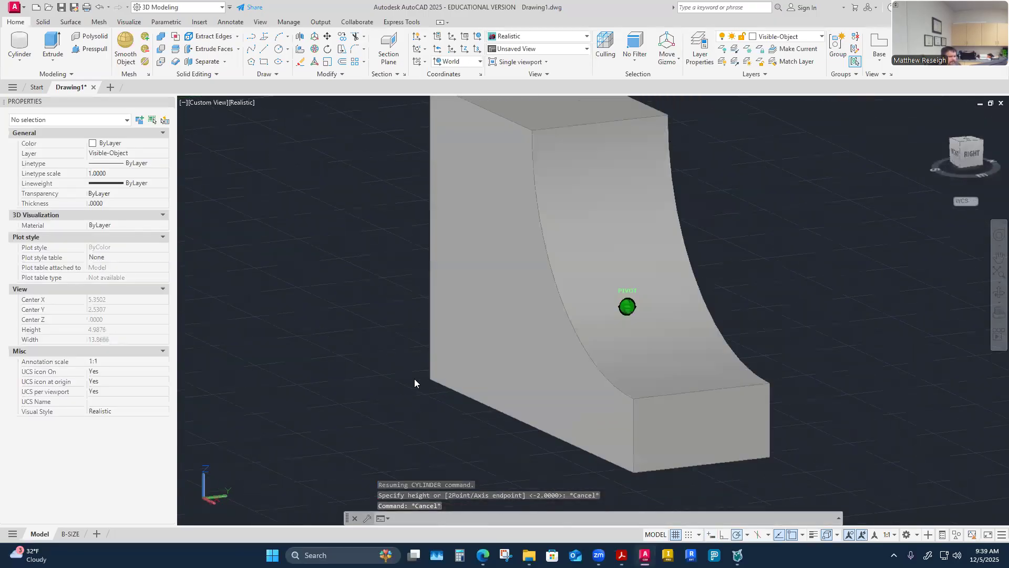
pyautogui.keyDown('shift'); pyautogui.moveTo(454, 411); pyautogui.dragTo(567, 420, button='middle'); pyautogui.keyUp('shift')
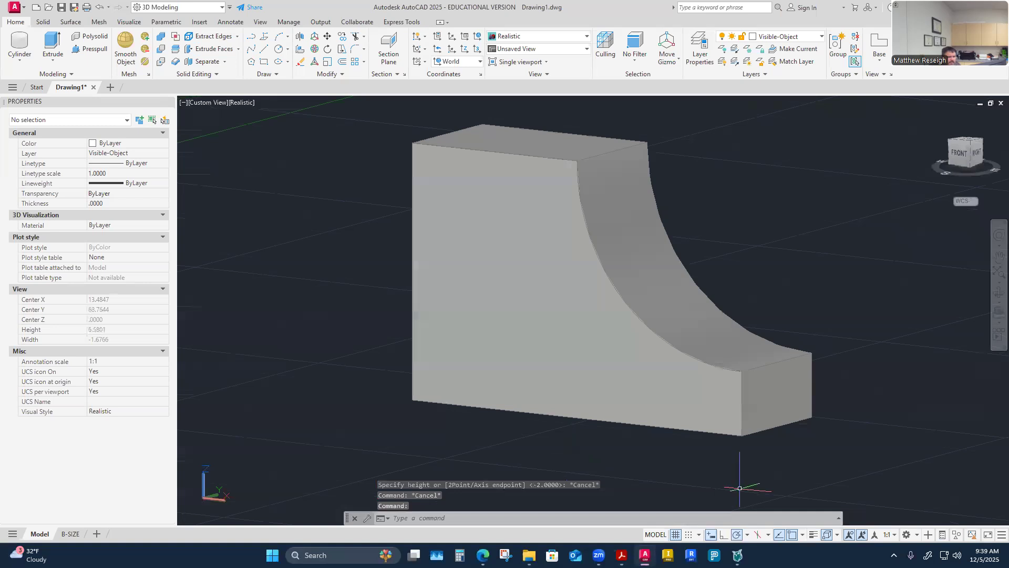
# Turn polar tracking off and try placing the cylinder's centre 2 from the front face's lower corner
pyautogui.click(746, 535)
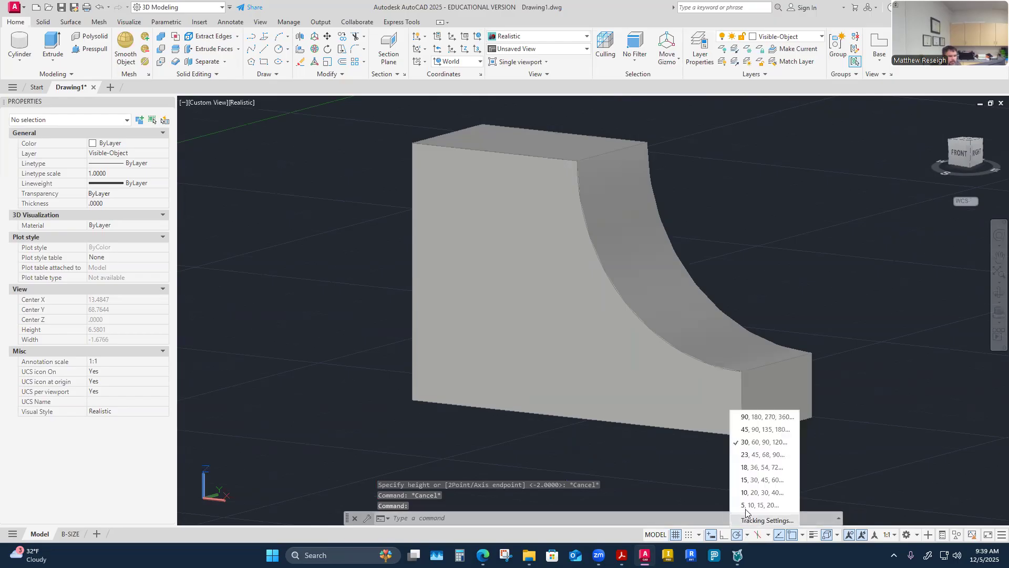
pyautogui.click(736, 534)
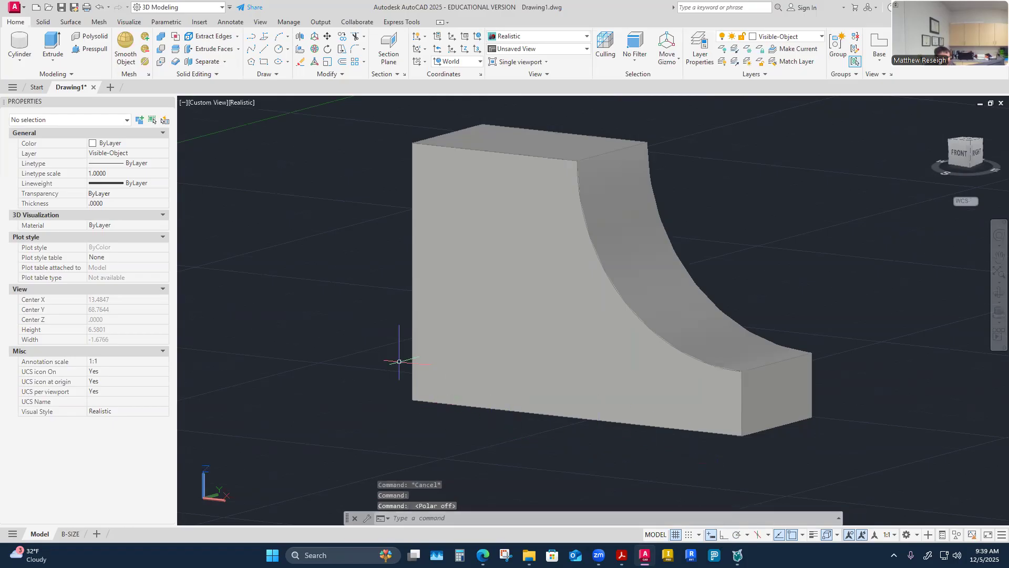
pyautogui.click(24, 58)
pyautogui.click(40, 98)
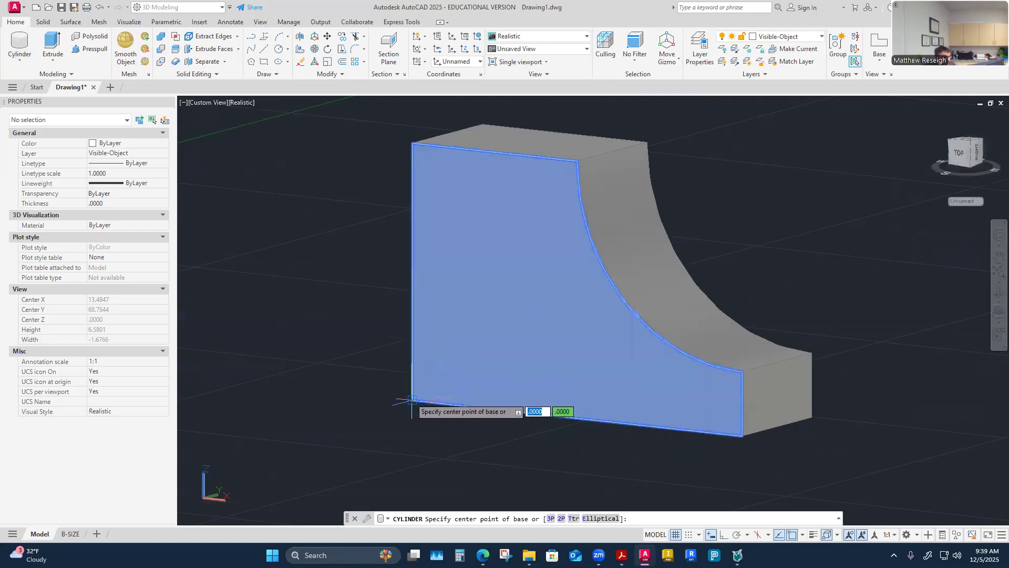
pyautogui.write('2')
pyautogui.press('Return')
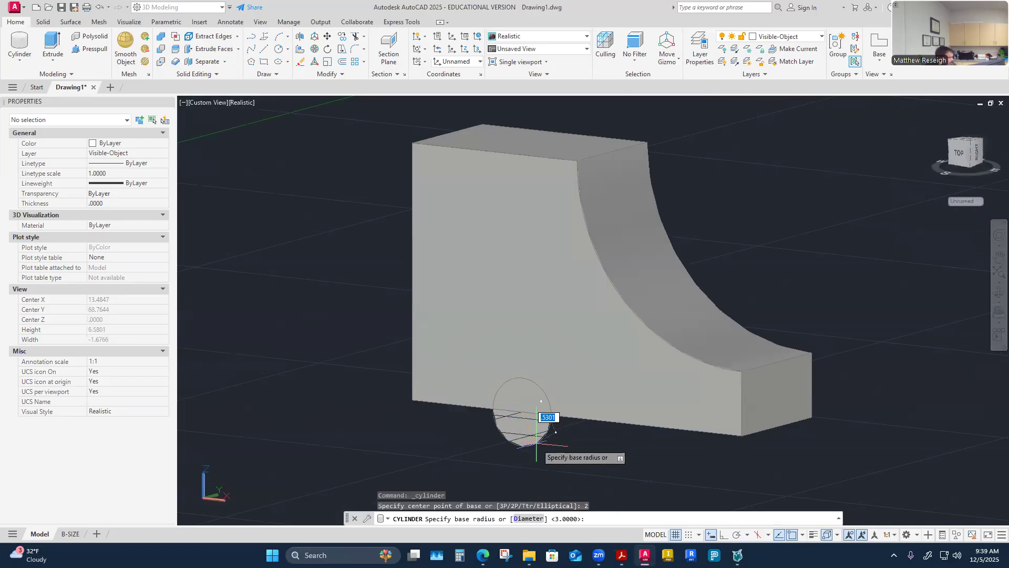
pyautogui.press('Escape')
pyautogui.moveTo(501, 432)
pyautogui.keyDown('shift'); pyautogui.mouseDown(button='middle')
pyautogui.moveTo(501, 419)
pyautogui.moveTo(452, 420)
pyautogui.moveTo(494, 456)
pyautogui.mouseUp(button='middle'); pyautogui.keyUp('shift')
pyautogui.scroll(2, 495, 456)
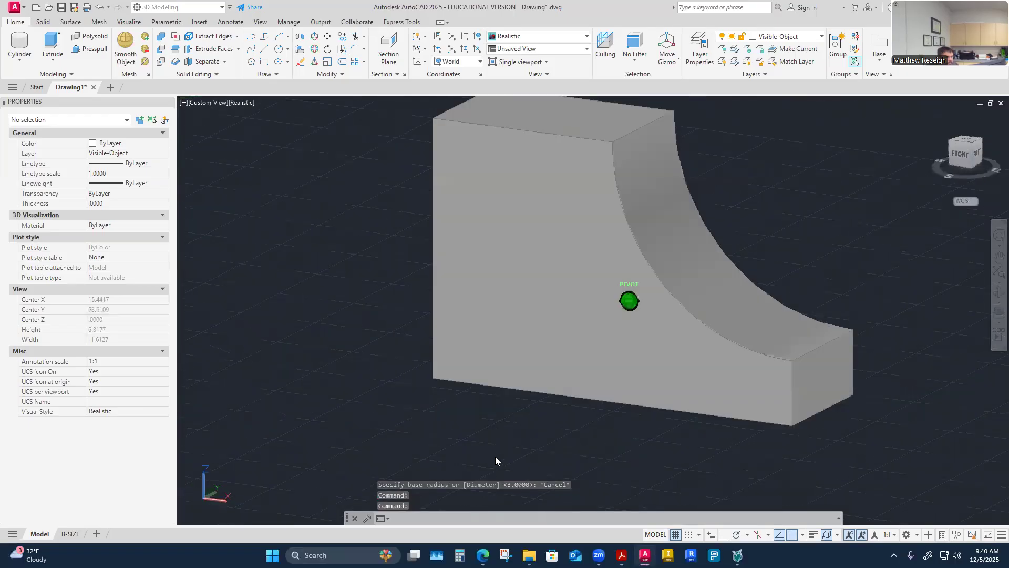
# Turn polar tracking back on and try locating the cylinder's centre on the front bottom edge with object snap tracking off
pyautogui.click(736, 535)
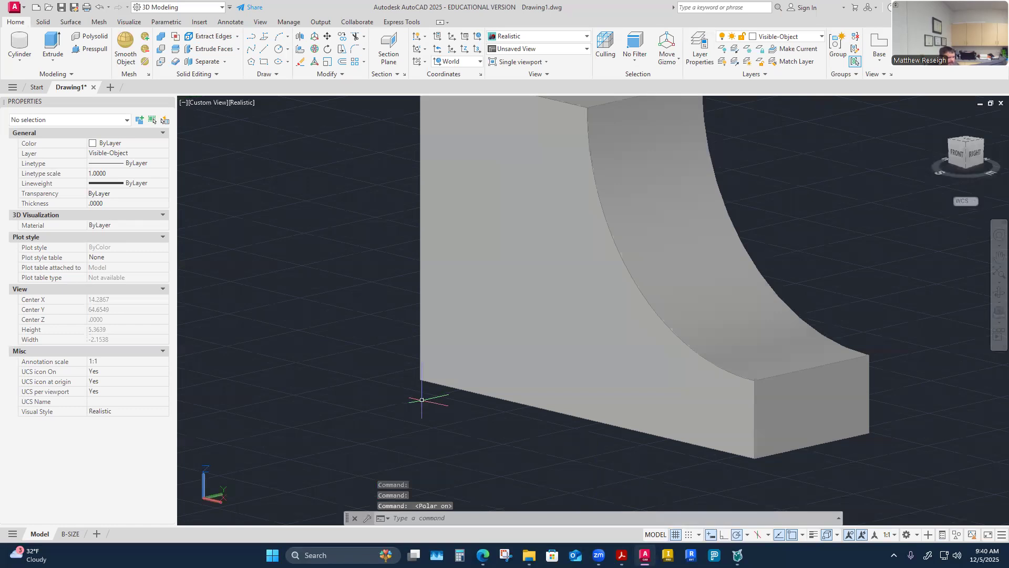
pyautogui.keyDown('shift'); pyautogui.moveTo(473, 405); pyautogui.dragTo(507, 407, button='middle'); pyautogui.keyUp('shift')
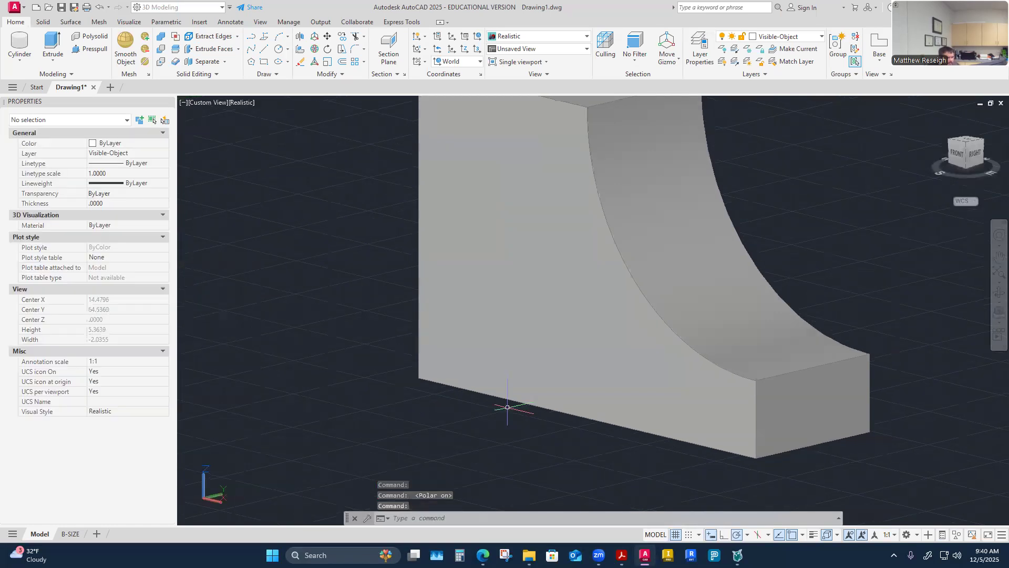
pyautogui.click(779, 535)
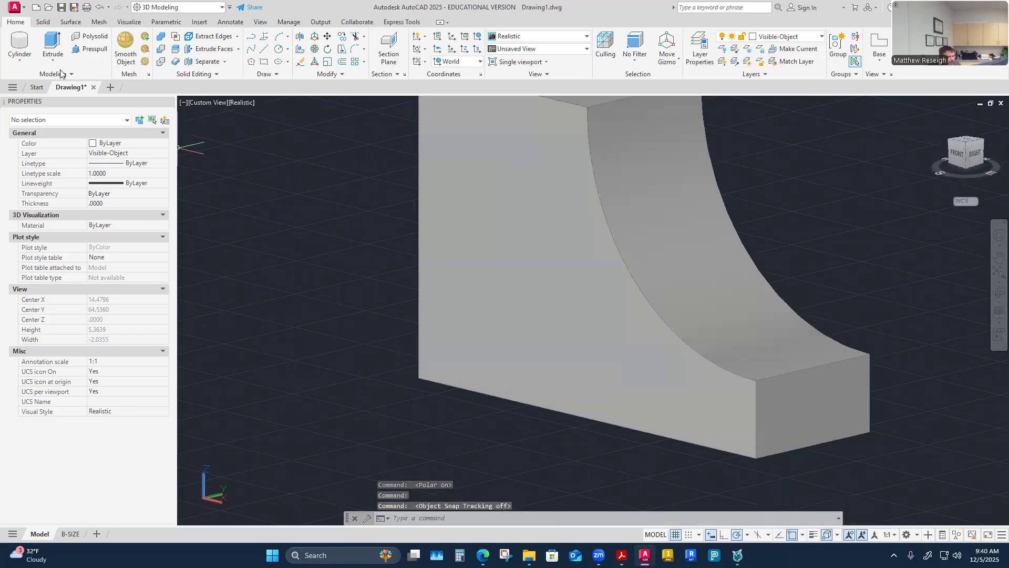
pyautogui.click(22, 61)
pyautogui.click(21, 112)
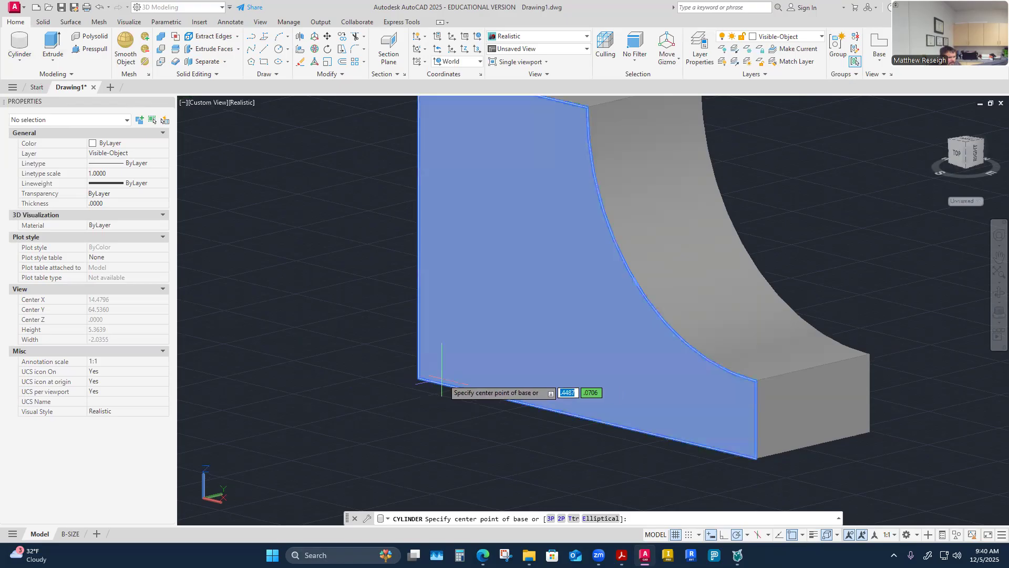
pyautogui.click(778, 534)
pyautogui.click(778, 535)
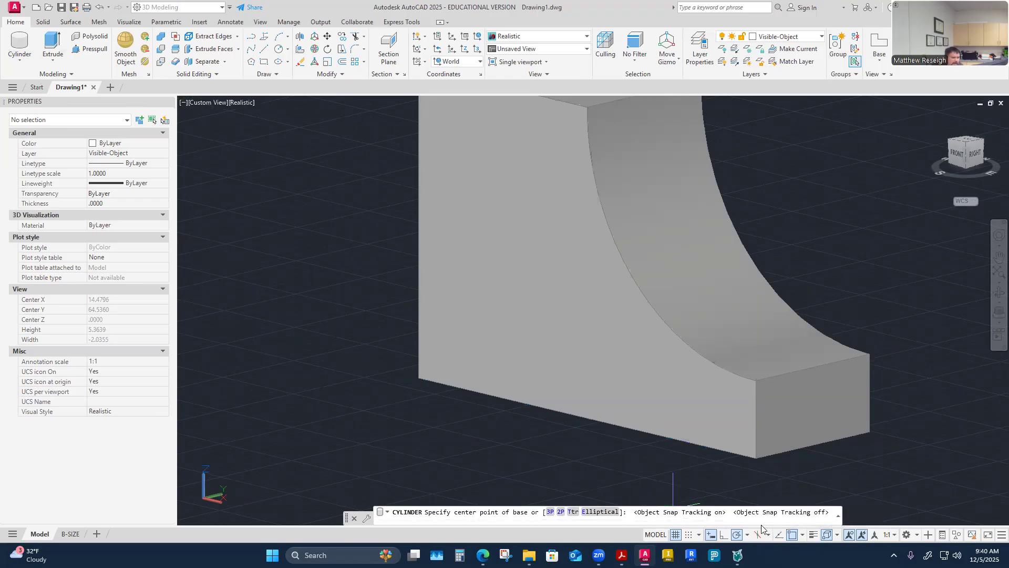
pyautogui.click(53, 60)
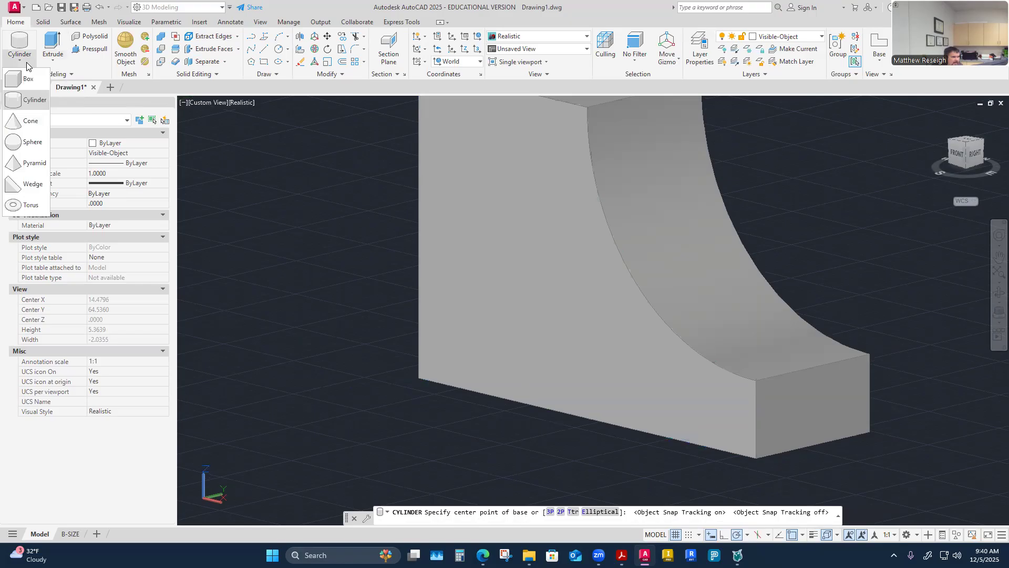
pyautogui.click(20, 44)
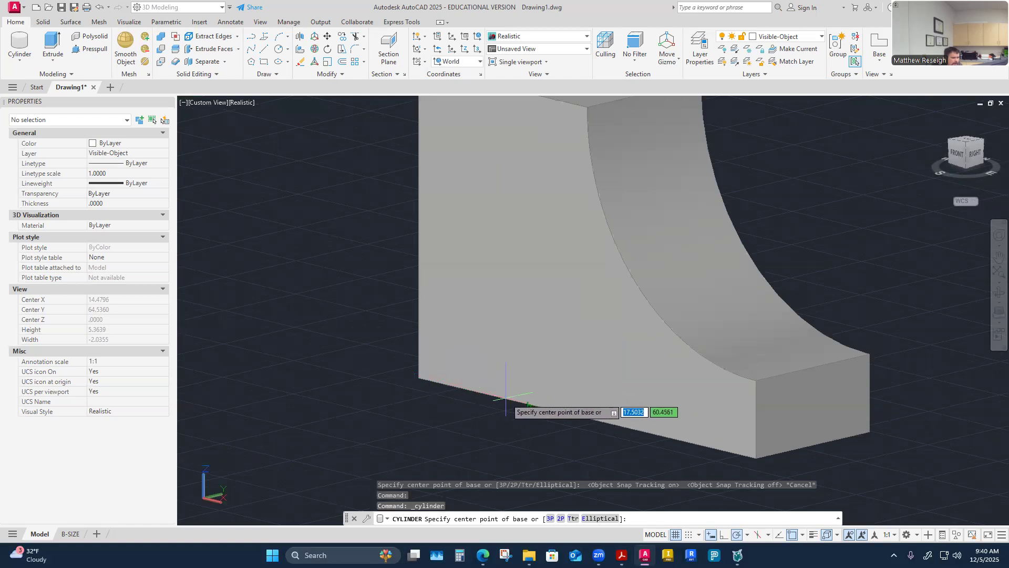
# Turn object snap tracking back on and try the Cylinder command again on the boot's front face
pyautogui.click(780, 535)
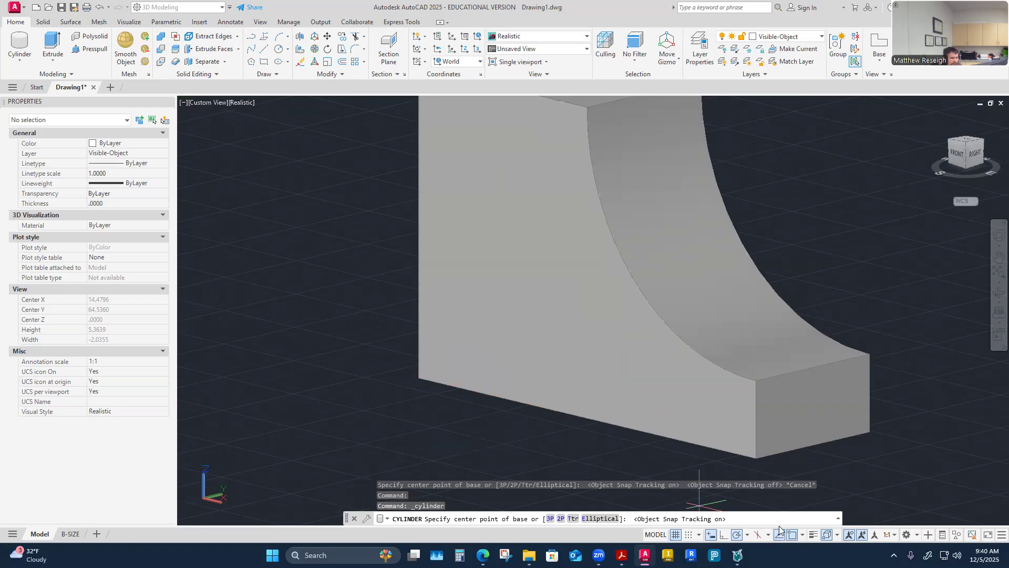
pyautogui.click(20, 58)
pyautogui.click(37, 101)
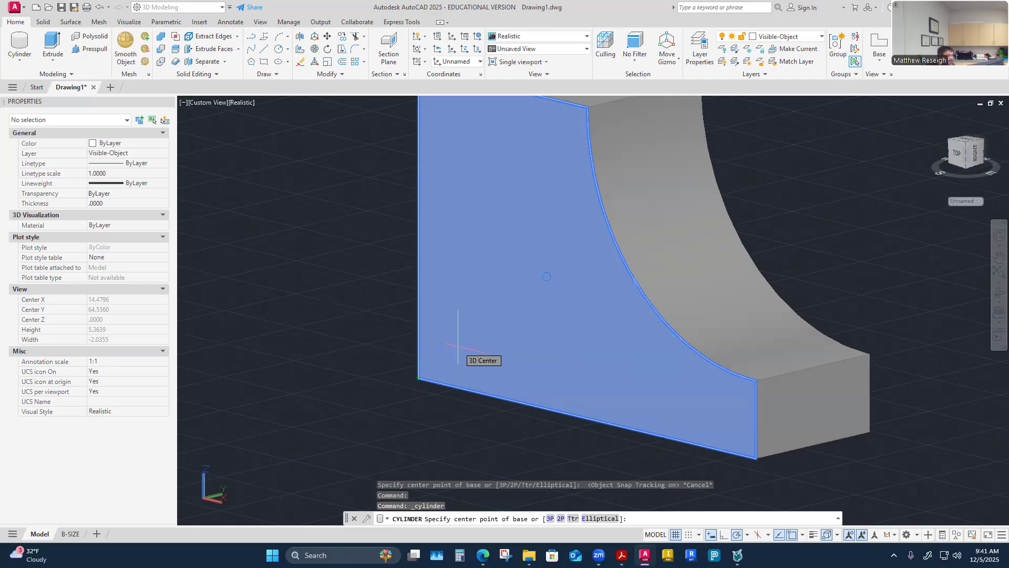
pyautogui.press('Escape')
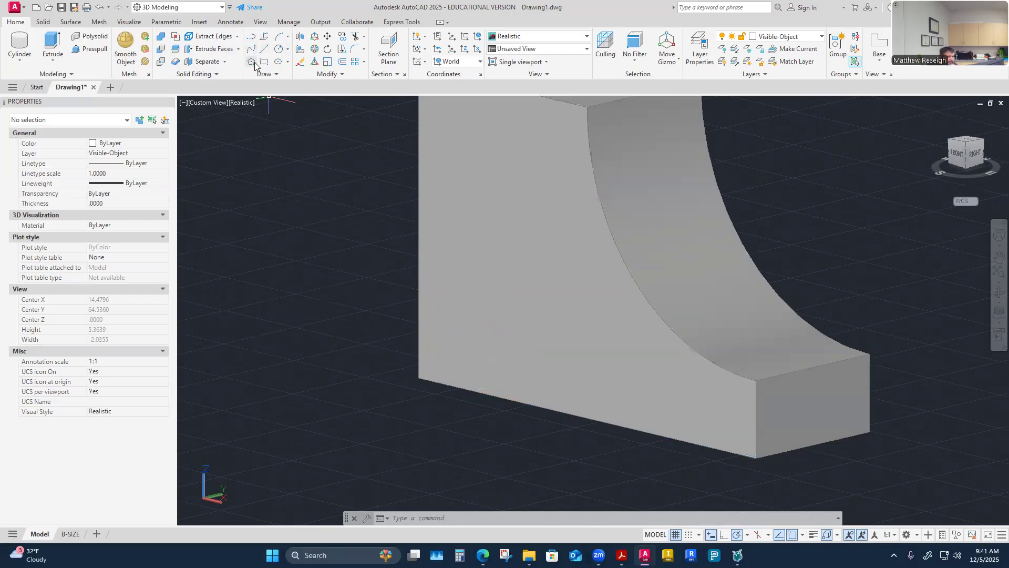
# Make Construction the current layer for the helper geometry
pyautogui.click(287, 50)
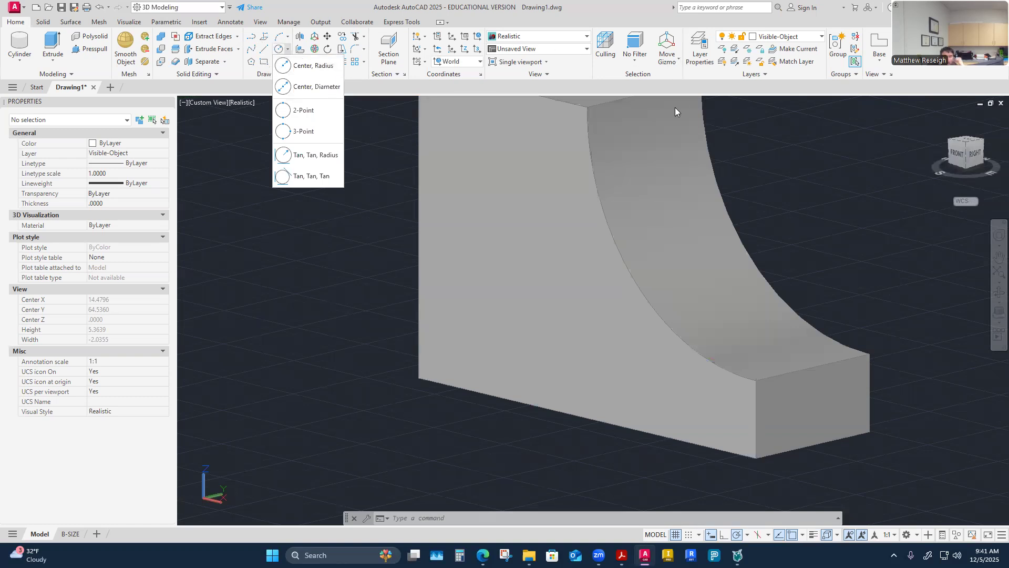
pyautogui.click(822, 38)
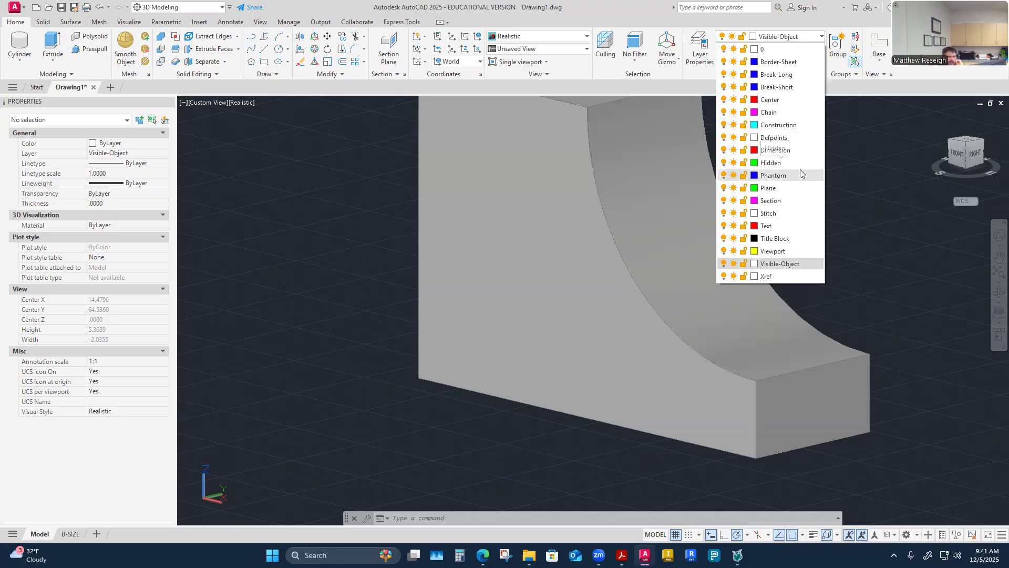
pyautogui.click(784, 126)
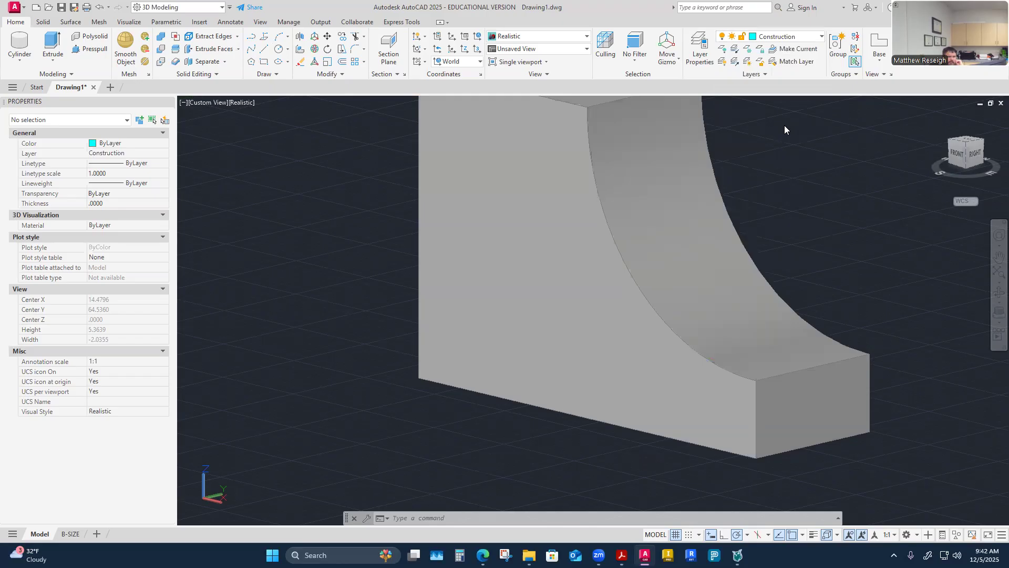
# Draw a construction line 2 units long from the front face's lower back corner along its bottom edge
pyautogui.click(265, 52)
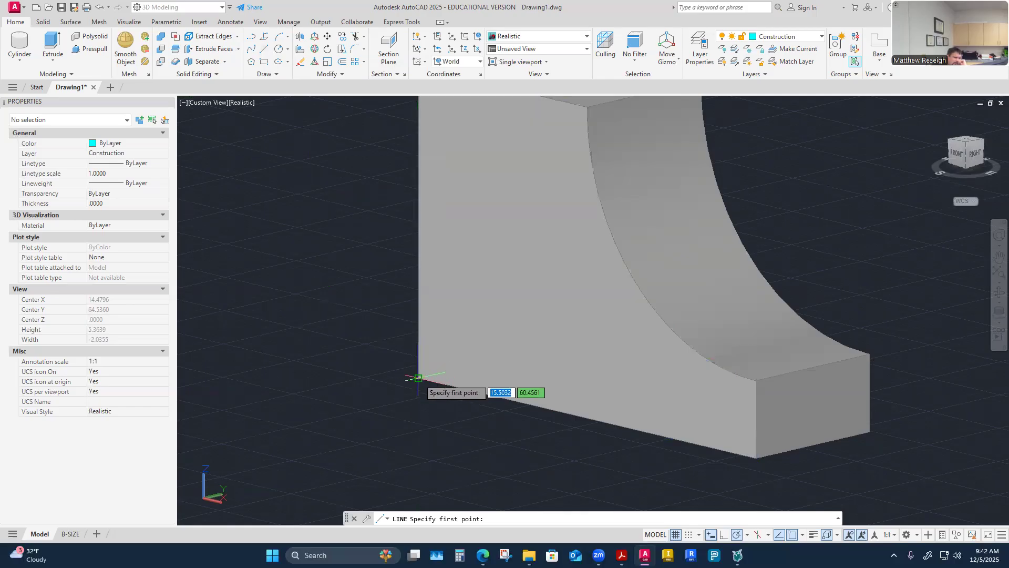
pyautogui.scroll(2, 419, 378)
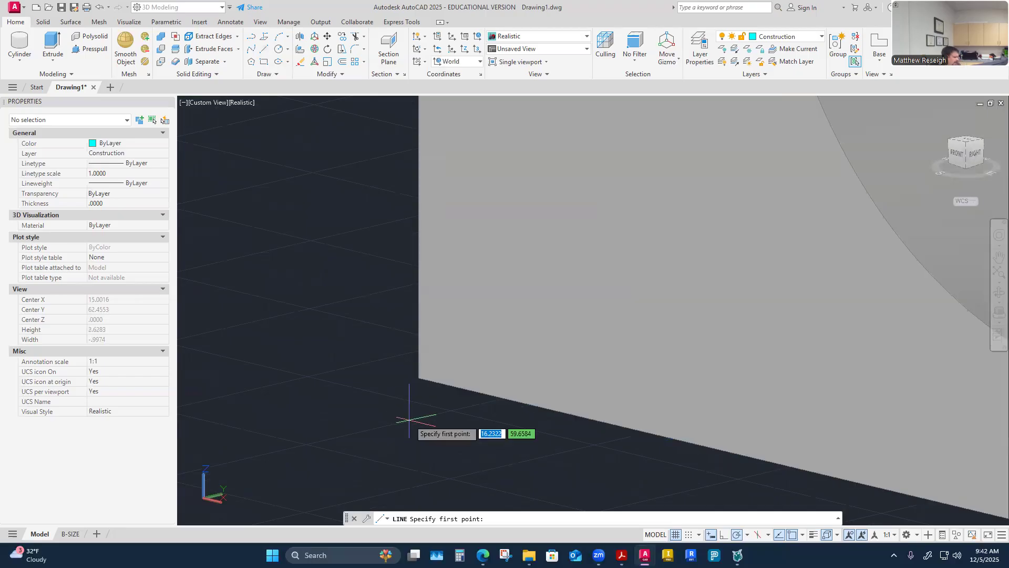
pyautogui.keyDown('shift'); pyautogui.moveTo(413, 416); pyautogui.dragTo(511, 421, button='middle'); pyautogui.keyUp('shift')
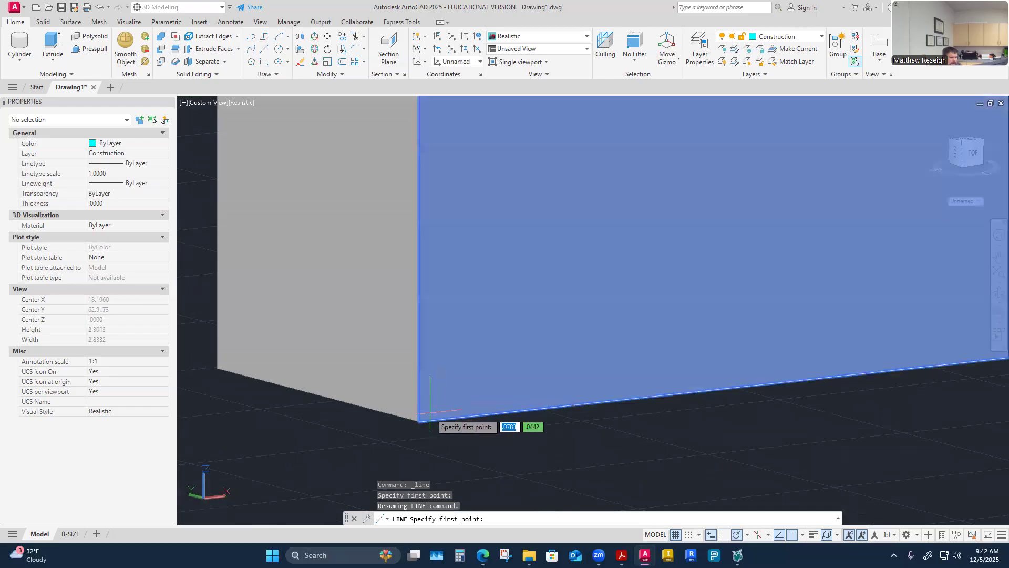
pyautogui.click(423, 416)
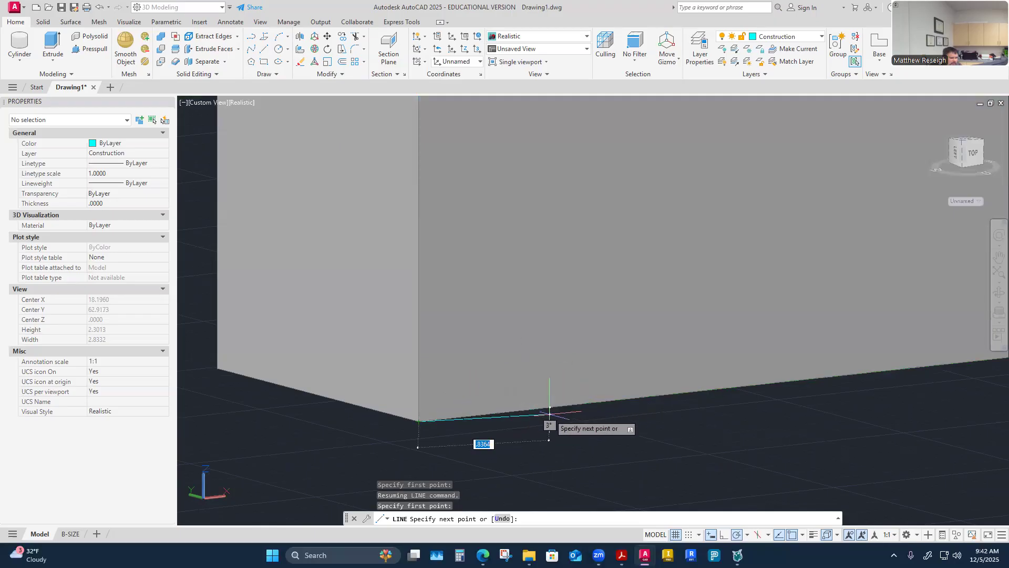
pyautogui.write('2')
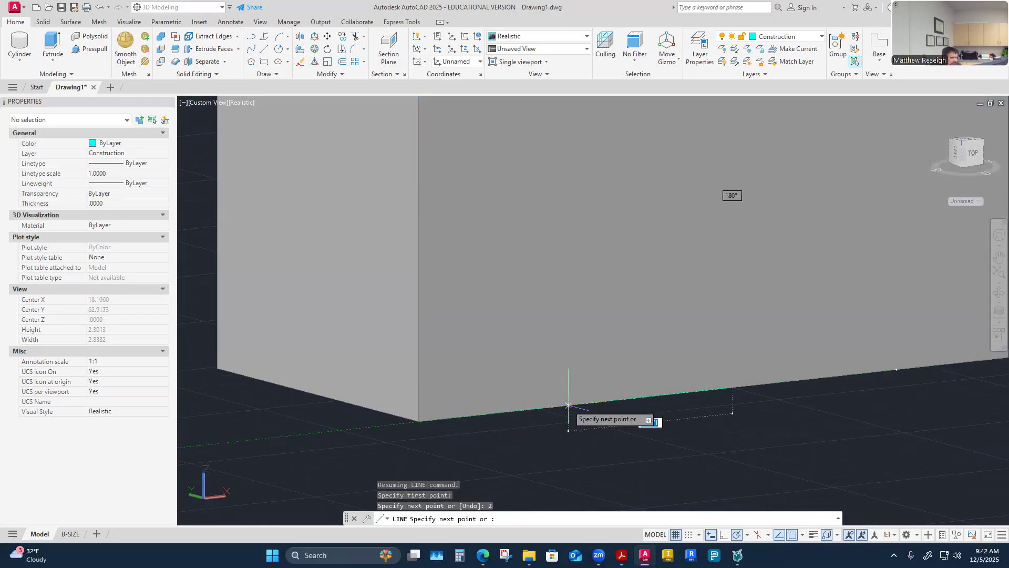
pyautogui.press('Return')
pyautogui.press('Escape')
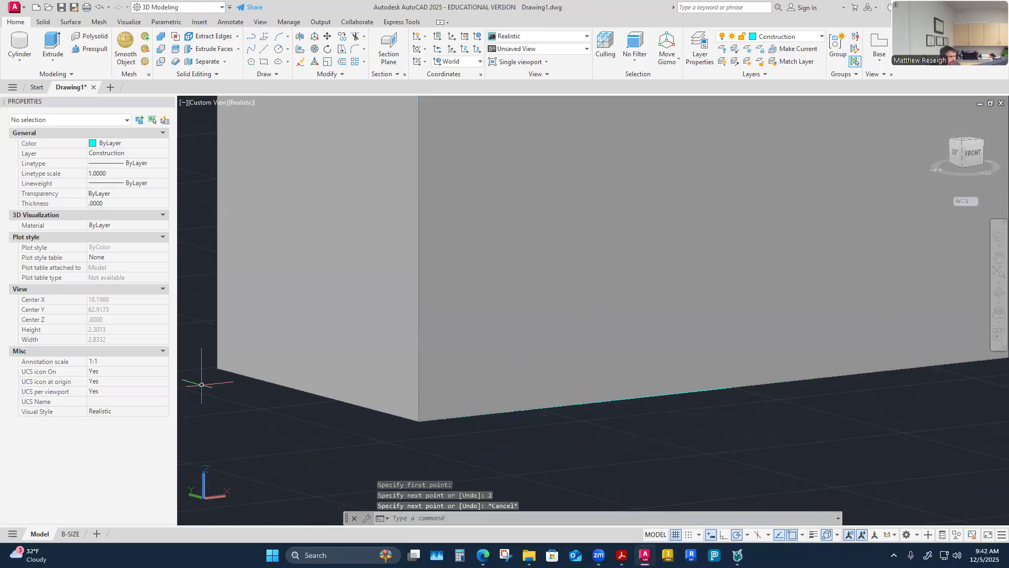
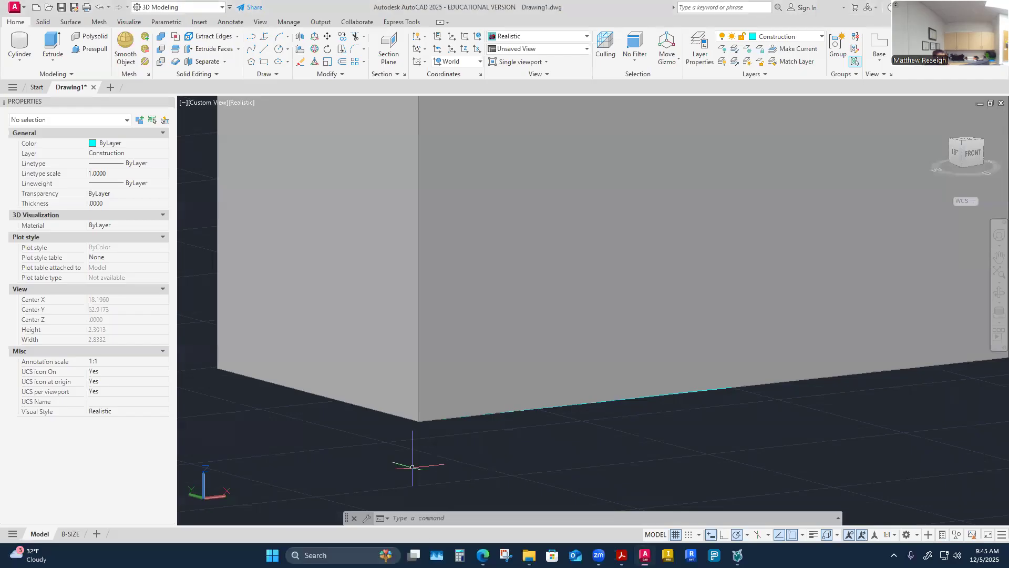
pyautogui.press('Escape')
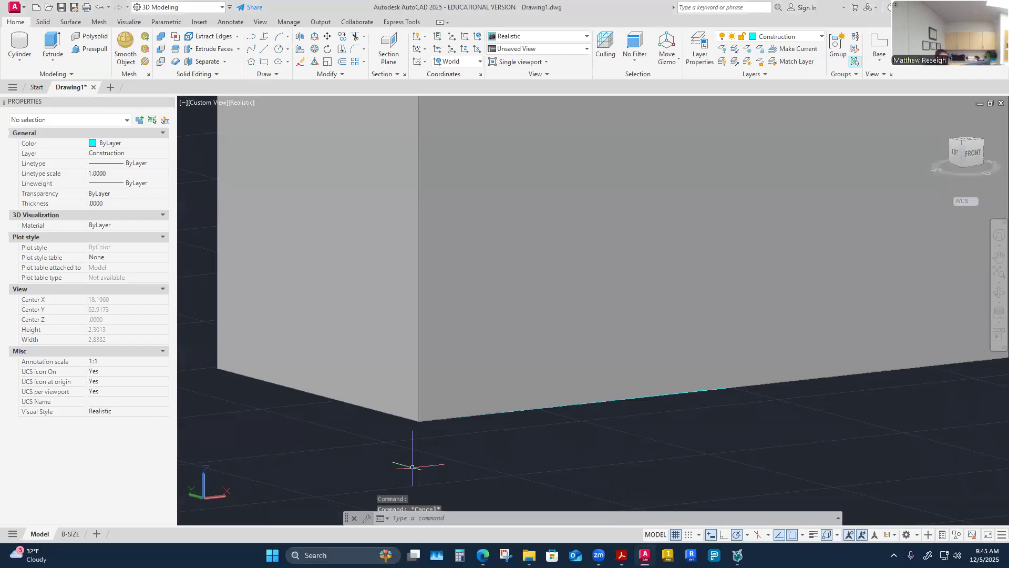
# Set the visual style to Wireframe so the construction line on the bottom edge can be seen
pyautogui.moveTo(482, 458)
pyautogui.keyDown('shift'); pyautogui.mouseDown(button='middle')
pyautogui.moveTo(495, 472)
pyautogui.moveTo(485, 463)
pyautogui.moveTo(566, 438)
pyautogui.moveTo(639, 450)
pyautogui.moveTo(580, 446)
pyautogui.moveTo(571, 402)
pyautogui.mouseUp(button='middle'); pyautogui.keyUp('shift')
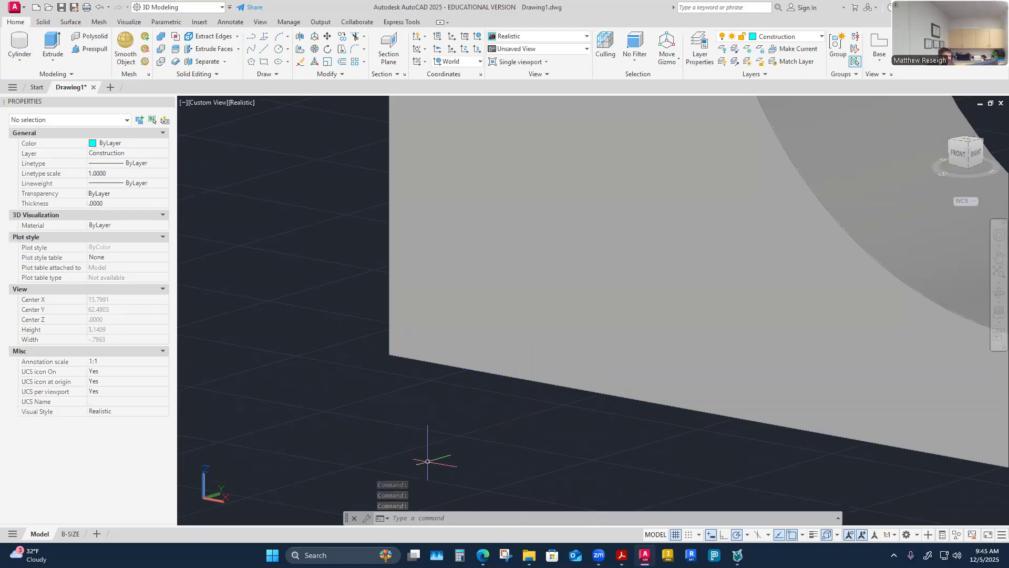
pyautogui.click(239, 105)
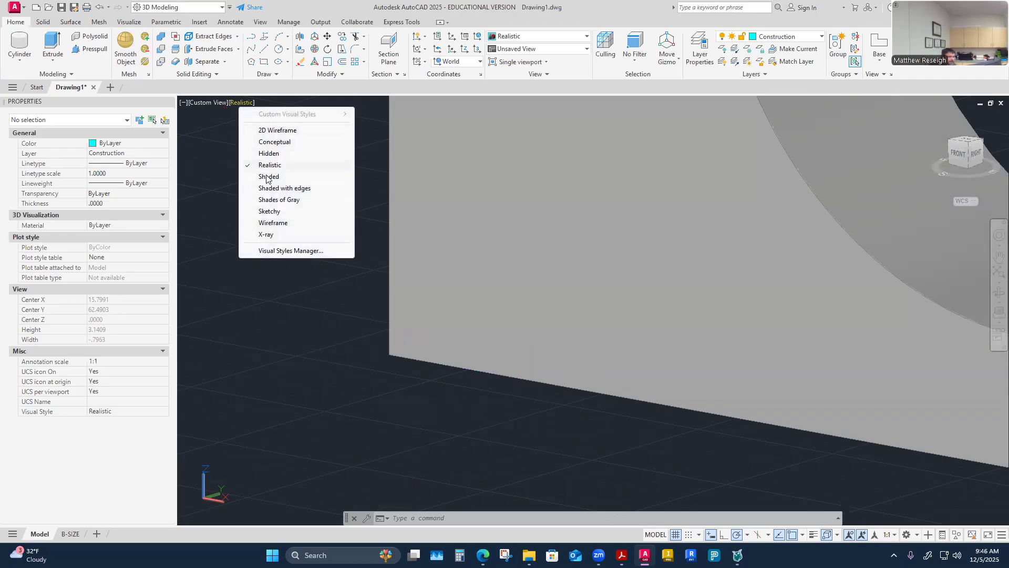
pyautogui.click(273, 223)
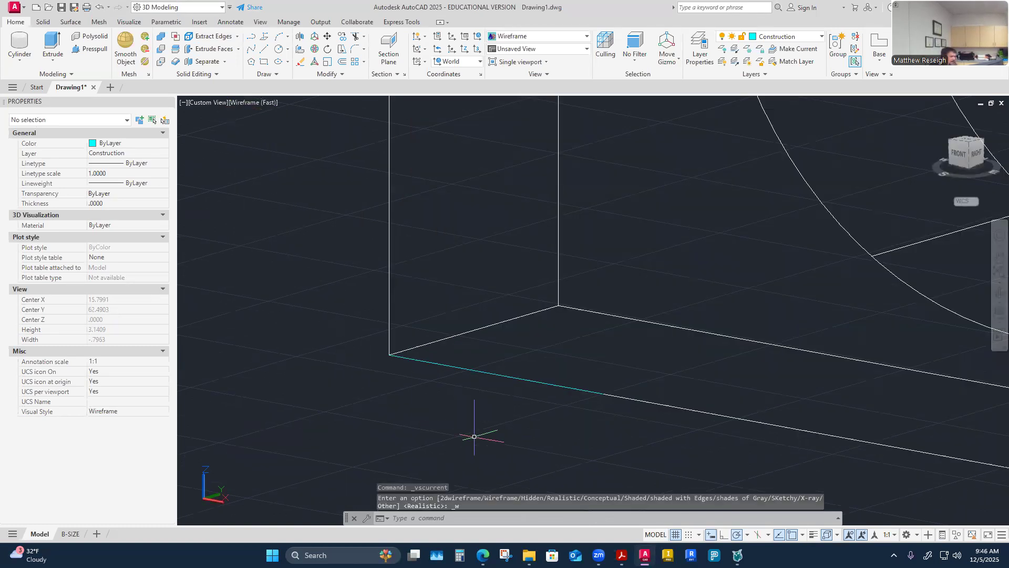
pyautogui.moveTo(475, 440)
pyautogui.keyDown('shift'); pyautogui.mouseDown(button='middle')
pyautogui.moveTo(439, 410)
pyautogui.moveTo(464, 377)
pyautogui.moveTo(514, 349)
pyautogui.moveTo(471, 363)
pyautogui.moveTo(455, 387)
pyautogui.mouseUp(button='middle'); pyautogui.keyUp('shift')
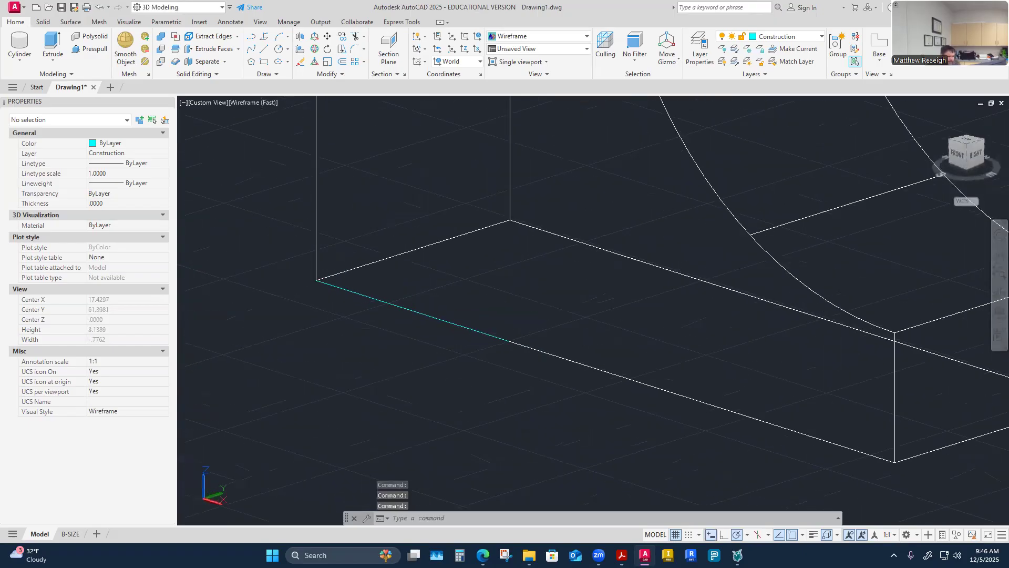
# Create a cylinder of radius 1 and height -2 on the front face, centred on the construction line's free end and running through the boot
pyautogui.click(18, 61)
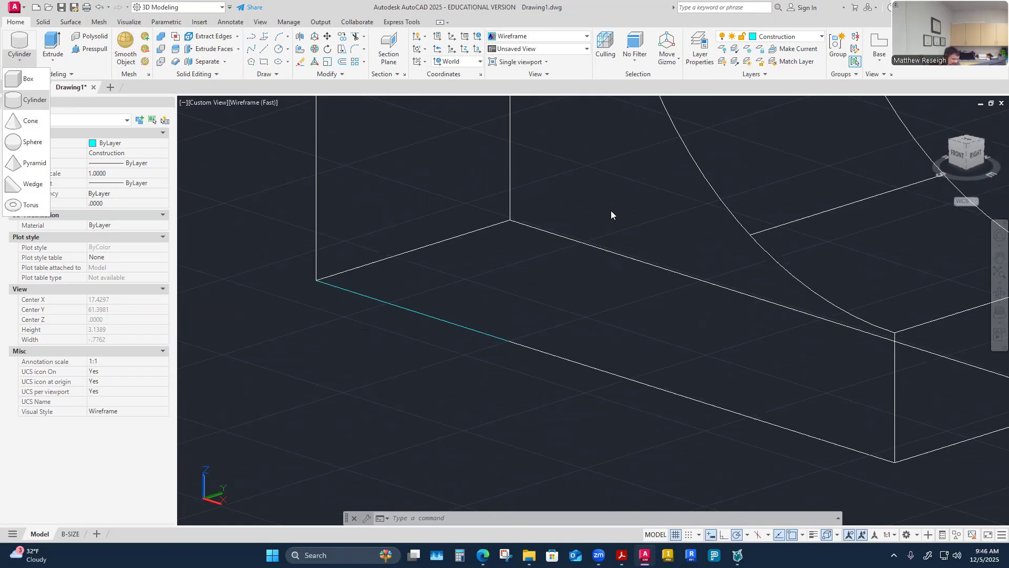
pyautogui.click(29, 104)
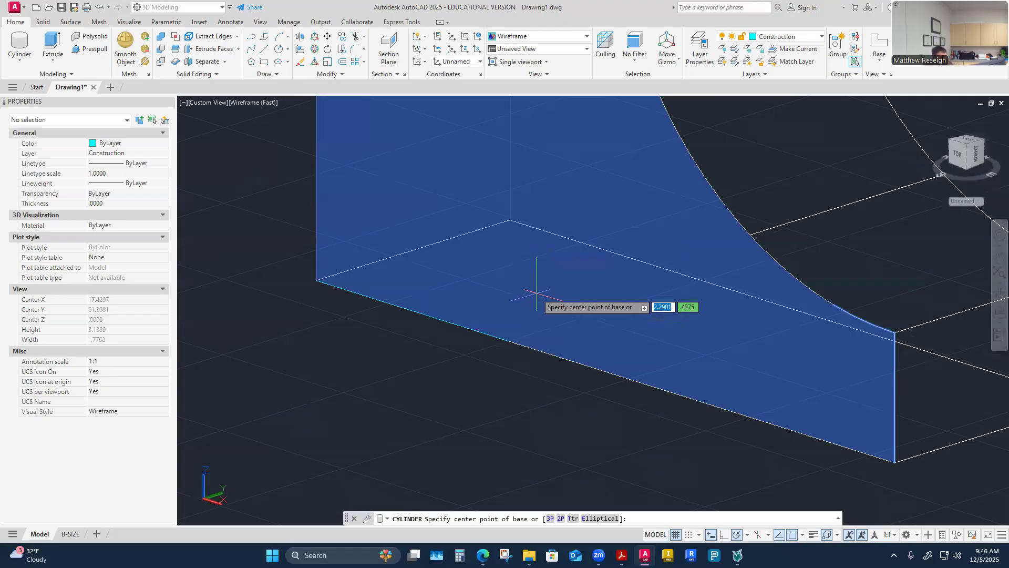
pyautogui.keyDown('shift'); pyautogui.moveTo(536, 292); pyautogui.dragTo(536, 292, button='middle'); pyautogui.keyUp('shift')
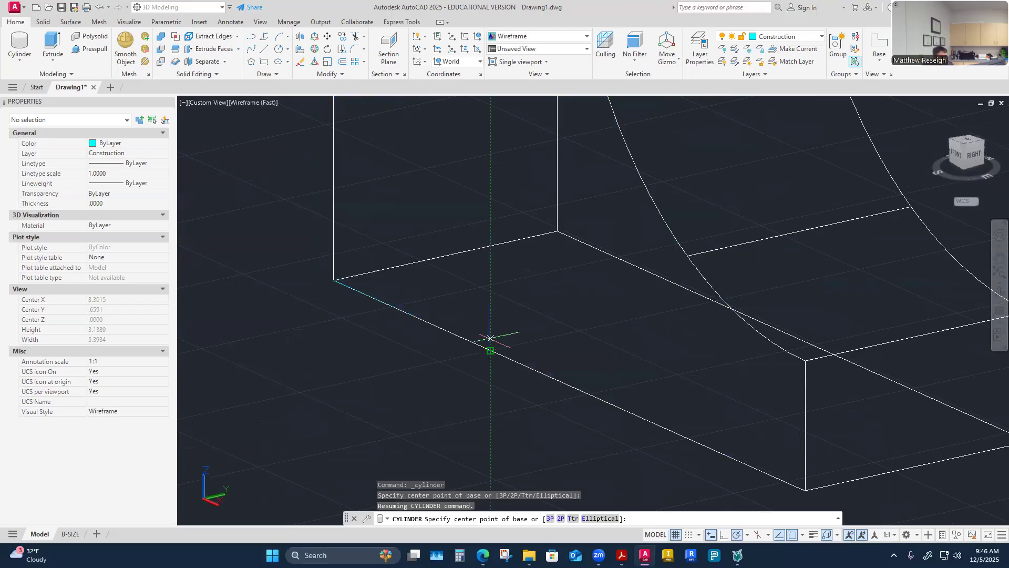
pyautogui.keyDown('shift'); pyautogui.moveTo(499, 323); pyautogui.dragTo(532, 312, button='middle'); pyautogui.keyUp('shift')
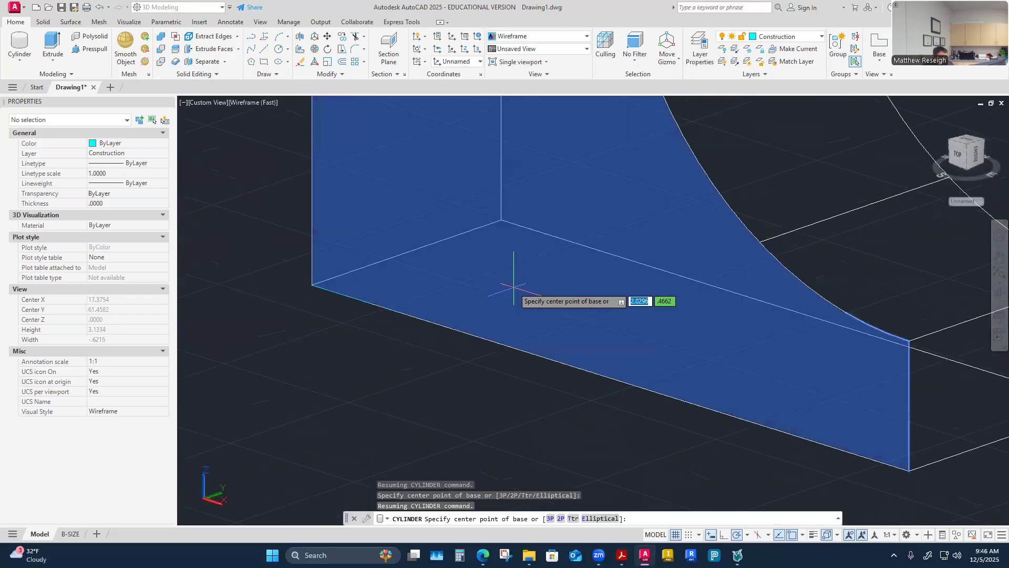
pyautogui.click(510, 348)
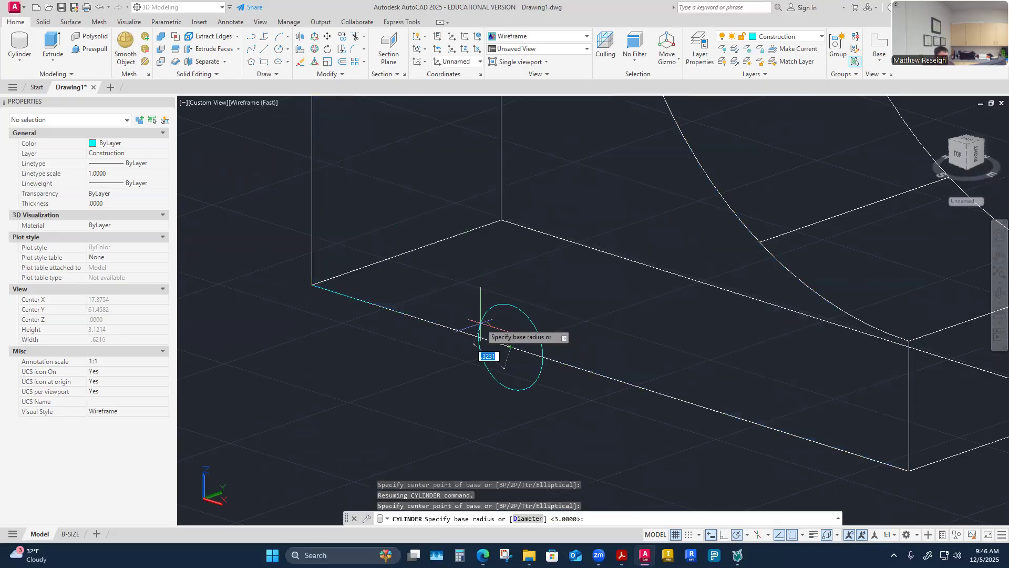
pyautogui.moveTo(480, 322)
pyautogui.keyDown('shift'); pyautogui.mouseDown(button='middle')
pyautogui.moveTo(418, 343)
pyautogui.moveTo(457, 373)
pyautogui.moveTo(496, 350)
pyautogui.moveTo(461, 363)
pyautogui.mouseUp(button='middle'); pyautogui.keyUp('shift')
pyautogui.write('1')
pyautogui.press('Return')
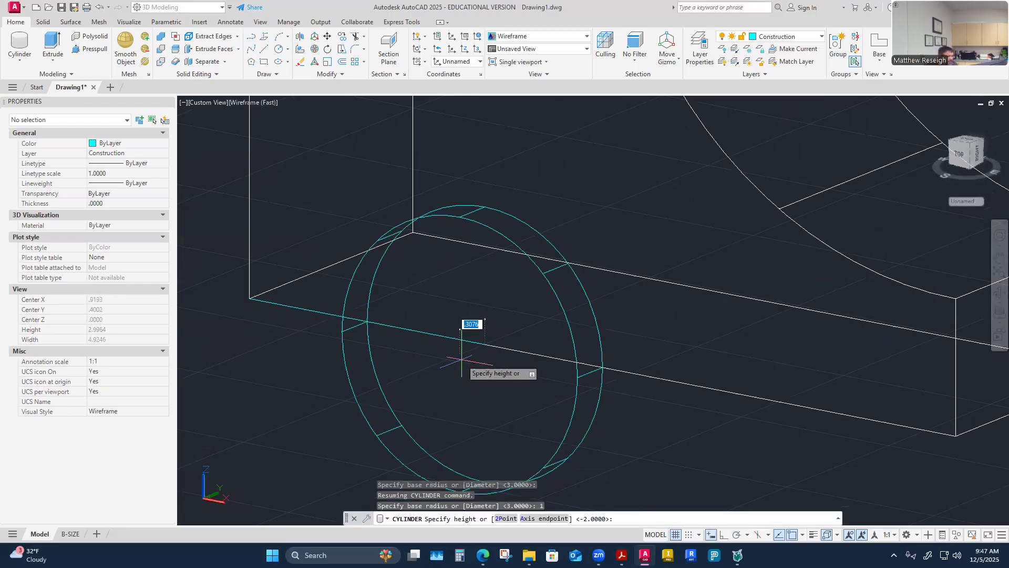
pyautogui.keyDown('shift'); pyautogui.moveTo(495, 353); pyautogui.dragTo(467, 337, button='middle'); pyautogui.keyUp('shift')
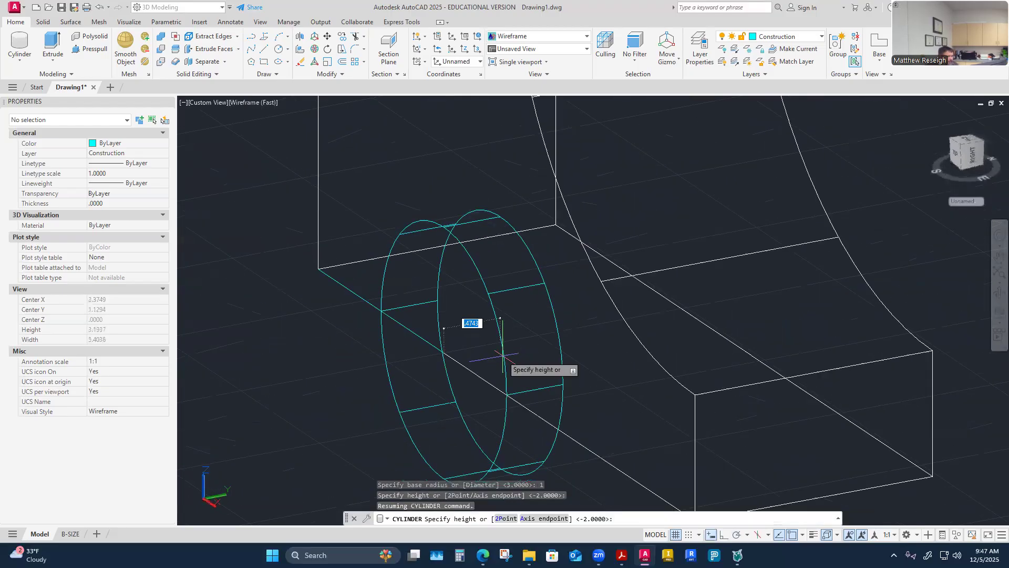
pyautogui.keyDown('shift'); pyautogui.moveTo(563, 351); pyautogui.dragTo(635, 336, button='middle'); pyautogui.keyUp('shift')
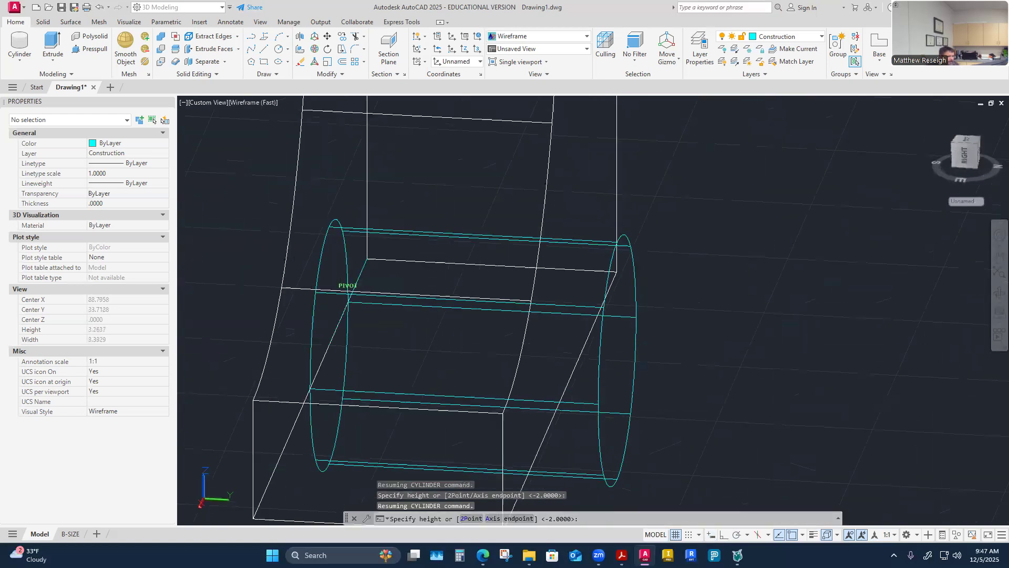
pyautogui.press('Return')
# Set the visual style to Shaded with edges to show the boot and cylinder as solids
pyautogui.keyDown('shift'); pyautogui.moveTo(656, 382); pyautogui.dragTo(628, 383, button='middle'); pyautogui.keyUp('shift')
pyautogui.scroll(-2, 628, 385)
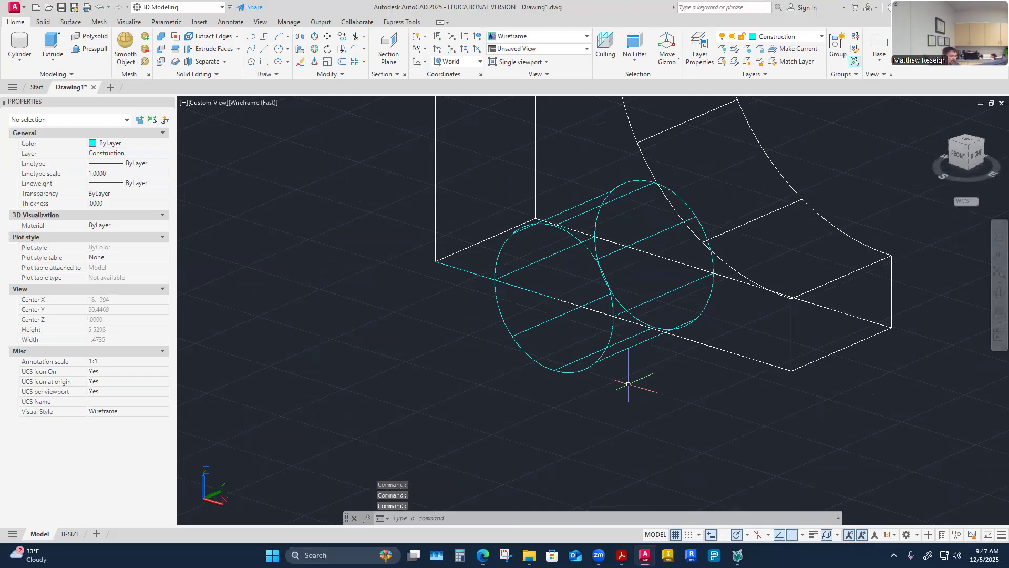
pyautogui.moveTo(628, 387)
pyautogui.keyDown('shift'); pyautogui.mouseDown(button='middle')
pyautogui.moveTo(217, 42)
pyautogui.moveTo(243, 98)
pyautogui.mouseUp(button='middle'); pyautogui.keyUp('shift')
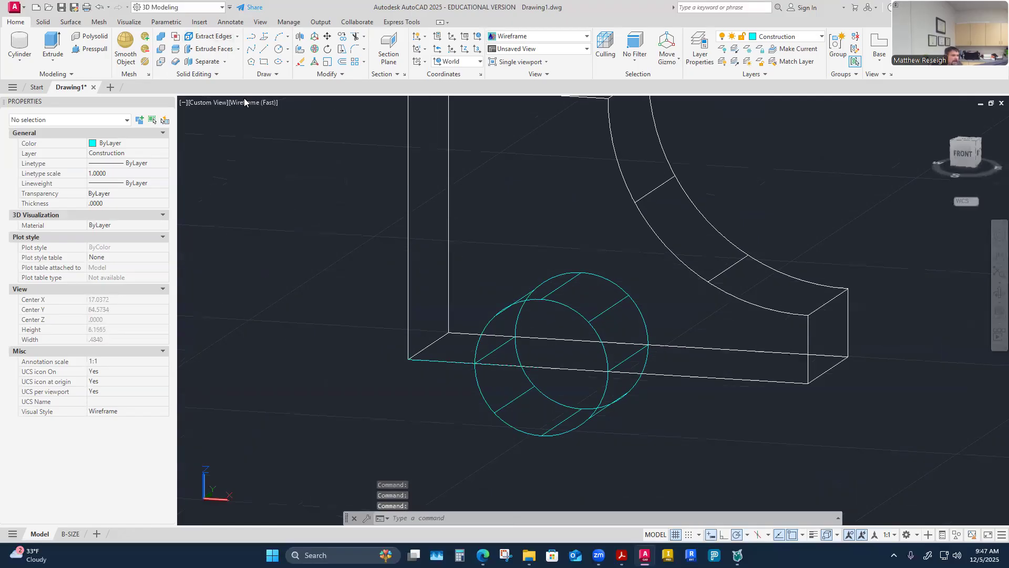
pyautogui.click(244, 102)
pyautogui.click(284, 188)
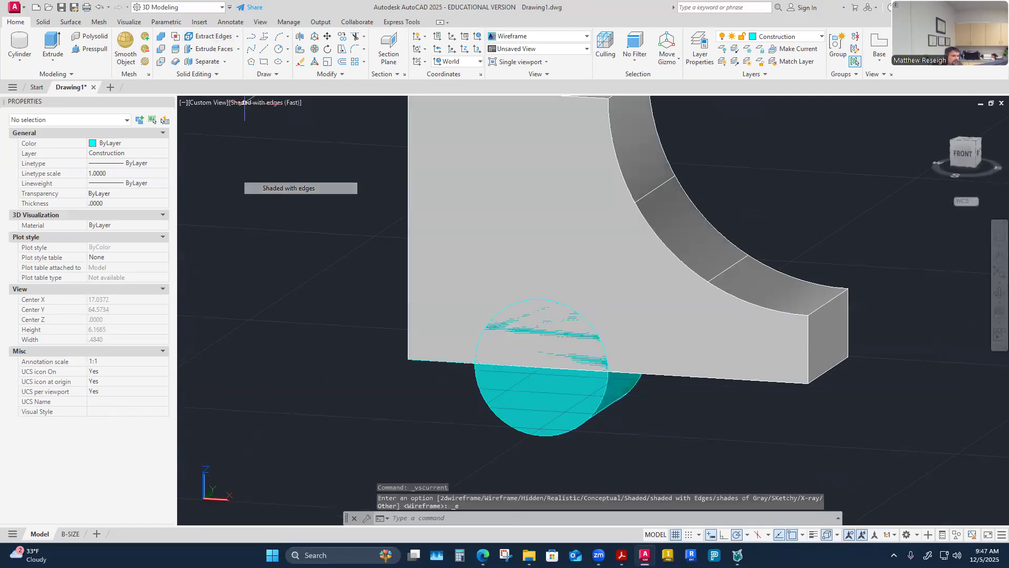
pyautogui.moveTo(367, 345)
pyautogui.keyDown('shift'); pyautogui.mouseDown(button='middle')
pyautogui.moveTo(316, 368)
pyautogui.moveTo(344, 364)
pyautogui.mouseUp(button='middle'); pyautogui.keyUp('shift')
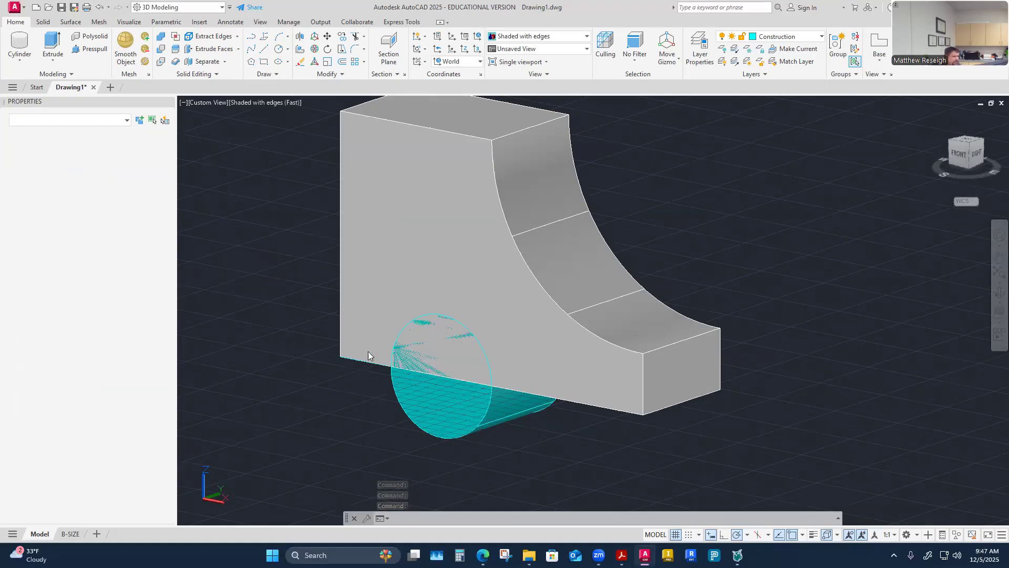
pyautogui.moveTo(369, 354)
pyautogui.keyDown('shift'); pyautogui.mouseDown(button='middle')
pyautogui.moveTo(375, 384)
pyautogui.moveTo(356, 374)
pyautogui.mouseUp(button='middle'); pyautogui.keyUp('shift')
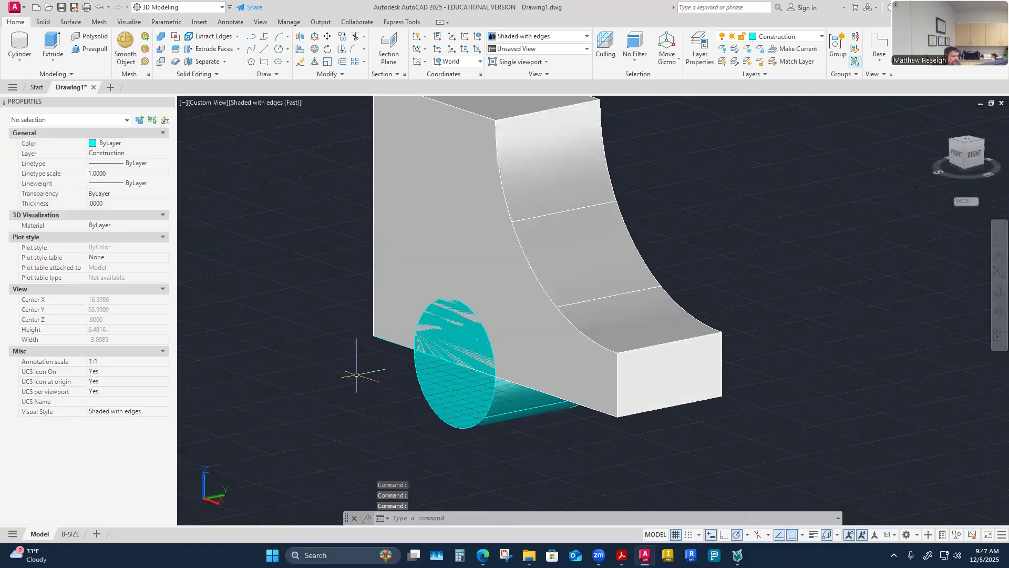
pyautogui.click(157, 50)
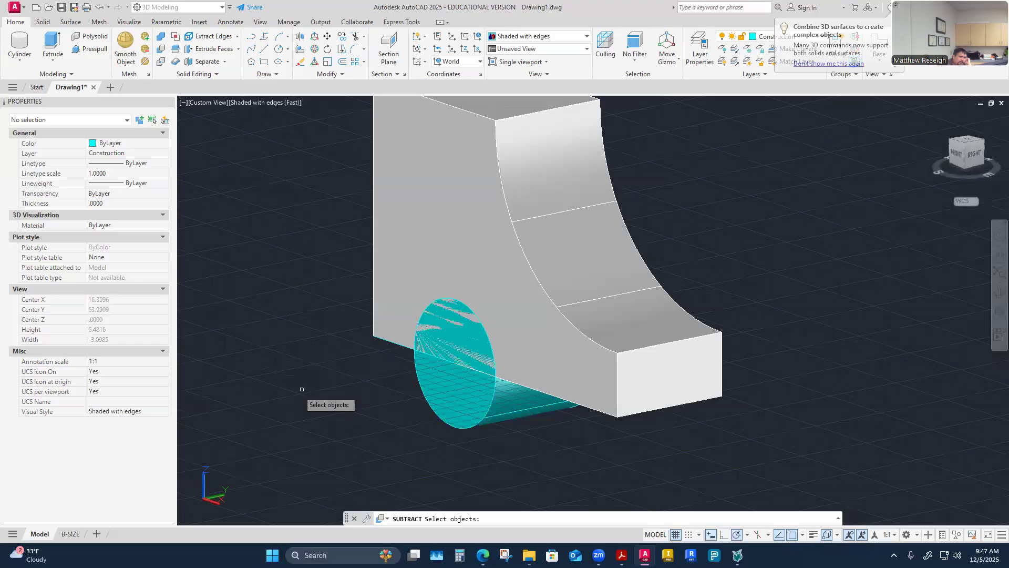
pyautogui.click(436, 239)
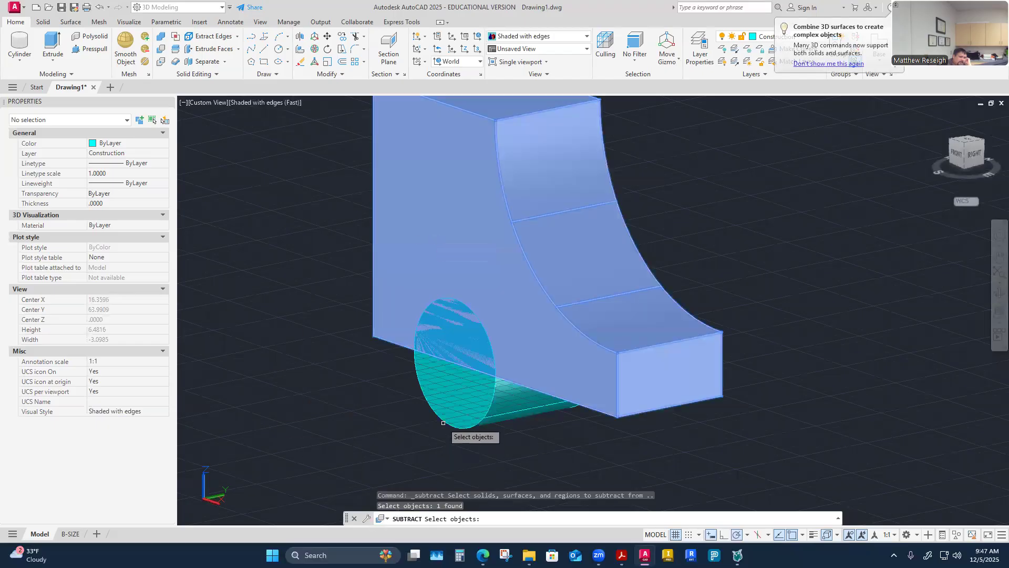
pyautogui.click(457, 407)
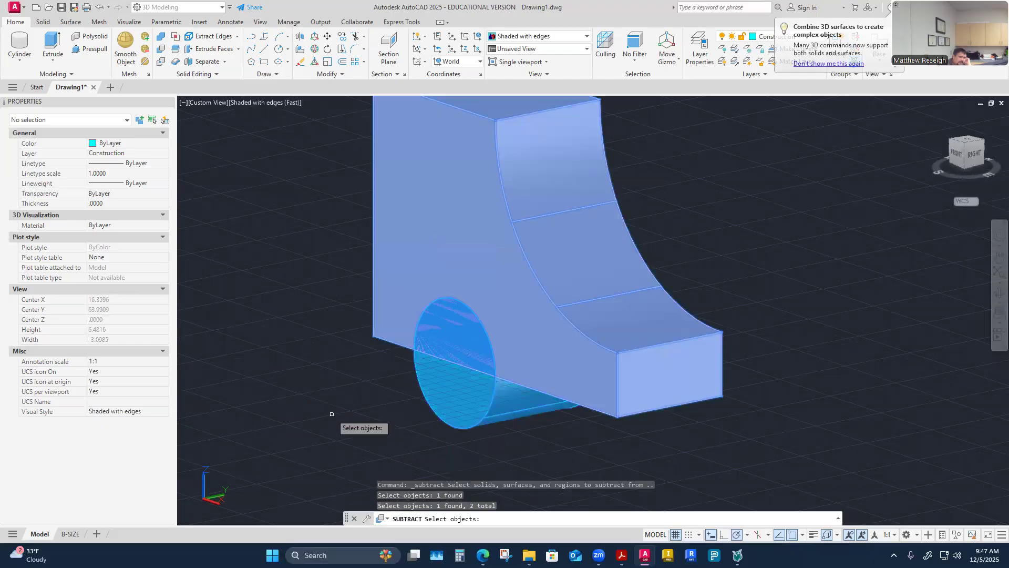
pyautogui.press('Escape')
pyautogui.press('Escape')
pyautogui.press('Escape')
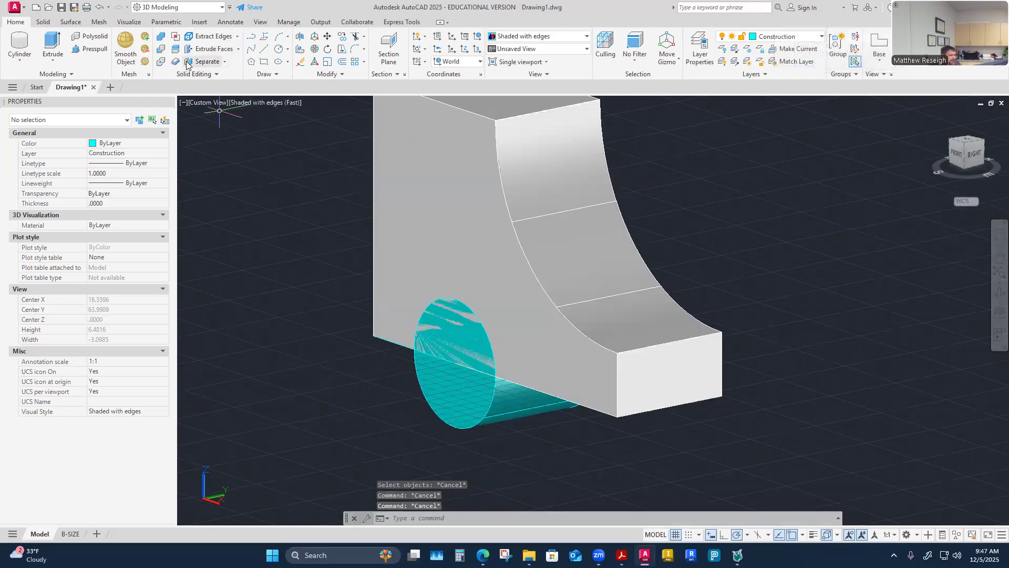
# Subtract the radius 1 cylinder from the boot to cut the arched opening in its bottom
pyautogui.click(160, 48)
pyautogui.click(415, 218)
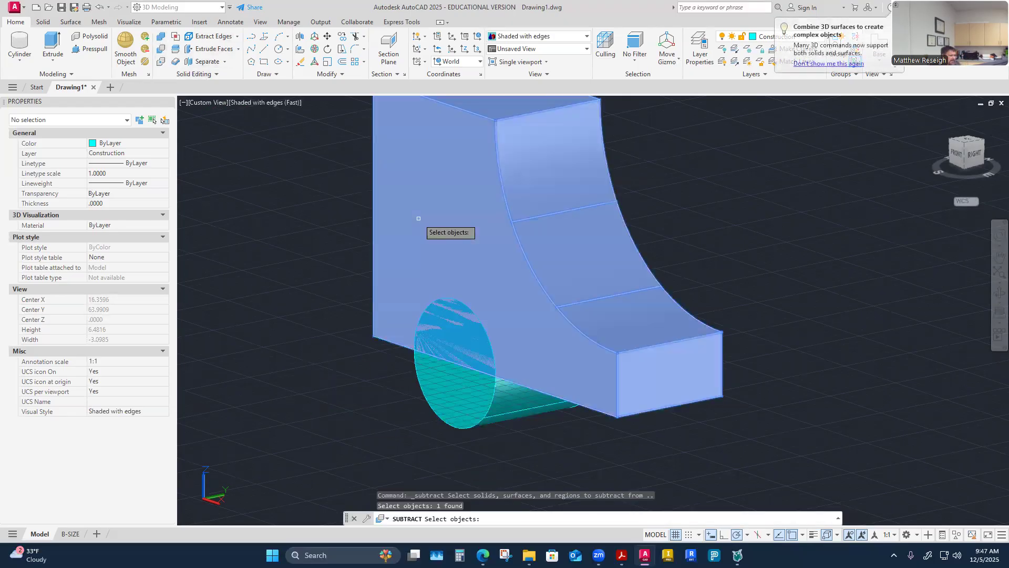
pyautogui.press('Return')
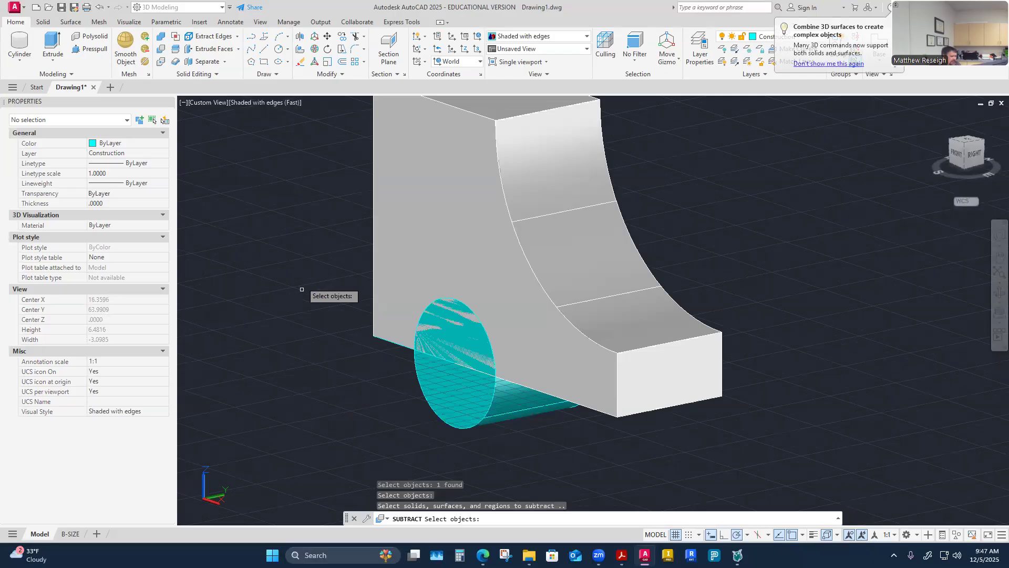
pyautogui.click(450, 411)
pyautogui.press('Return')
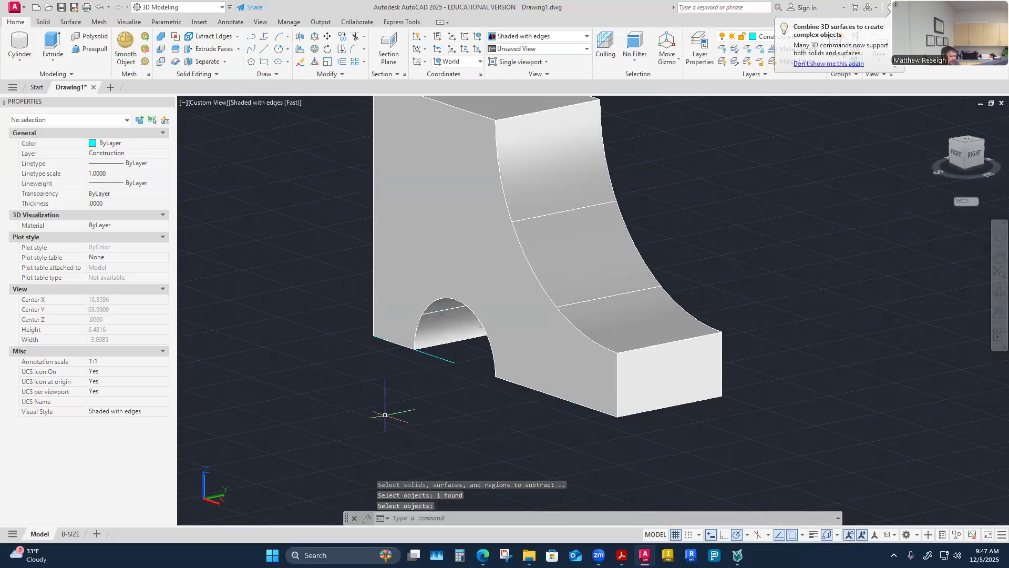
pyautogui.moveTo(417, 407)
pyautogui.keyDown('shift'); pyautogui.mouseDown(button='middle')
pyautogui.moveTo(438, 471)
pyautogui.moveTo(402, 425)
pyautogui.moveTo(440, 454)
pyautogui.mouseUp(button='middle'); pyautogui.keyUp('shift')
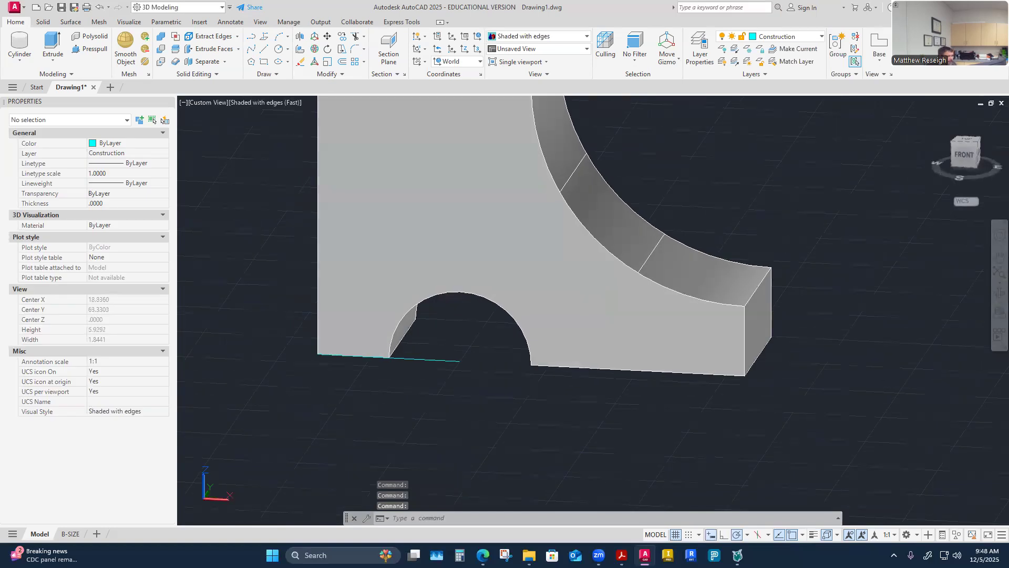
pyautogui.keyDown('shift'); pyautogui.moveTo(441, 454); pyautogui.dragTo(440, 454, button='middle'); pyautogui.keyUp('shift')
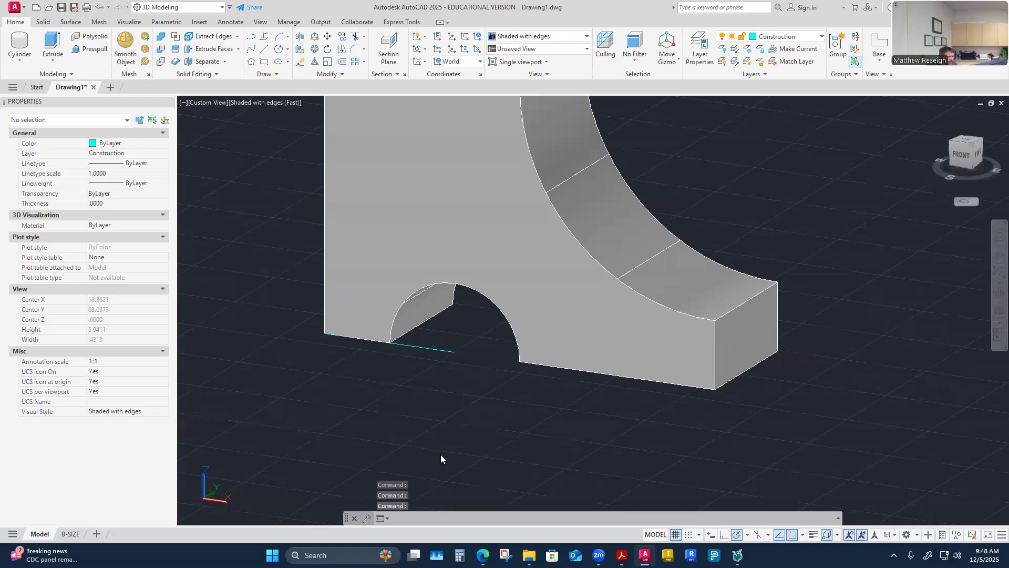
pyautogui.keyDown('shift'); pyautogui.moveTo(440, 454); pyautogui.dragTo(440, 454, button='middle'); pyautogui.keyUp('shift')
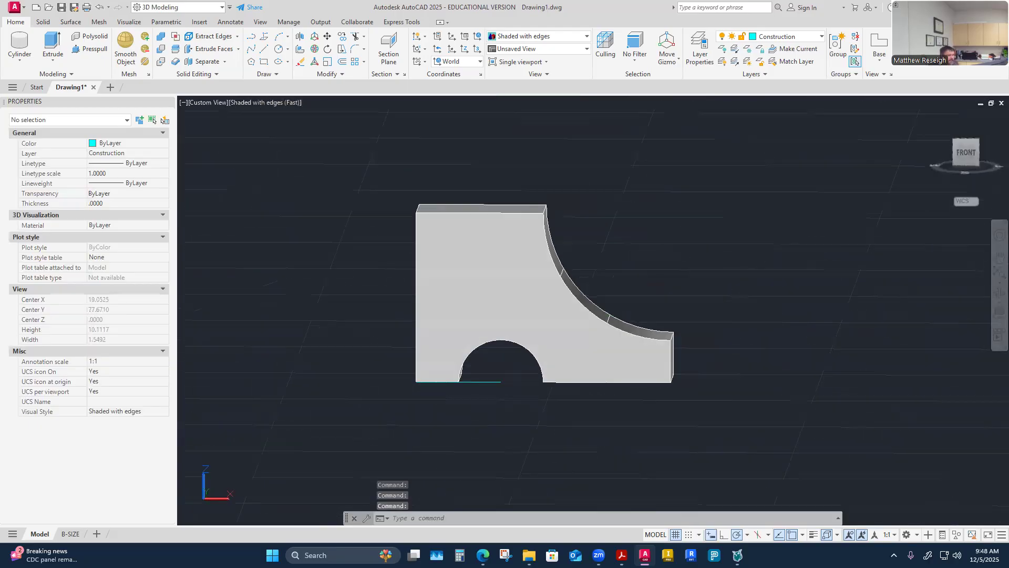
pyautogui.keyDown('shift'); pyautogui.moveTo(496, 438); pyautogui.dragTo(589, 252, button='middle'); pyautogui.keyUp('shift')
pyautogui.scroll(3, 488, 239)
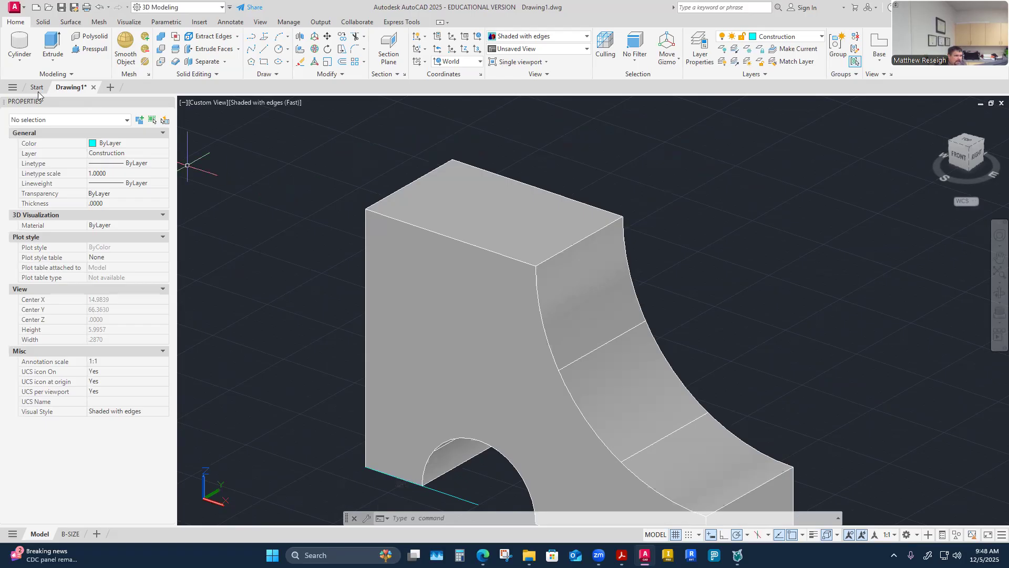
pyautogui.click(19, 60)
pyautogui.click(32, 80)
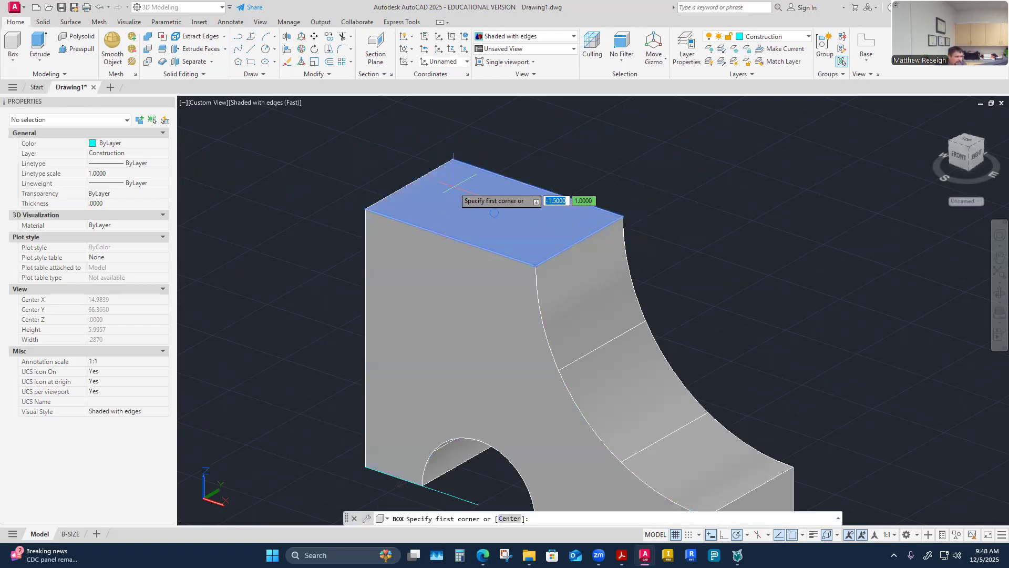
pyautogui.click(494, 212)
pyautogui.press('Escape')
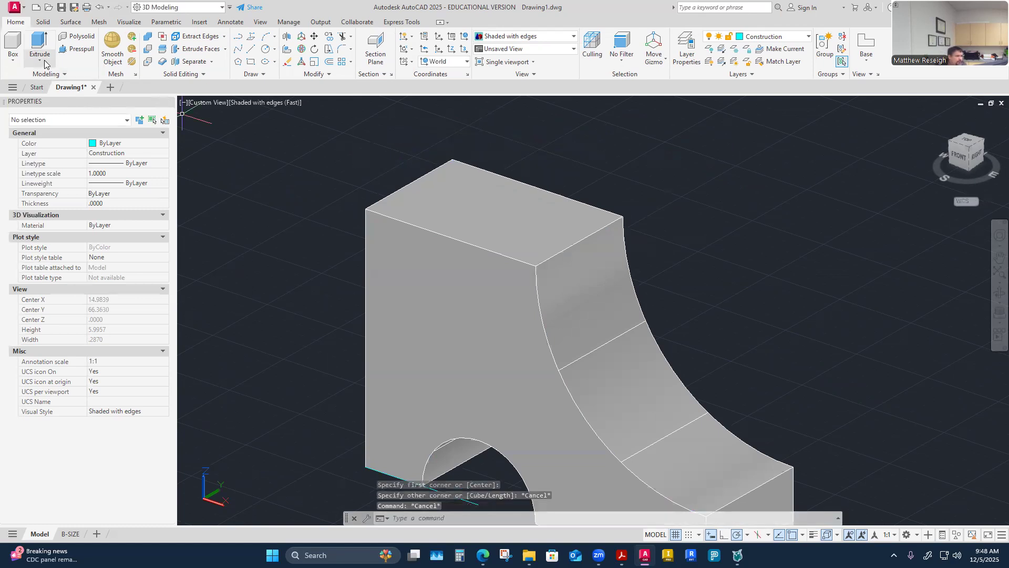
# Make Visible-Object the current layer
pyautogui.click(808, 37)
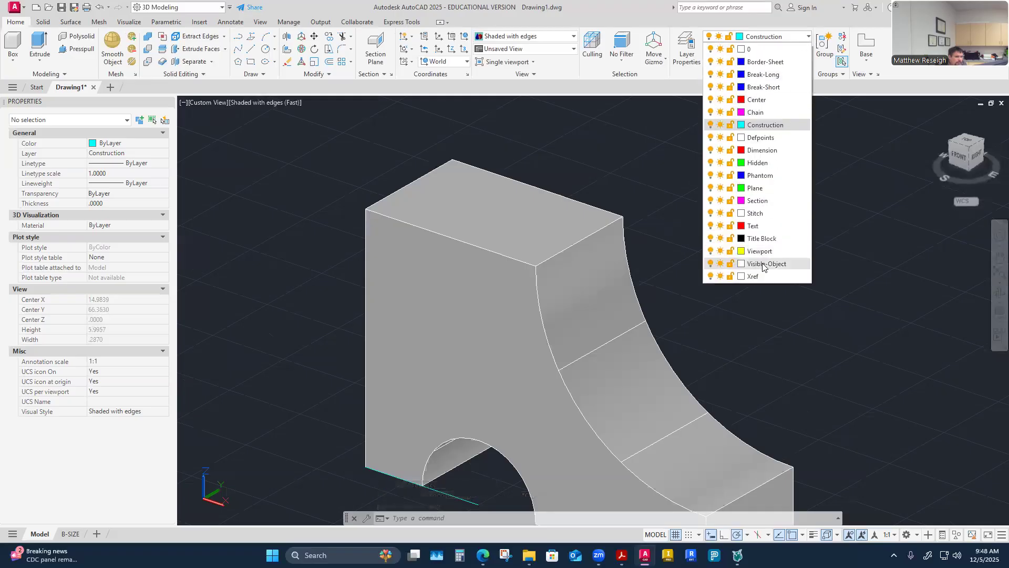
pyautogui.click(765, 263)
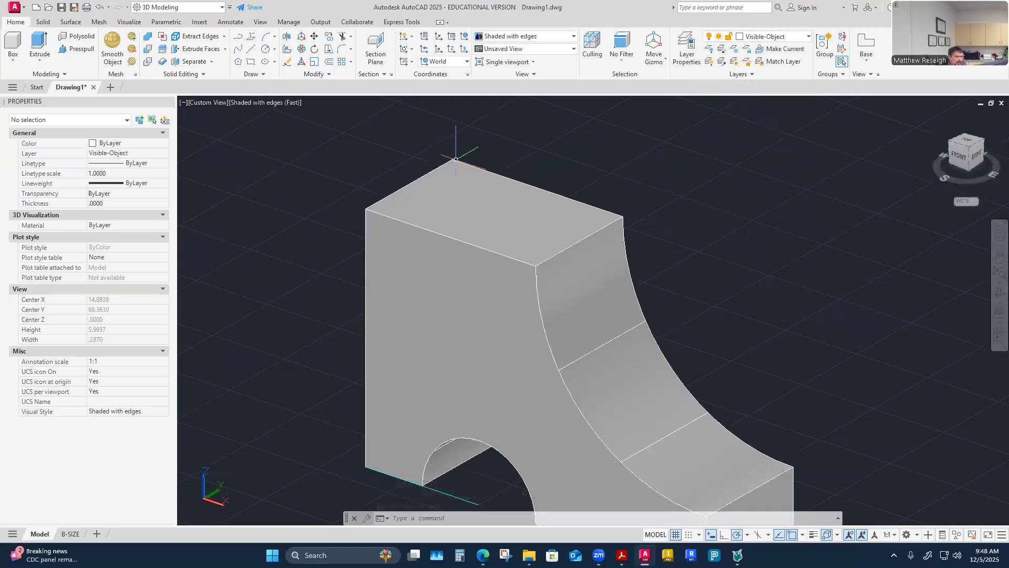
# Try to extrude the boot upward from its top face with the Extrude command
pyautogui.click(37, 62)
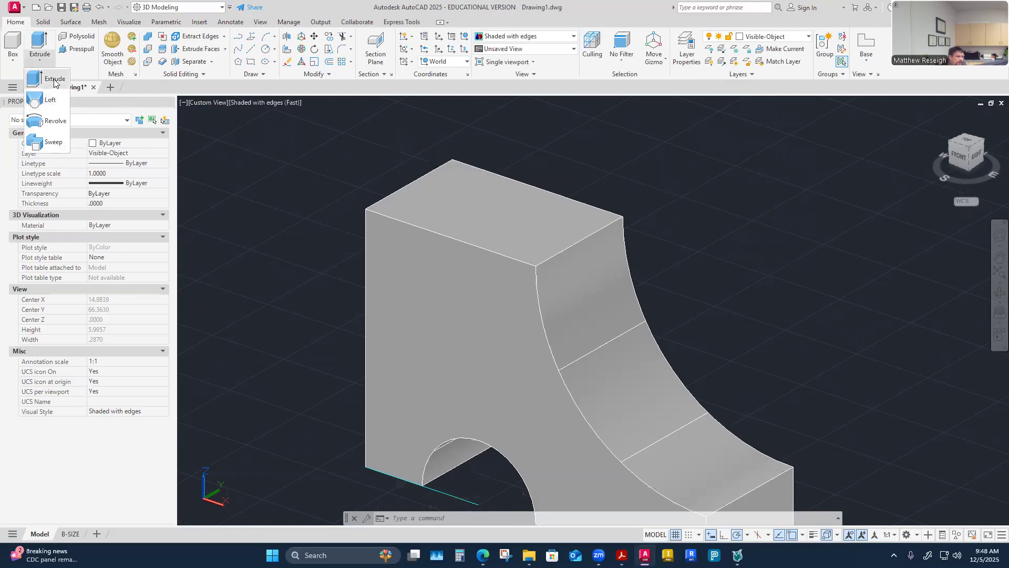
pyautogui.click(55, 81)
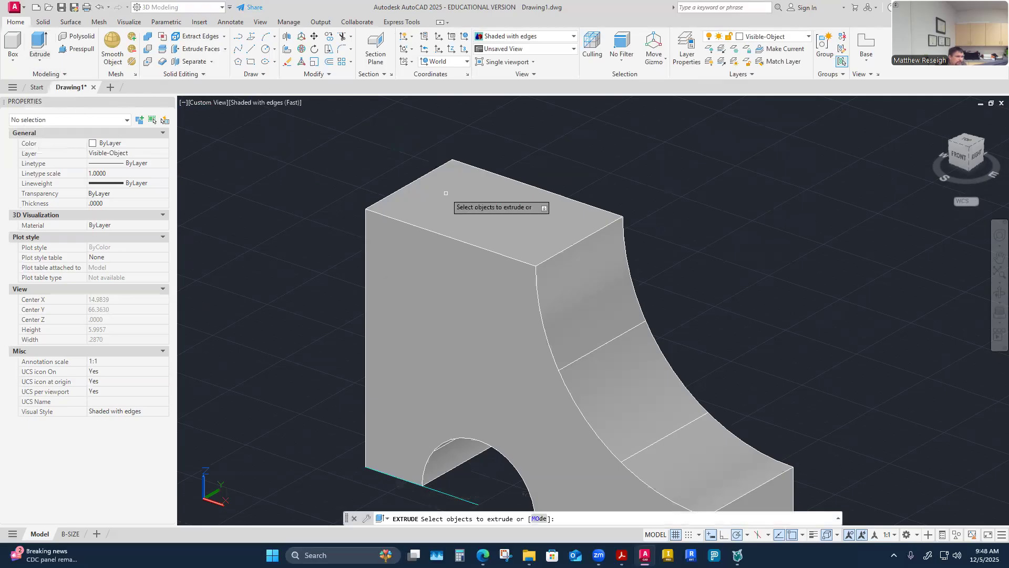
pyautogui.click(472, 219)
pyautogui.rightClick(549, 162)
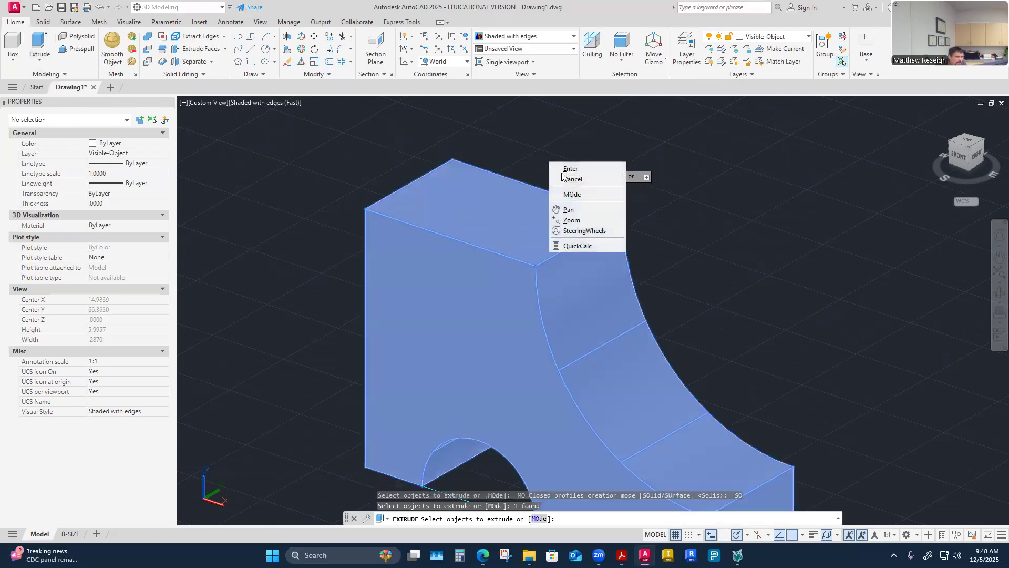
pyautogui.click(566, 170)
pyautogui.click(494, 225)
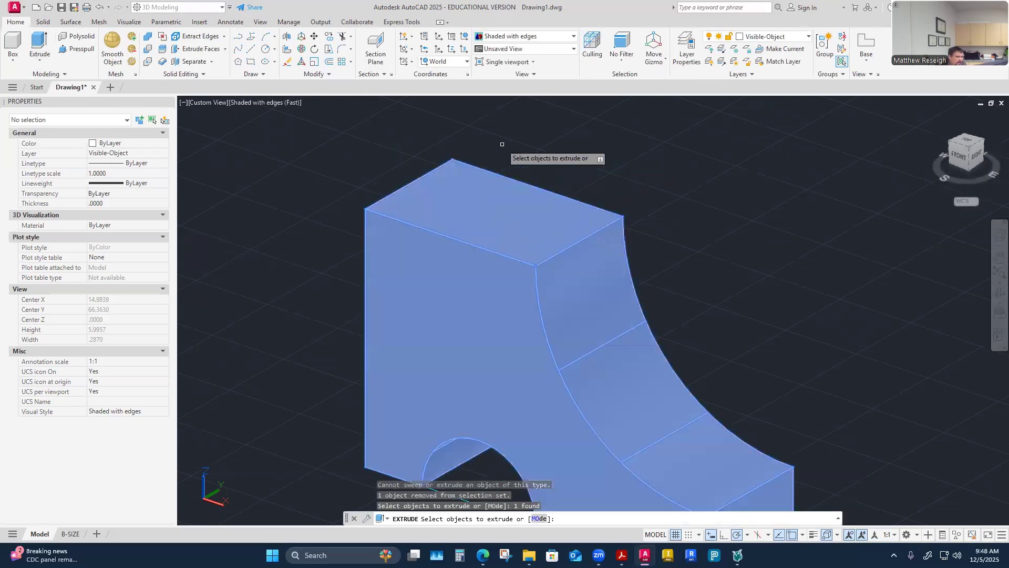
pyautogui.press('Escape')
pyautogui.press('Escape')
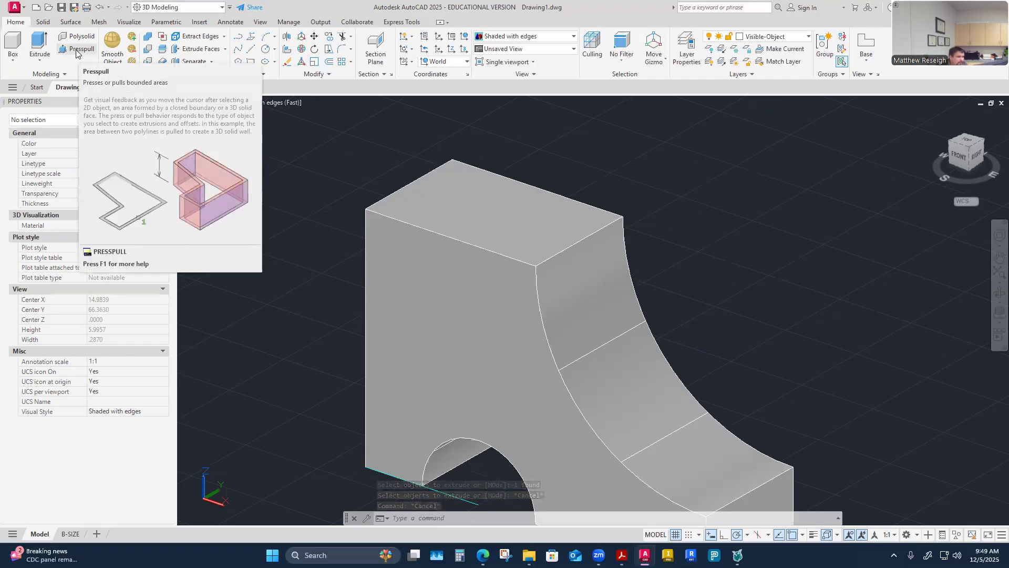
pyautogui.click(473, 221)
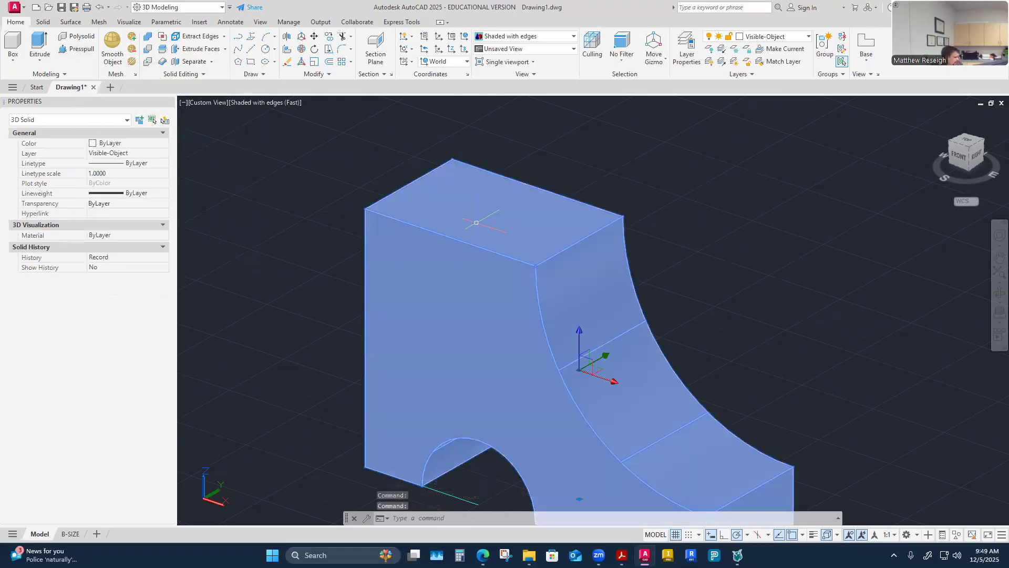
pyautogui.press('Escape')
pyautogui.click(79, 53)
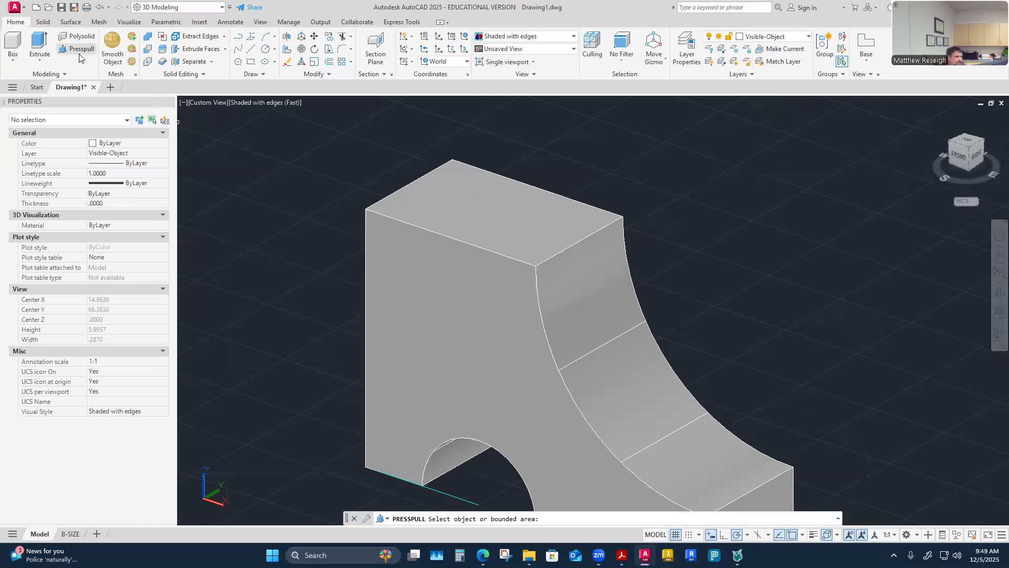
pyautogui.click(470, 212)
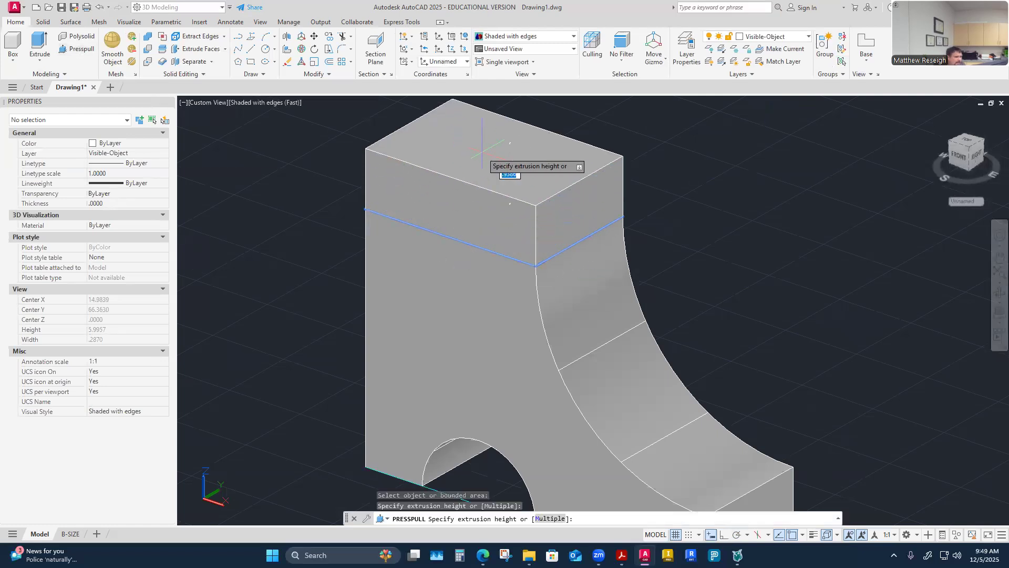
pyautogui.press('Escape')
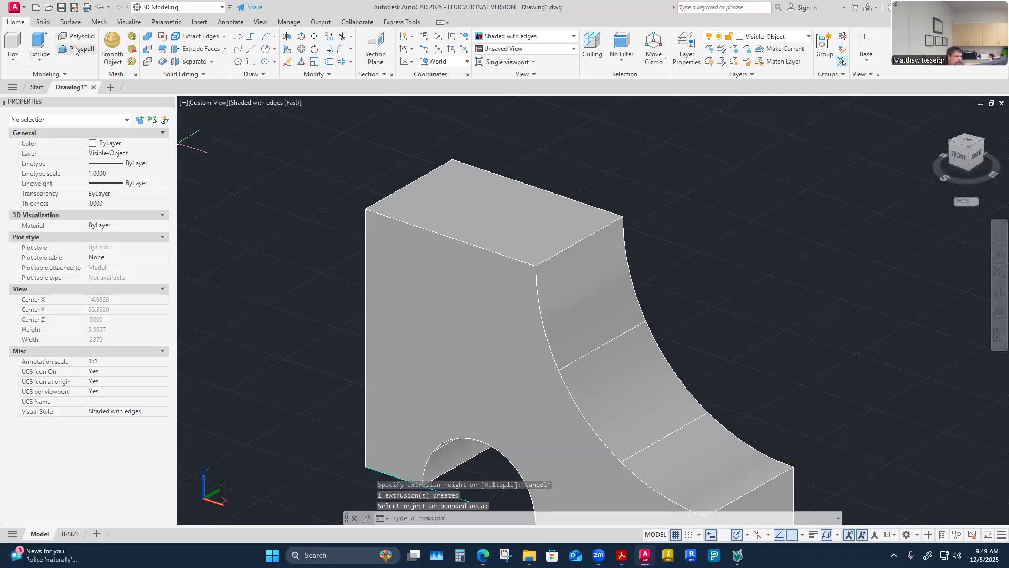
pyautogui.press('Escape')
pyautogui.click(573, 239)
pyautogui.press('Escape')
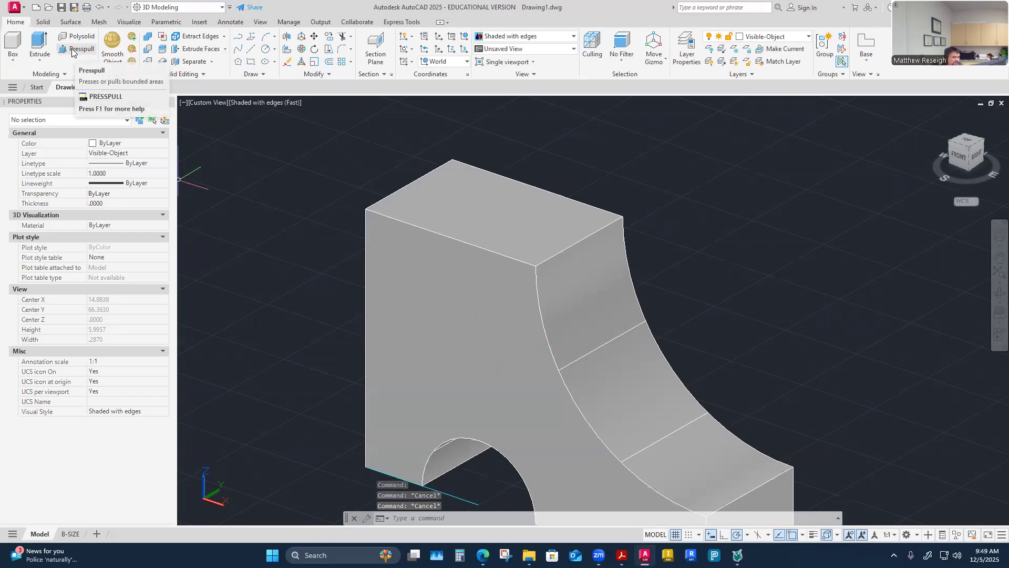
# Presspull the boot's top face upward to extend the upper leg to the drawing's 7.00 overall height
pyautogui.click(73, 50)
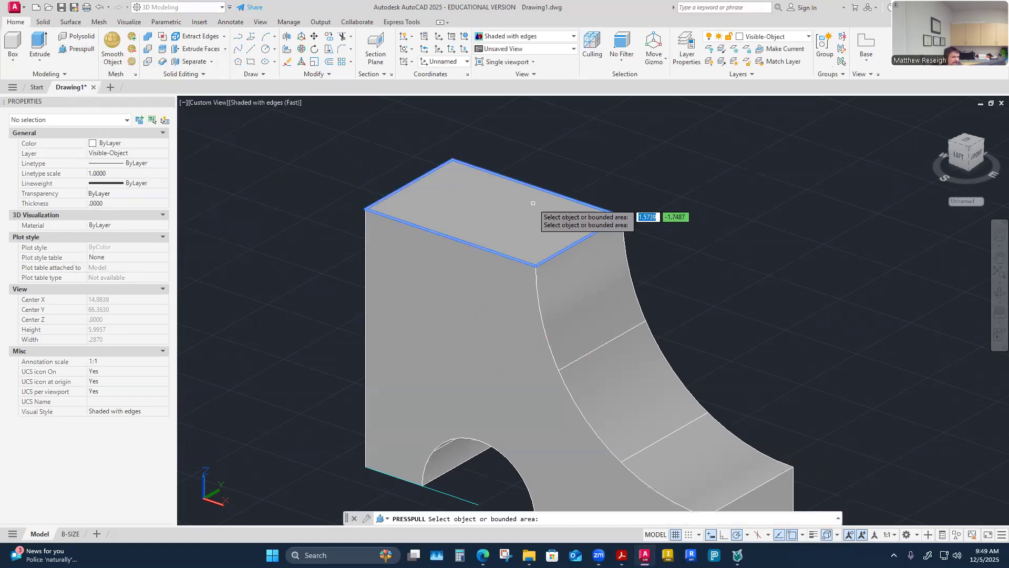
pyautogui.click(461, 216)
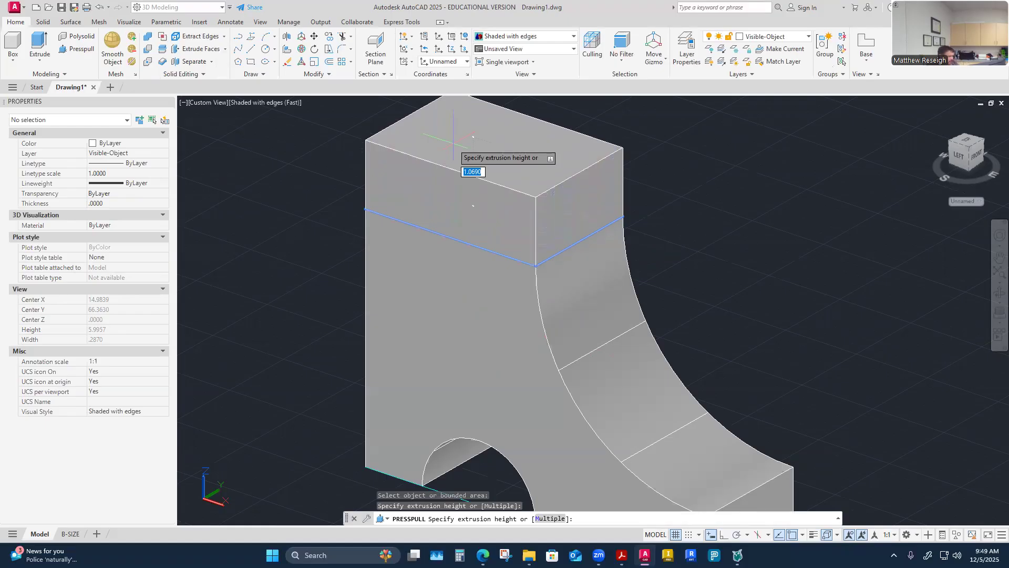
pyautogui.click(453, 140)
pyautogui.moveTo(431, 323)
pyautogui.keyDown('shift'); pyautogui.mouseDown(button='middle')
pyautogui.moveTo(427, 336)
pyautogui.moveTo(416, 269)
pyautogui.mouseUp(button='middle'); pyautogui.keyUp('shift')
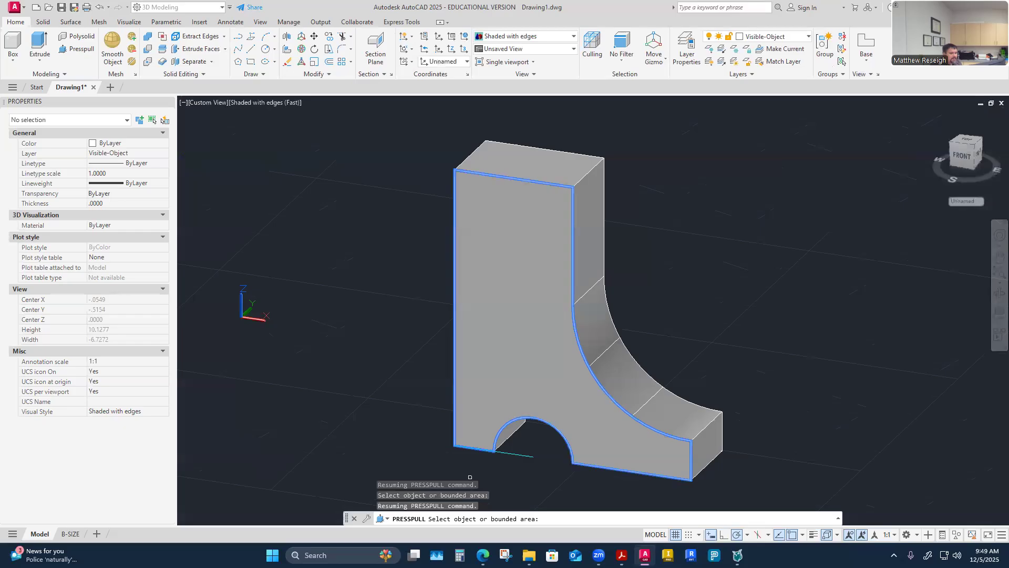
pyautogui.click(738, 555)
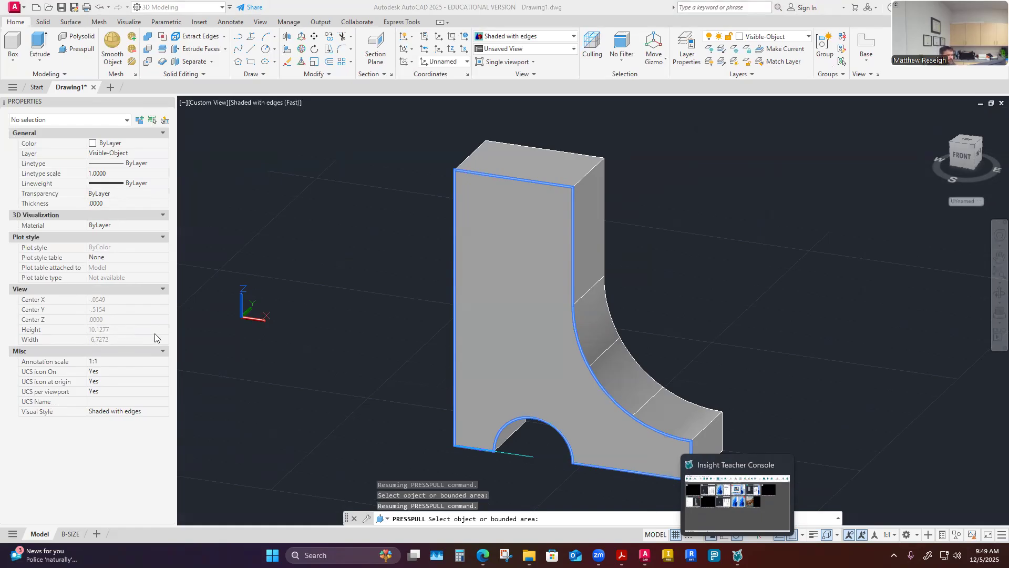
pyautogui.press('Escape')
pyautogui.keyDown('shift'); pyautogui.moveTo(332, 346); pyautogui.dragTo(357, 355, button='middle'); pyautogui.keyUp('shift')
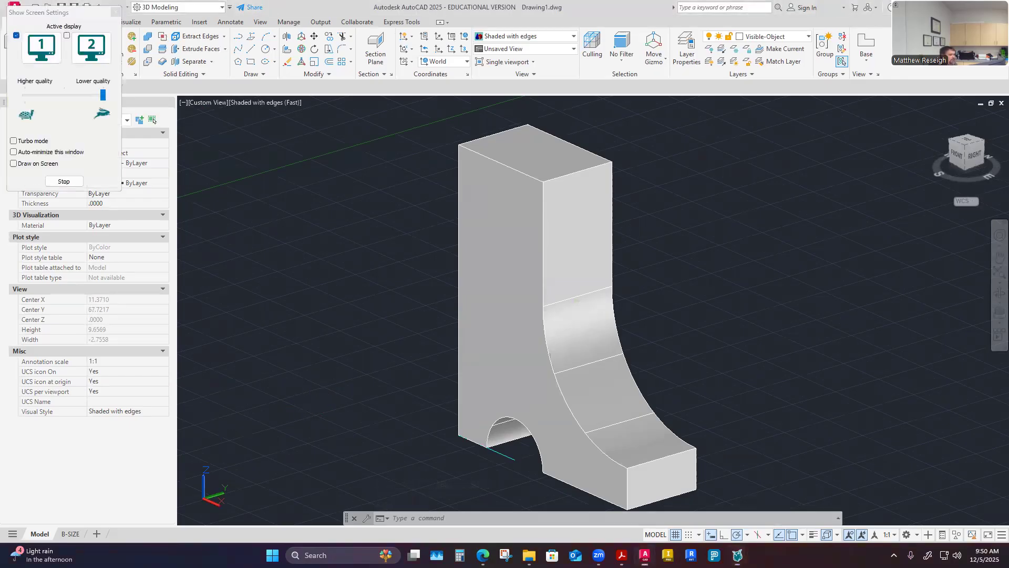
pyautogui.keyDown('shift'); pyautogui.moveTo(288, 319); pyautogui.dragTo(308, 321, button='middle'); pyautogui.keyUp('shift')
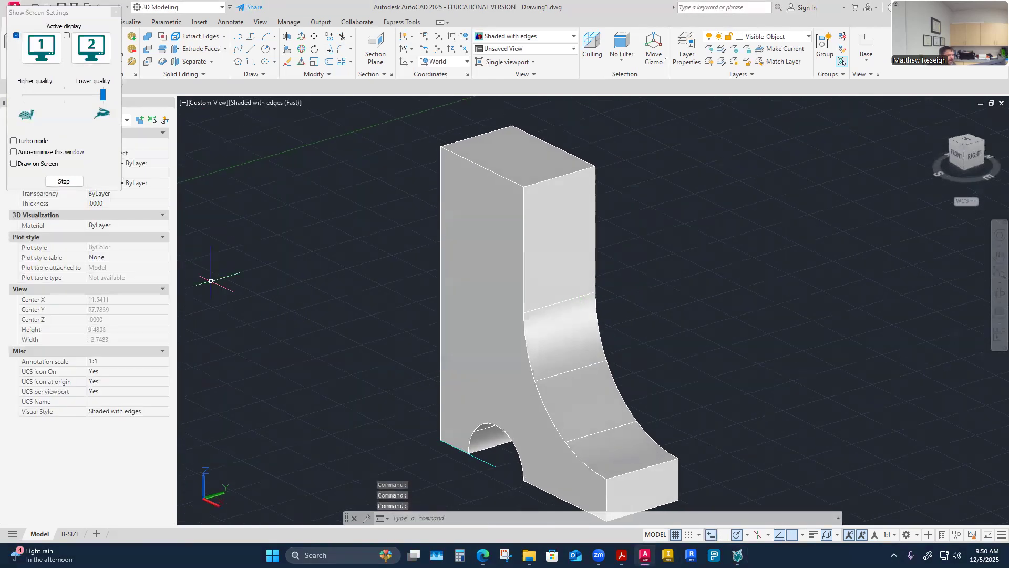
pyautogui.click(246, 165)
pyautogui.press('Escape')
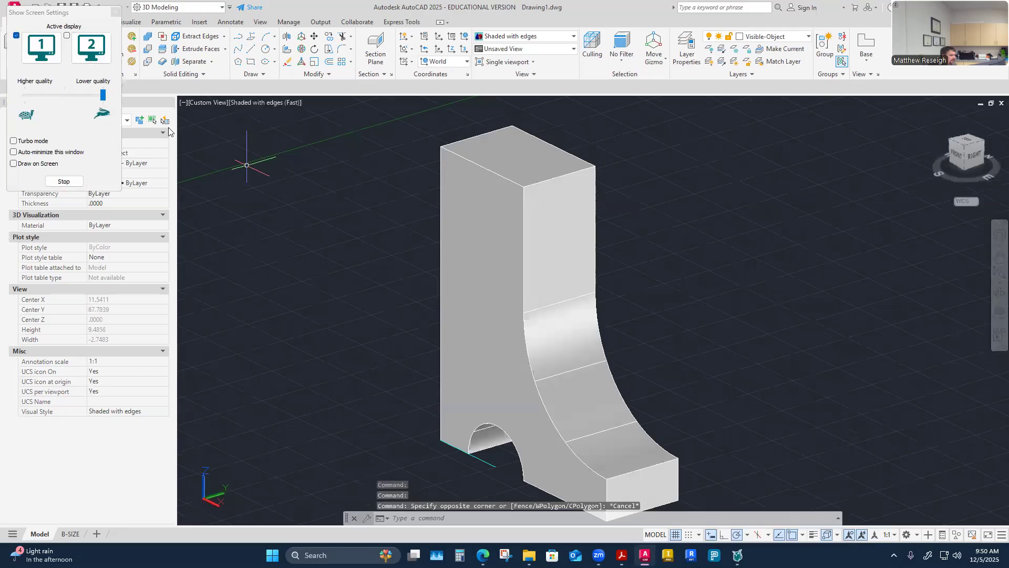
pyautogui.click(80, 52)
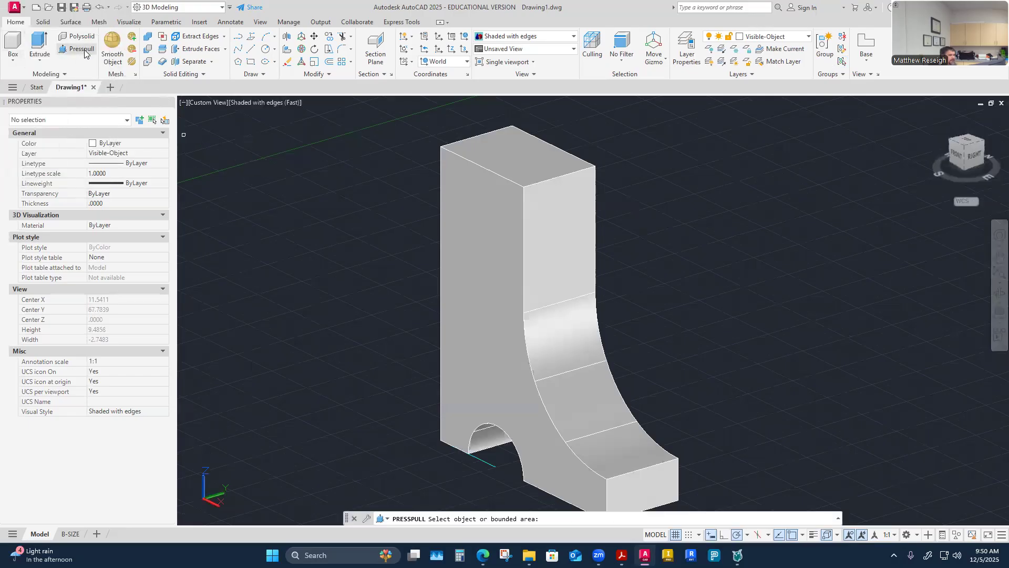
pyautogui.click(479, 335)
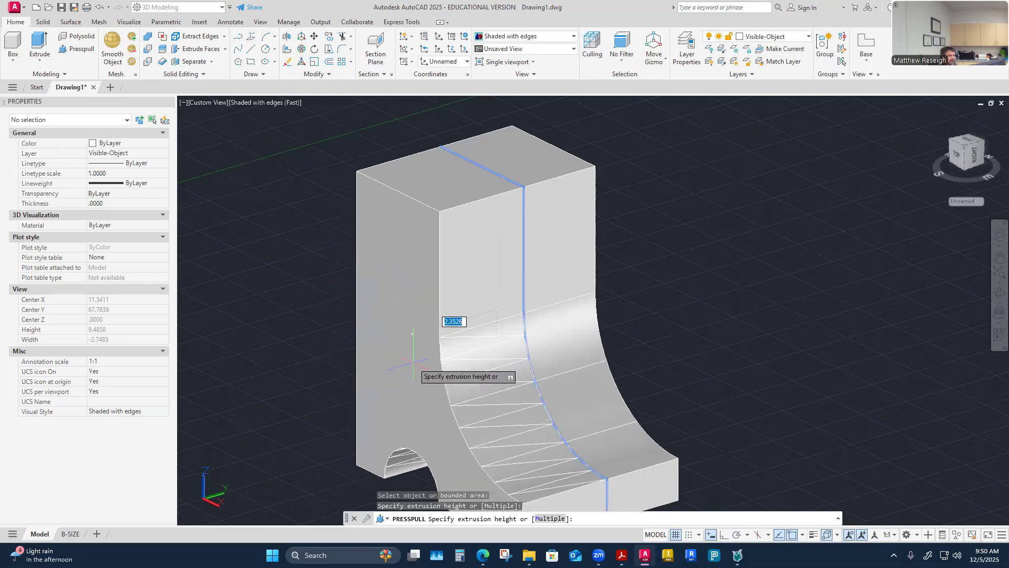
pyautogui.click(376, 350)
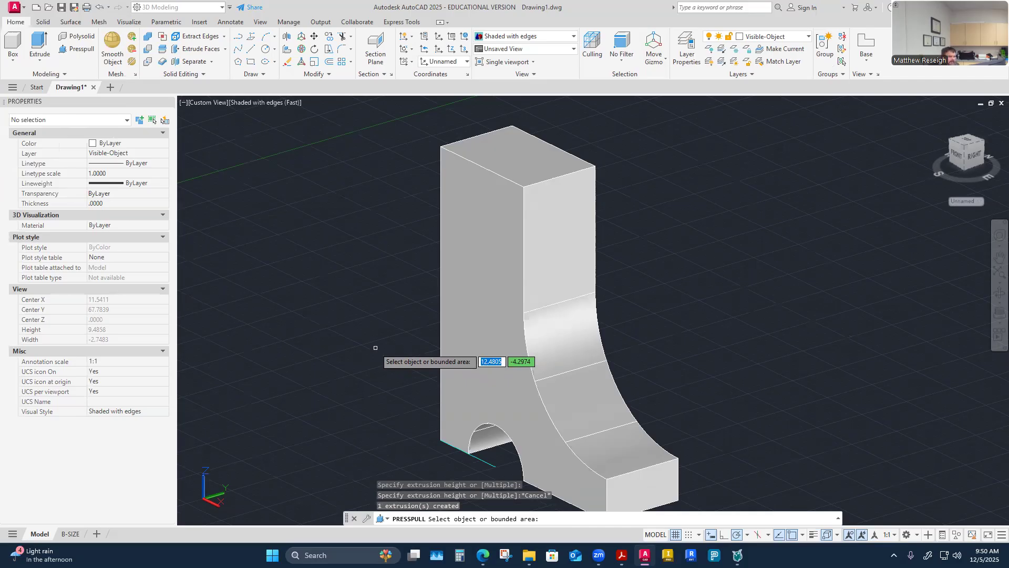
pyautogui.press('Escape')
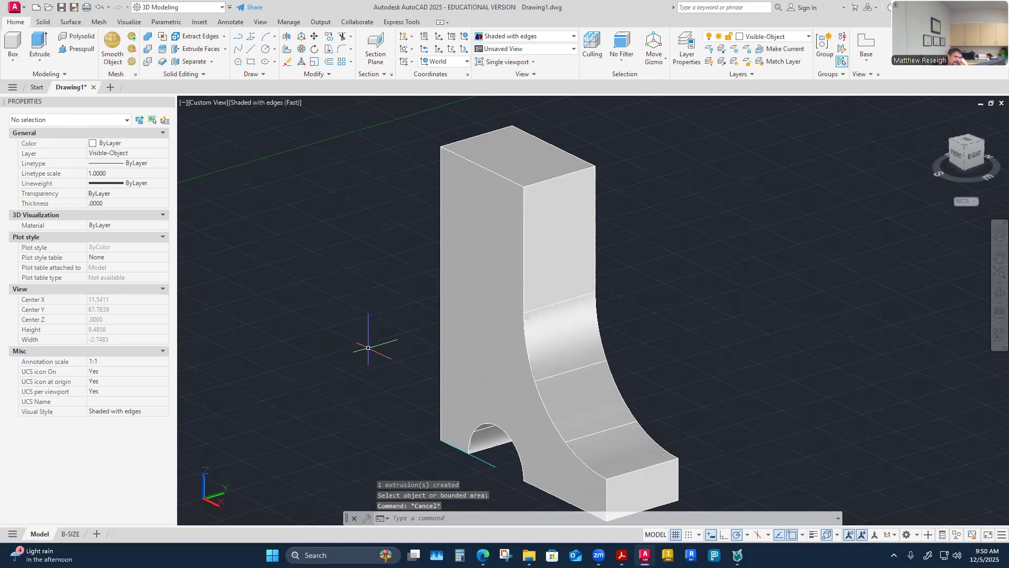
# Switch to the CADD1108-Table.pdf drawing to check the round post's position, diameter and height, and return to AutoCAD
pyautogui.moveTo(366, 345)
pyautogui.keyDown('shift'); pyautogui.mouseDown(button='middle')
pyautogui.moveTo(460, 398)
pyautogui.moveTo(539, 222)
pyautogui.moveTo(549, 226)
pyautogui.mouseUp(button='middle'); pyautogui.keyUp('shift')
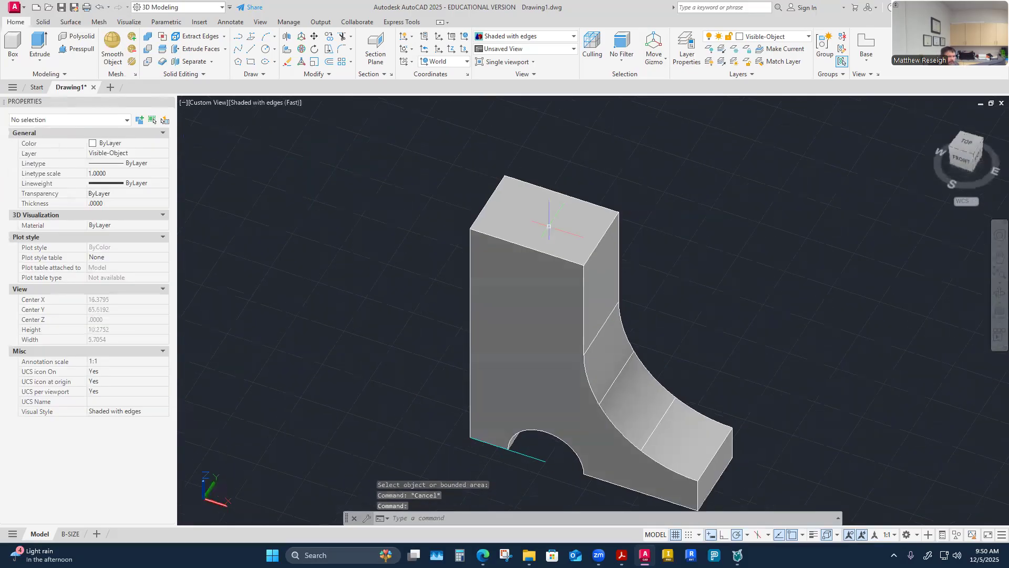
pyautogui.click(622, 555)
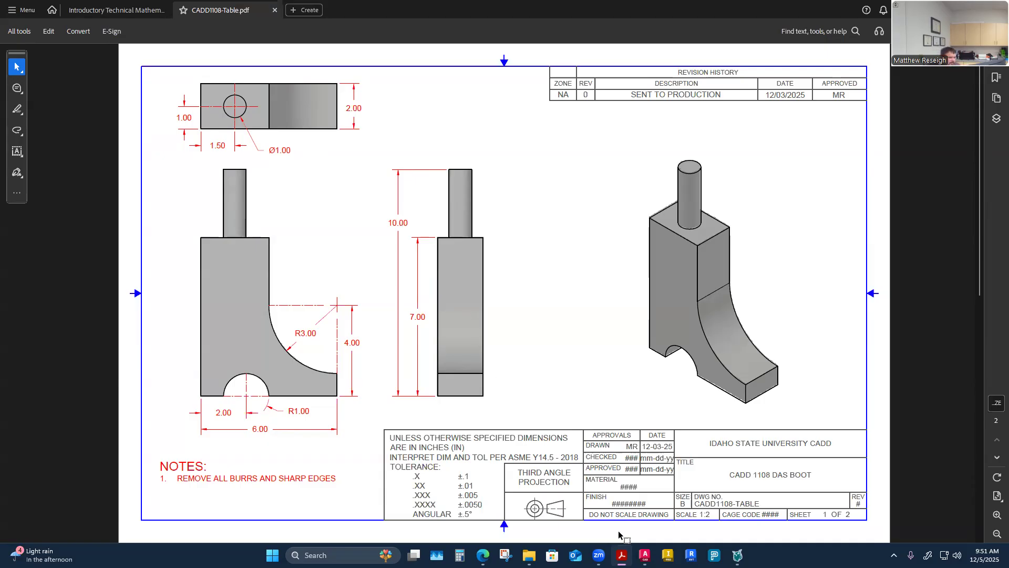
pyautogui.click(645, 555)
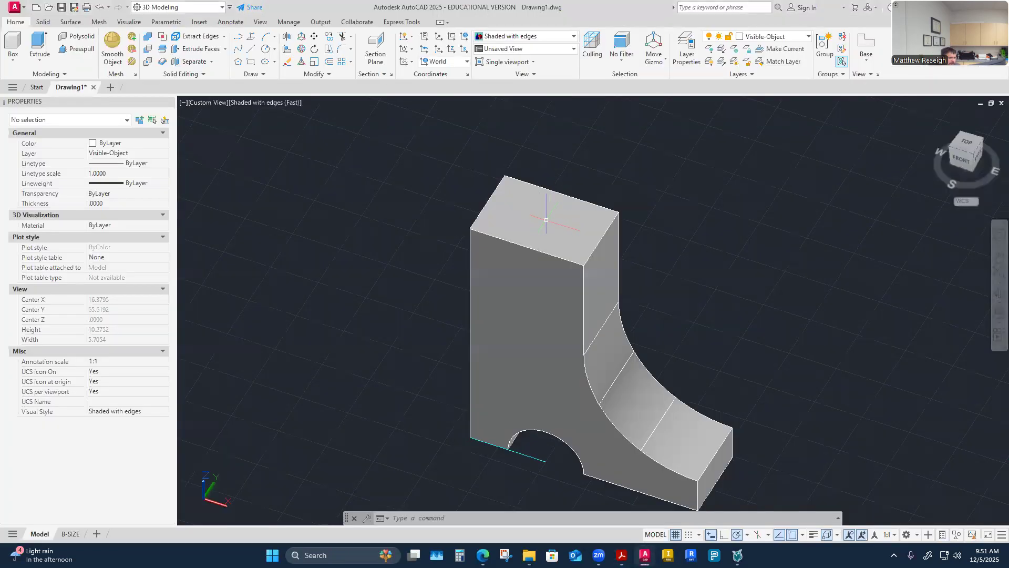
# Check which 3D object snap and regular object snap modes are enabled for locating the centre of the top face
pyautogui.click(836, 535)
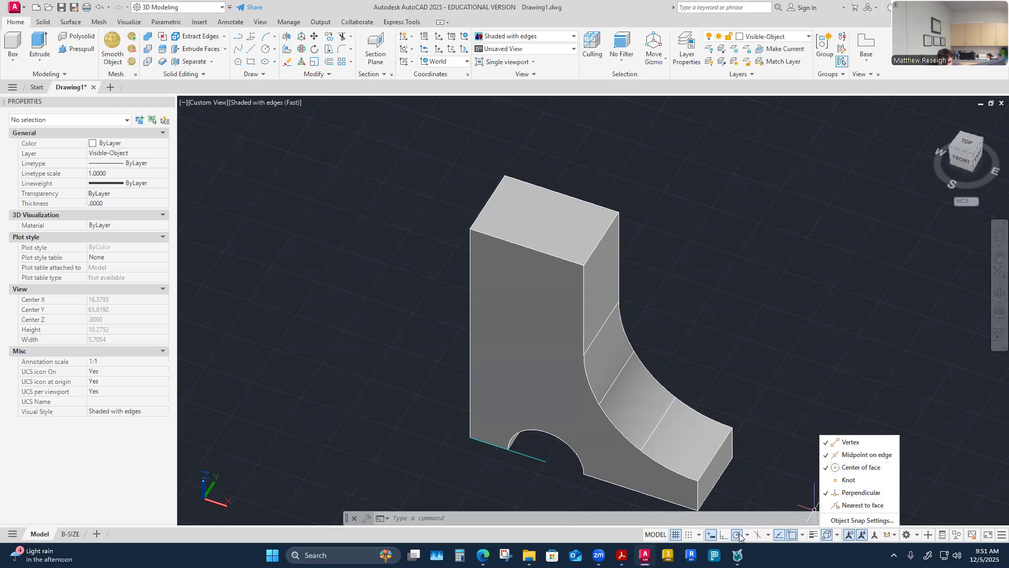
pyautogui.click(803, 535)
pyautogui.click(803, 535)
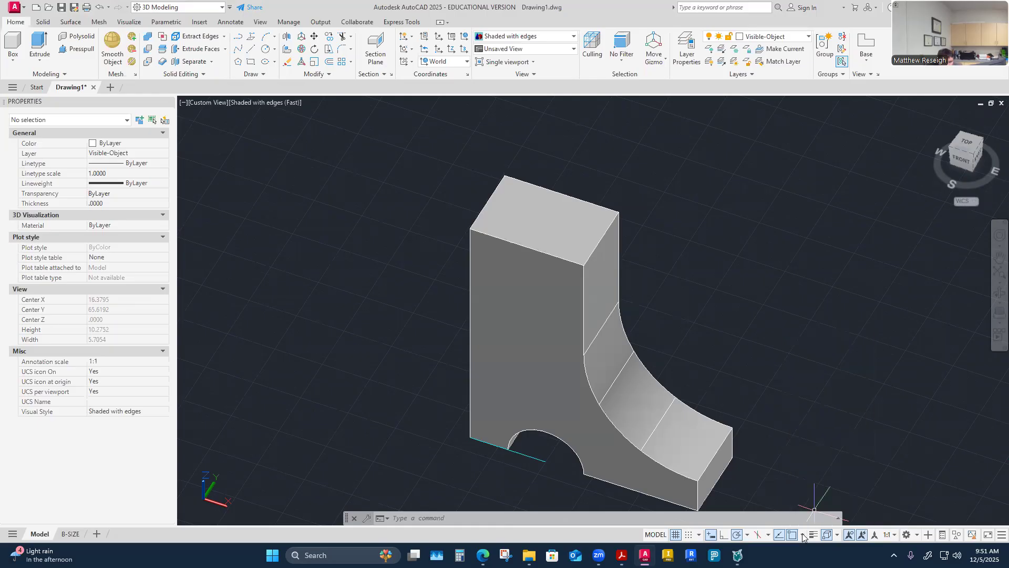
pyautogui.click(803, 535)
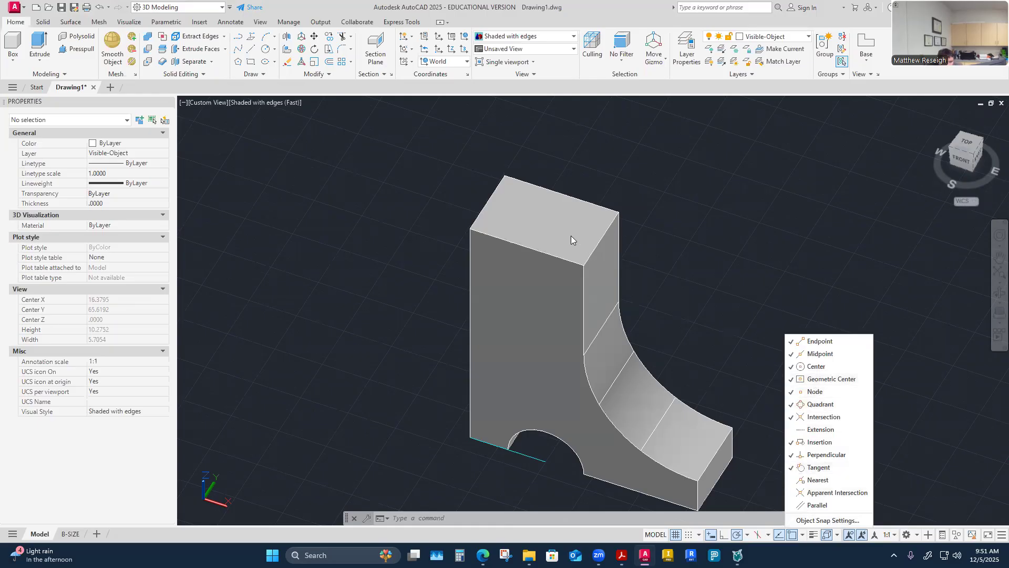
pyautogui.press('Escape')
pyautogui.press('Escape')
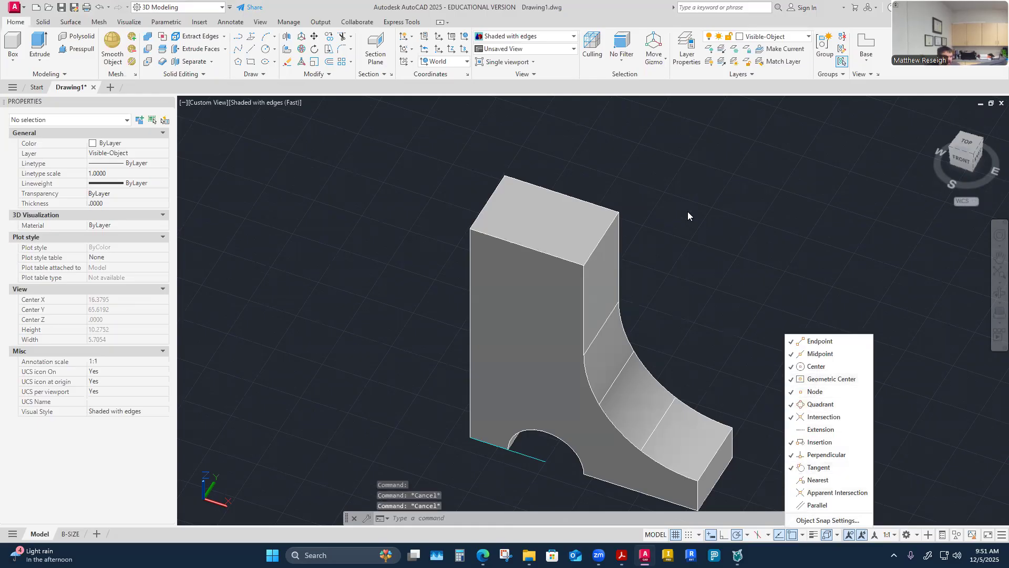
pyautogui.press('Escape')
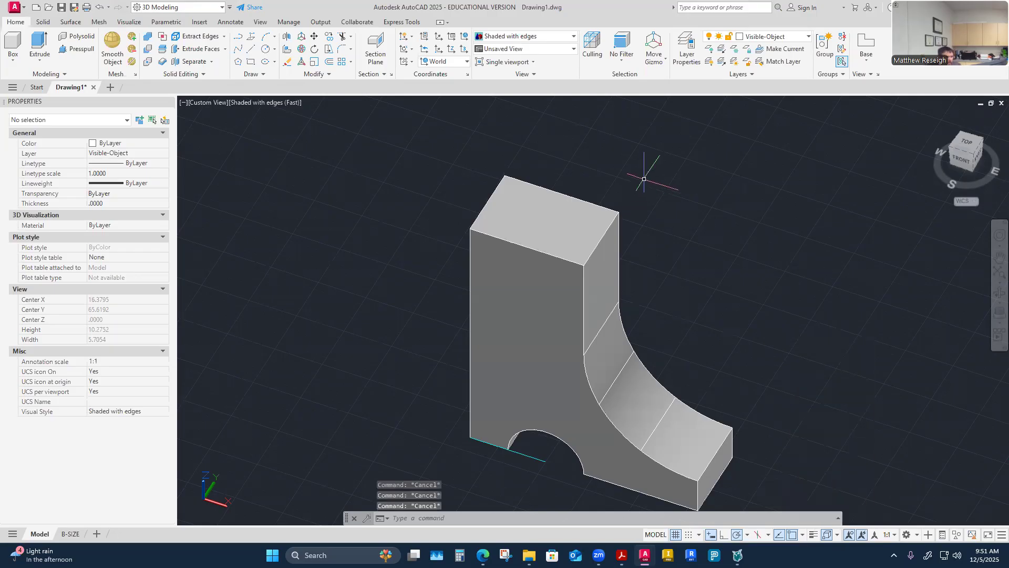
# Add a cylinder with a radius of .5 and a height of 3 at the centre of the boot's top face
pyautogui.click(12, 57)
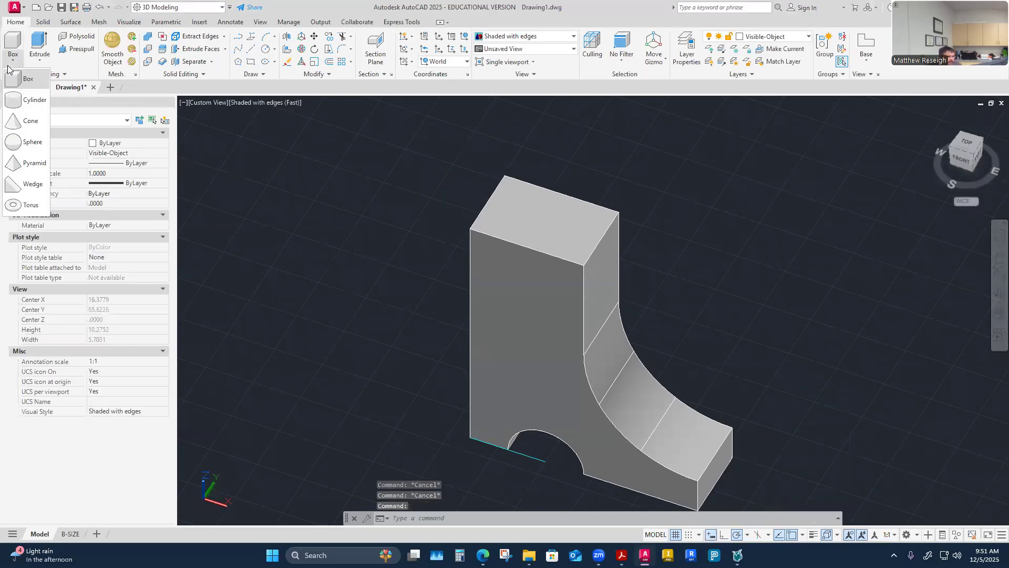
pyautogui.click(28, 101)
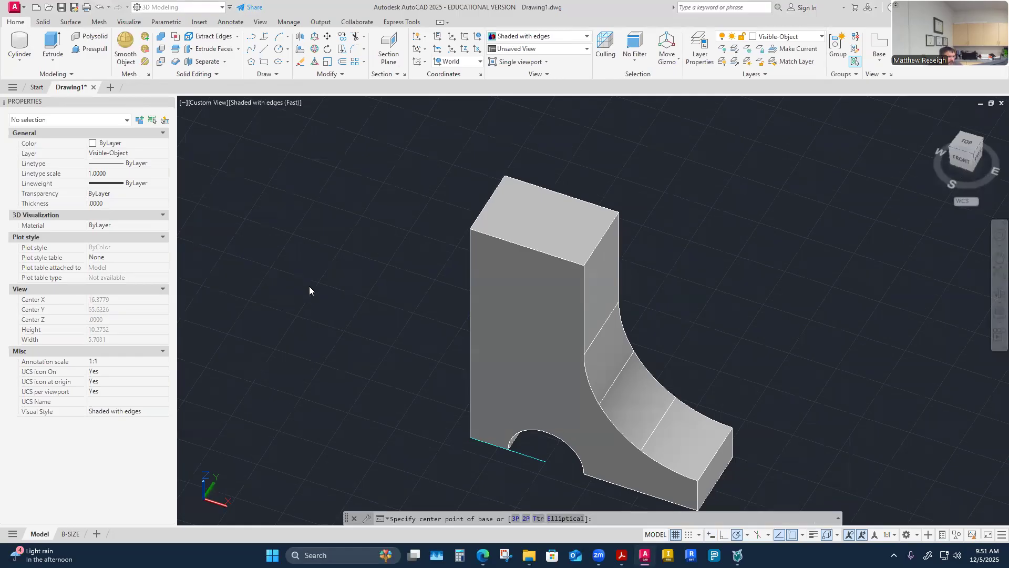
pyautogui.scroll(-1, 309, 286)
pyautogui.keyDown('shift'); pyautogui.moveTo(726, 196); pyautogui.dragTo(711, 174, button='middle'); pyautogui.keyUp('shift')
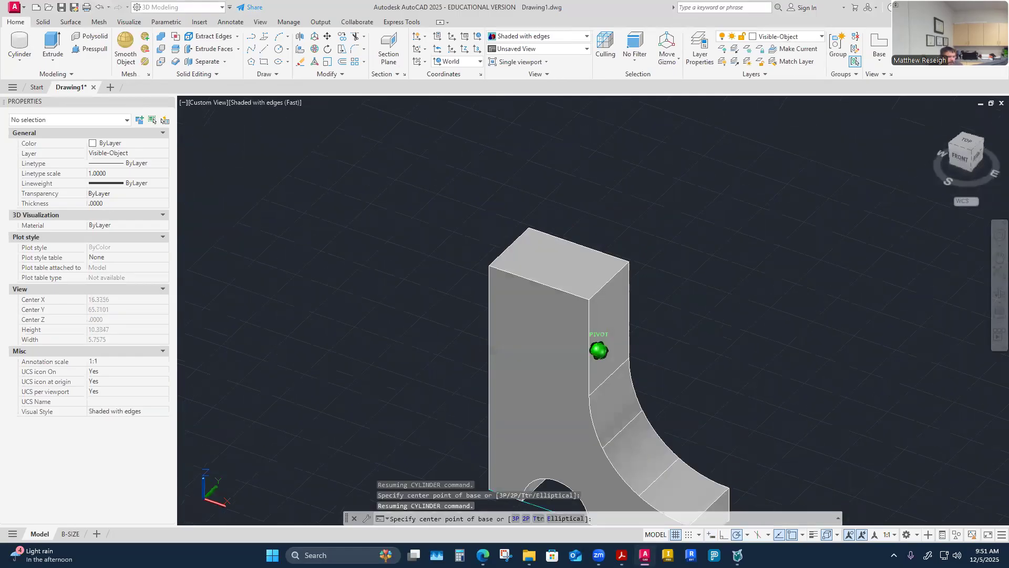
pyautogui.scroll(1, 581, 247)
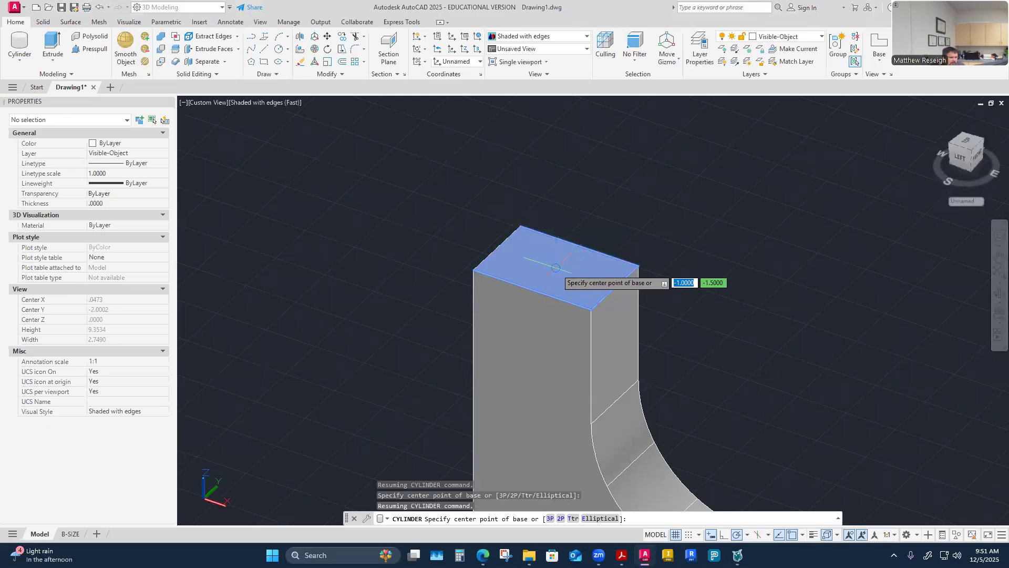
pyautogui.click(556, 268)
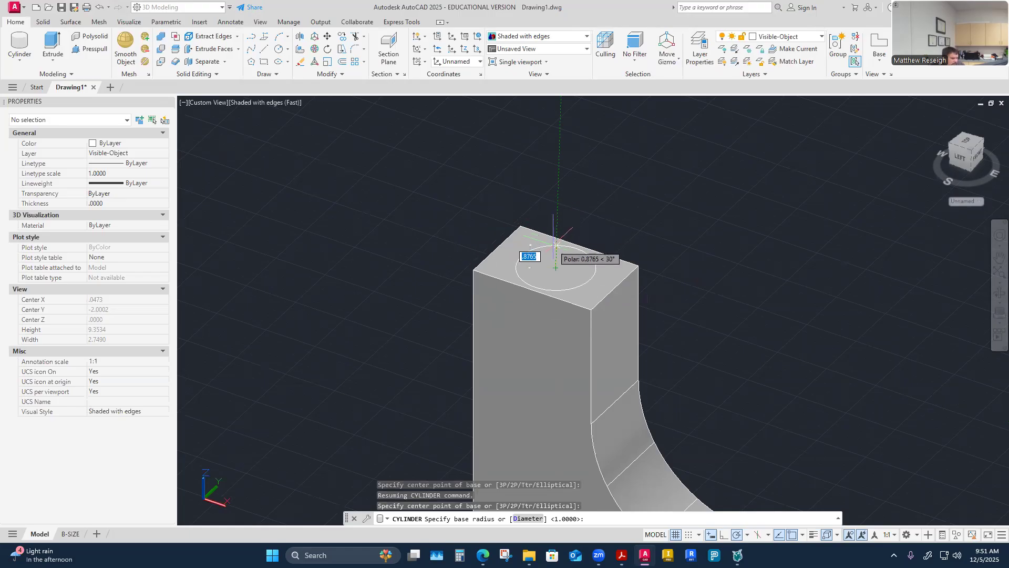
pyautogui.write('.5')
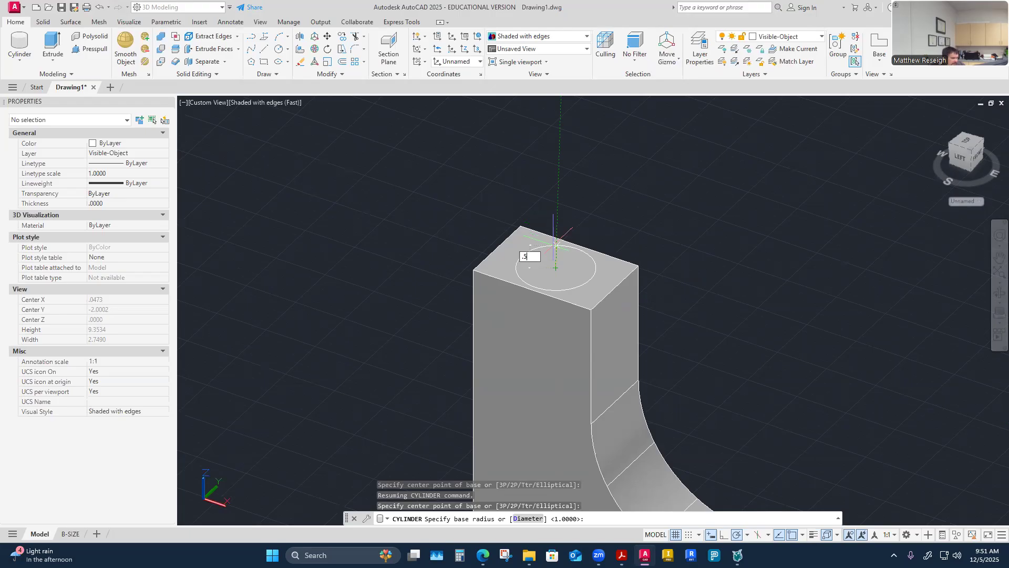
pyautogui.press('Return')
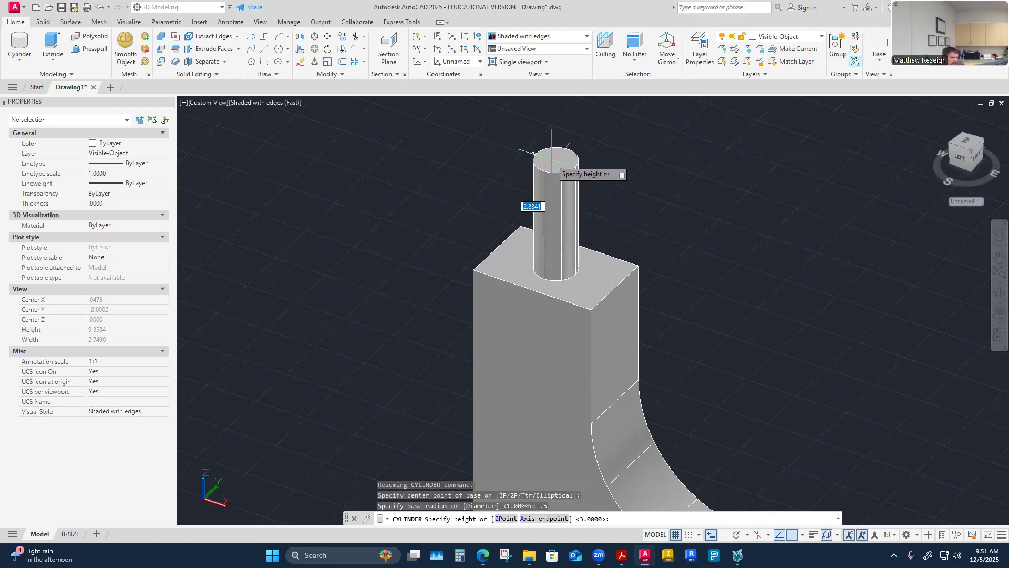
pyautogui.write('3')
pyautogui.press('Return')
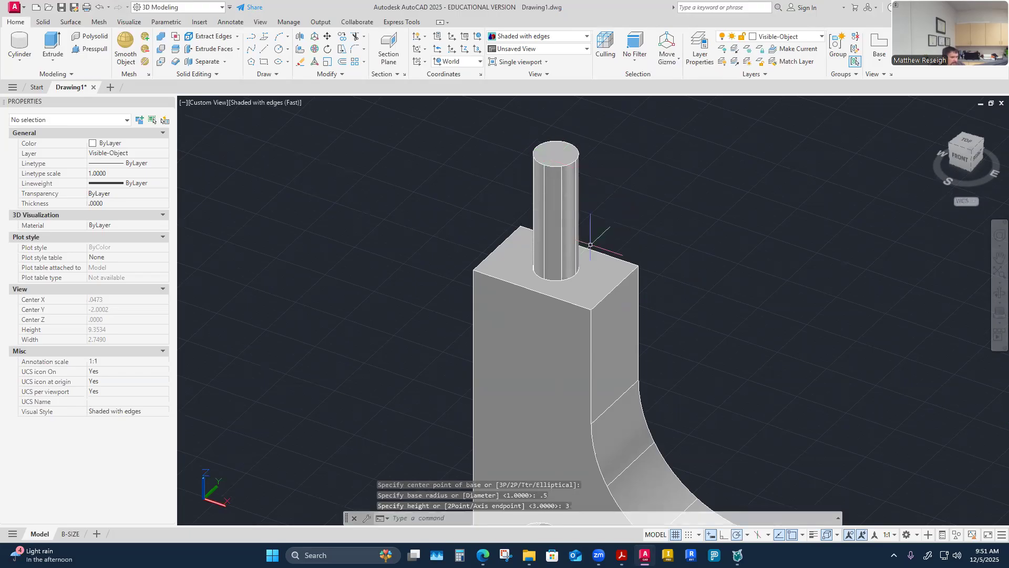
# Select the boot body and the cylindrical post in turn to check whether they are separate solids
pyautogui.keyDown('shift'); pyautogui.moveTo(317, 313); pyautogui.dragTo(314, 319, button='middle'); pyautogui.keyUp('shift')
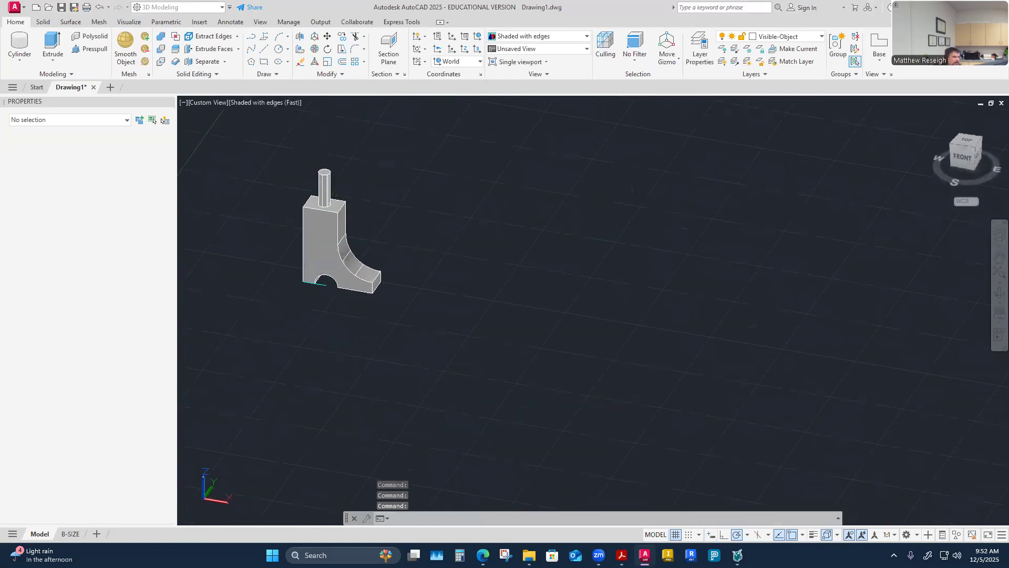
pyautogui.moveTo(489, 322)
pyautogui.keyDown('shift'); pyautogui.mouseDown(button='middle')
pyautogui.moveTo(435, 322)
pyautogui.moveTo(336, 272)
pyautogui.moveTo(357, 315)
pyautogui.moveTo(378, 329)
pyautogui.moveTo(372, 315)
pyautogui.mouseUp(button='middle'); pyautogui.keyUp('shift')
pyautogui.click(428, 312)
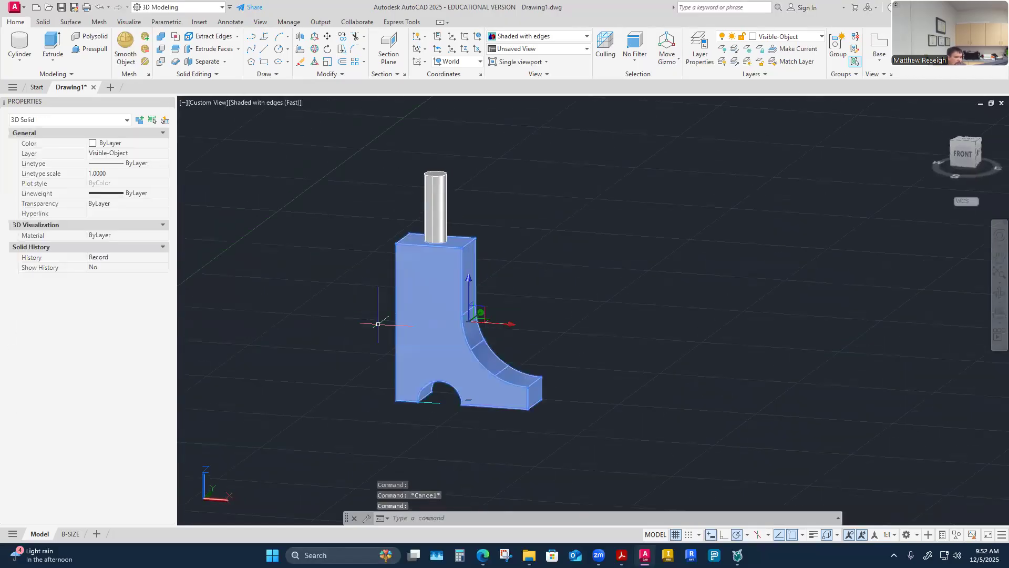
pyautogui.click(358, 313)
pyautogui.press('Escape')
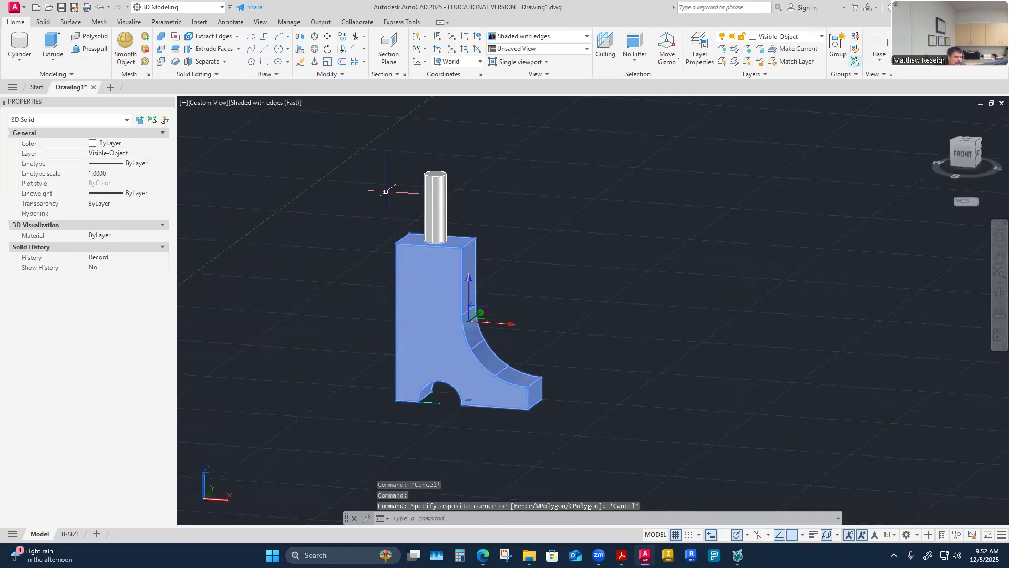
pyautogui.click(434, 200)
pyautogui.press('Escape')
pyautogui.click(406, 310)
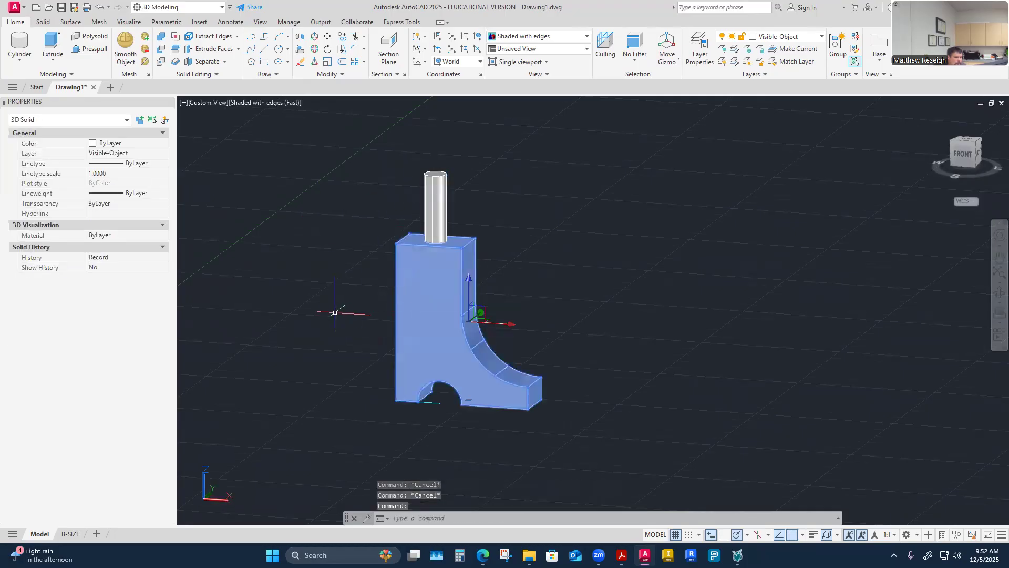
pyautogui.press('Escape')
pyautogui.click(423, 209)
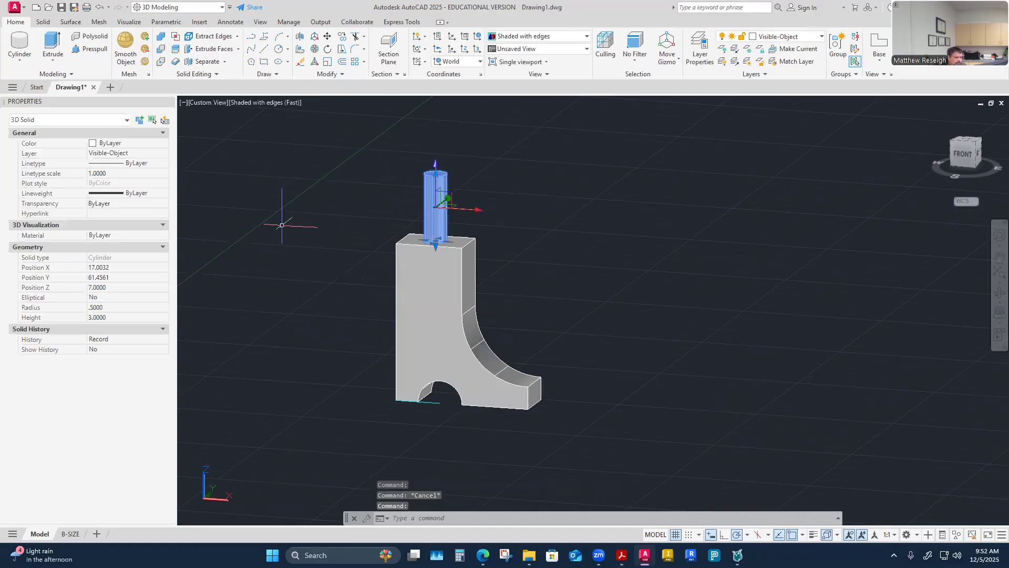
pyautogui.press('Escape')
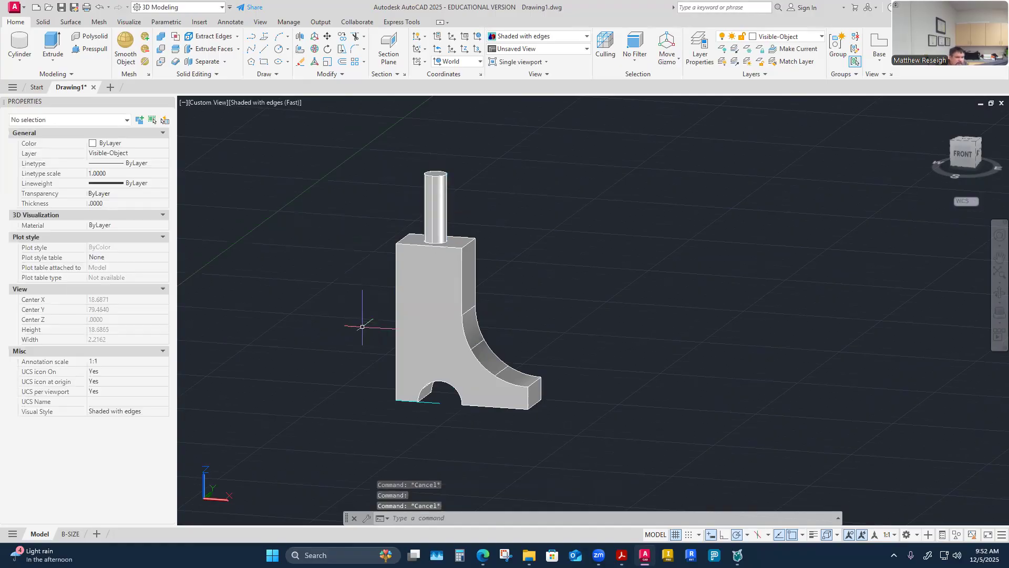
pyautogui.click(327, 37)
pyautogui.click(415, 324)
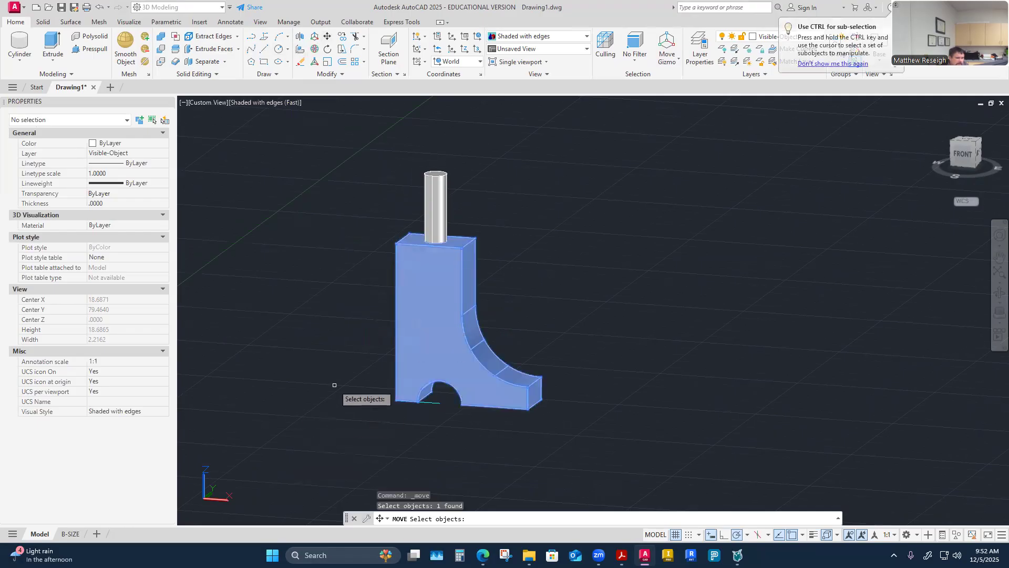
pyautogui.press('Return')
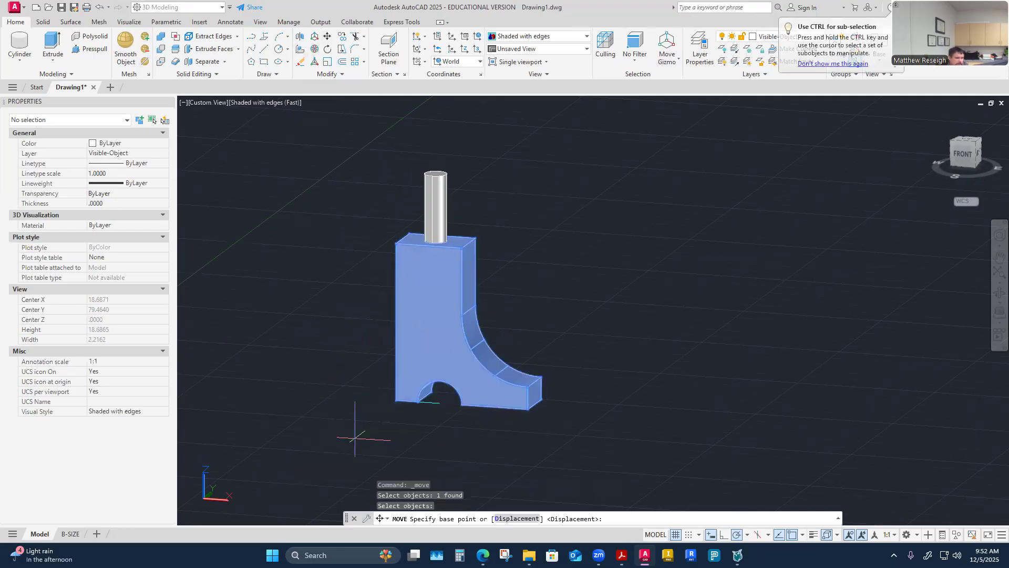
pyautogui.click(440, 402)
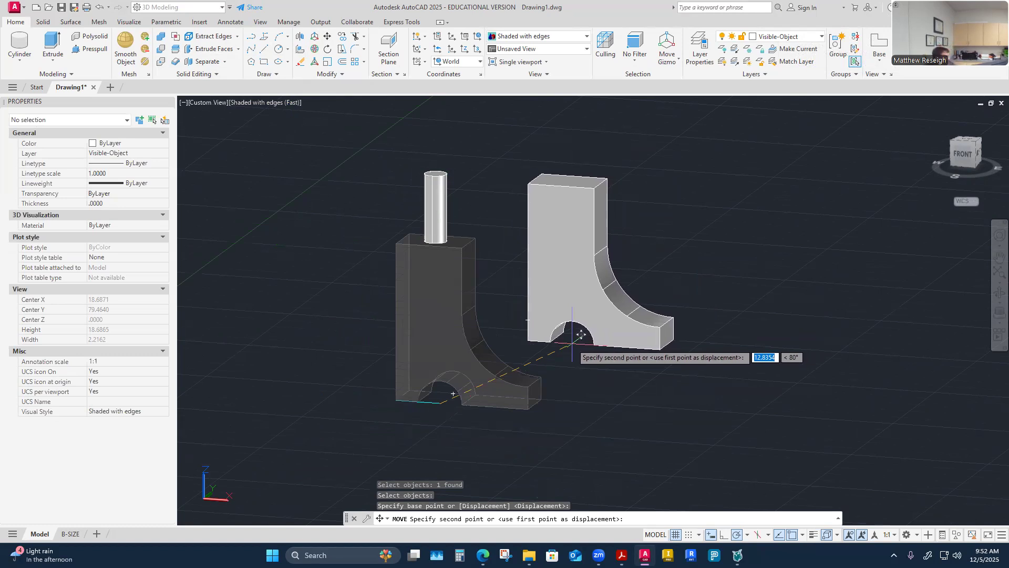
pyautogui.press('Escape')
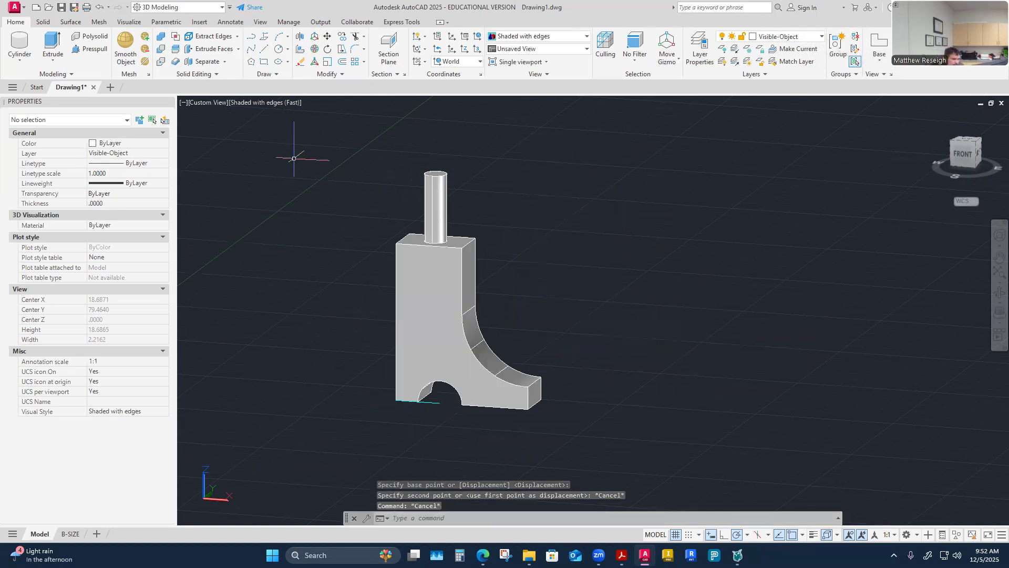
# Union the cylindrical post with the boot body and select the result to check it
pyautogui.click(163, 38)
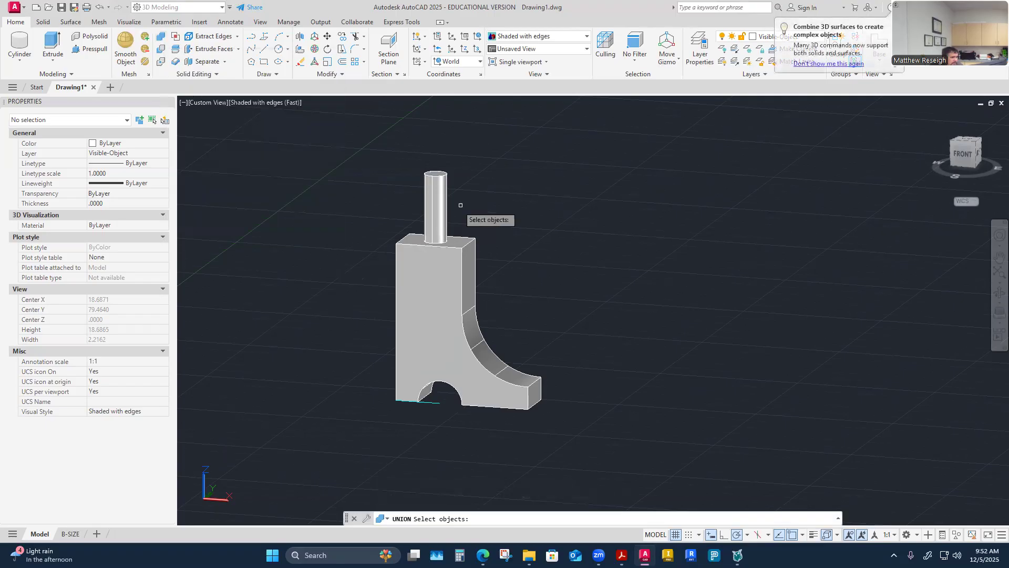
pyautogui.click(442, 211)
pyautogui.click(430, 296)
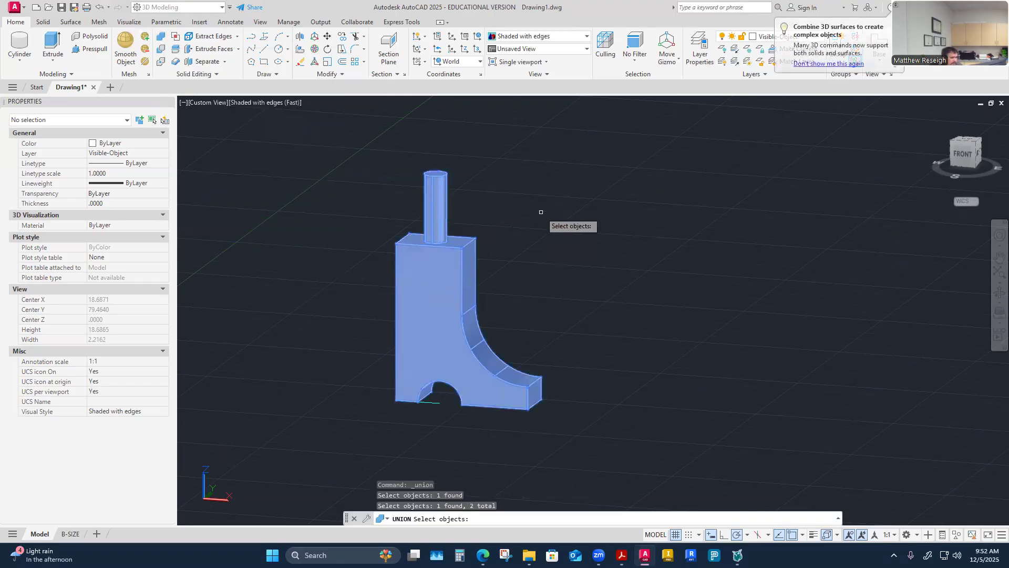
pyautogui.press('Return')
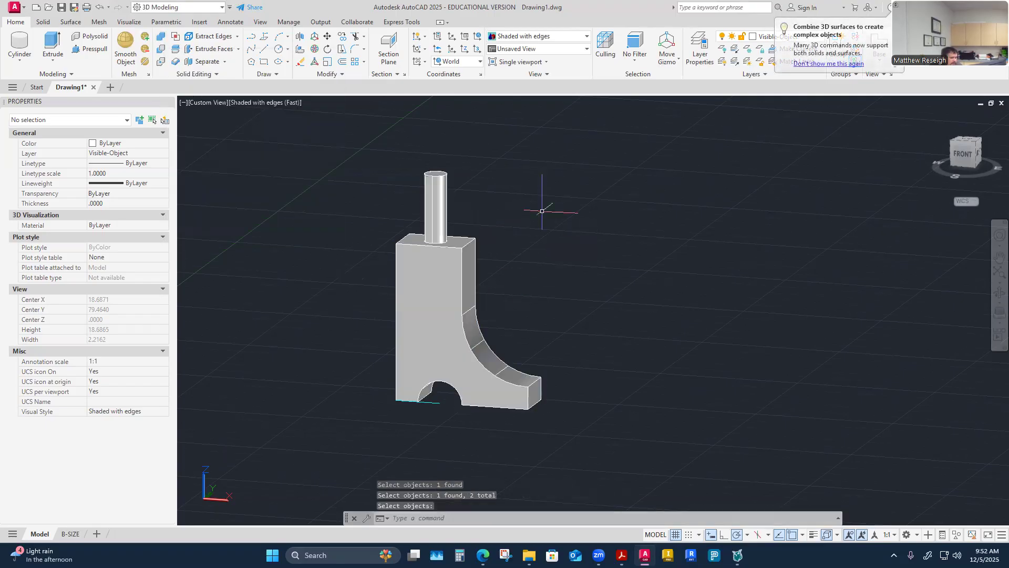
pyautogui.click(430, 284)
pyautogui.press('Escape')
pyautogui.press('Escape')
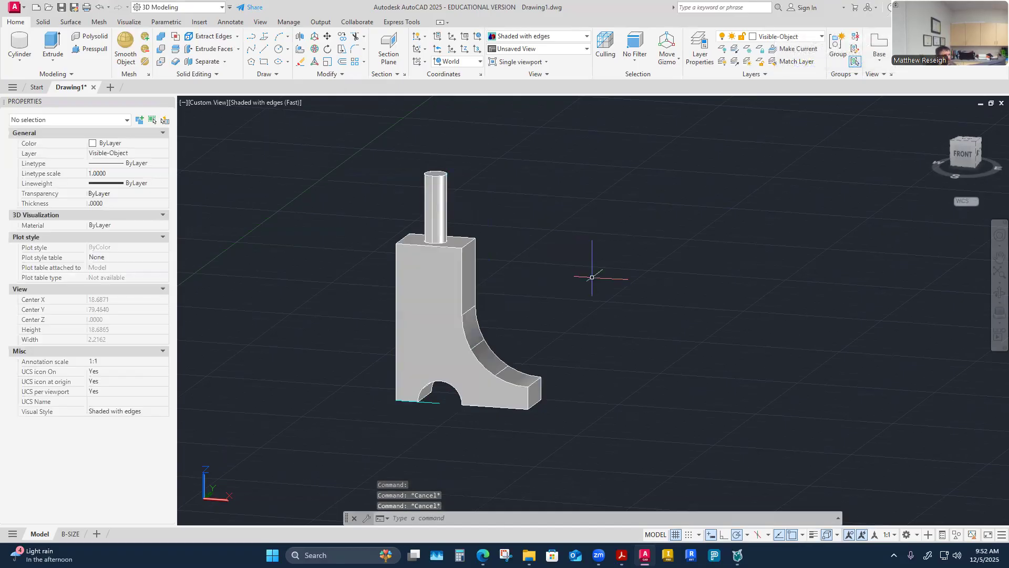
# Undo the union and select the post and the boot body individually to check them
pyautogui.scroll(-3, 556, 316)
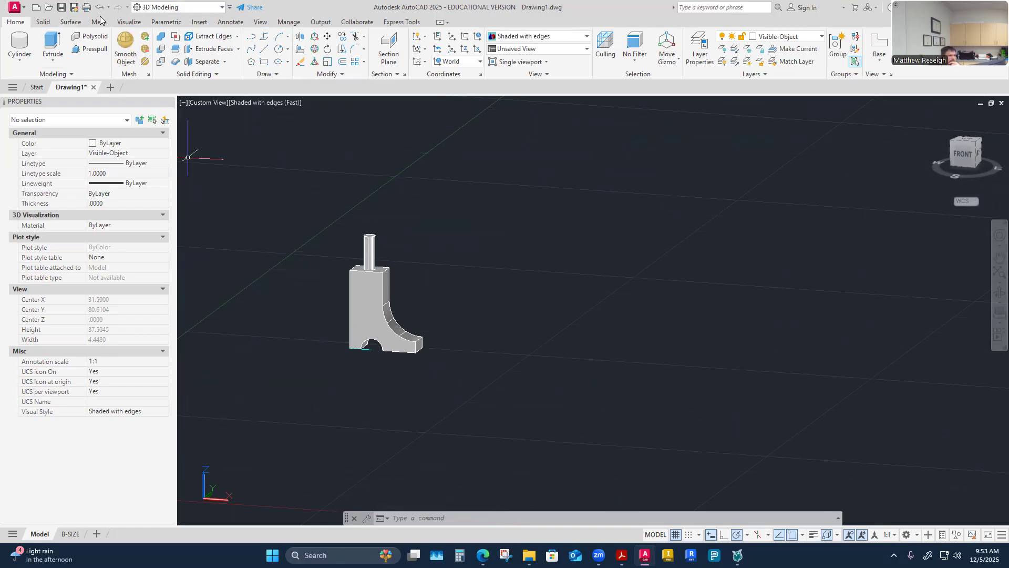
pyautogui.hotkey('ctrl', 'z')
pyautogui.click(432, 224)
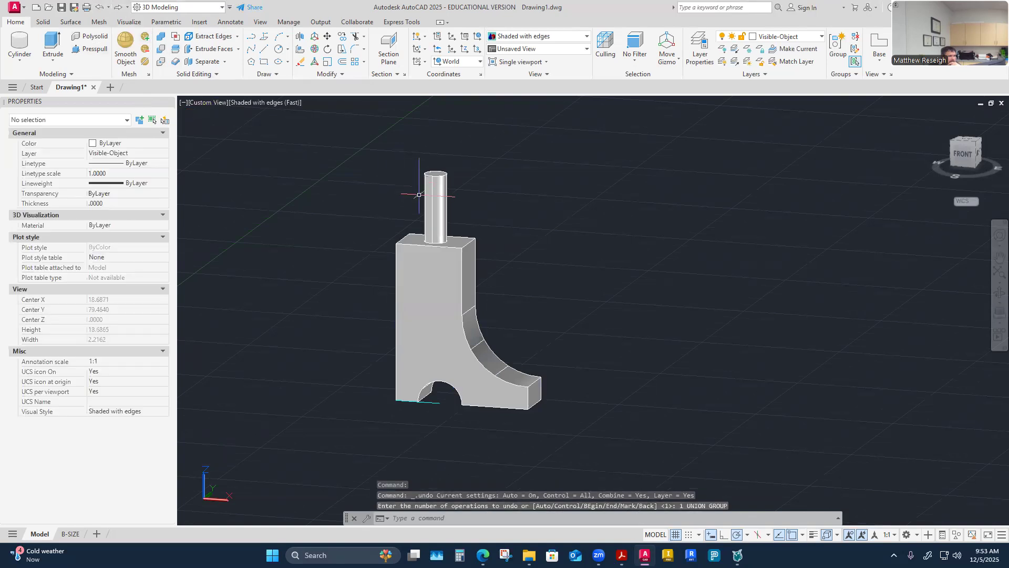
pyautogui.click(436, 208)
pyautogui.press('Escape')
pyautogui.click(450, 277)
pyautogui.press('Escape')
pyautogui.click(442, 202)
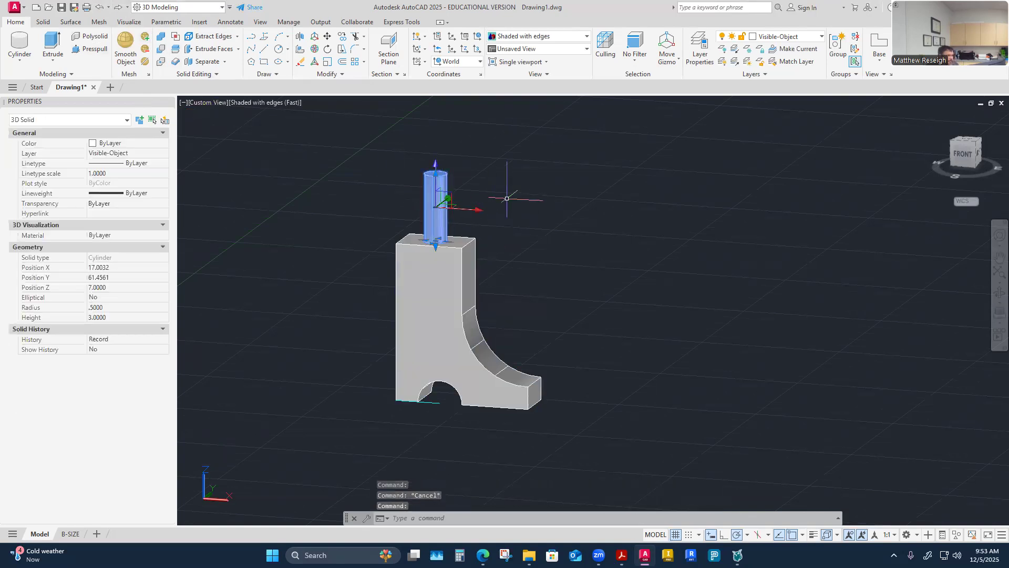
pyautogui.press('Escape')
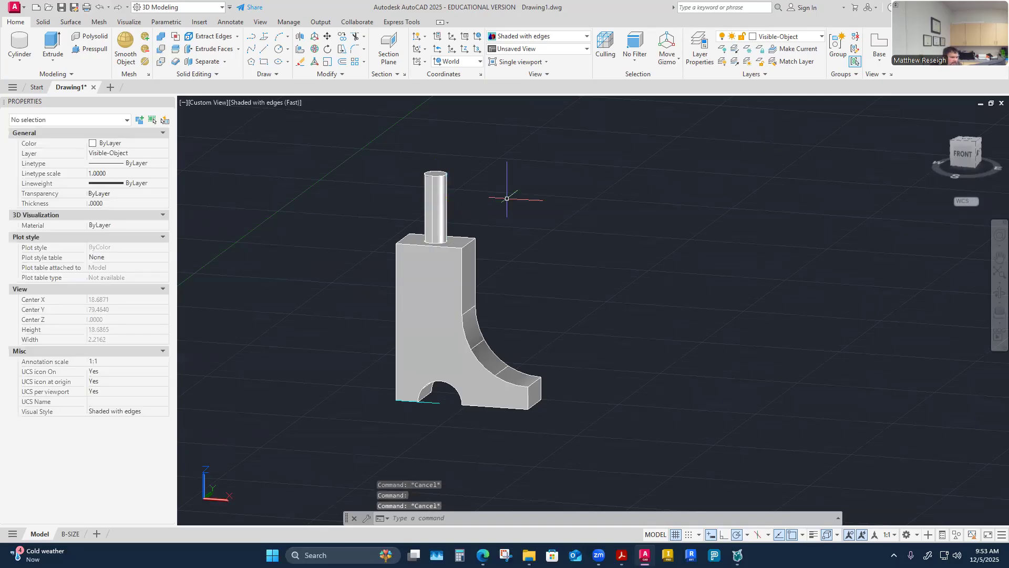
# Join the cylindrical post and the boot body into a single solid with the Union command
pyautogui.click(161, 35)
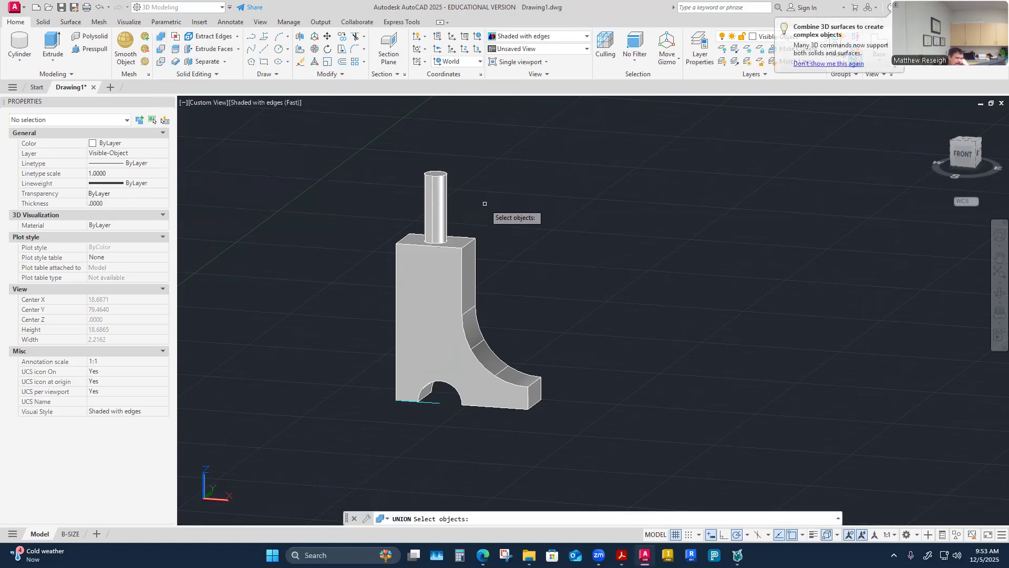
pyautogui.click(442, 200)
pyautogui.click(469, 255)
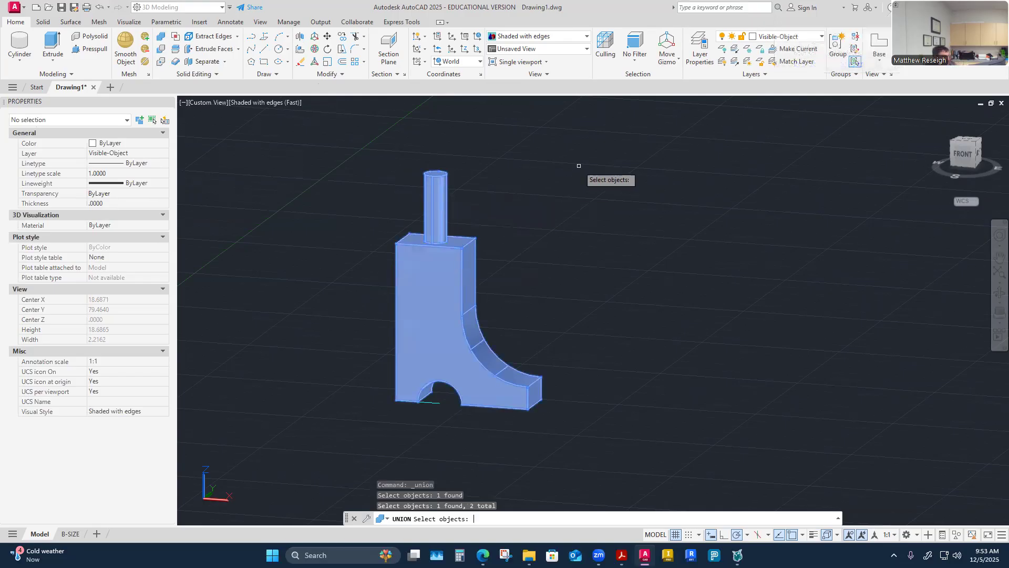
pyautogui.press('Return')
pyautogui.click(440, 210)
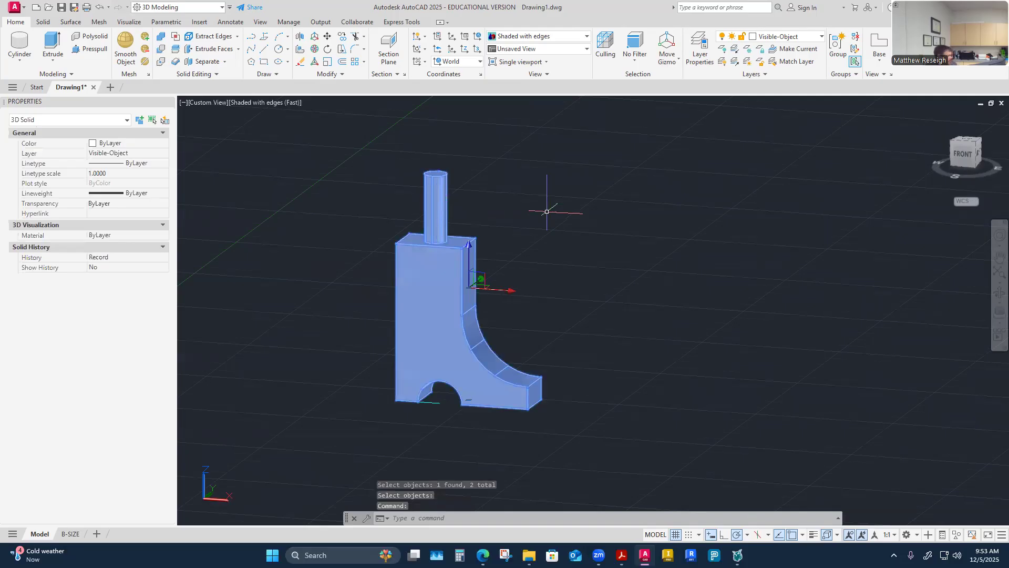
pyautogui.press('Escape')
pyautogui.press('Escape')
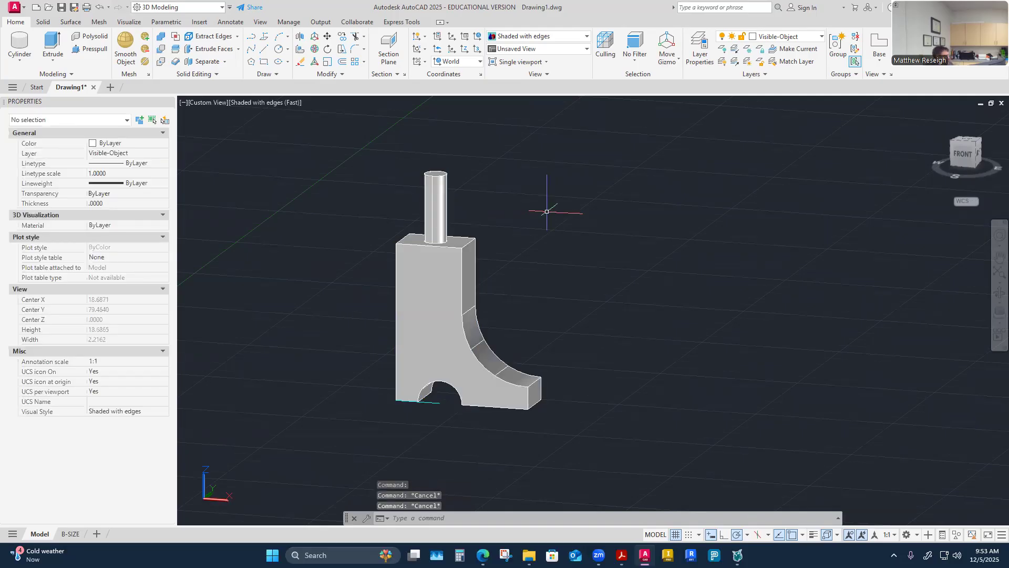
pyautogui.moveTo(509, 191)
pyautogui.keyDown('shift'); pyautogui.mouseDown(button='middle')
pyautogui.moveTo(502, 300)
pyautogui.moveTo(480, 294)
pyautogui.moveTo(470, 412)
pyautogui.moveTo(544, 381)
pyautogui.moveTo(455, 402)
pyautogui.mouseUp(button='middle'); pyautogui.keyUp('shift')
pyautogui.keyDown('shift'); pyautogui.moveTo(347, 266); pyautogui.dragTo(371, 269, button='middle'); pyautogui.keyUp('shift')
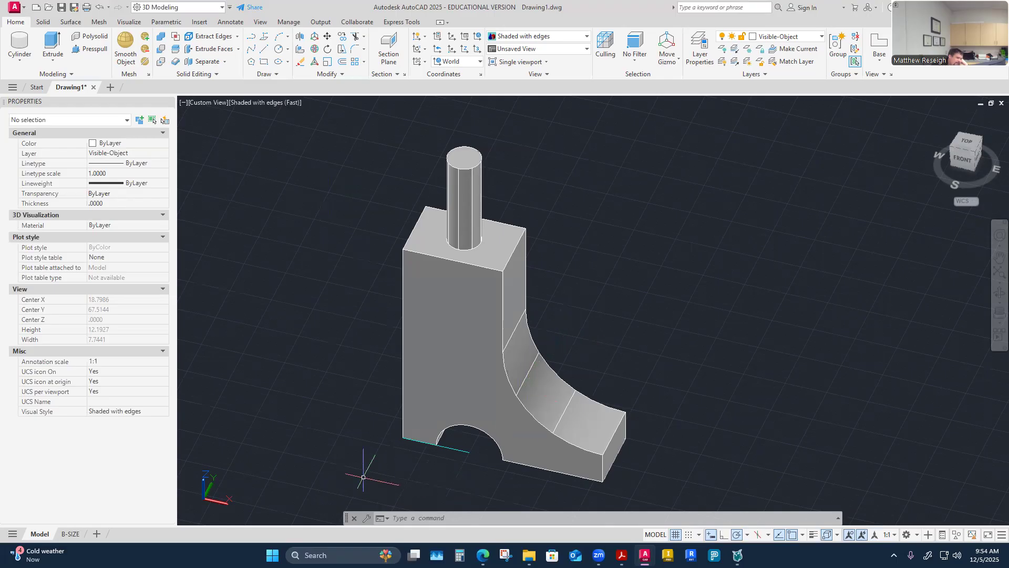
pyautogui.scroll(-4, 400, 364)
pyautogui.scroll(3, 425, 399)
pyautogui.scroll(-6, 507, 389)
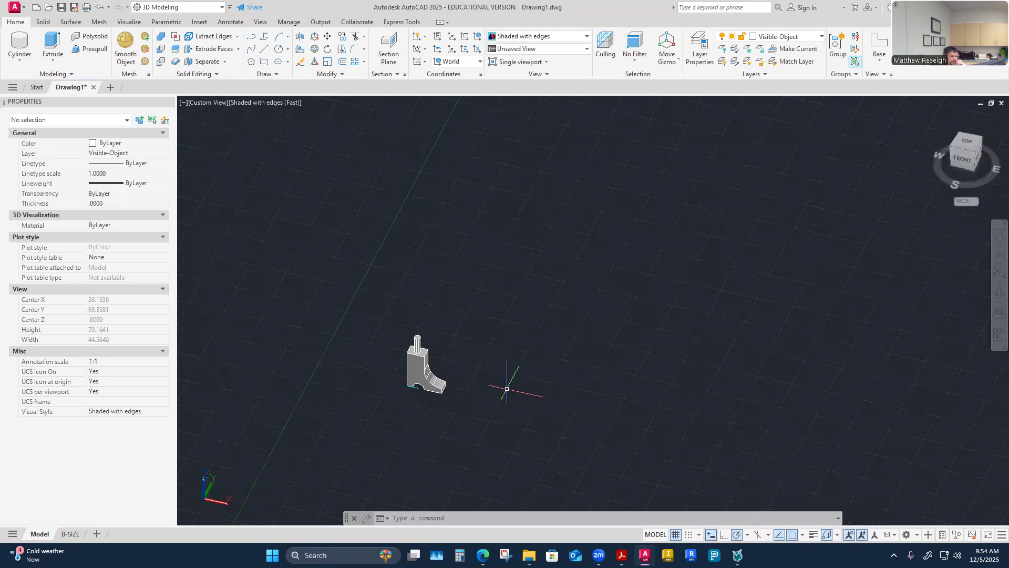
pyautogui.scroll(4, 506, 388)
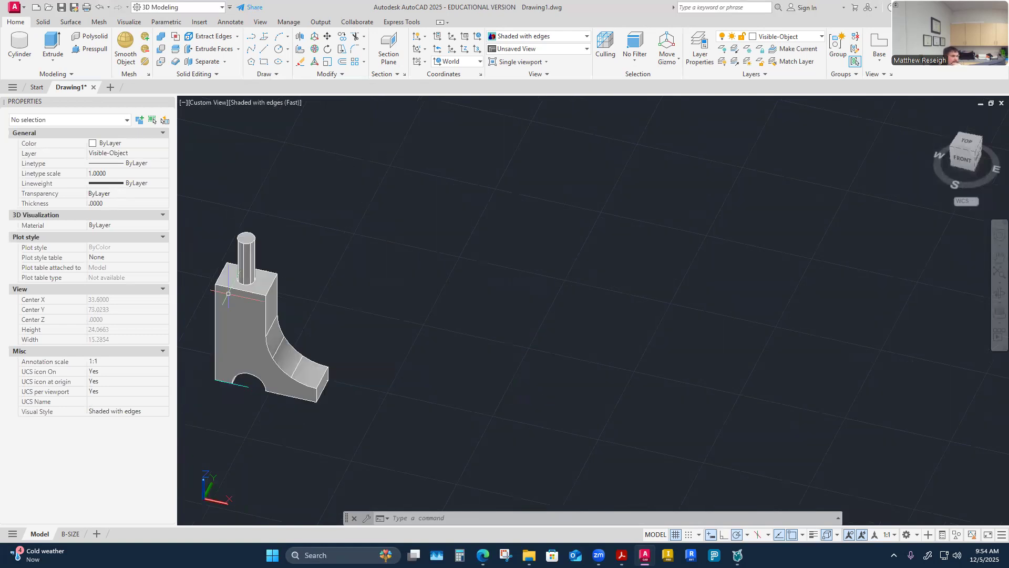
pyautogui.click(20, 59)
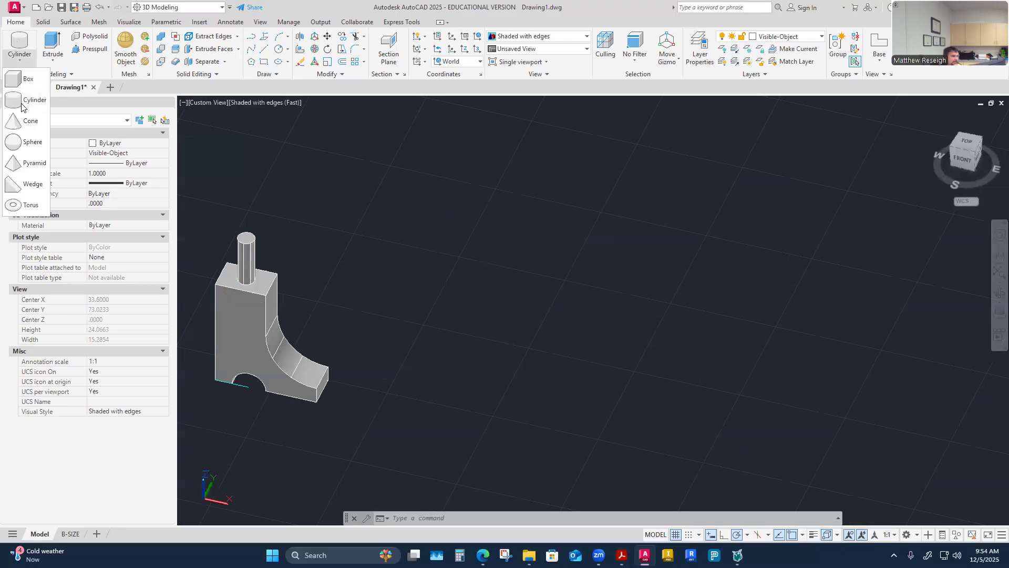
pyautogui.click(311, 222)
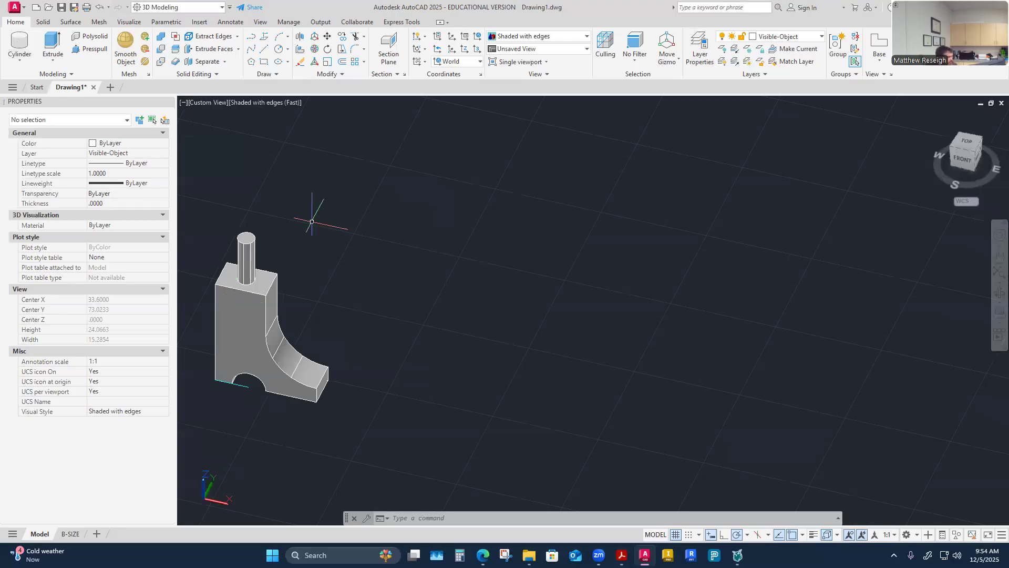
# Switch to CADD1108-Table.pdf in Acrobat and examine the dimensions on the table sheet, comparing it with the boot sheet
pyautogui.hotkey('alt', 'Tab')
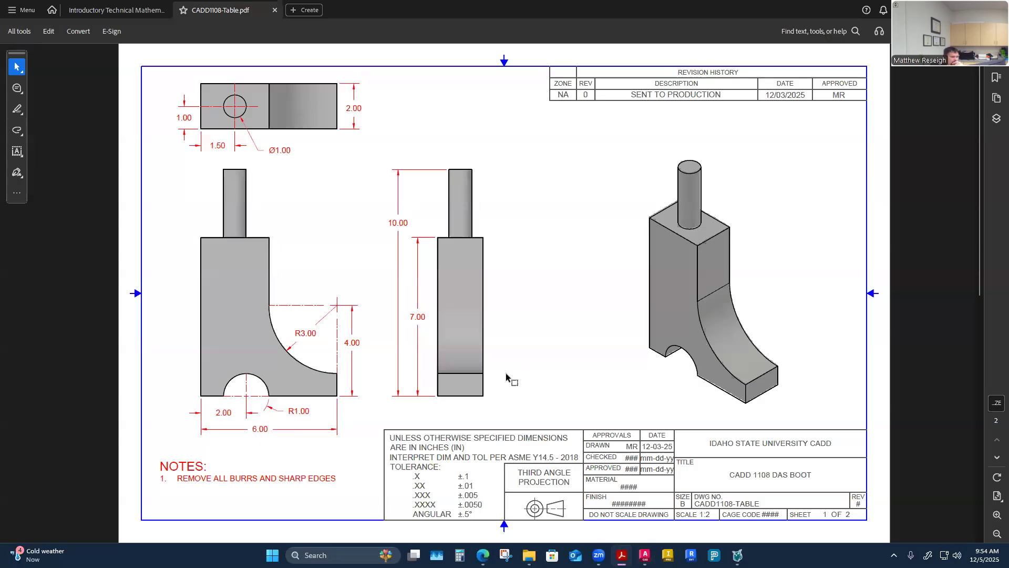
pyautogui.scroll(-2, 506, 377)
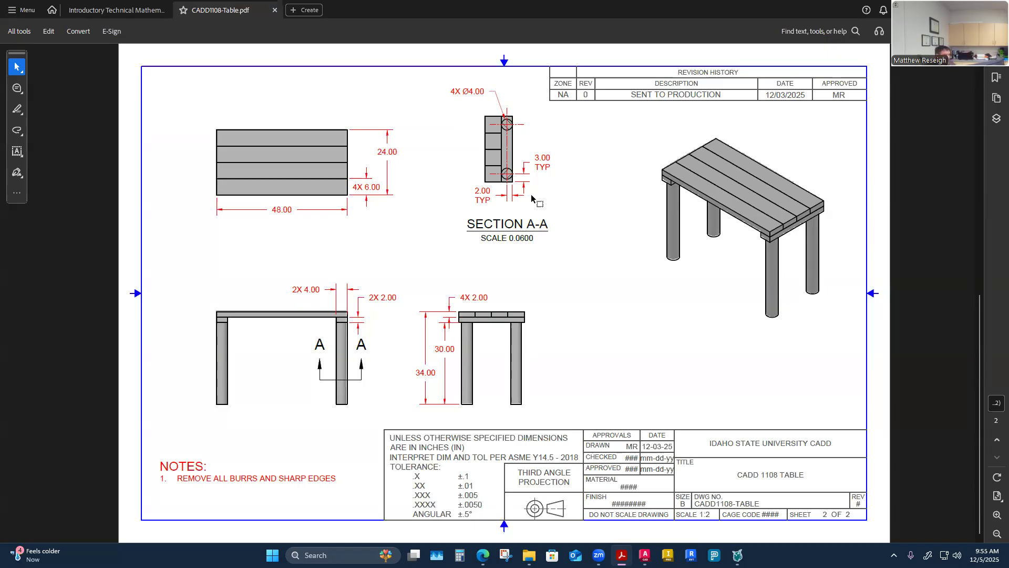
pyautogui.scroll(2, 617, 309)
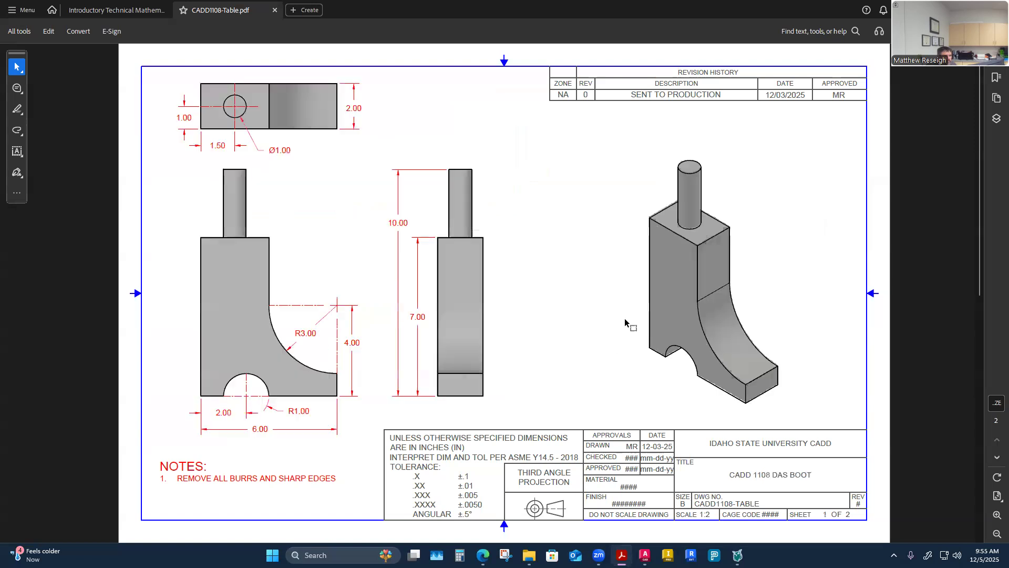
pyautogui.scroll(-2, 624, 322)
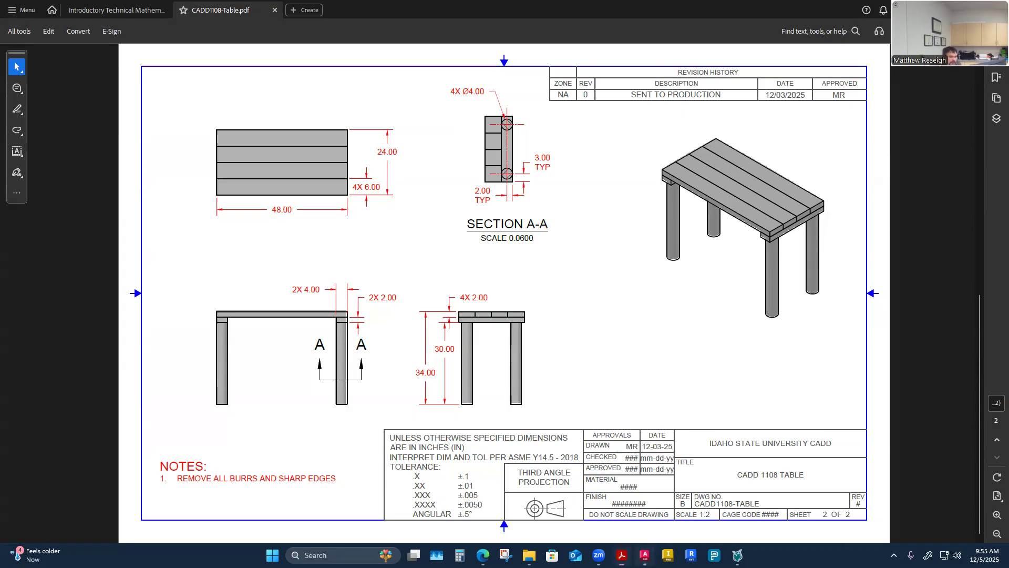
# Switch back to AutoCAD and set the current UCS to World for modelling beside the boot
pyautogui.click(645, 555)
pyautogui.scroll(-5, 398, 281)
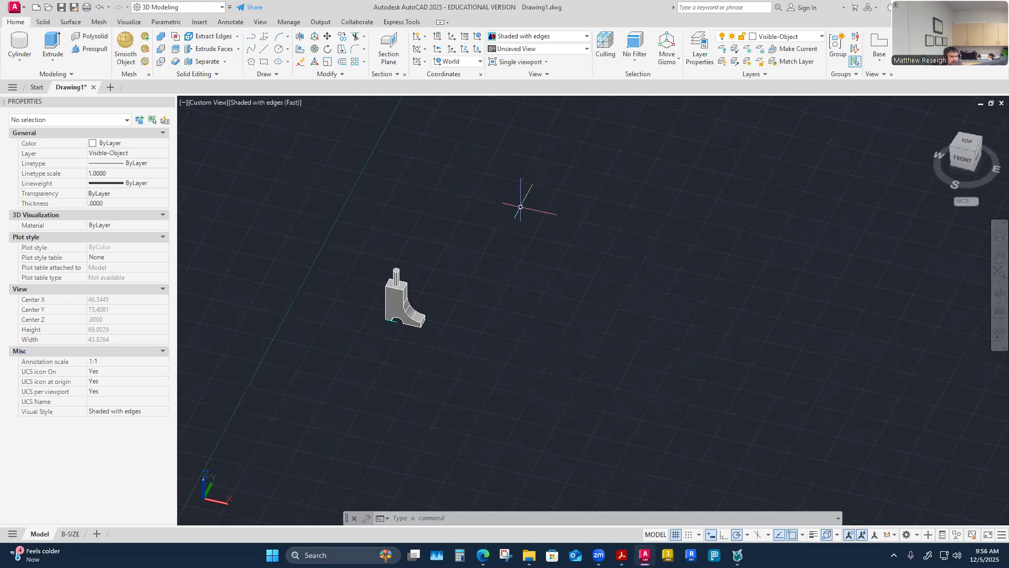
pyautogui.click(479, 61)
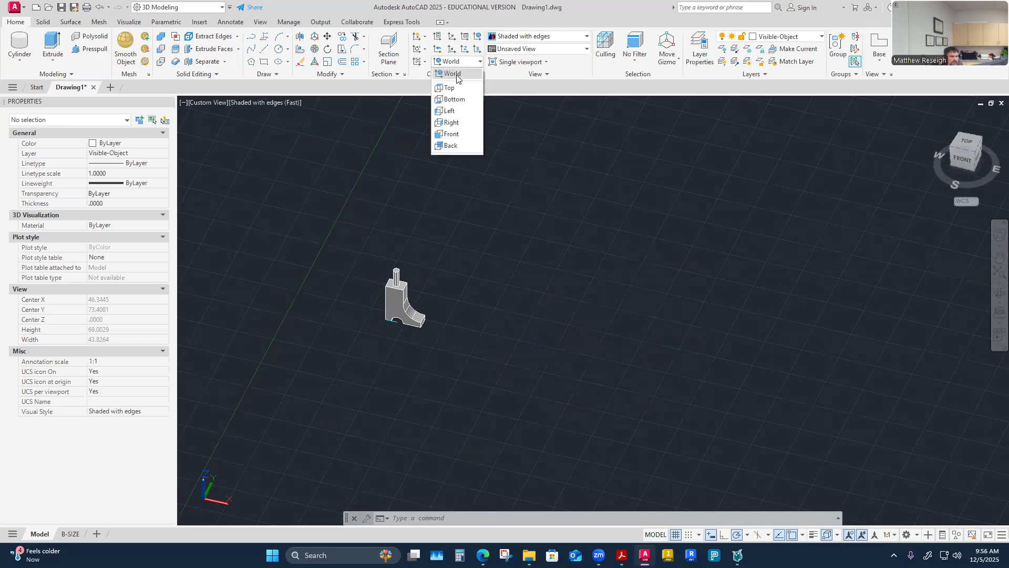
pyautogui.click(457, 75)
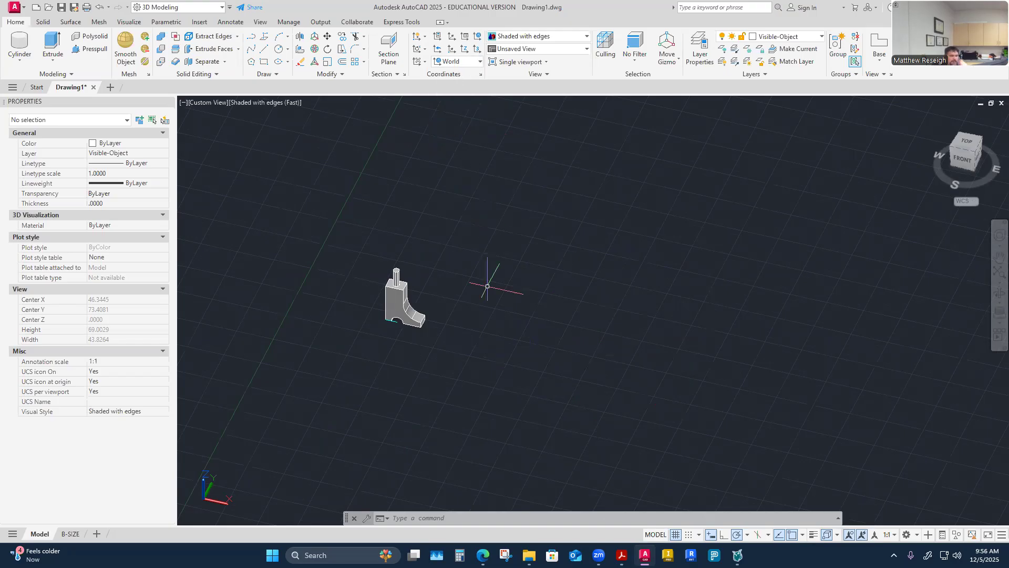
pyautogui.scroll(-1, 471, 286)
pyautogui.scroll(1, 515, 361)
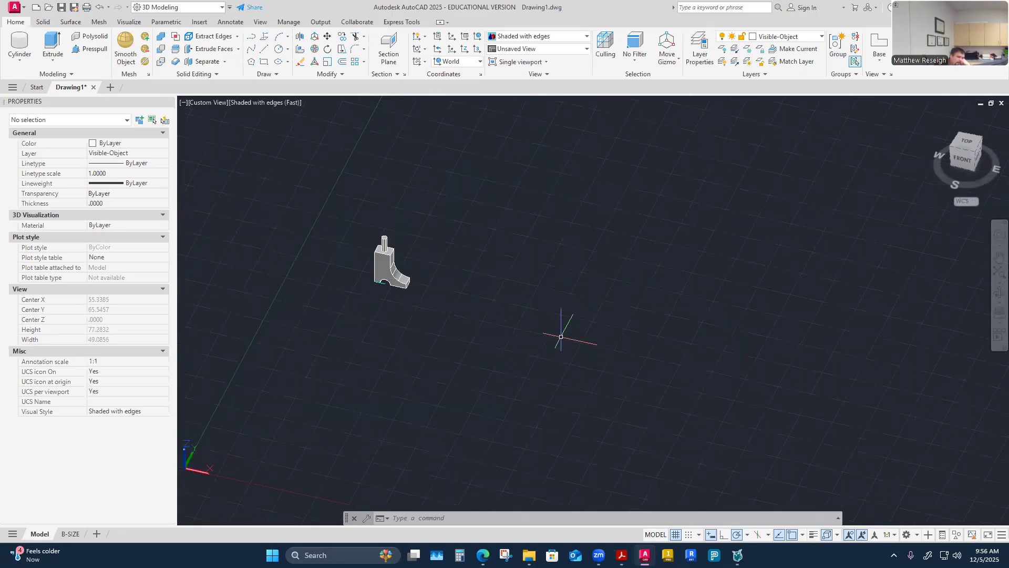
# Model a board beside the existing leg as a box 48 long, 6 wide and 2 high
pyautogui.keyDown('shift'); pyautogui.moveTo(444, 347); pyautogui.dragTo(430, 347, button='middle'); pyautogui.keyUp('shift')
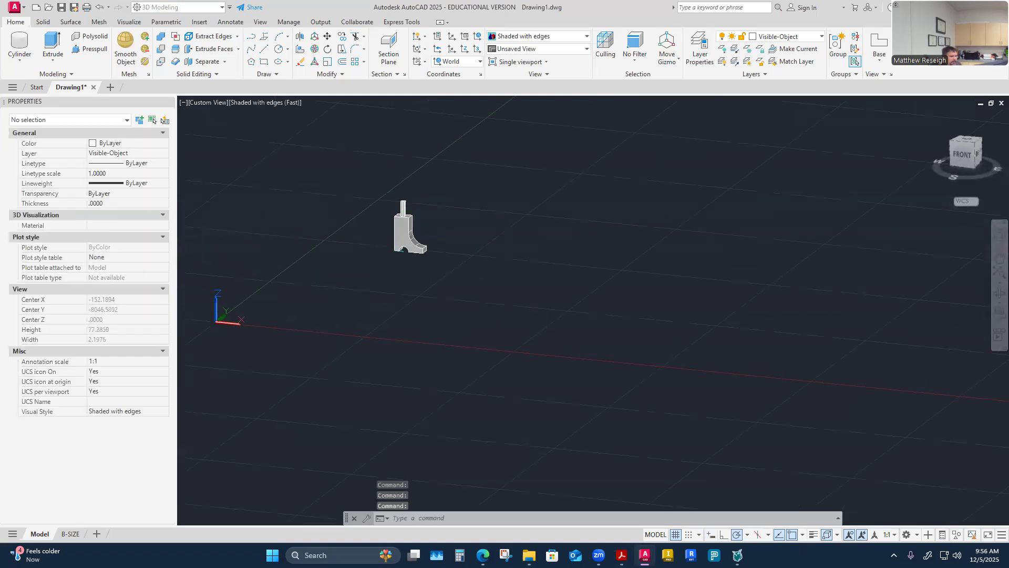
pyautogui.keyDown('shift'); pyautogui.moveTo(497, 396); pyautogui.dragTo(480, 333, button='middle'); pyautogui.keyUp('shift')
pyautogui.keyDown('shift'); pyautogui.moveTo(468, 412); pyautogui.dragTo(457, 345, button='middle'); pyautogui.keyUp('shift')
pyautogui.keyDown('shift'); pyautogui.moveTo(517, 282); pyautogui.dragTo(520, 289, button='middle'); pyautogui.keyUp('shift')
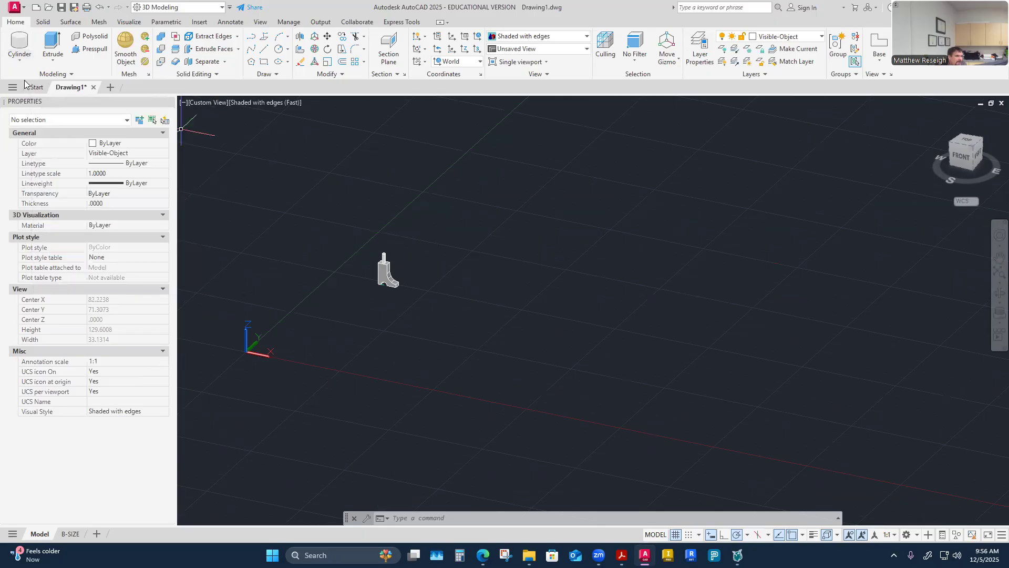
pyautogui.click(20, 61)
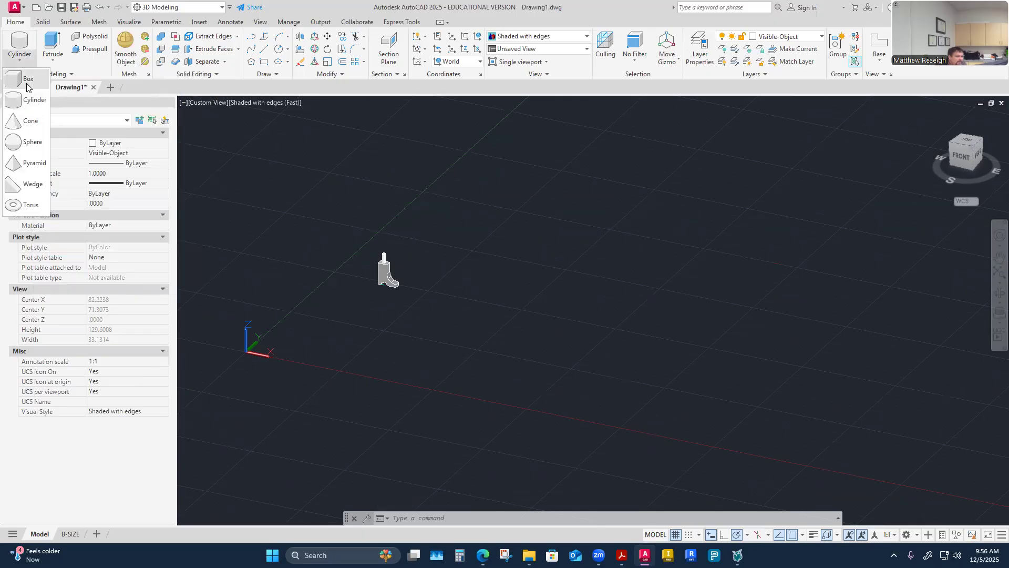
pyautogui.click(28, 80)
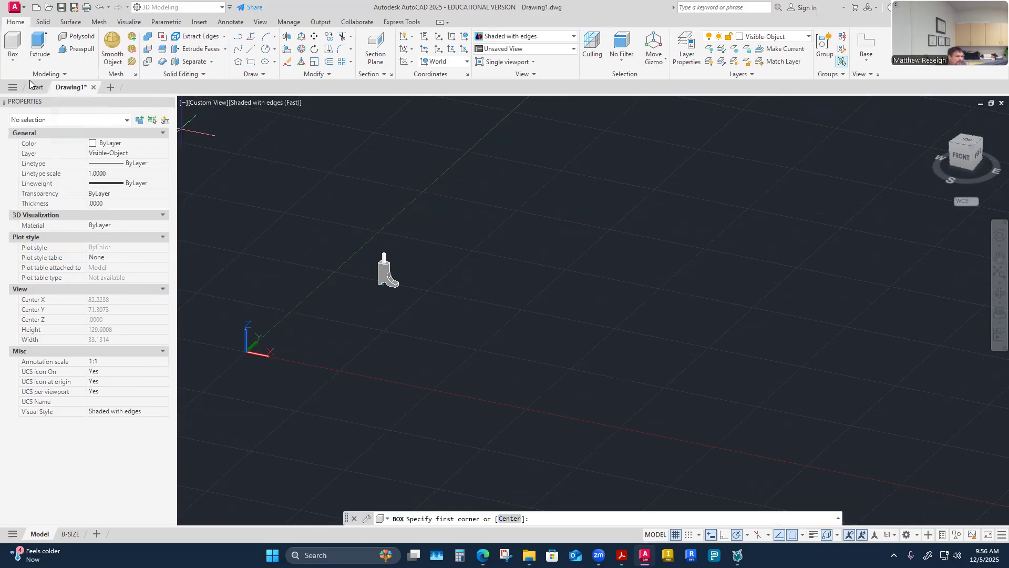
pyautogui.click(474, 300)
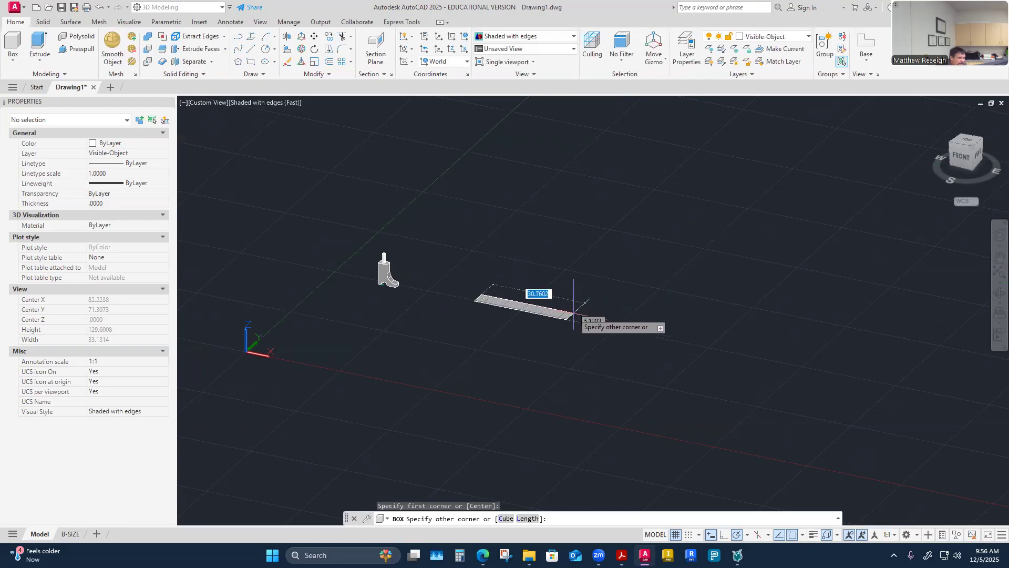
pyautogui.write('448')
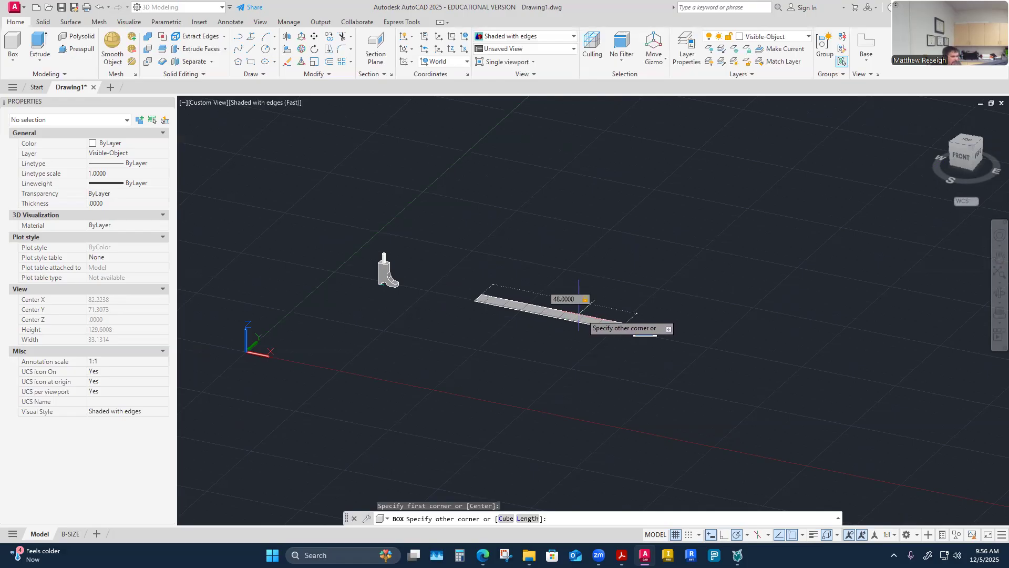
pyautogui.press('Tab')
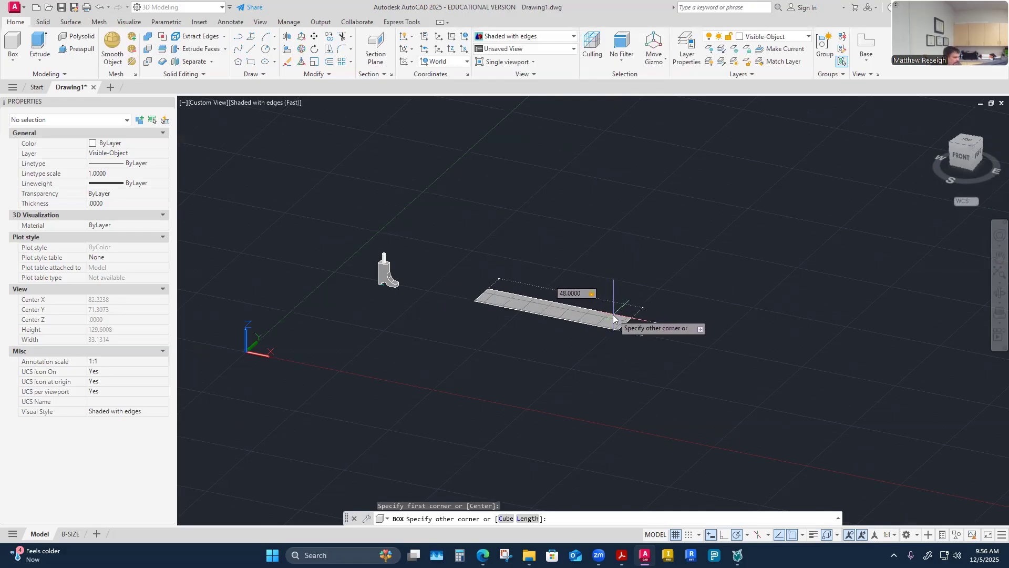
pyautogui.write('6')
pyautogui.press('Return')
pyautogui.scroll(4, 613, 315)
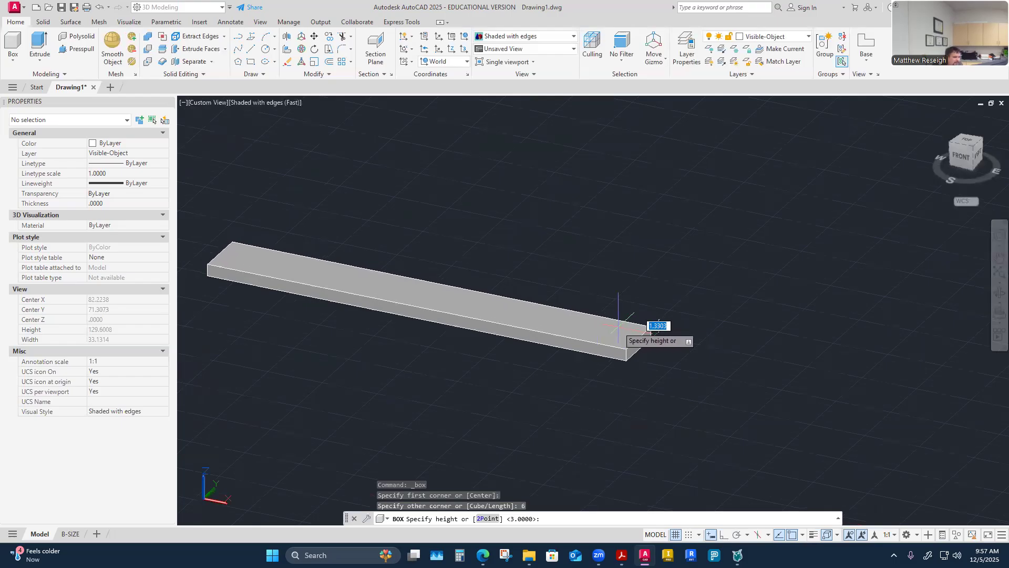
pyautogui.write('2')
pyautogui.press('Return')
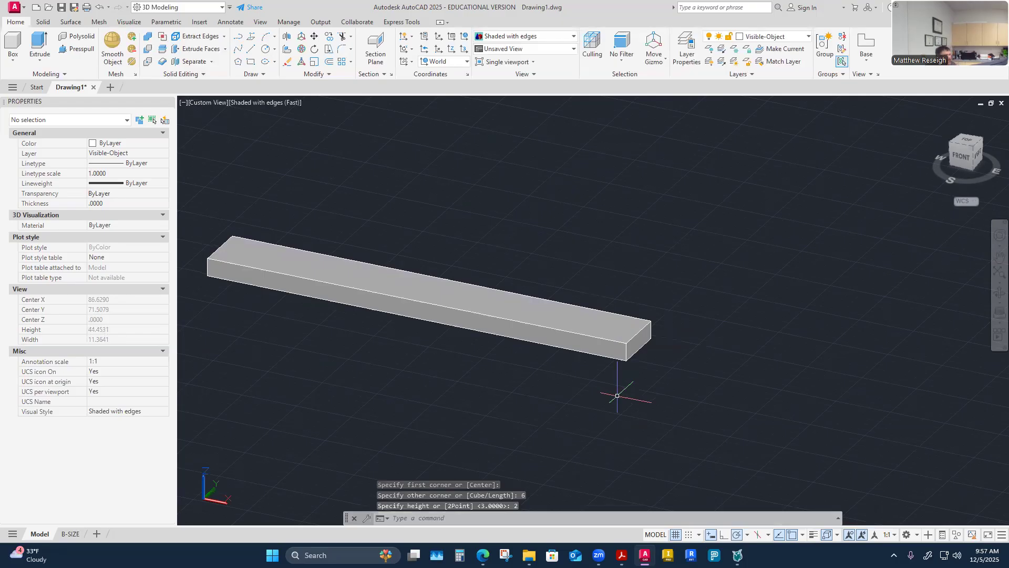
# Copy the board three times from its end corner so four boards lie edge to edge
pyautogui.moveTo(617, 395)
pyautogui.keyDown('shift'); pyautogui.mouseDown(button='middle')
pyautogui.moveTo(607, 342)
pyautogui.moveTo(648, 341)
pyautogui.moveTo(672, 390)
pyautogui.moveTo(651, 412)
pyautogui.moveTo(595, 426)
pyautogui.mouseUp(button='middle'); pyautogui.keyUp('shift')
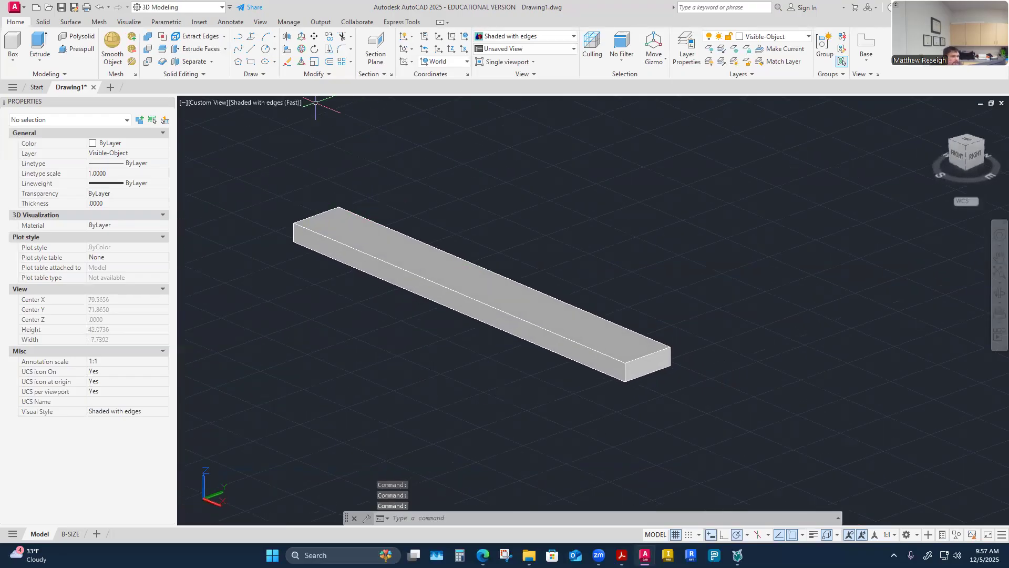
pyautogui.click(351, 62)
pyautogui.click(350, 62)
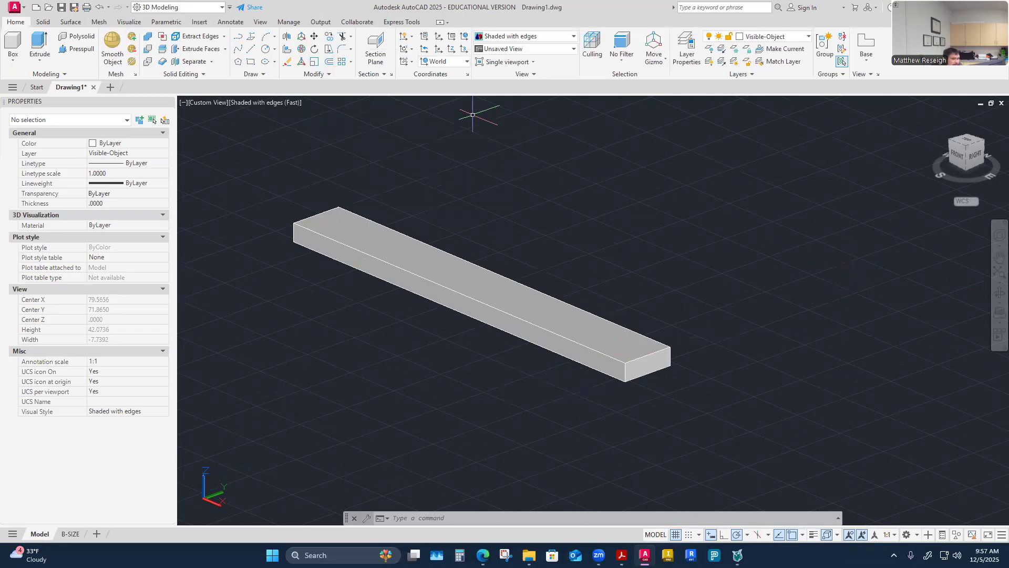
pyautogui.click(327, 37)
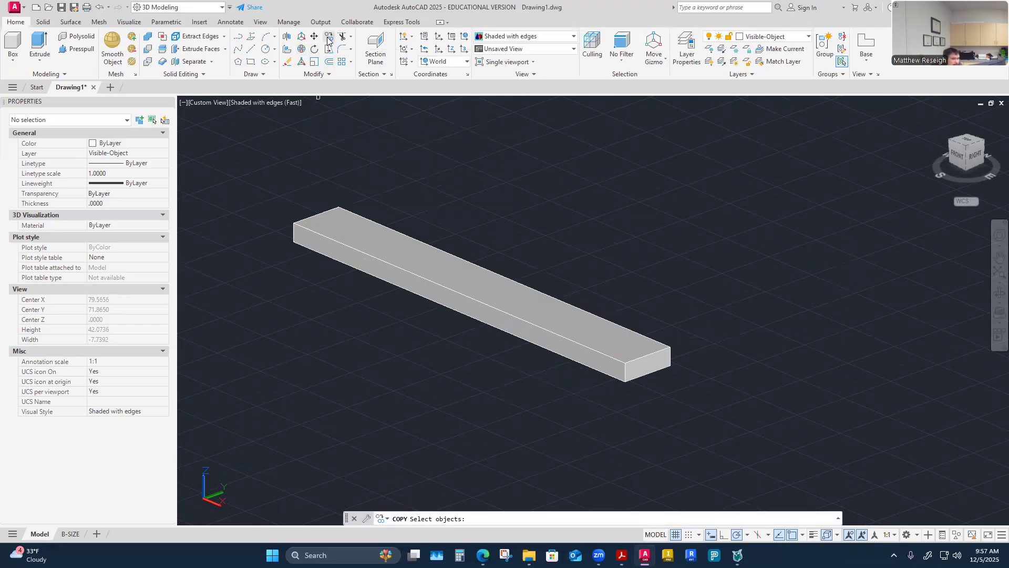
pyautogui.click(578, 328)
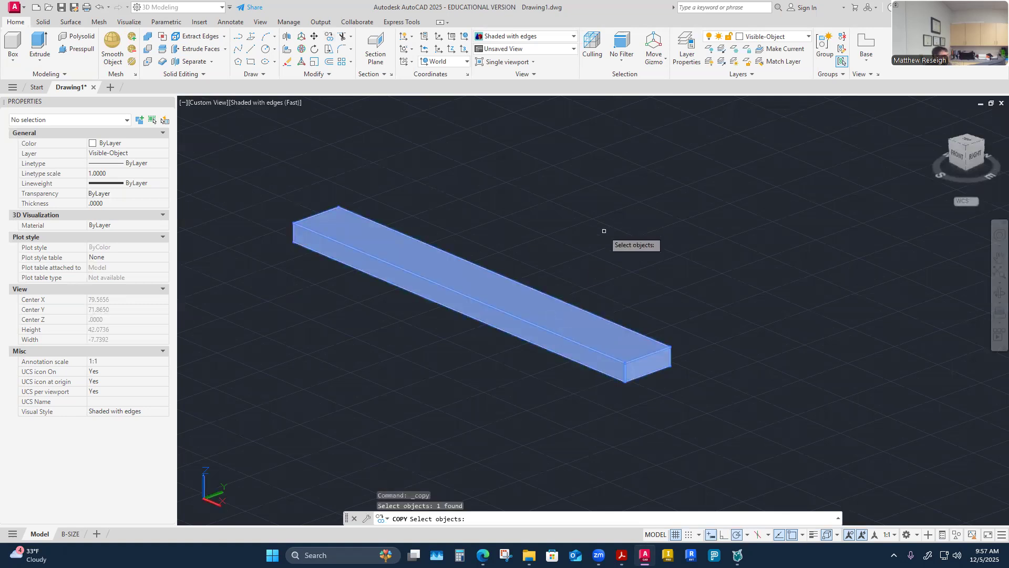
pyautogui.press('Return')
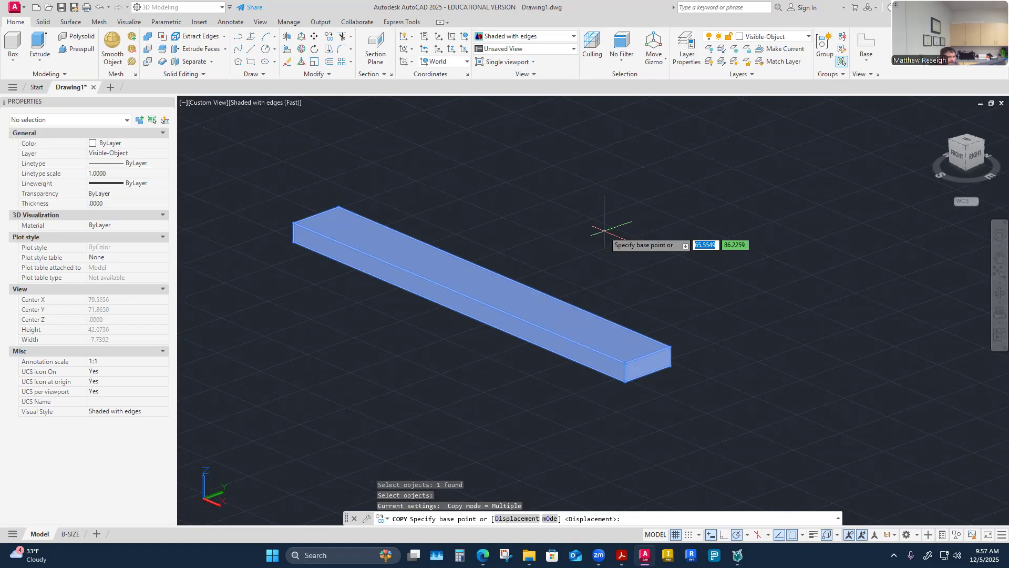
pyautogui.scroll(-3, 730, 331)
pyautogui.scroll(5, 772, 339)
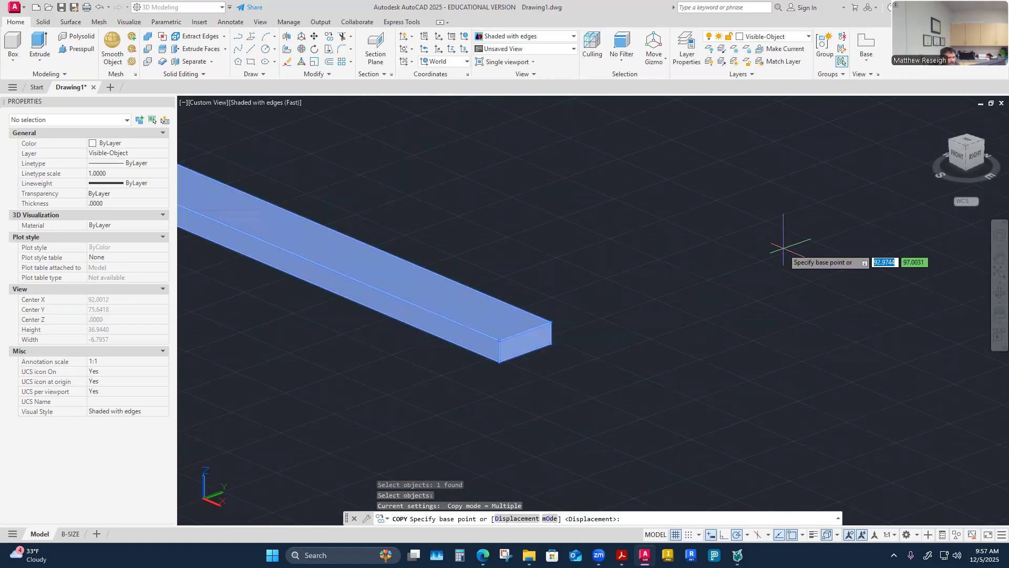
pyautogui.click(499, 341)
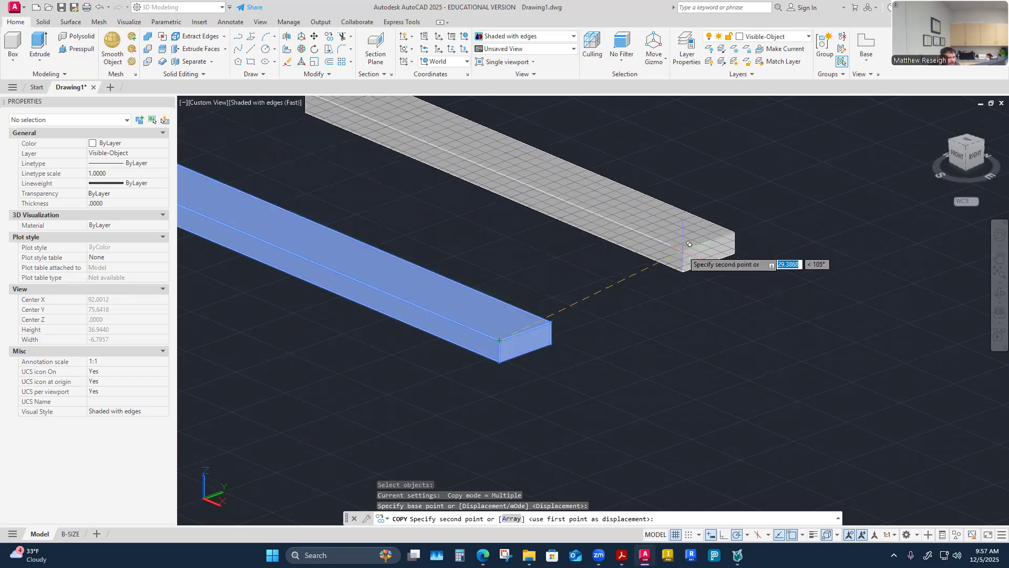
pyautogui.click(557, 315)
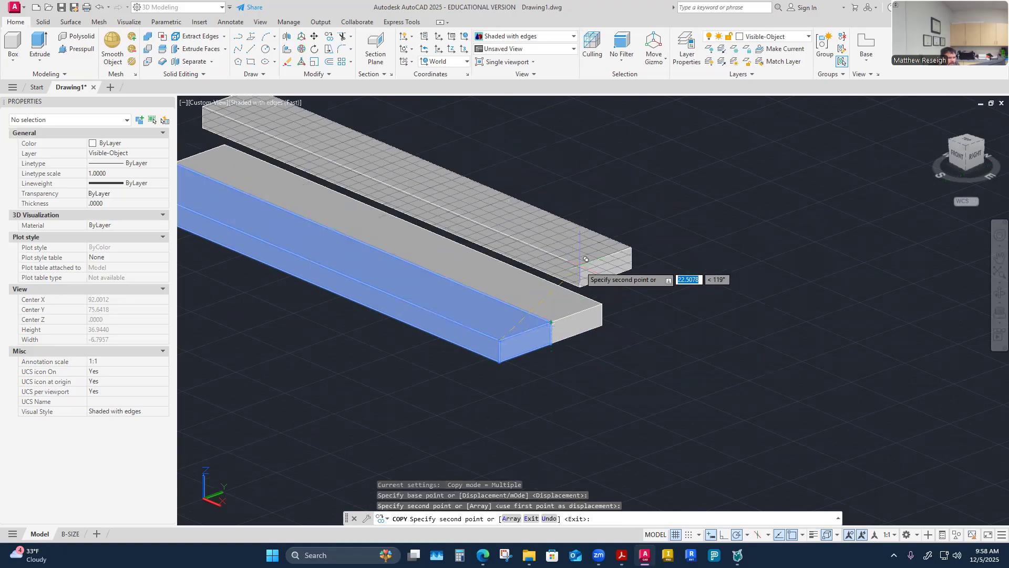
pyautogui.click(607, 298)
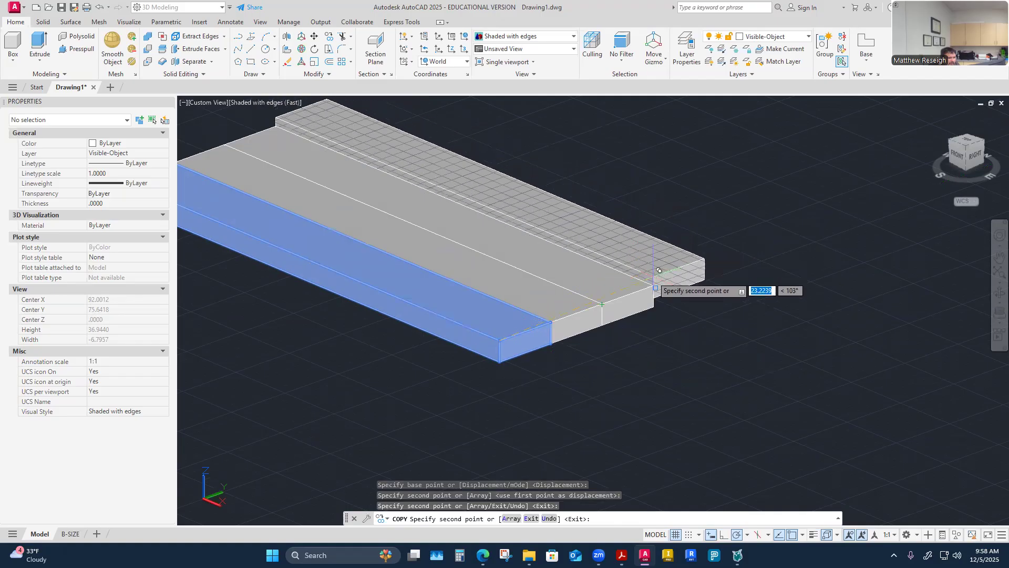
pyautogui.click(654, 286)
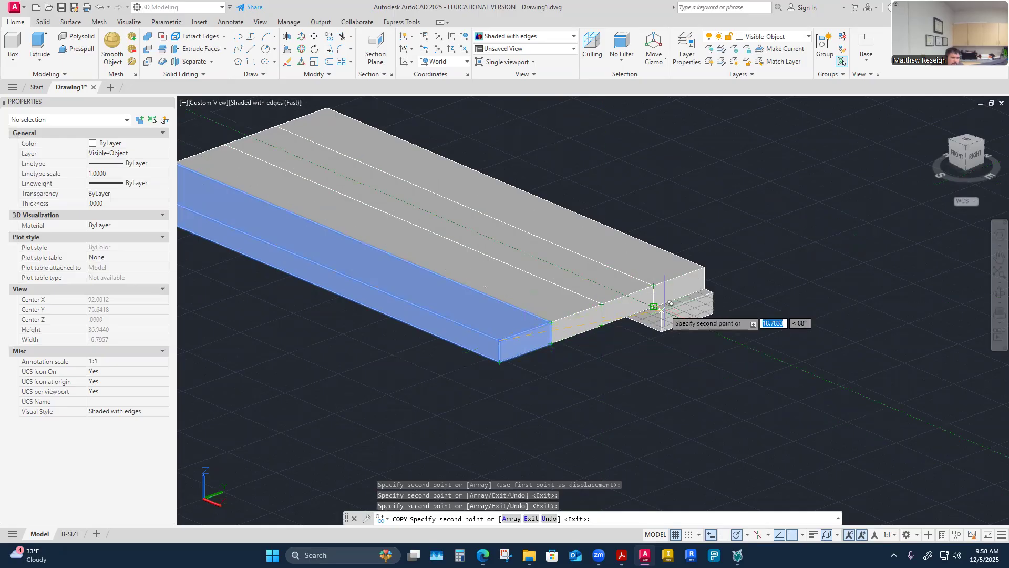
pyautogui.press('Escape')
# Turn off the grid display
pyautogui.moveTo(666, 370)
pyautogui.keyDown('shift'); pyautogui.mouseDown(button='middle')
pyautogui.moveTo(575, 419)
pyautogui.moveTo(607, 391)
pyautogui.moveTo(600, 418)
pyautogui.moveTo(585, 380)
pyautogui.moveTo(593, 368)
pyautogui.moveTo(573, 394)
pyautogui.moveTo(548, 376)
pyautogui.moveTo(578, 375)
pyautogui.moveTo(525, 380)
pyautogui.mouseUp(button='middle'); pyautogui.keyUp('shift')
pyautogui.scroll(-1, 670, 270)
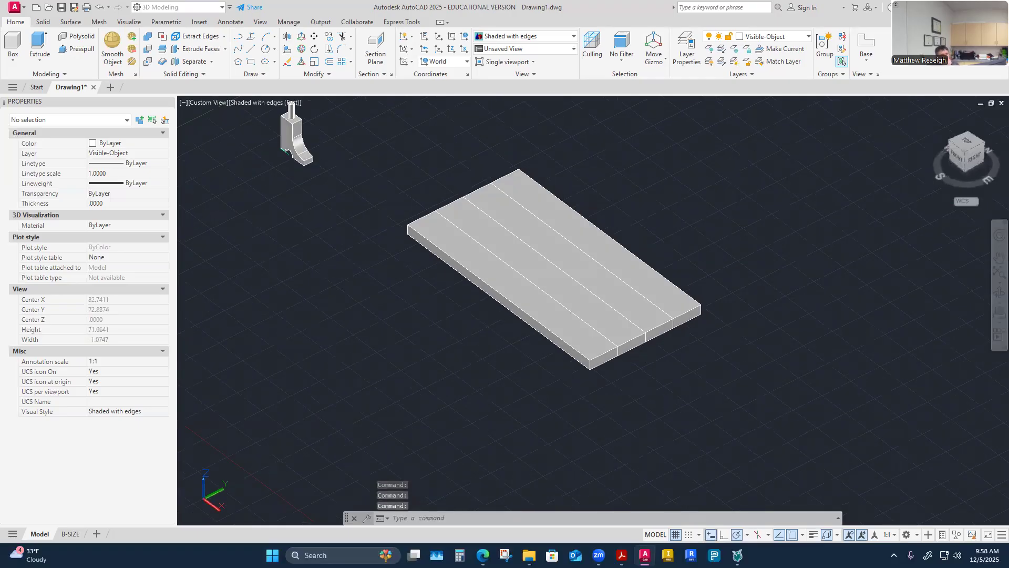
pyautogui.keyDown('shift'); pyautogui.moveTo(525, 380); pyautogui.dragTo(569, 373, button='middle'); pyautogui.keyUp('shift')
pyautogui.moveTo(576, 408)
pyautogui.keyDown('shift'); pyautogui.mouseDown(button='middle')
pyautogui.moveTo(587, 398)
pyautogui.moveTo(583, 408)
pyautogui.mouseUp(button='middle'); pyautogui.keyUp('shift')
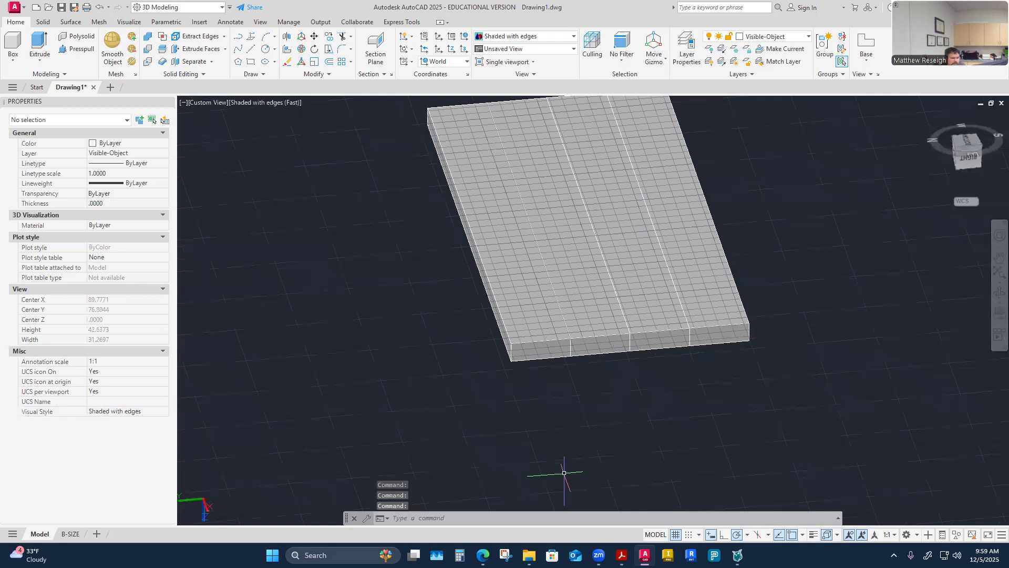
pyautogui.click(675, 538)
pyautogui.moveTo(608, 466)
pyautogui.keyDown('shift'); pyautogui.mouseDown(button='middle')
pyautogui.moveTo(613, 450)
pyautogui.moveTo(295, 457)
pyautogui.moveTo(237, 473)
pyautogui.mouseUp(button='middle'); pyautogui.keyUp('shift')
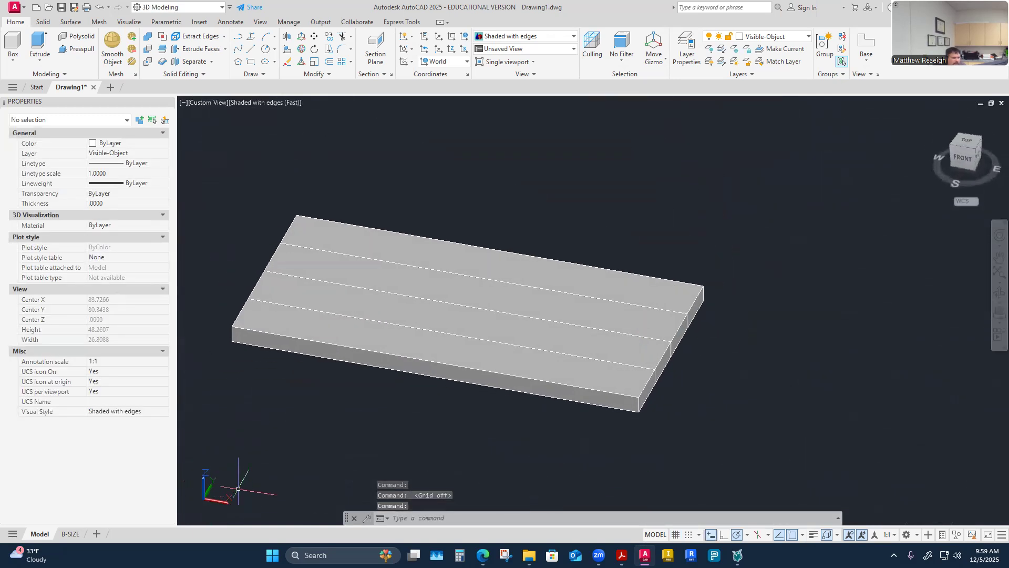
# Model a crosspiece box 4 by 24 and 2 high on the boards' underside, starting at the outer corner of one end
pyautogui.moveTo(541, 461)
pyautogui.keyDown('shift'); pyautogui.mouseDown(button='middle')
pyautogui.moveTo(542, 423)
pyautogui.moveTo(560, 428)
pyautogui.moveTo(358, 339)
pyautogui.moveTo(437, 379)
pyautogui.moveTo(585, 414)
pyautogui.moveTo(529, 439)
pyautogui.mouseUp(button='middle'); pyautogui.keyUp('shift')
pyautogui.scroll(-3, 560, 428)
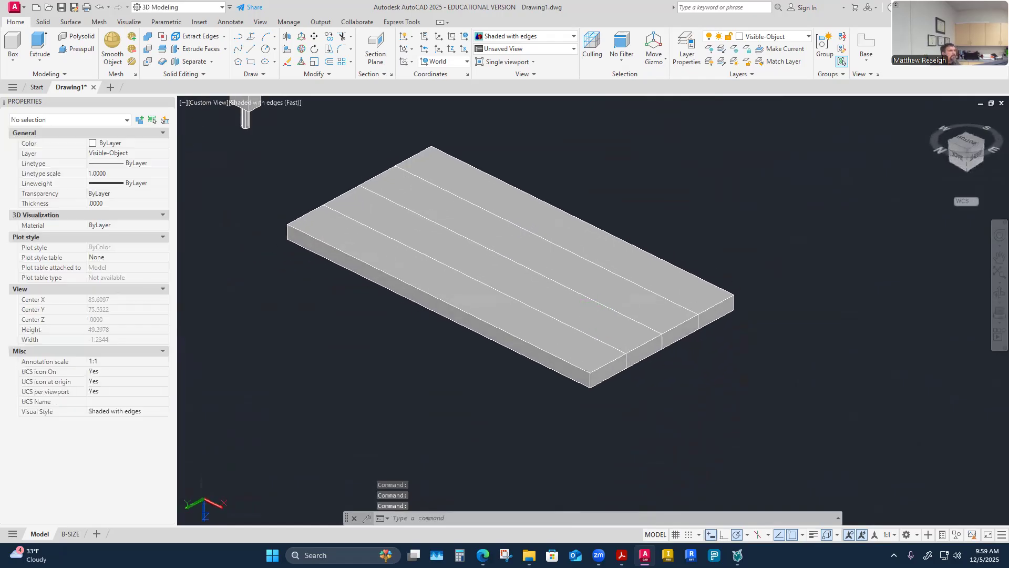
pyautogui.scroll(3, 529, 440)
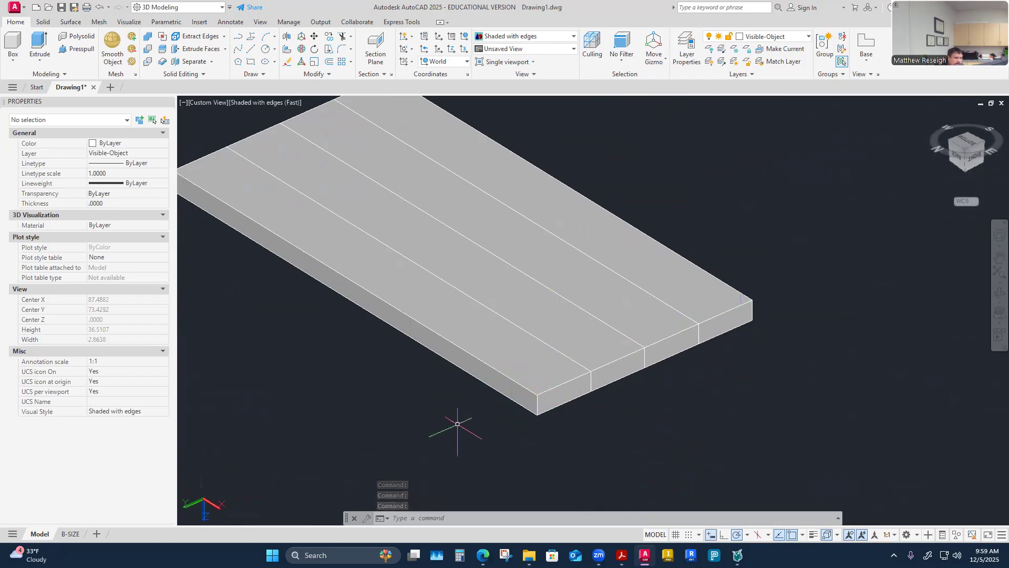
pyautogui.click(13, 61)
pyautogui.click(24, 80)
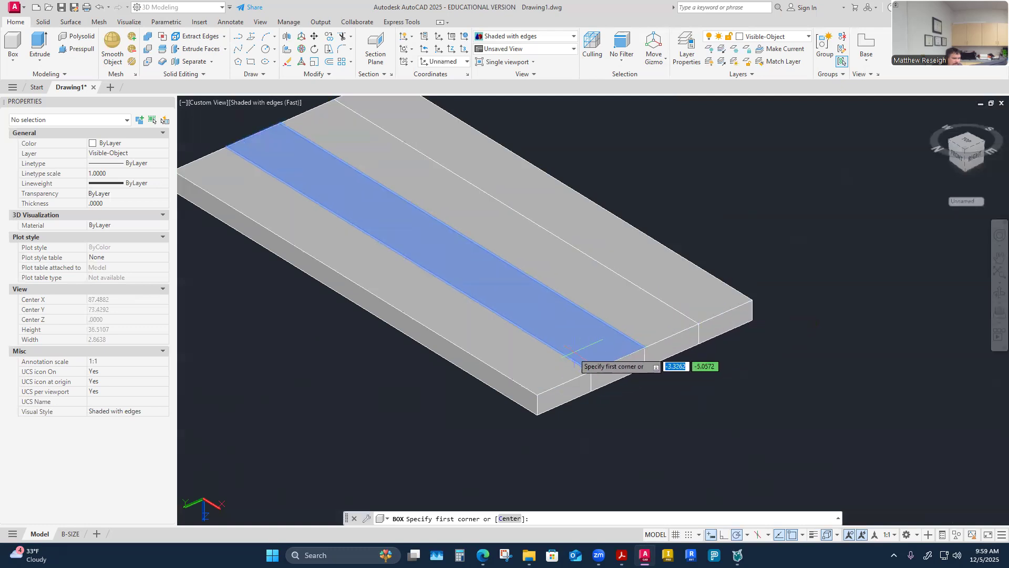
pyautogui.click(537, 394)
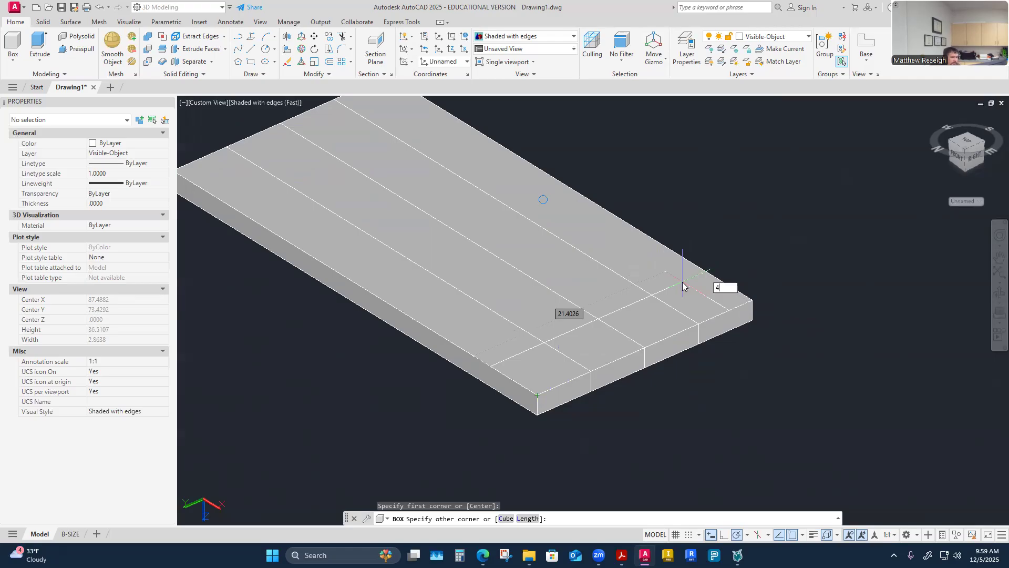
pyautogui.press('Tab')
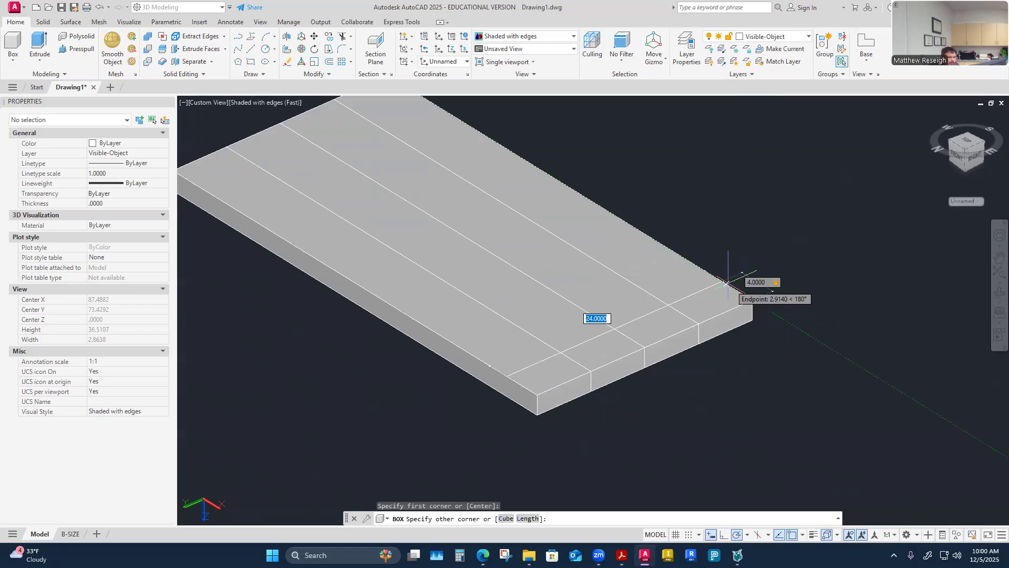
pyautogui.write('2')
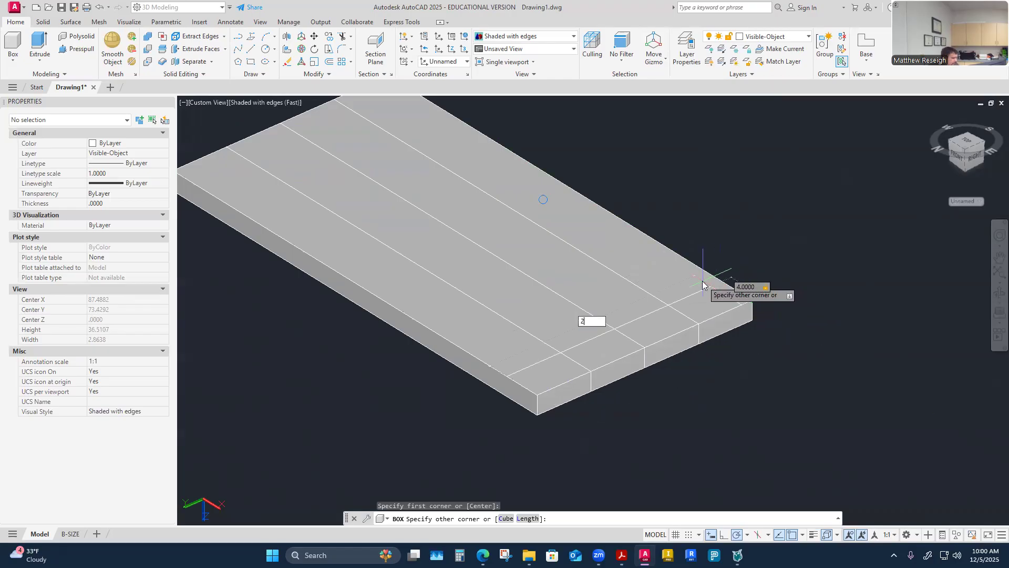
pyautogui.press('Return')
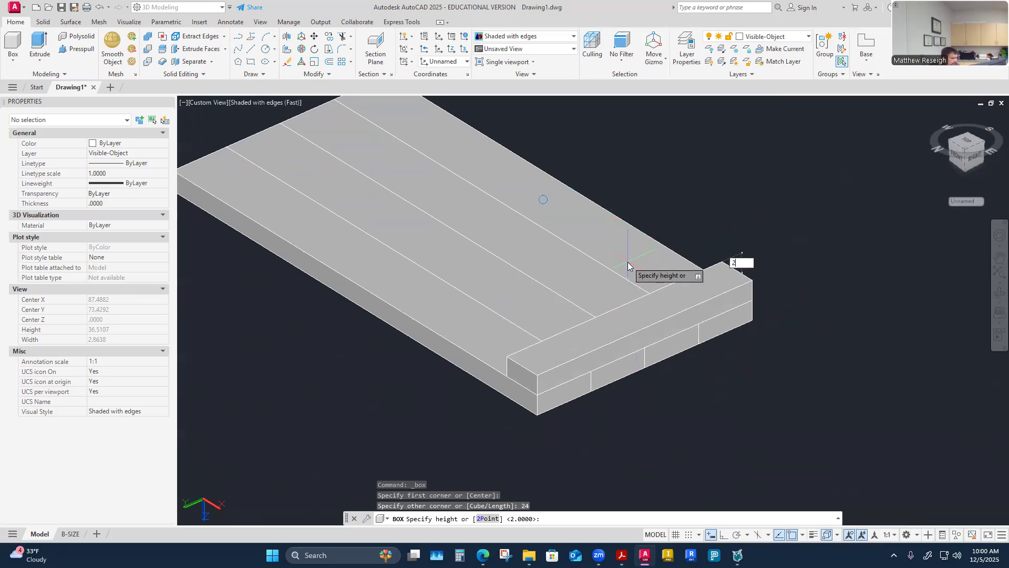
pyautogui.write('2')
pyautogui.press('Return')
pyautogui.moveTo(636, 362)
pyautogui.keyDown('shift'); pyautogui.mouseDown(button='middle')
pyautogui.moveTo(600, 413)
pyautogui.moveTo(623, 408)
pyautogui.moveTo(628, 402)
pyautogui.moveTo(449, 437)
pyautogui.moveTo(481, 438)
pyautogui.moveTo(535, 400)
pyautogui.moveTo(536, 418)
pyautogui.moveTo(507, 412)
pyautogui.mouseUp(button='middle'); pyautogui.keyUp('shift')
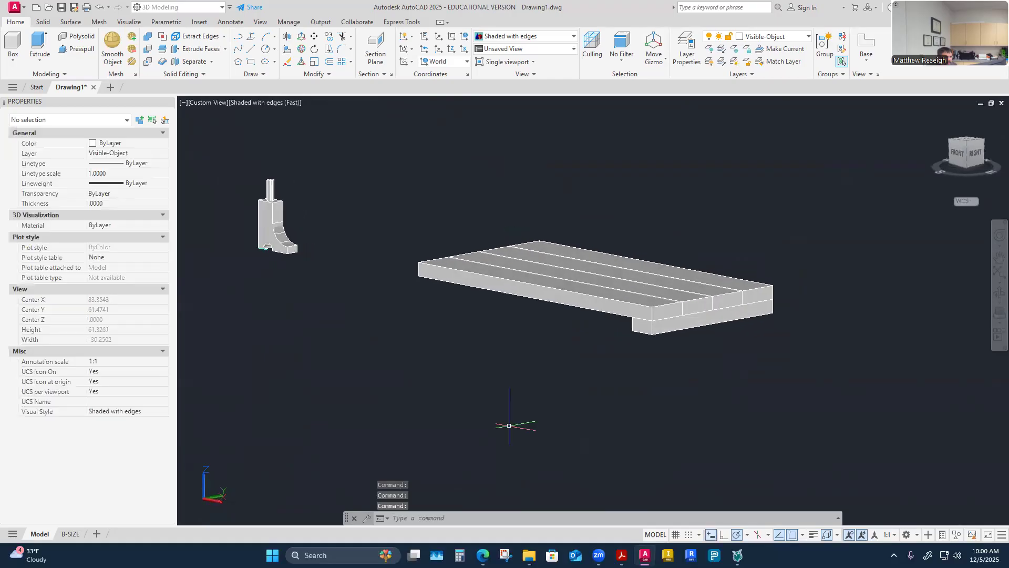
pyautogui.press('F7')
pyautogui.moveTo(568, 413)
pyautogui.keyDown('shift'); pyautogui.mouseDown(button='middle')
pyautogui.moveTo(575, 422)
pyautogui.moveTo(585, 412)
pyautogui.mouseUp(button='middle'); pyautogui.keyUp('shift')
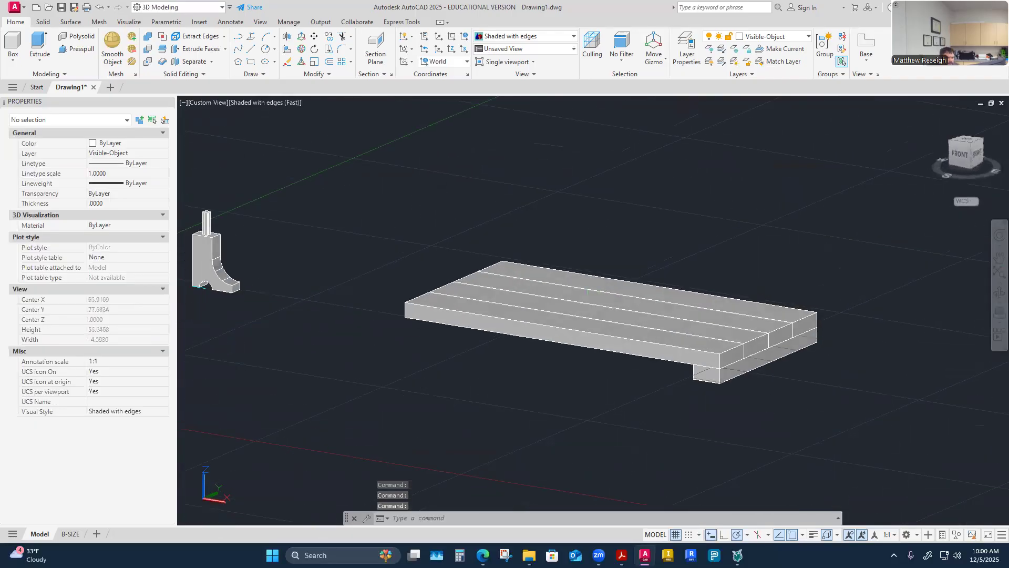
pyautogui.click(671, 535)
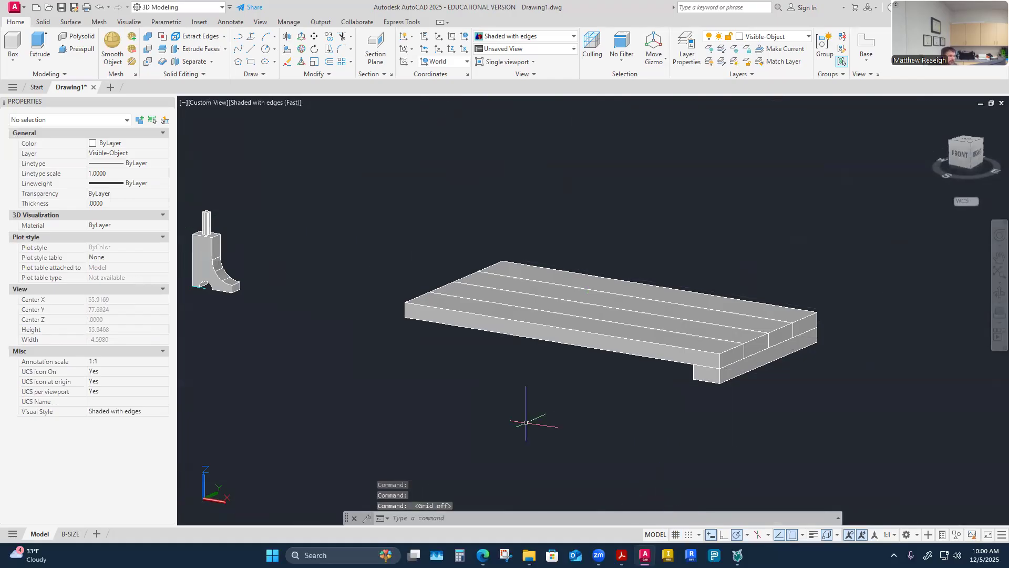
pyautogui.moveTo(799, 406)
pyautogui.keyDown('shift'); pyautogui.mouseDown(button='middle')
pyautogui.moveTo(770, 385)
pyautogui.moveTo(751, 409)
pyautogui.moveTo(675, 420)
pyautogui.moveTo(538, 353)
pyautogui.moveTo(531, 360)
pyautogui.moveTo(567, 385)
pyautogui.moveTo(710, 370)
pyautogui.moveTo(732, 397)
pyautogui.moveTo(662, 415)
pyautogui.moveTo(669, 408)
pyautogui.moveTo(383, 431)
pyautogui.moveTo(355, 415)
pyautogui.moveTo(226, 433)
pyautogui.mouseUp(button='middle'); pyautogui.keyUp('shift')
pyautogui.moveTo(641, 399)
pyautogui.keyDown('shift'); pyautogui.mouseDown(button='middle')
pyautogui.moveTo(590, 452)
pyautogui.moveTo(560, 374)
pyautogui.moveTo(538, 361)
pyautogui.moveTo(504, 372)
pyautogui.moveTo(509, 405)
pyautogui.moveTo(529, 425)
pyautogui.moveTo(565, 425)
pyautogui.moveTo(577, 394)
pyautogui.moveTo(570, 400)
pyautogui.moveTo(677, 342)
pyautogui.mouseUp(button='middle'); pyautogui.keyUp('shift')
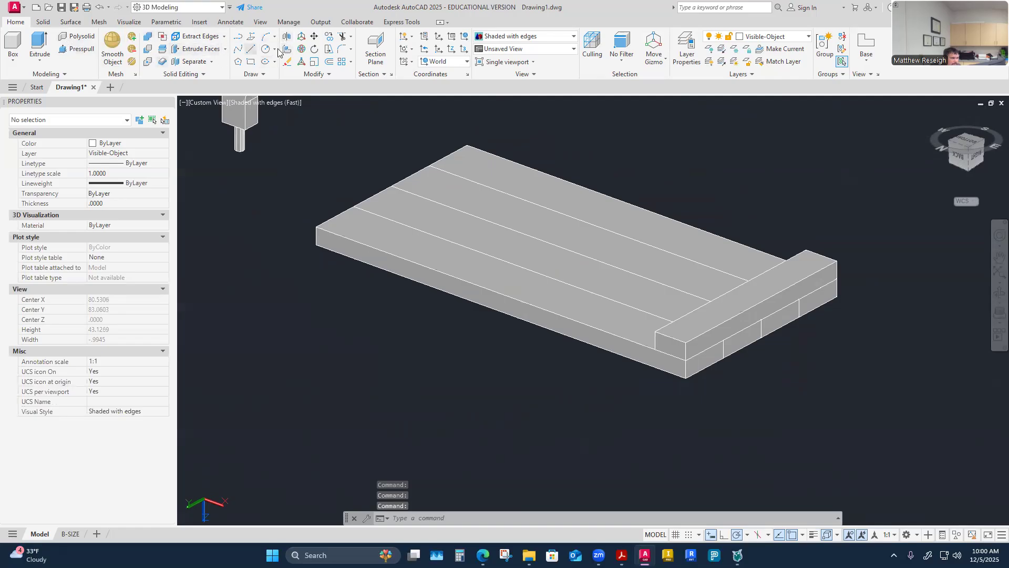
pyautogui.click(328, 35)
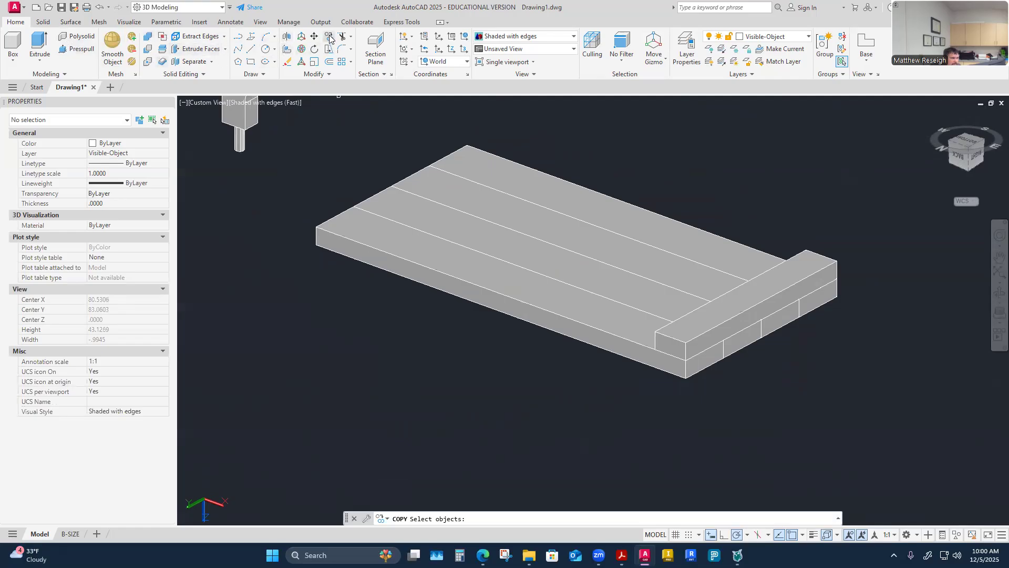
pyautogui.click(720, 325)
pyautogui.press('Return')
pyautogui.scroll(3, 656, 418)
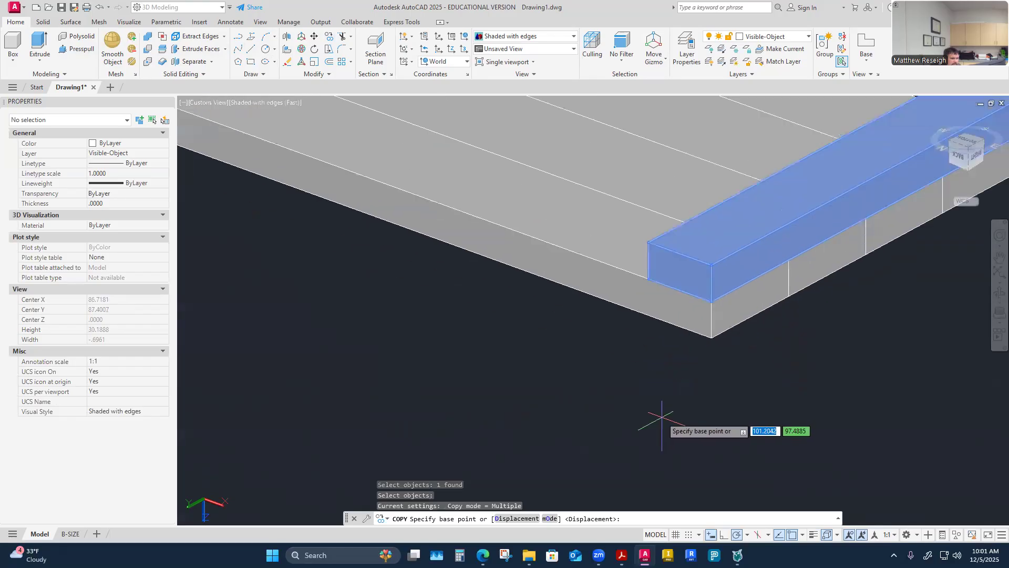
pyautogui.click(711, 302)
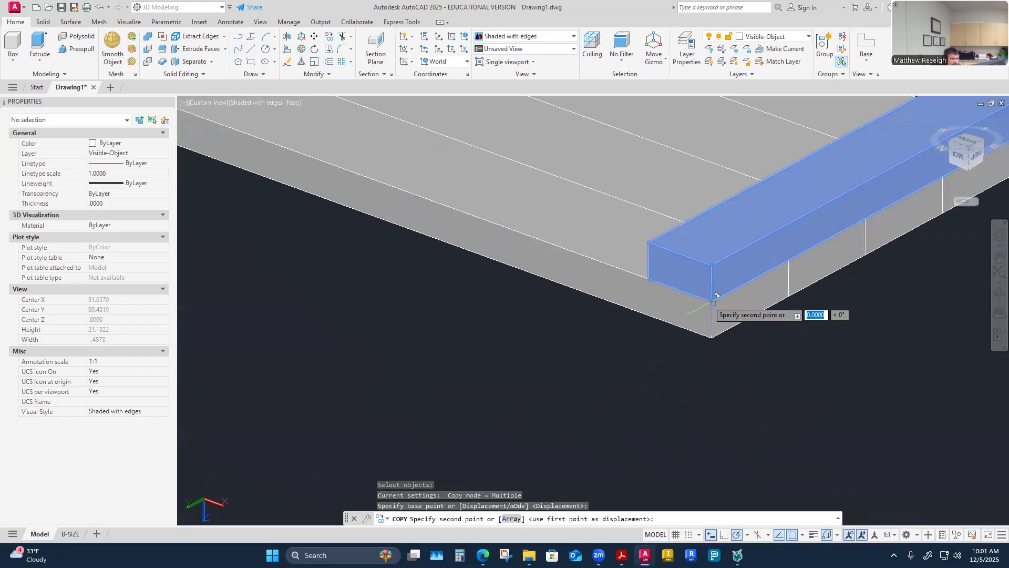
pyautogui.scroll(-2, 712, 302)
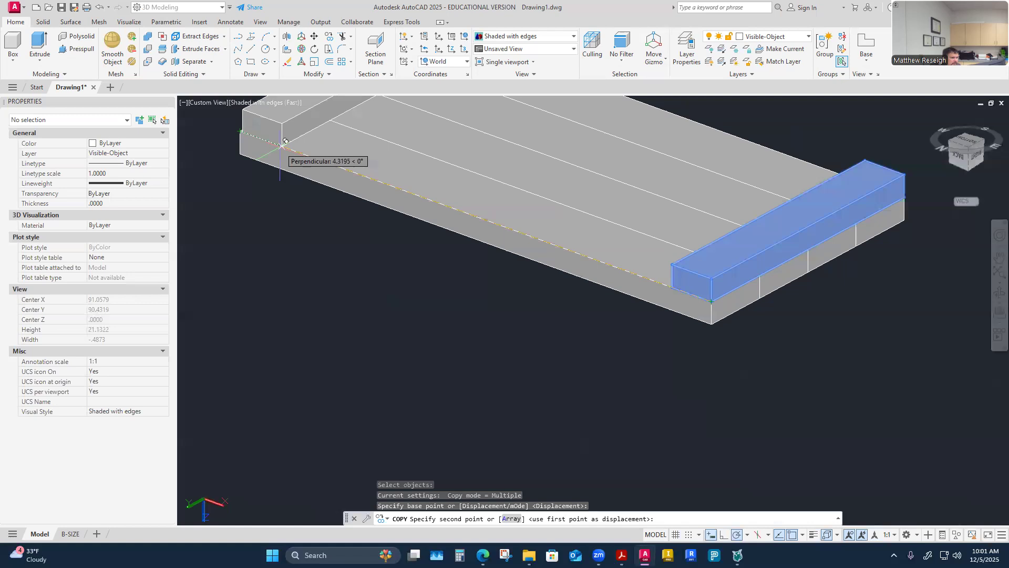
pyautogui.press('Escape')
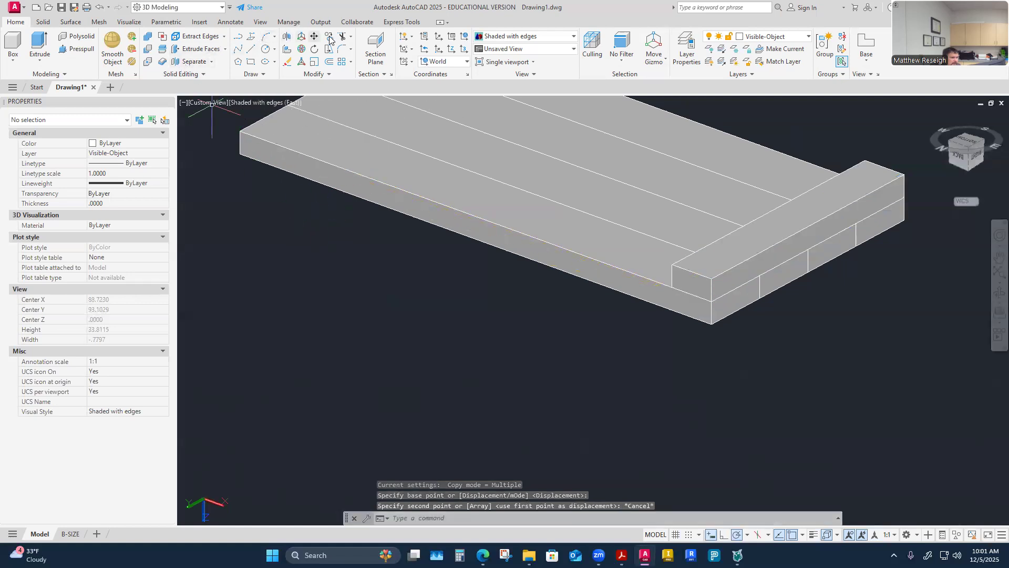
# Copy the crosspiece from its inner end corner to the matching outer corner at the opposite end of the boards' underside
pyautogui.click(329, 39)
pyautogui.click(749, 278)
pyautogui.press('Return')
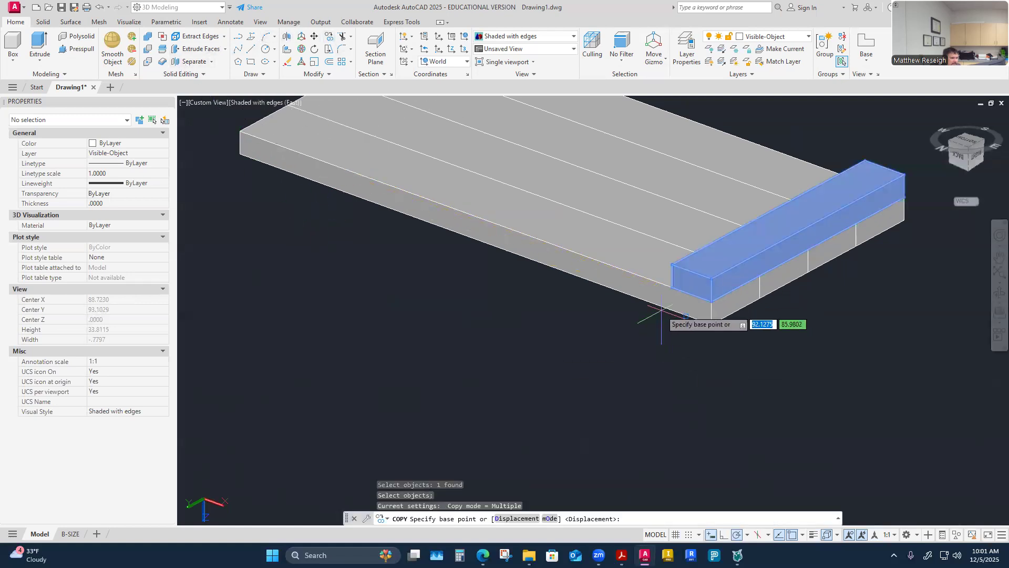
pyautogui.click(672, 287)
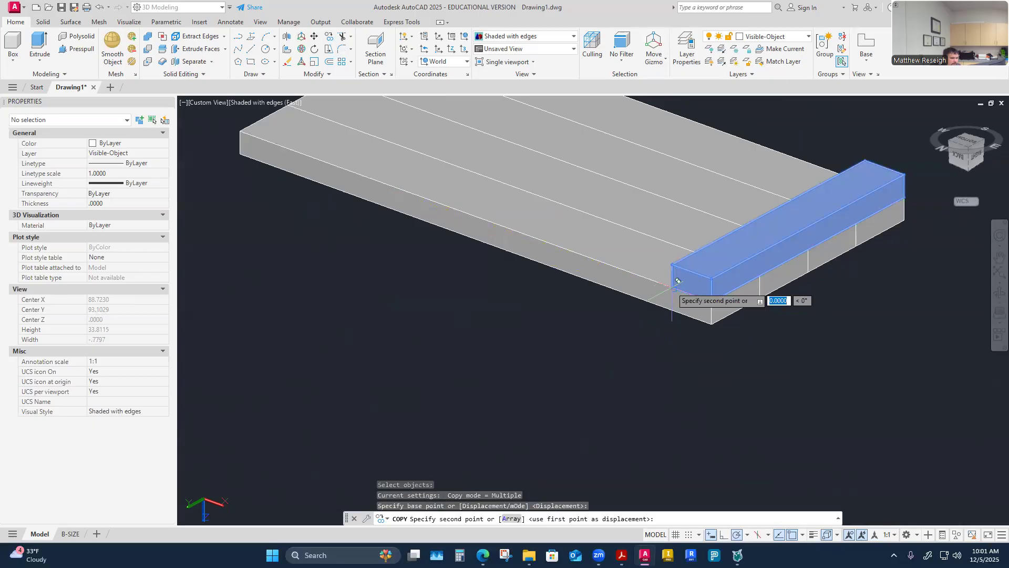
pyautogui.click(240, 130)
pyautogui.scroll(-2, 344, 260)
pyautogui.keyDown('shift'); pyautogui.moveTo(344, 263); pyautogui.dragTo(343, 359, button='middle'); pyautogui.keyUp('shift')
pyautogui.press('Escape')
pyautogui.keyDown('shift'); pyautogui.moveTo(508, 213); pyautogui.dragTo(539, 262, button='middle'); pyautogui.keyUp('shift')
pyautogui.keyDown('shift'); pyautogui.moveTo(676, 290); pyautogui.dragTo(672, 292, button='middle'); pyautogui.keyUp('shift')
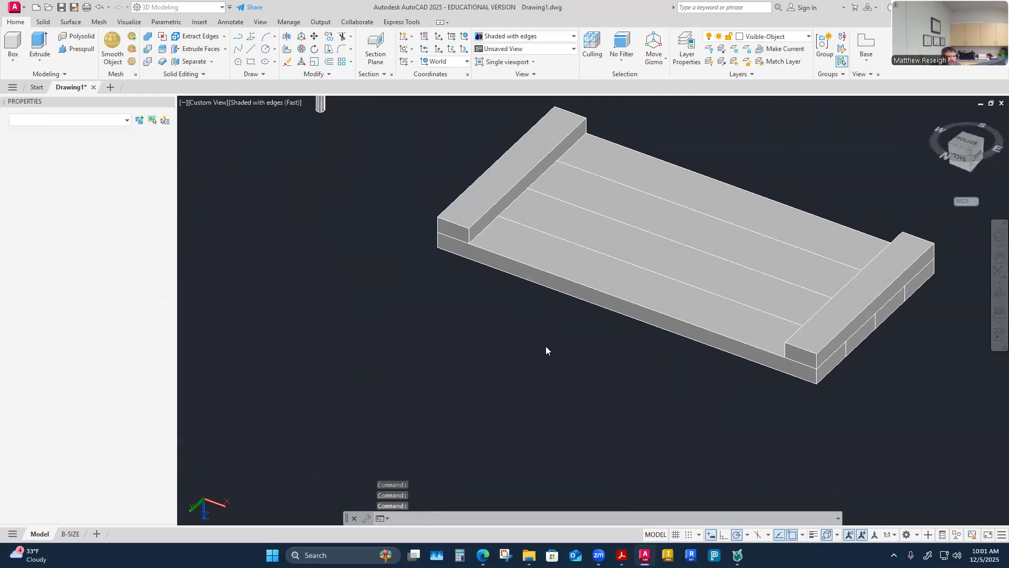
pyautogui.scroll(5, 483, 342)
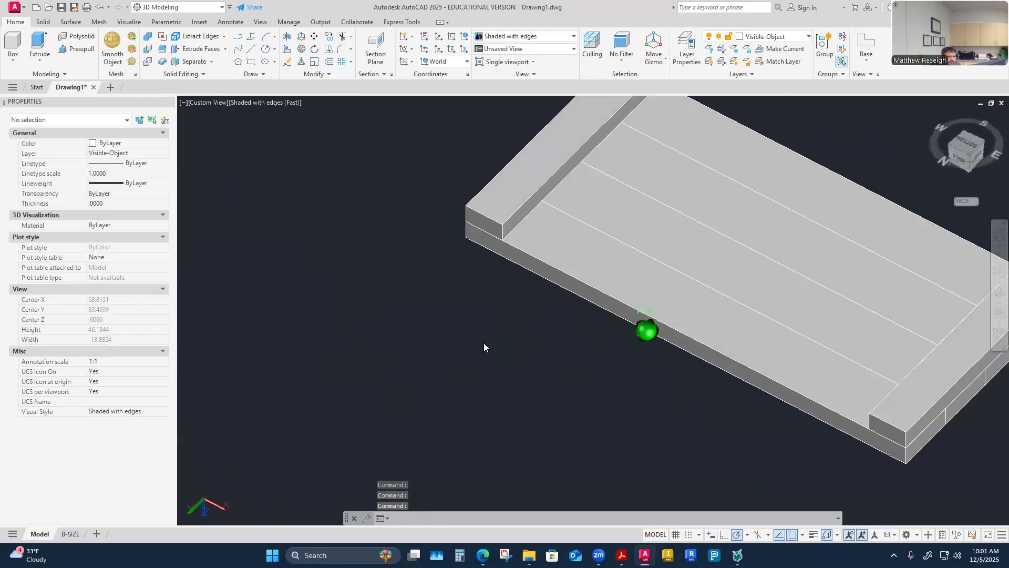
pyautogui.scroll(-3, 484, 348)
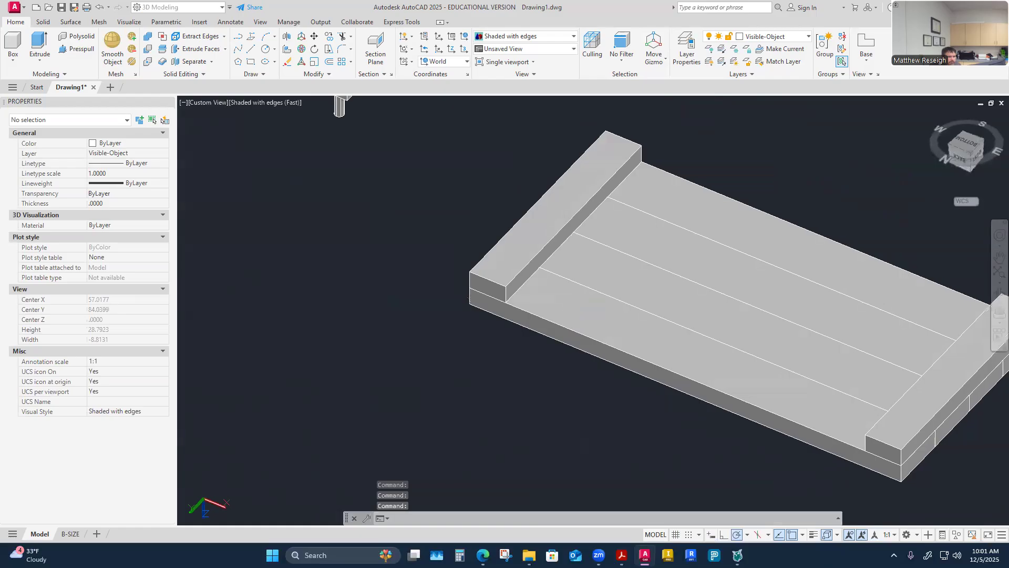
pyautogui.moveTo(484, 348)
pyautogui.keyDown('shift'); pyautogui.mouseDown(button='middle')
pyautogui.moveTo(504, 382)
pyautogui.moveTo(502, 414)
pyautogui.moveTo(475, 333)
pyautogui.mouseUp(button='middle'); pyautogui.keyUp('shift')
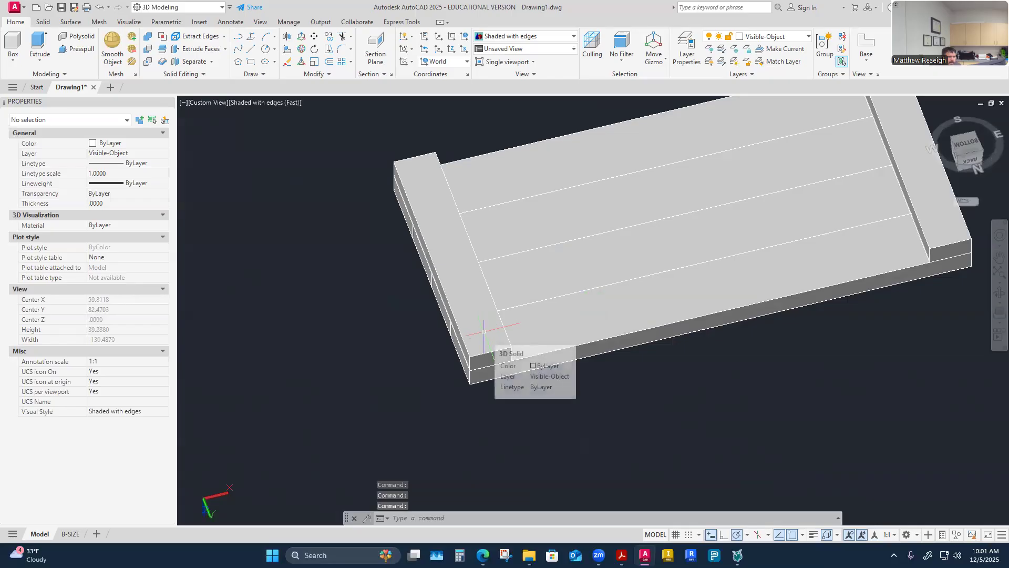
pyautogui.keyDown('shift'); pyautogui.moveTo(665, 389); pyautogui.dragTo(601, 406, button='middle'); pyautogui.keyUp('shift')
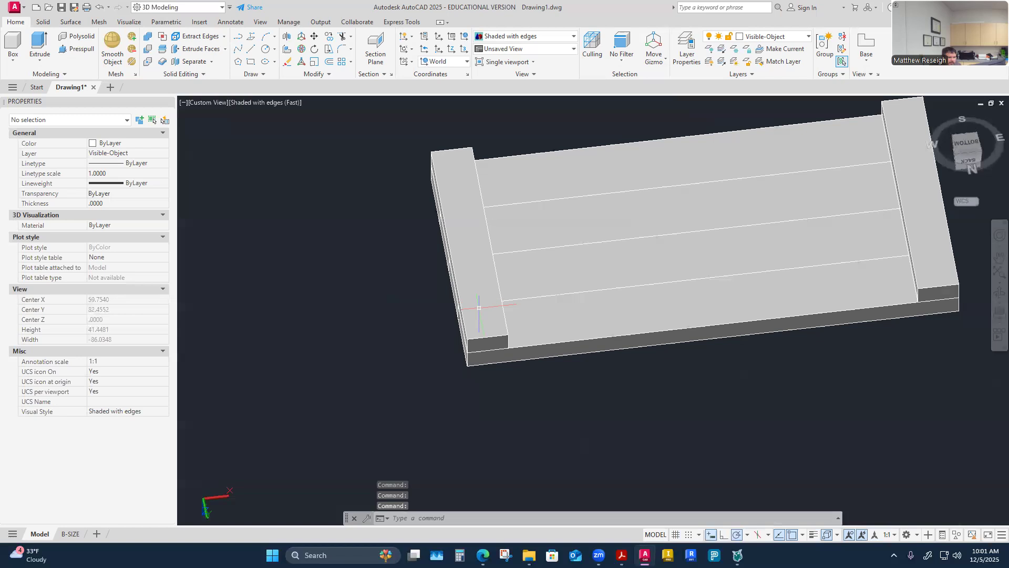
pyautogui.keyDown('shift'); pyautogui.moveTo(494, 332); pyautogui.dragTo(418, 333, button='middle'); pyautogui.keyUp('shift')
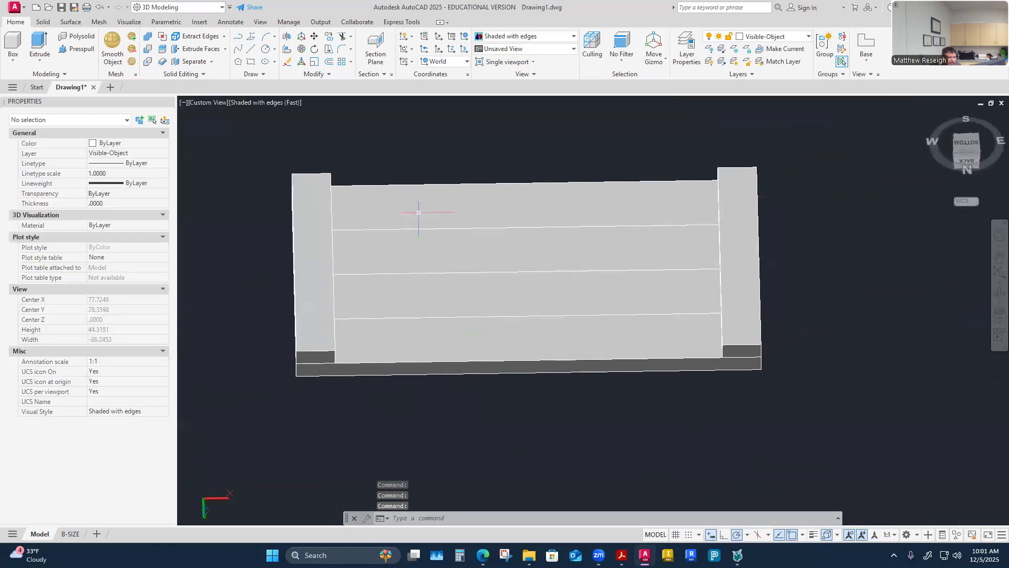
pyautogui.moveTo(311, 198)
pyautogui.keyDown('shift'); pyautogui.mouseDown(button='middle')
pyautogui.moveTo(527, 368)
pyautogui.moveTo(588, 463)
pyautogui.mouseUp(button='middle'); pyautogui.keyUp('shift')
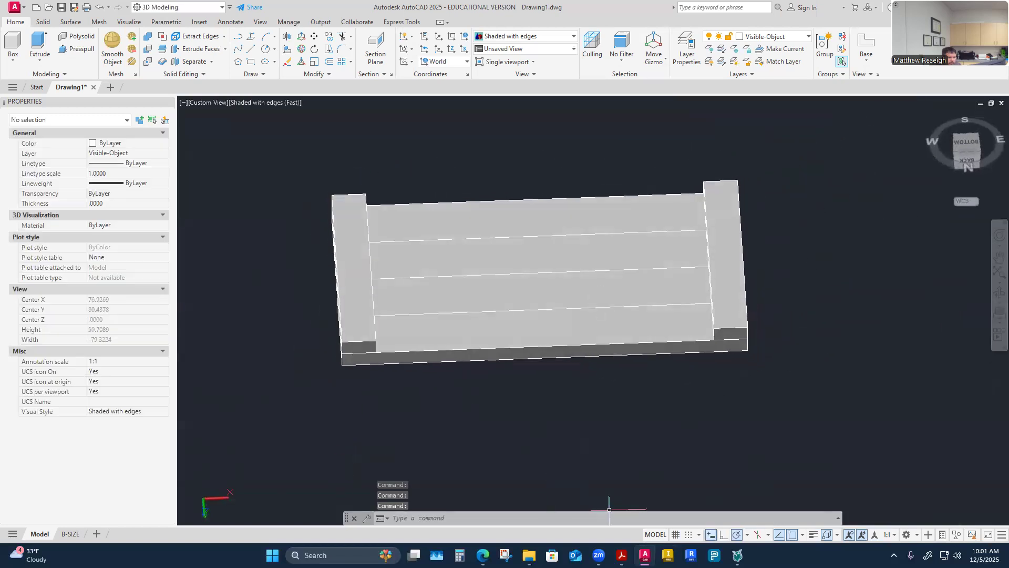
# Switch to the CADD1108-Table.pdf drawing and examine the leg diameter and leg position dimensions in Section A-A
pyautogui.moveTo(645, 555)
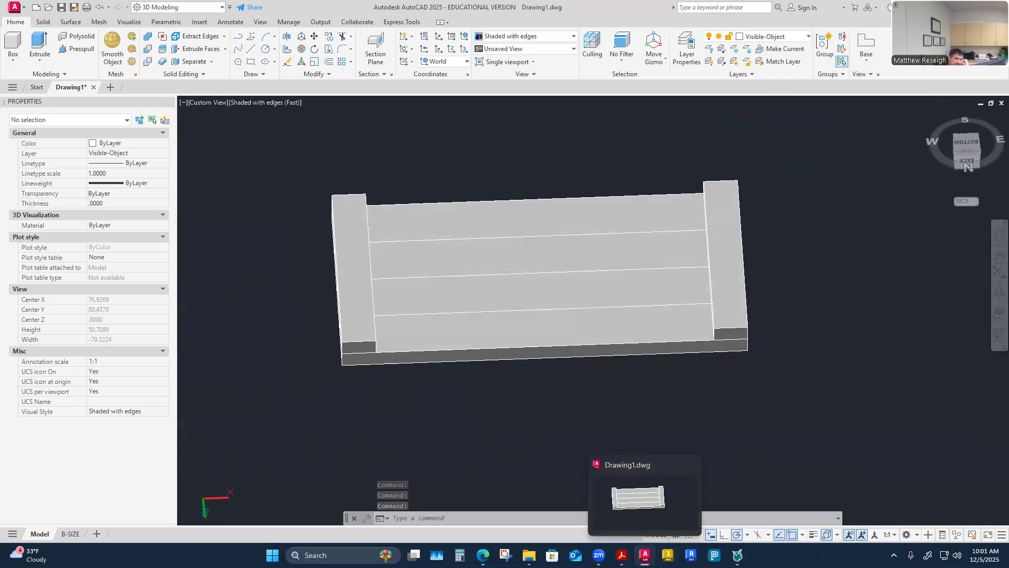
pyautogui.click(681, 499)
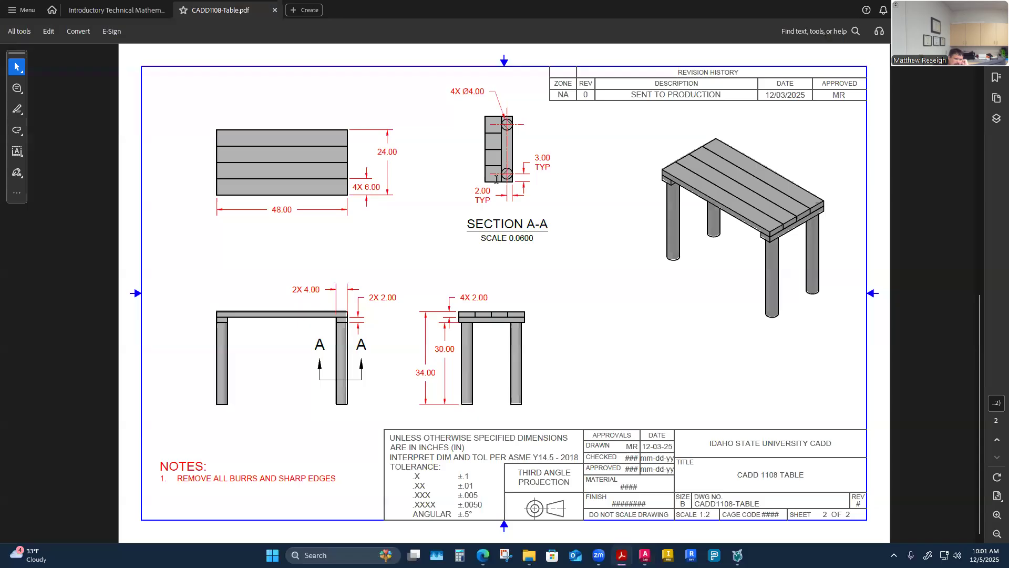
pyautogui.scroll(2, 496, 179)
pyautogui.scroll(-2, 434, 247)
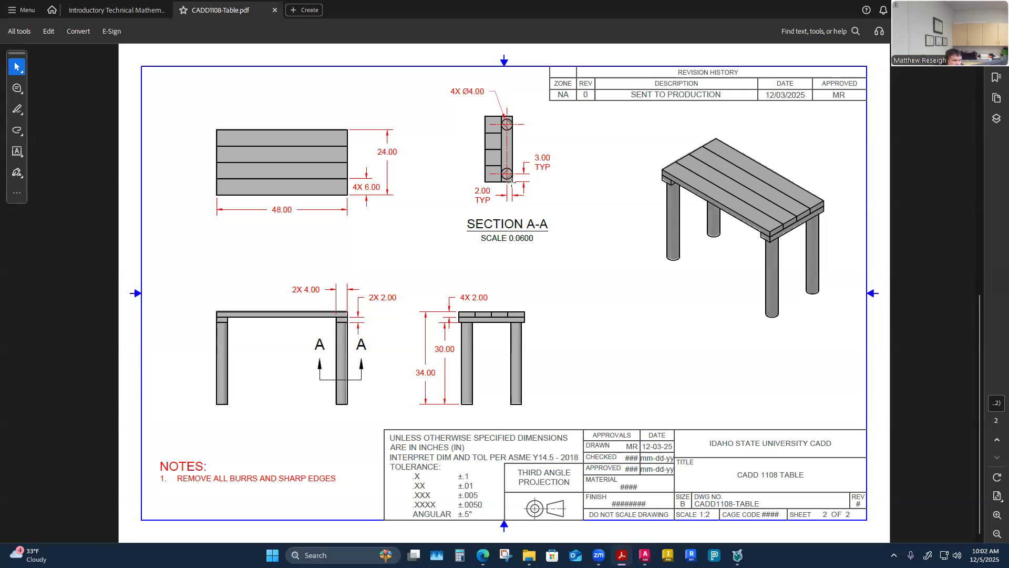
pyautogui.scroll(1, 489, 155)
pyautogui.scroll(-1, 457, 190)
pyautogui.keyDown('ctrl'); pyautogui.scroll(3, 457, 196); pyautogui.keyUp('ctrl')
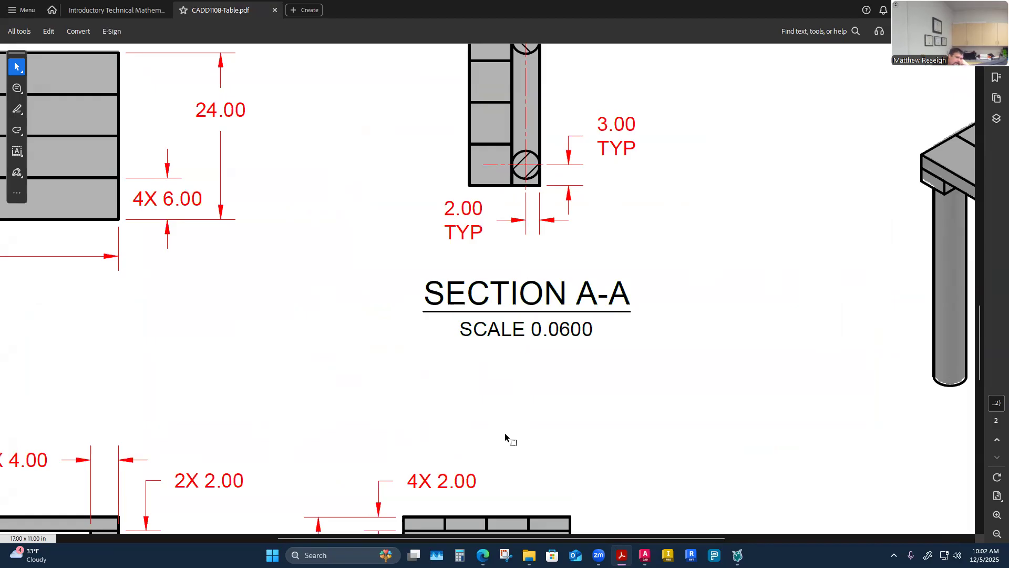
# Return to the AutoCAD drawing and make the Construction layer current
pyautogui.click(645, 555)
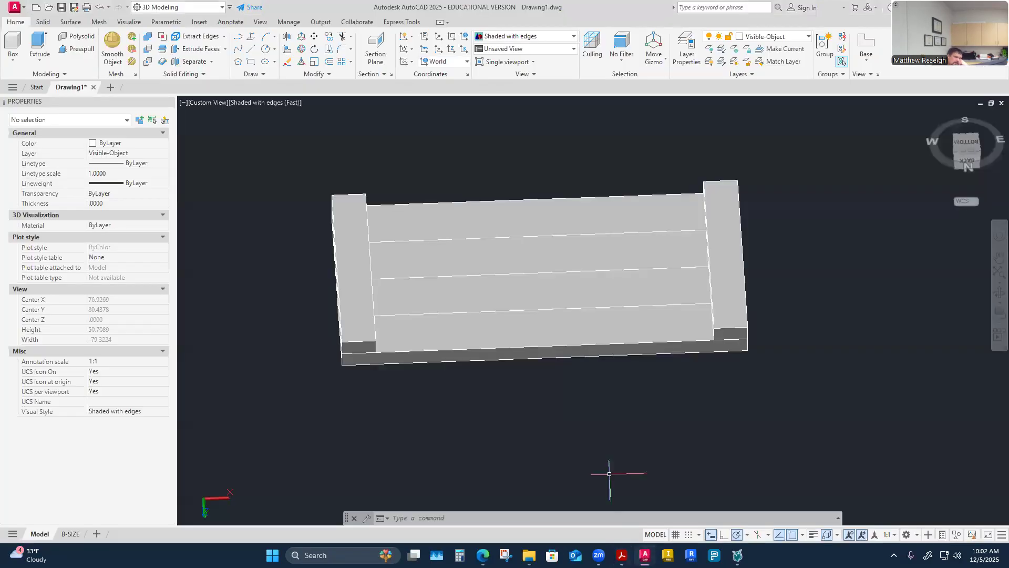
pyautogui.keyDown('shift'); pyautogui.moveTo(604, 417); pyautogui.dragTo(632, 450, button='middle'); pyautogui.keyUp('shift')
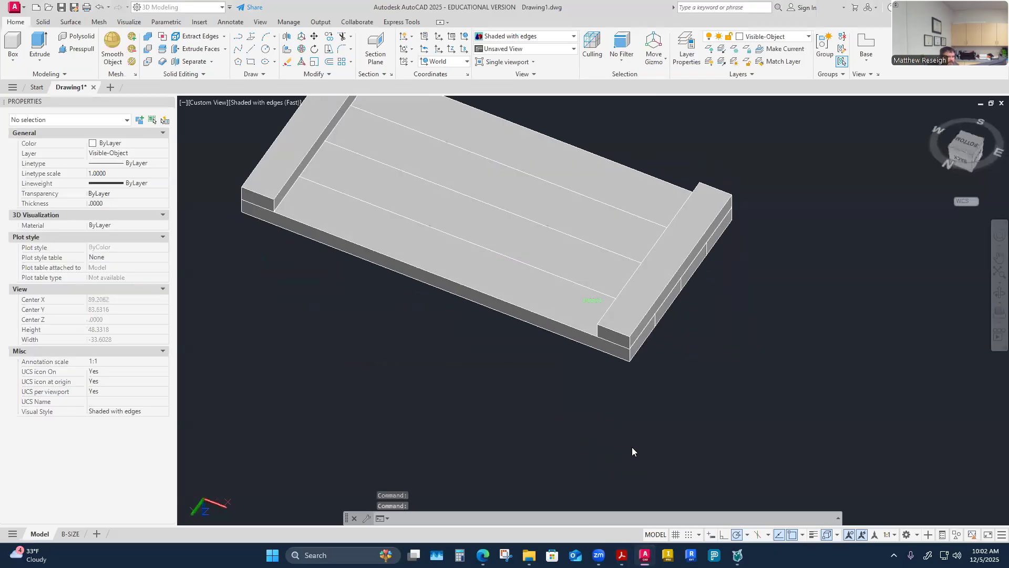
pyautogui.scroll(2, 631, 450)
pyautogui.click(773, 36)
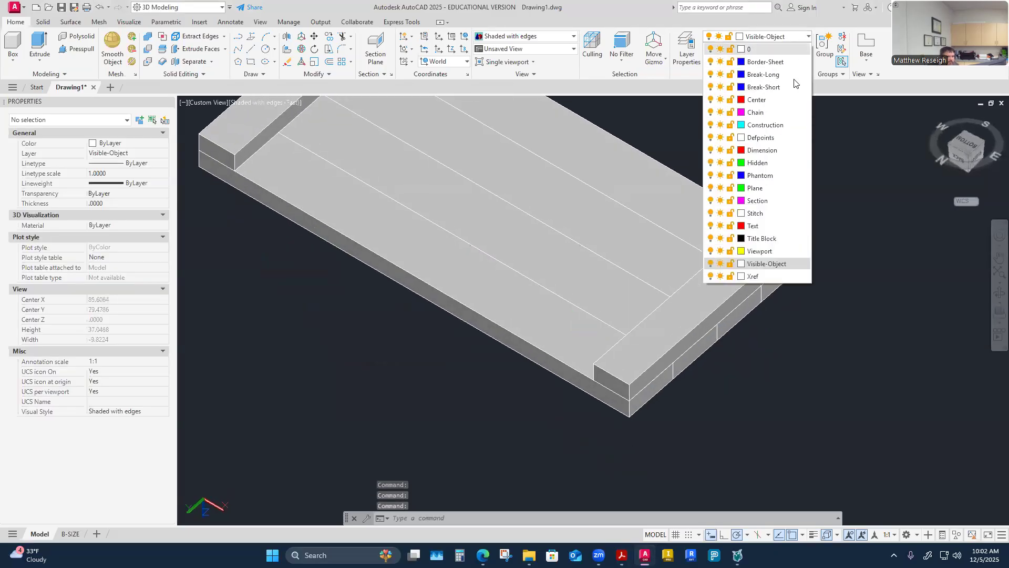
pyautogui.click(754, 126)
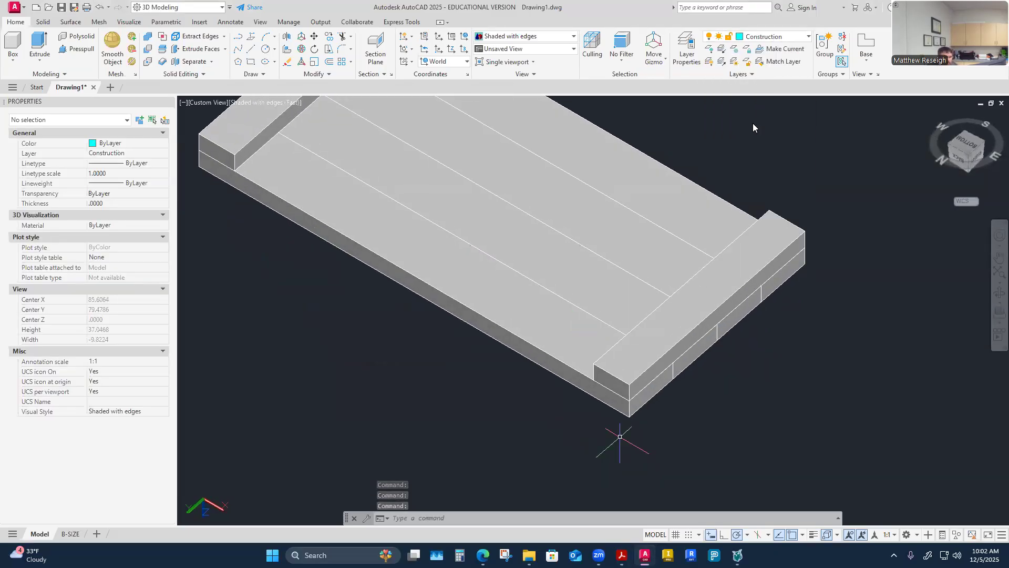
# Draw two connected lines on the crosspiece's underside from its outer corner: 2 along the end edge and 3 inward parallel to its length
pyautogui.scroll(1, 715, 275)
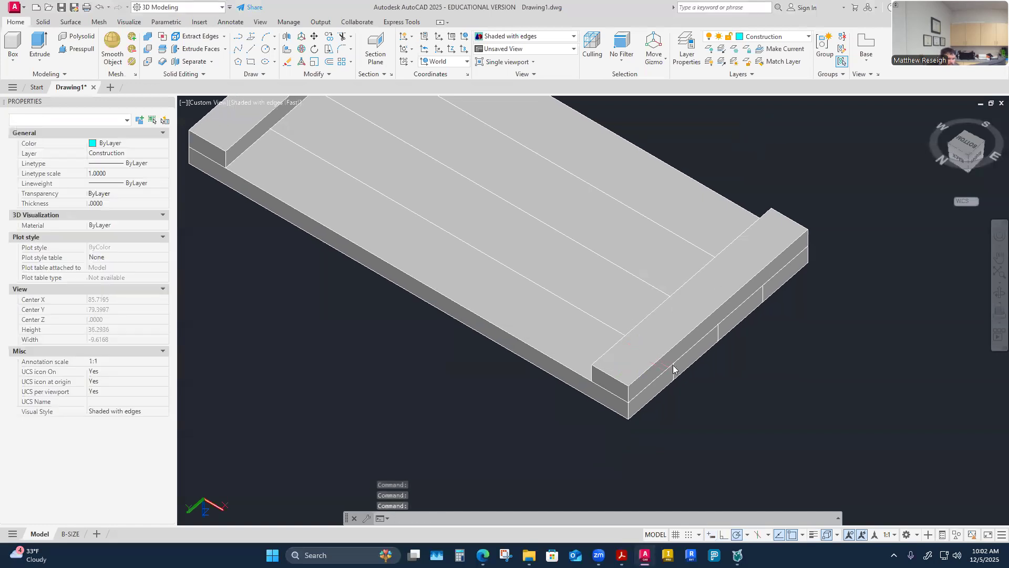
pyautogui.keyDown('shift'); pyautogui.moveTo(674, 368); pyautogui.dragTo(574, 309, button='middle'); pyautogui.keyUp('shift')
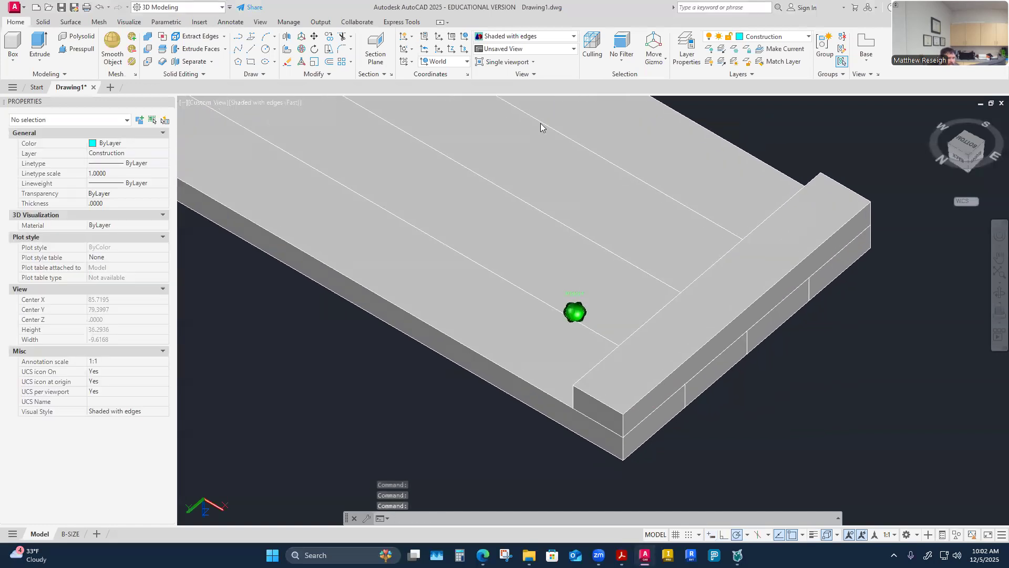
pyautogui.click(250, 51)
pyautogui.keyDown('shift'); pyautogui.moveTo(396, 447); pyautogui.dragTo(576, 387, button='middle'); pyautogui.keyUp('shift')
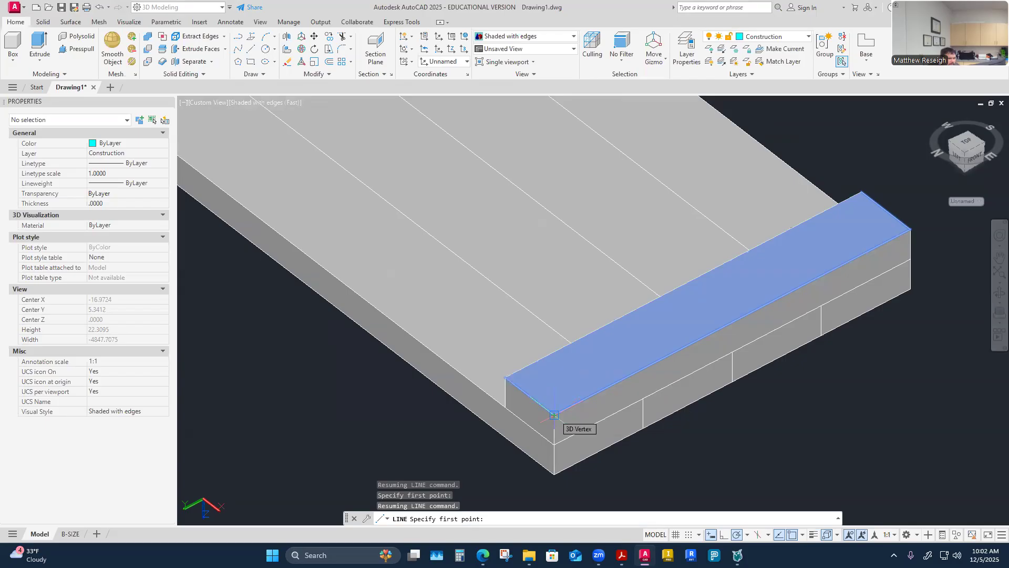
pyautogui.click(554, 415)
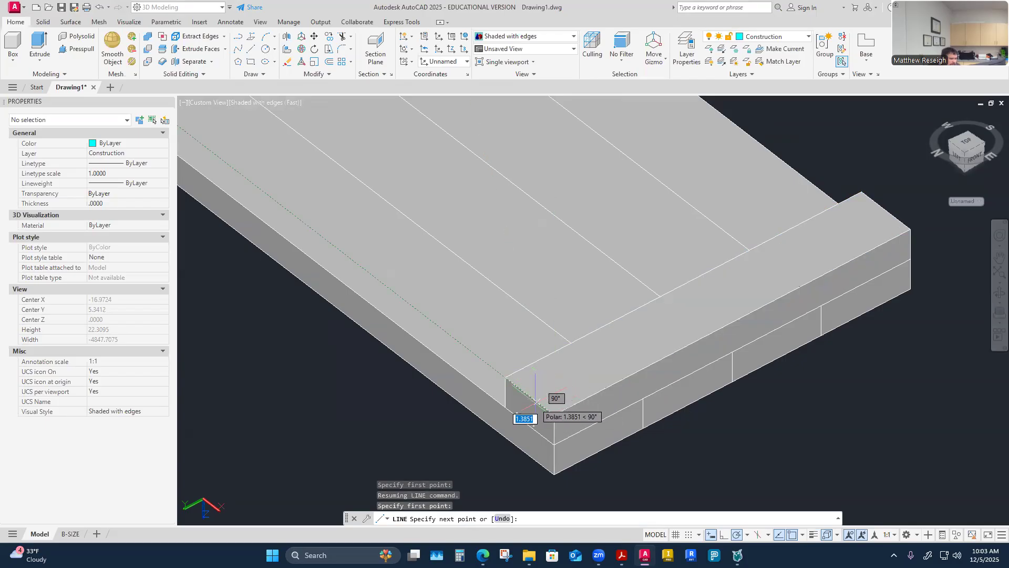
pyautogui.scroll(1, 537, 404)
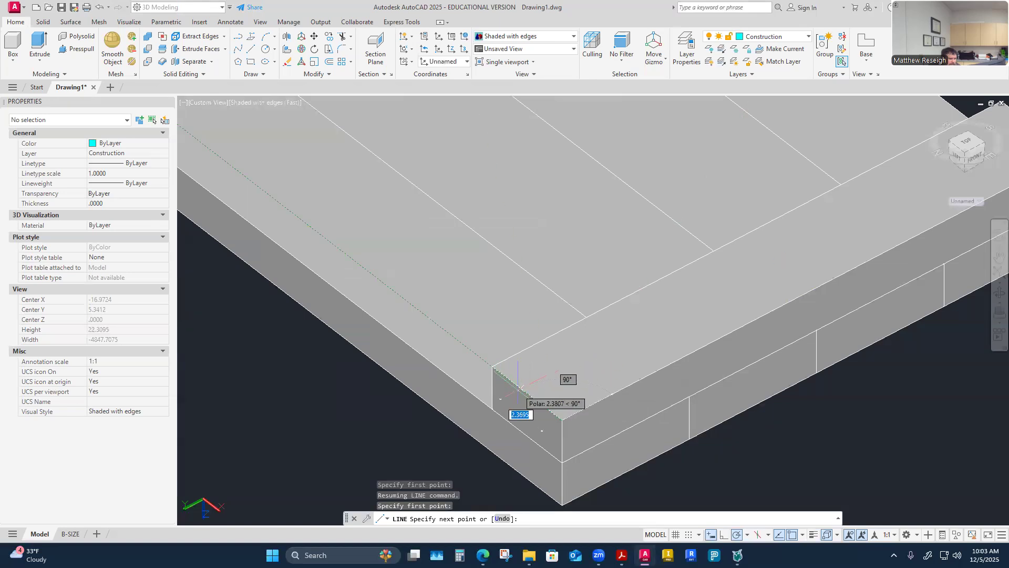
pyautogui.scroll(2, 536, 394)
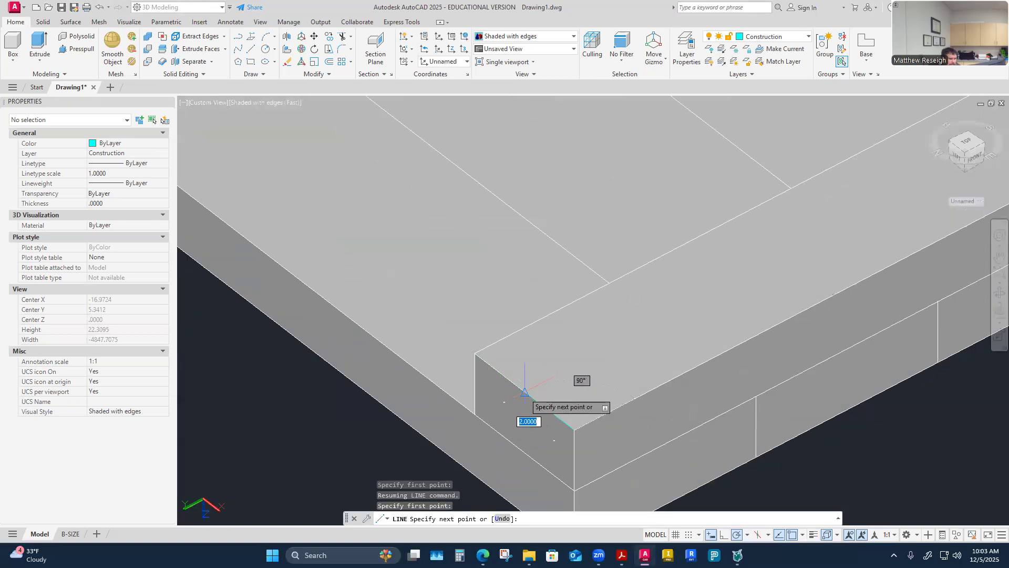
pyautogui.write('2')
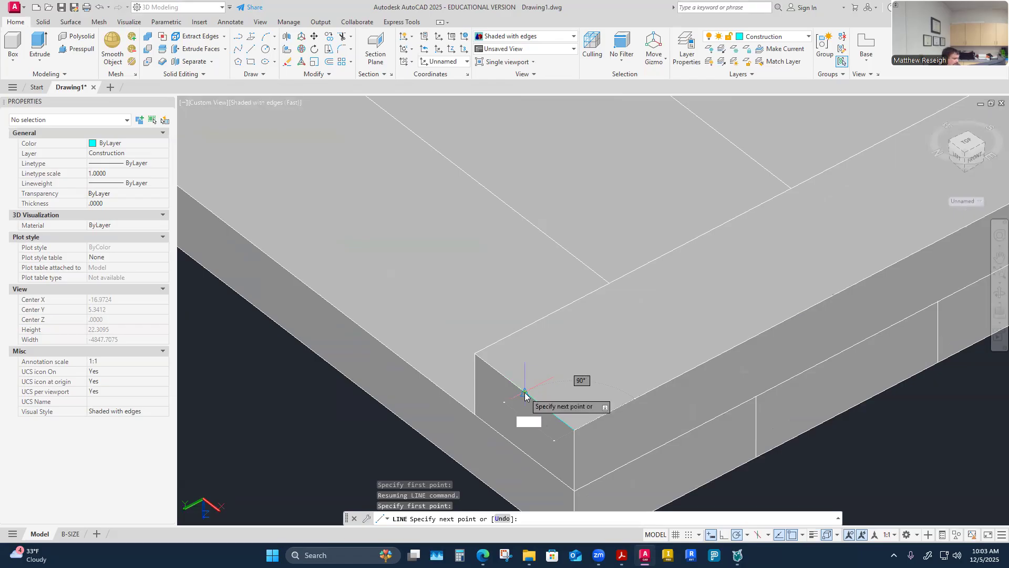
pyautogui.press('Return')
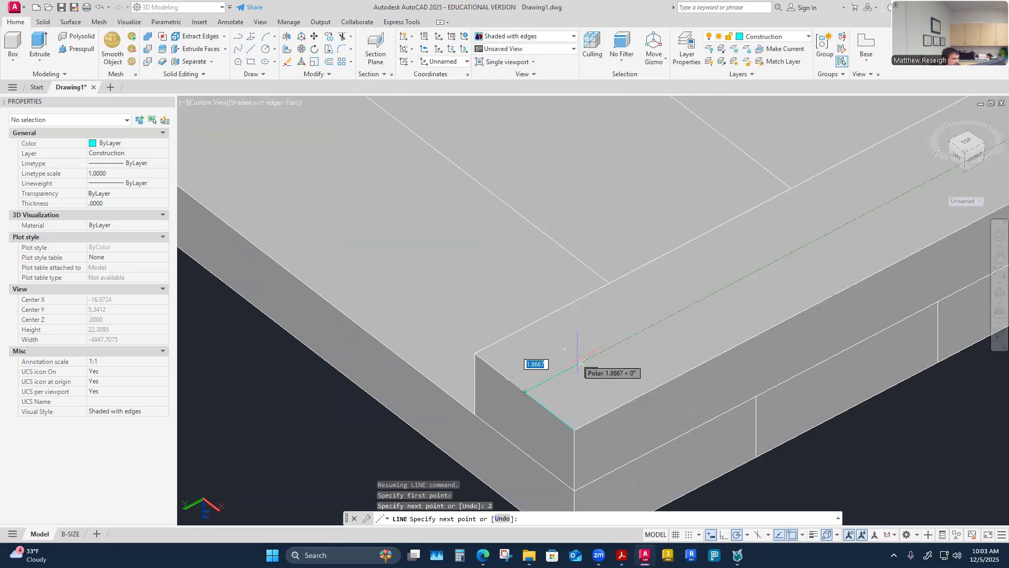
pyautogui.write('3')
pyautogui.press('Return')
pyautogui.scroll(-2, 616, 381)
pyautogui.press('Escape')
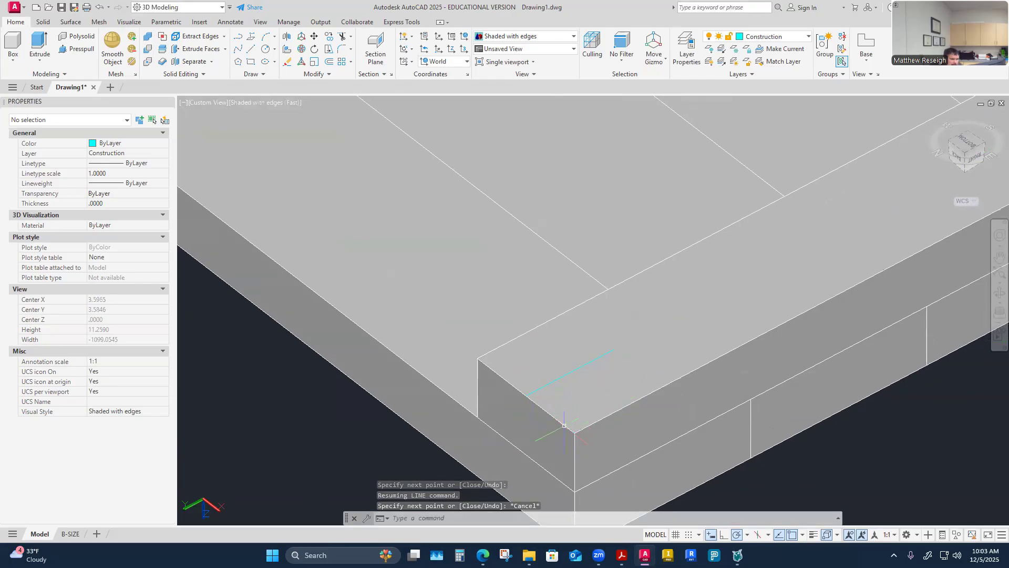
# Check the properties of the construction line running inward along the crosspiece, and clear the selection
pyautogui.click(599, 363)
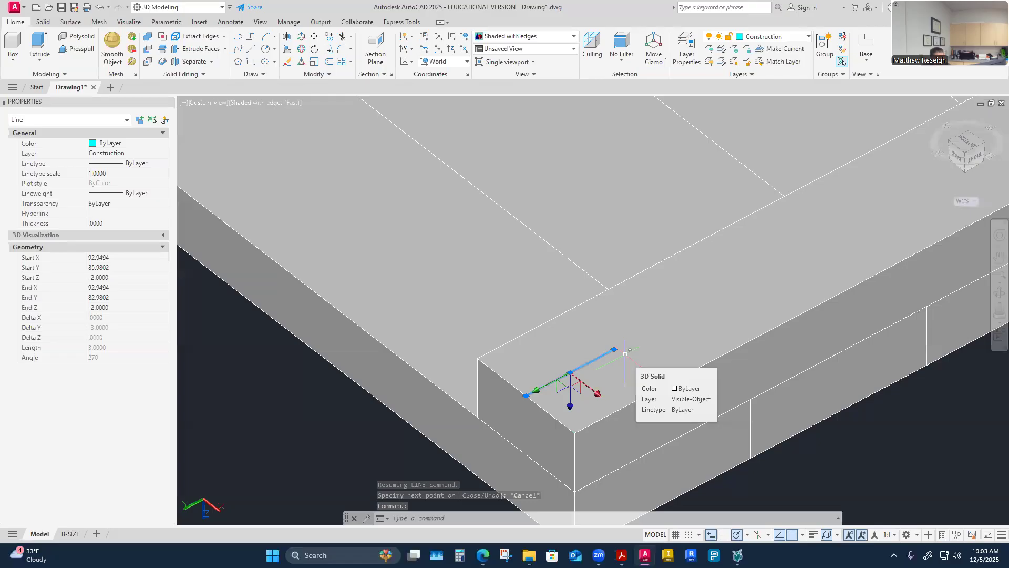
pyautogui.press('Escape')
pyautogui.press('Escape')
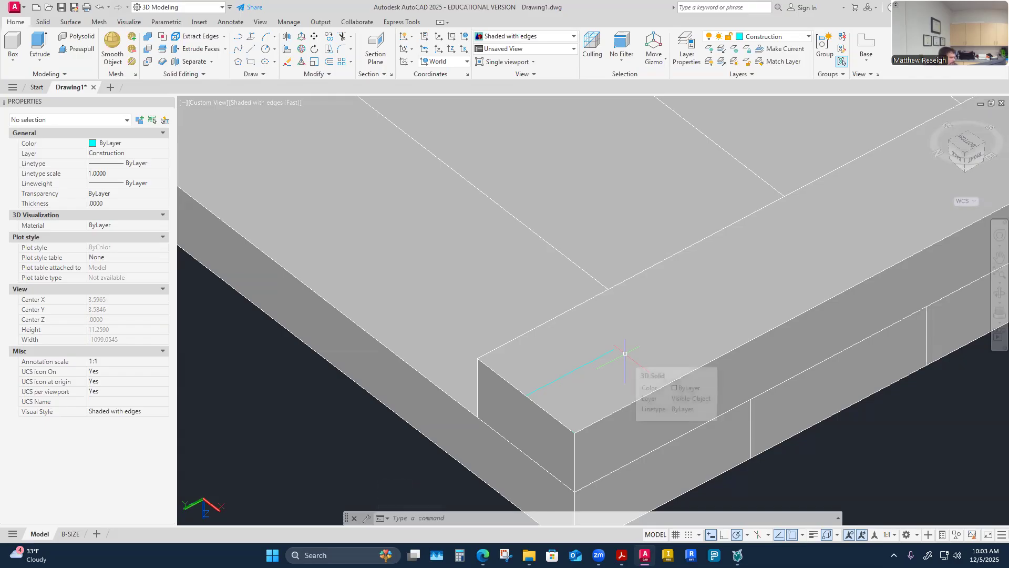
pyautogui.moveTo(488, 398)
pyautogui.keyDown('shift'); pyautogui.mouseDown(button='middle')
pyautogui.moveTo(452, 394)
pyautogui.moveTo(493, 398)
pyautogui.mouseUp(button='middle'); pyautogui.keyUp('shift')
pyautogui.scroll(-1, 493, 398)
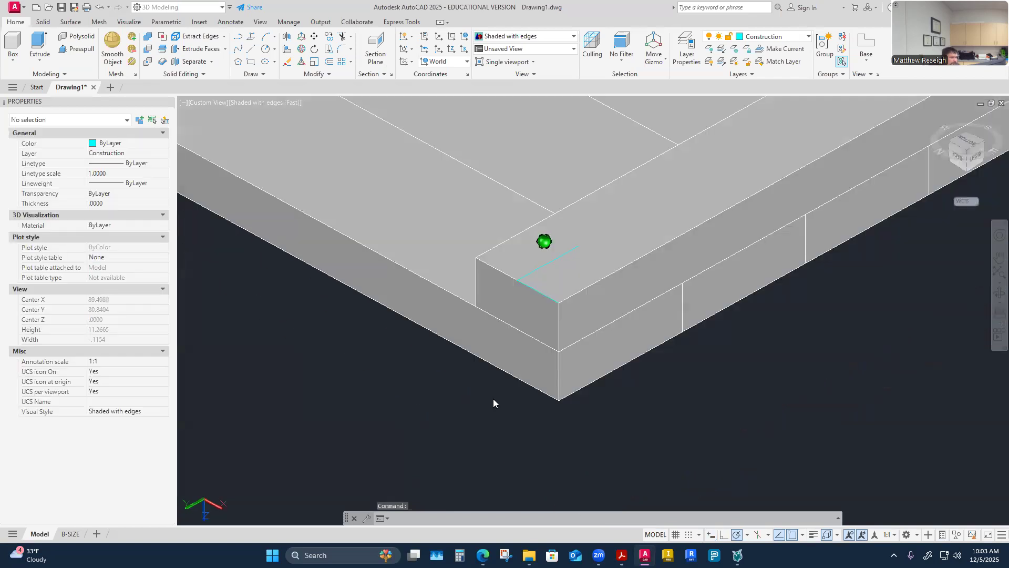
# Make the Visible-Object layer current
pyautogui.moveTo(497, 363); pyautogui.dragTo(478, 376, button='middle')
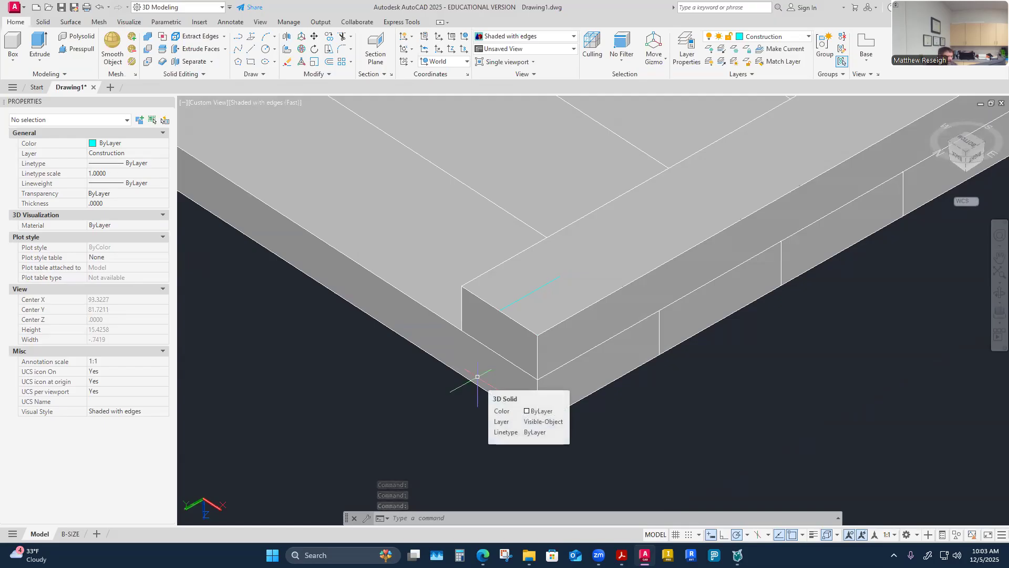
pyautogui.keyDown('shift'); pyautogui.middleClick(477, 376); pyautogui.keyUp('shift')
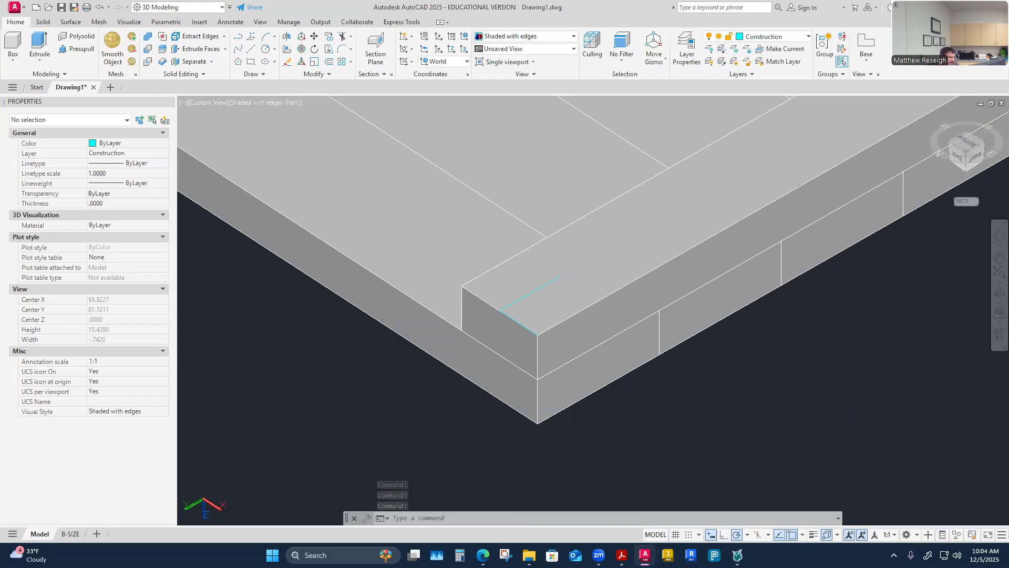
pyautogui.keyDown('shift'); pyautogui.moveTo(477, 376); pyautogui.dragTo(593, 311, button='middle'); pyautogui.keyUp('shift')
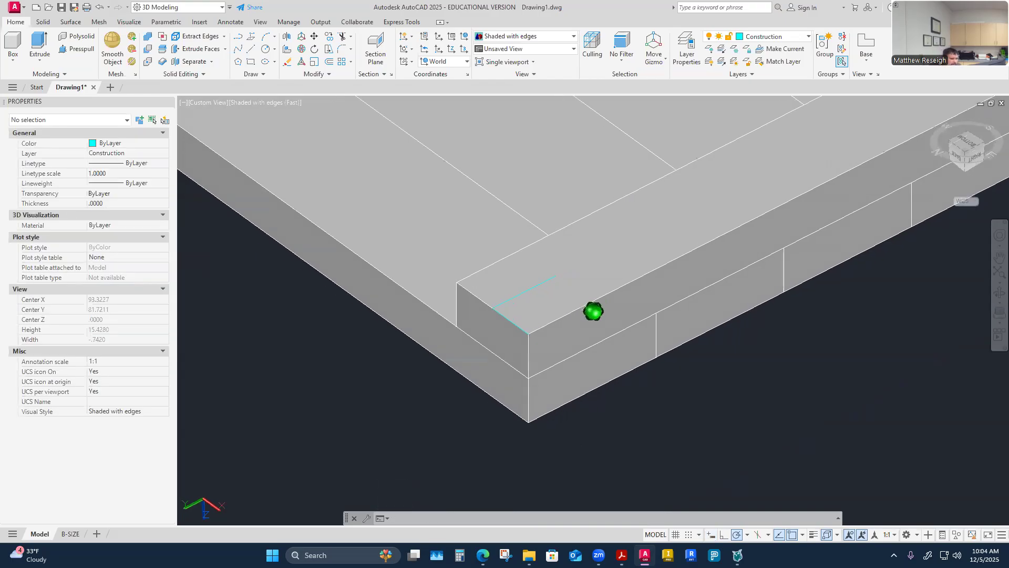
pyautogui.keyDown('shift'); pyautogui.moveTo(495, 288); pyautogui.dragTo(584, 462, button='middle'); pyautogui.keyUp('shift')
pyautogui.scroll(-4, 599, 425)
pyautogui.scroll(6, 584, 461)
pyautogui.keyDown('shift'); pyautogui.moveTo(545, 427); pyautogui.dragTo(512, 457, button='middle'); pyautogui.keyUp('shift')
pyautogui.click(802, 40)
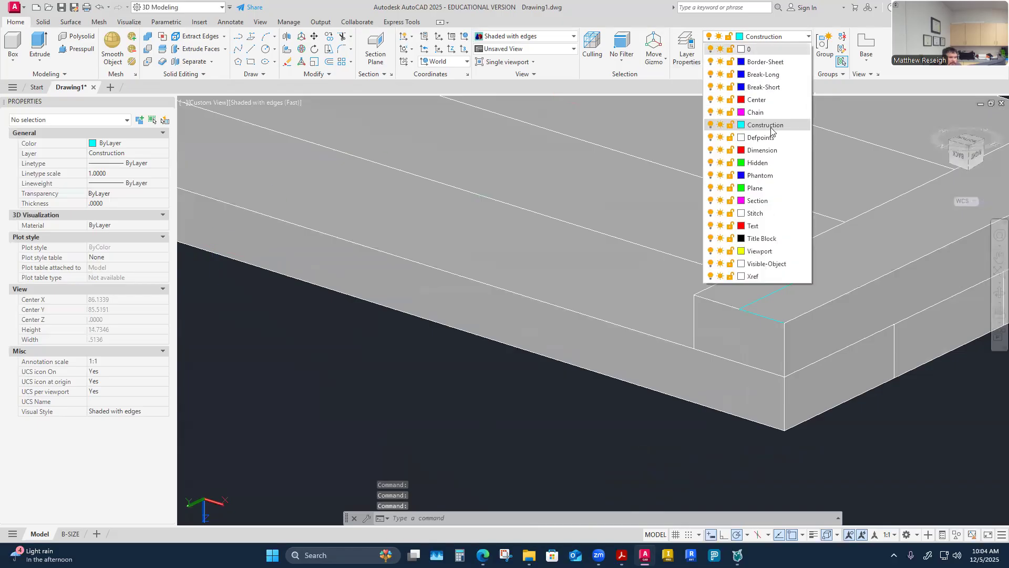
pyautogui.click(762, 258)
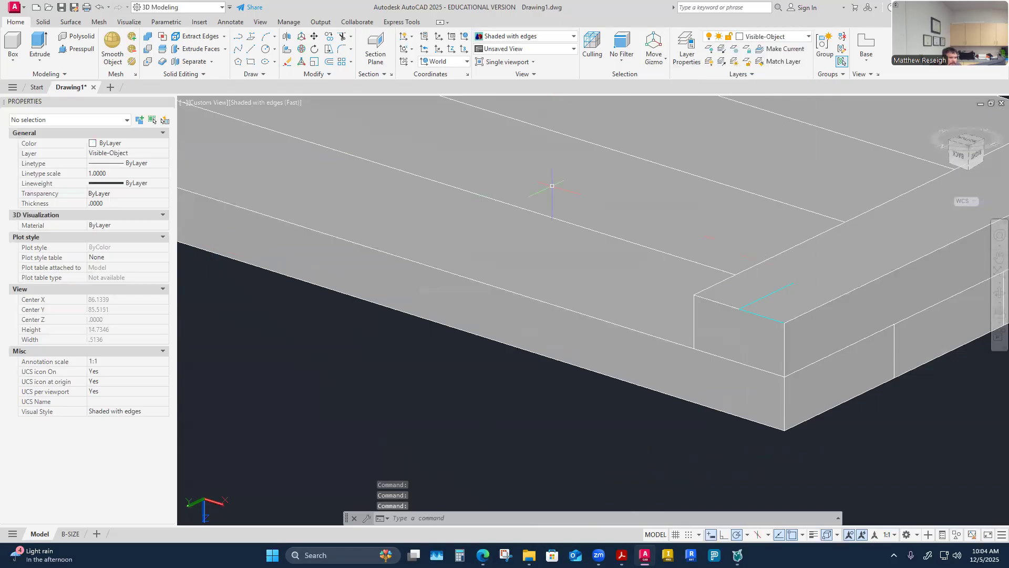
# Start a cylinder on the crosspiece's underside, centred at the inner end of the 3-unit construction line, with a base radius of 2
pyautogui.click(13, 59)
pyautogui.click(22, 102)
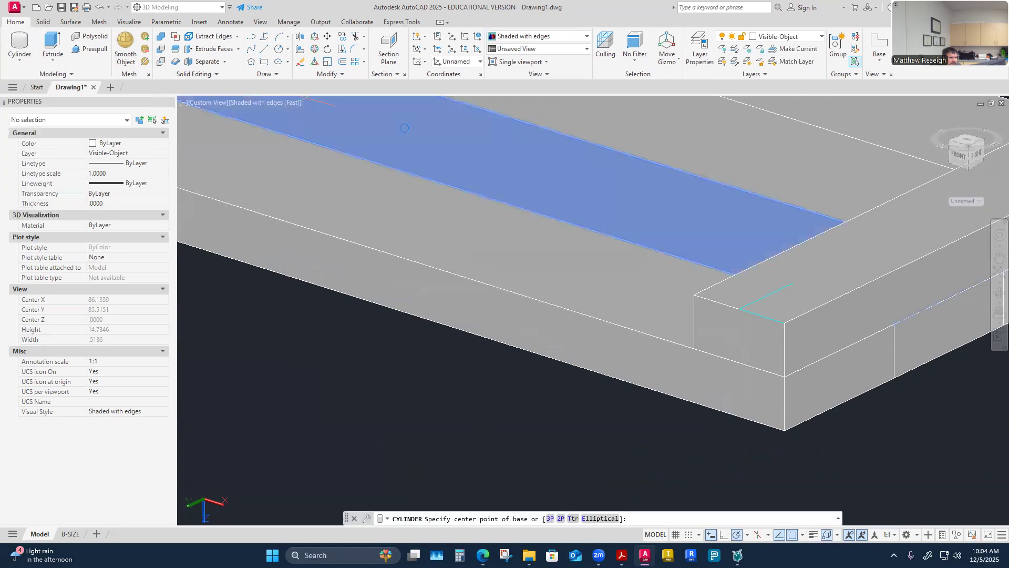
pyautogui.keyDown('shift'); pyautogui.moveTo(282, 419); pyautogui.dragTo(381, 476, button='middle'); pyautogui.keyUp('shift')
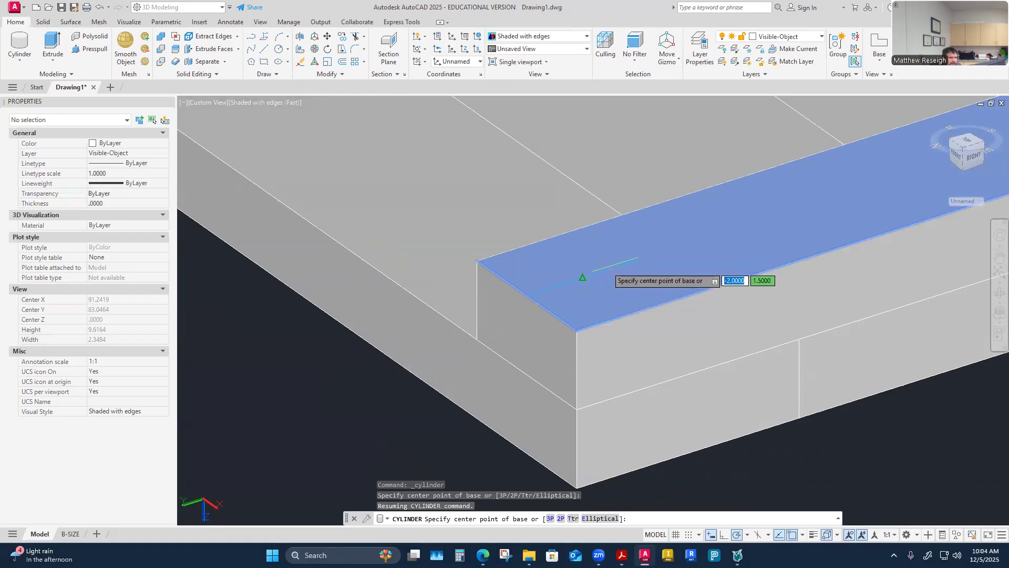
pyautogui.keyDown('shift'); pyautogui.moveTo(598, 282); pyautogui.dragTo(536, 309, button='middle'); pyautogui.keyUp('shift')
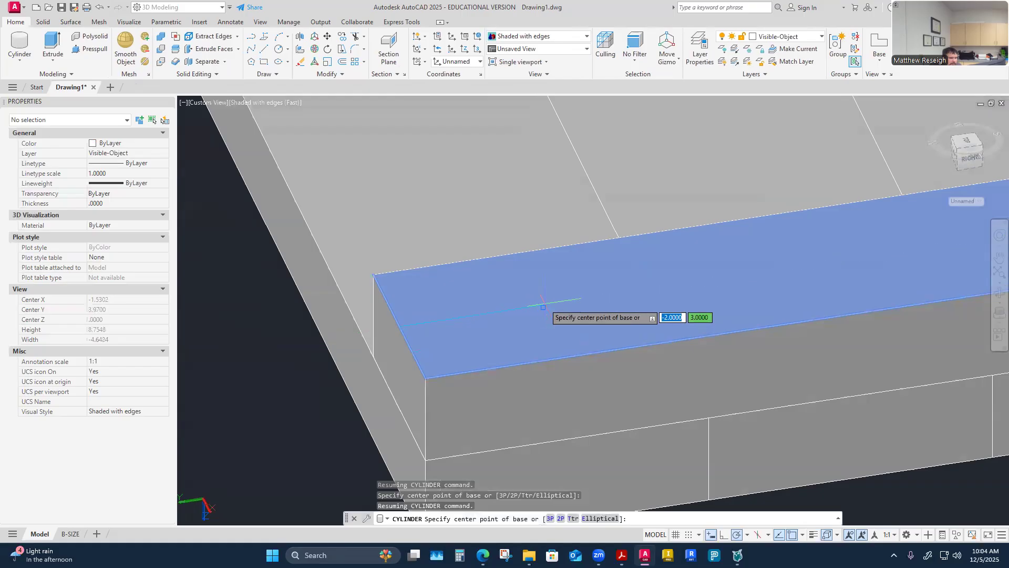
pyautogui.scroll(3, 537, 304)
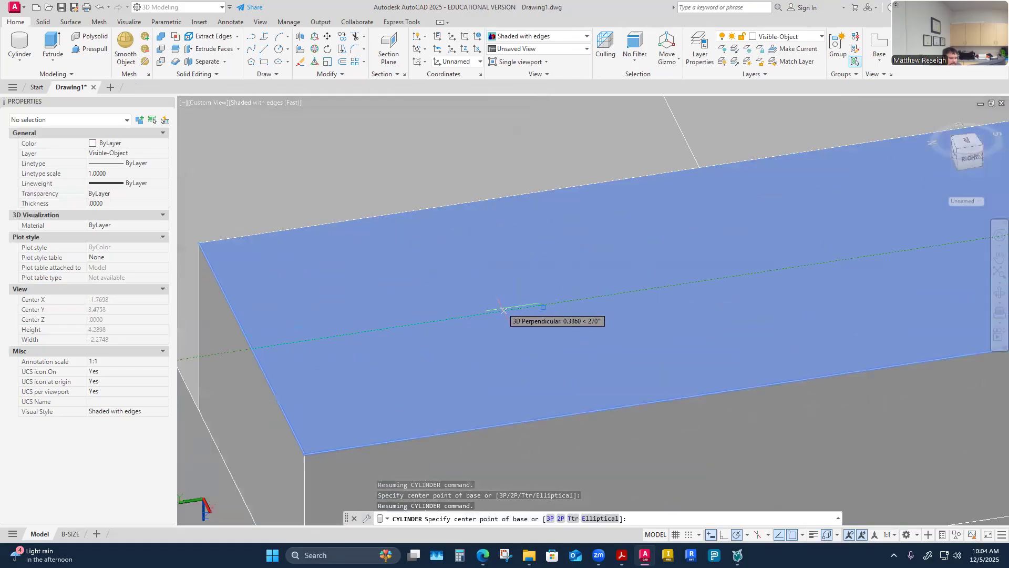
pyautogui.click(538, 309)
pyautogui.keyDown('shift'); pyautogui.moveTo(539, 309); pyautogui.dragTo(599, 269, button='middle'); pyautogui.keyUp('shift')
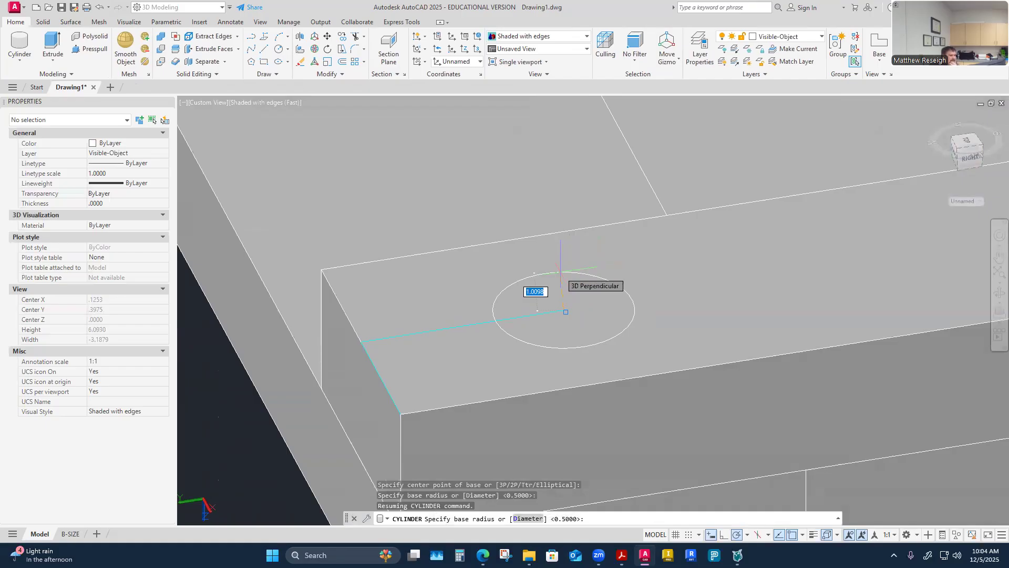
pyautogui.write('2')
pyautogui.press('Return')
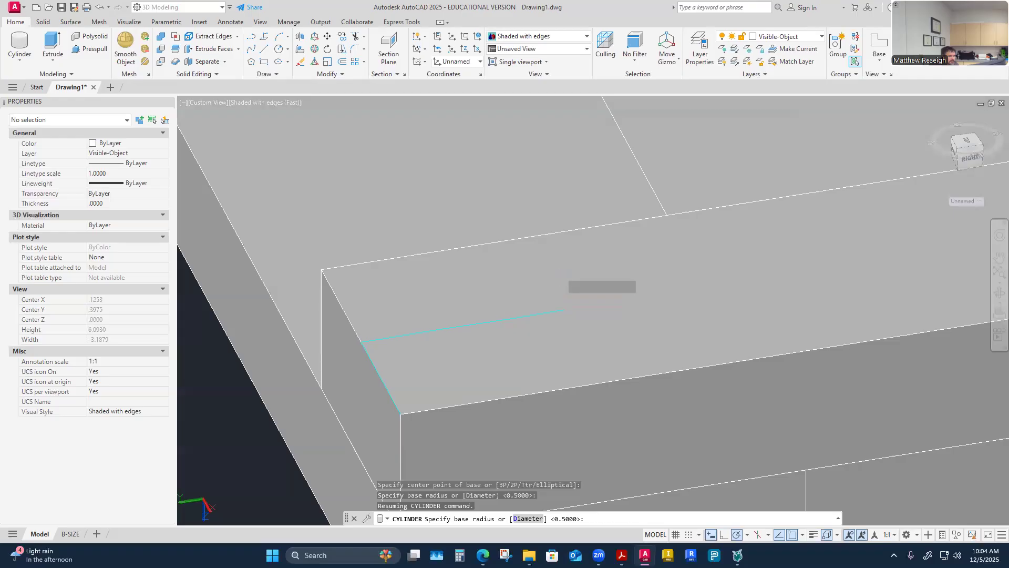
# Switch to the CADD1108-Table.pdf drawing and view the full sheet to look up the leg height
pyautogui.keyDown('shift'); pyautogui.moveTo(560, 272); pyautogui.dragTo(180, 362, button='middle'); pyautogui.keyUp('shift')
pyautogui.keyDown('shift'); pyautogui.moveTo(616, 307); pyautogui.dragTo(546, 346, button='middle'); pyautogui.keyUp('shift')
pyautogui.keyDown('shift'); pyautogui.moveTo(560, 150); pyautogui.dragTo(626, 488, button='middle'); pyautogui.keyUp('shift')
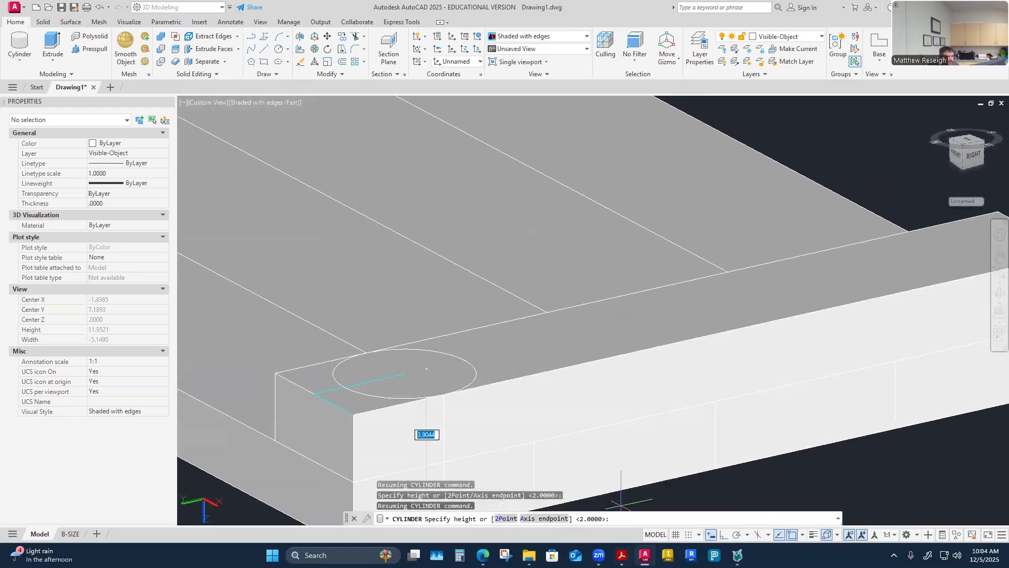
pyautogui.click(622, 555)
pyautogui.scroll(-2, 558, 398)
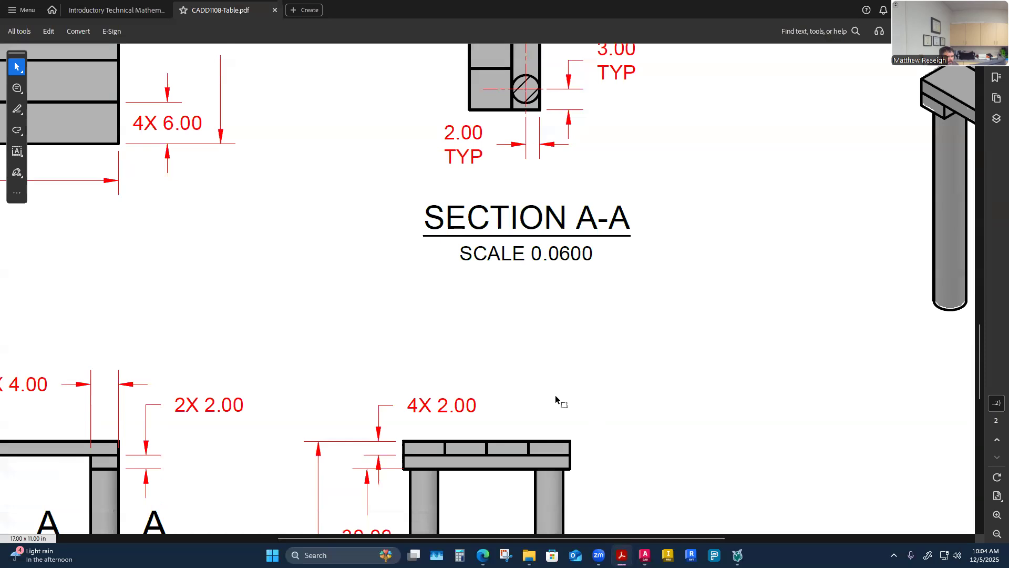
pyautogui.hotkey('ctrl', '0')
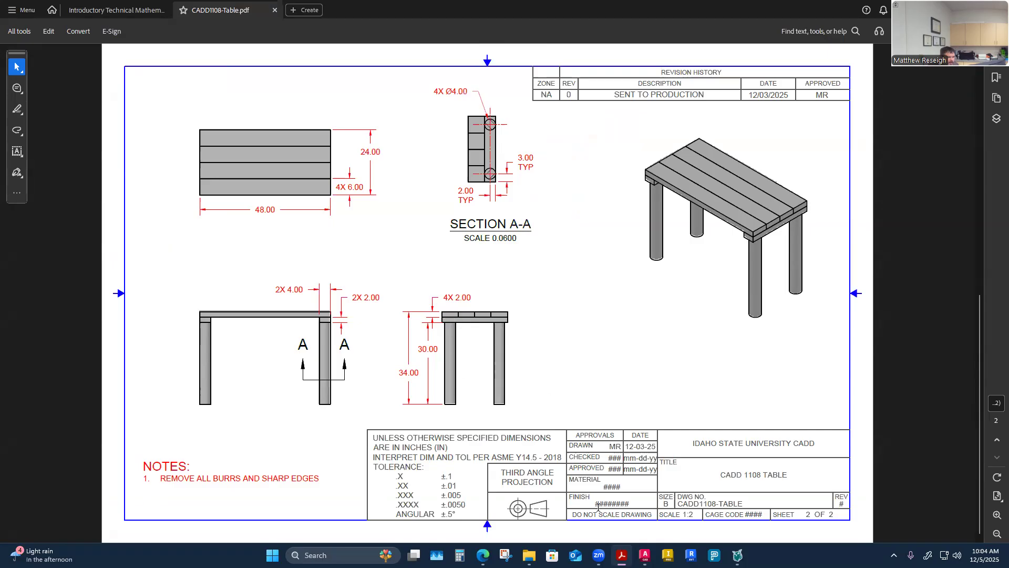
# Return to the AutoCAD drawing and finish the cylindrical leg with a height of 30
pyautogui.click(645, 555)
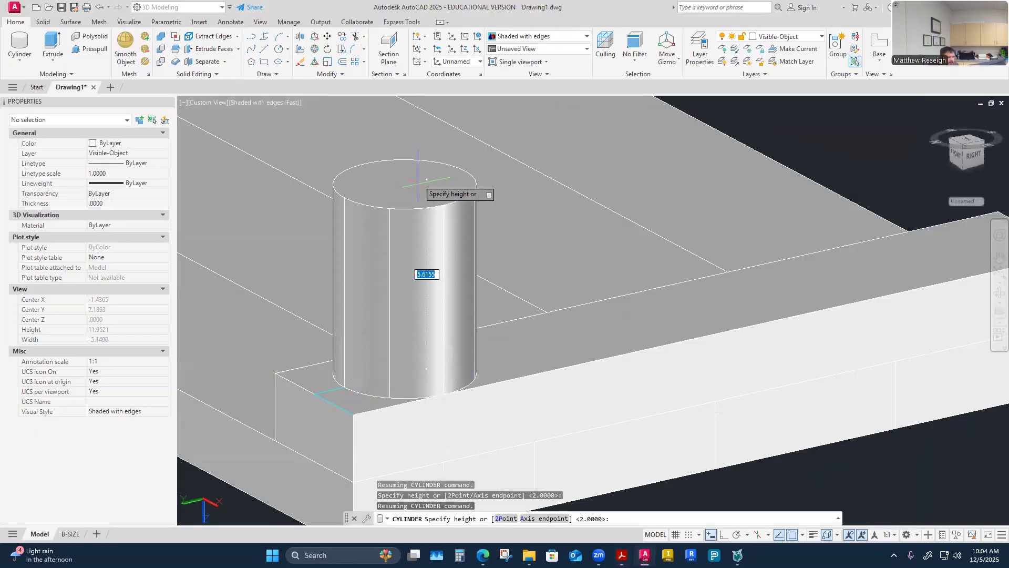
pyautogui.write('30')
pyautogui.press('Return')
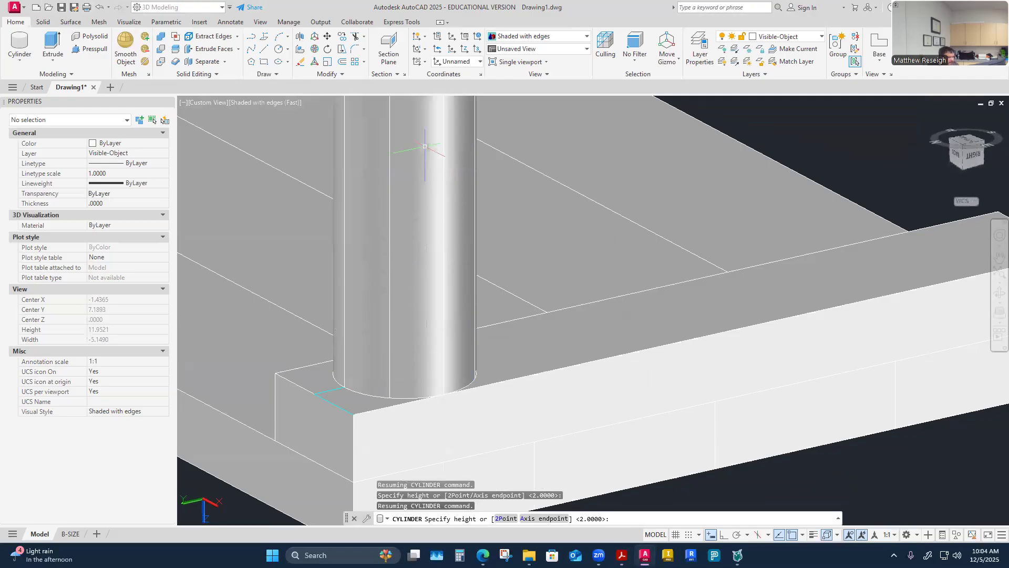
# Examine the leg and table underside from several angles, and check the leg layout in the PDF drawing
pyautogui.scroll(-6, 451, 349)
pyautogui.keyDown('shift'); pyautogui.moveTo(507, 384); pyautogui.dragTo(544, 398, button='middle'); pyautogui.keyUp('shift')
pyautogui.keyDown('shift'); pyautogui.moveTo(548, 361); pyautogui.dragTo(557, 438, button='middle'); pyautogui.keyUp('shift')
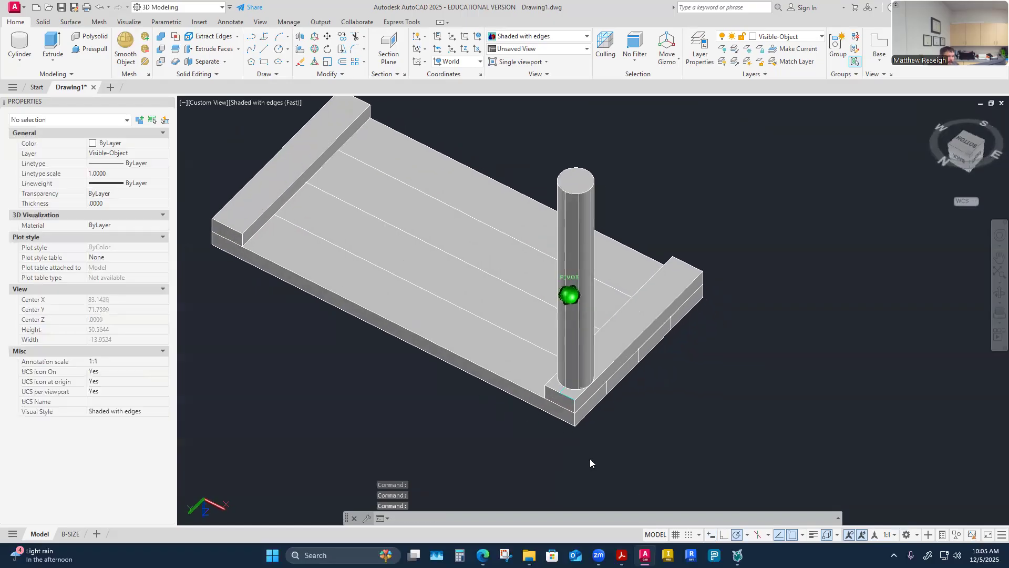
pyautogui.keyDown('shift'); pyautogui.moveTo(594, 460); pyautogui.dragTo(581, 449, button='middle'); pyautogui.keyUp('shift')
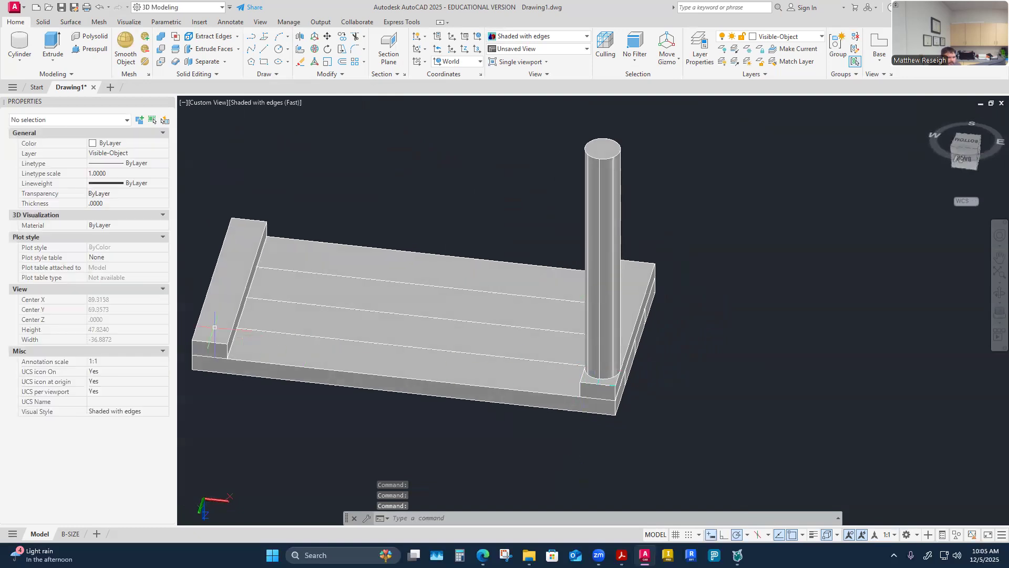
pyautogui.keyDown('shift'); pyautogui.moveTo(662, 387); pyautogui.dragTo(594, 368, button='middle'); pyautogui.keyUp('shift')
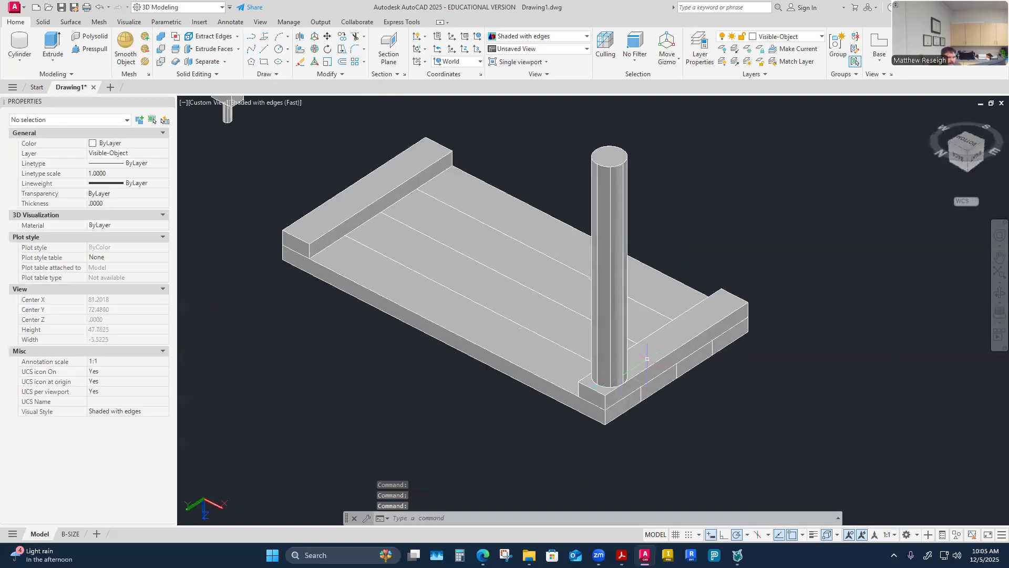
pyautogui.keyDown('shift'); pyautogui.moveTo(657, 473); pyautogui.dragTo(605, 415, button='middle'); pyautogui.keyUp('shift')
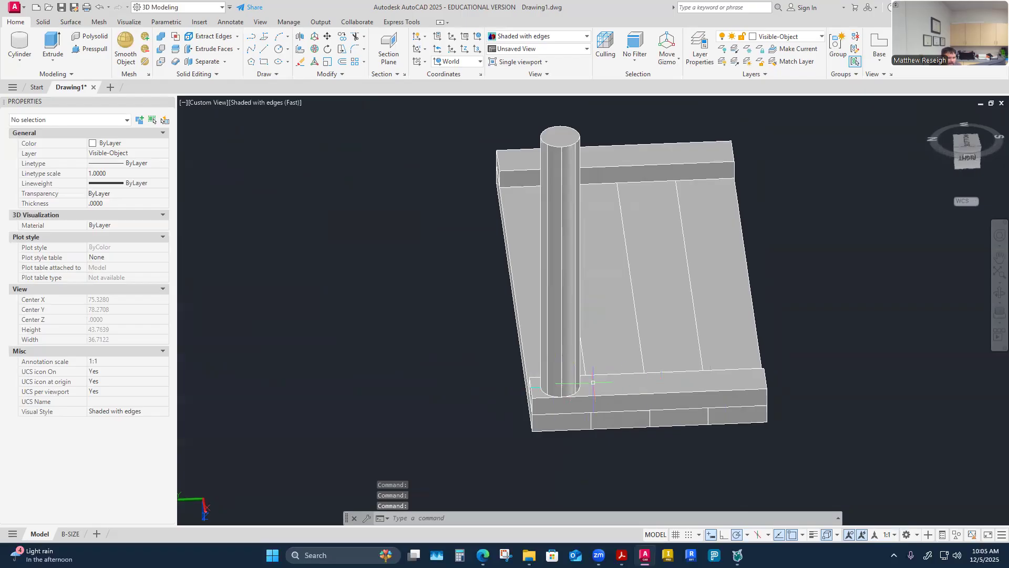
pyautogui.keyDown('shift'); pyautogui.moveTo(639, 382); pyautogui.dragTo(326, 284, button='middle'); pyautogui.keyUp('shift')
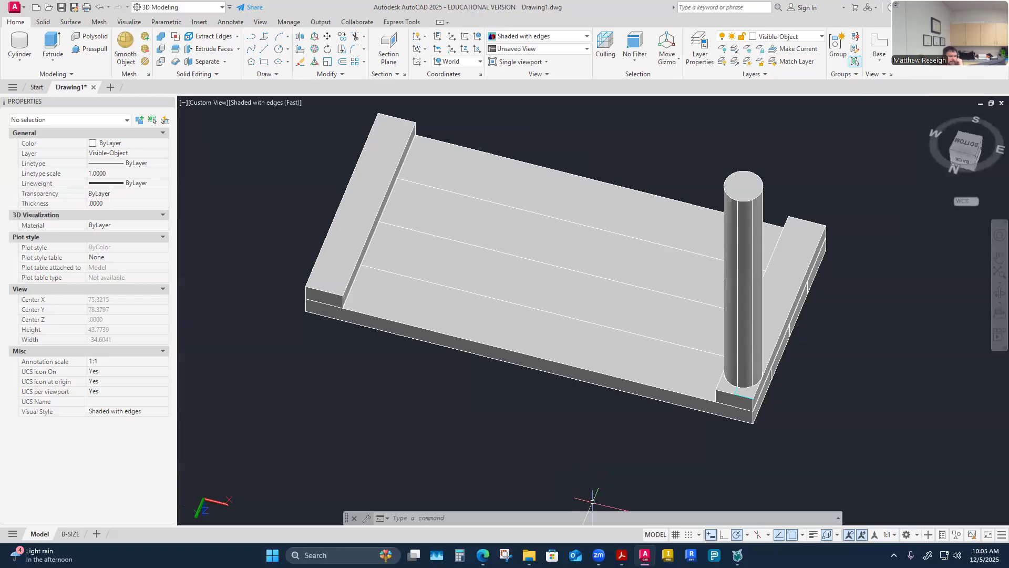
pyautogui.click(622, 555)
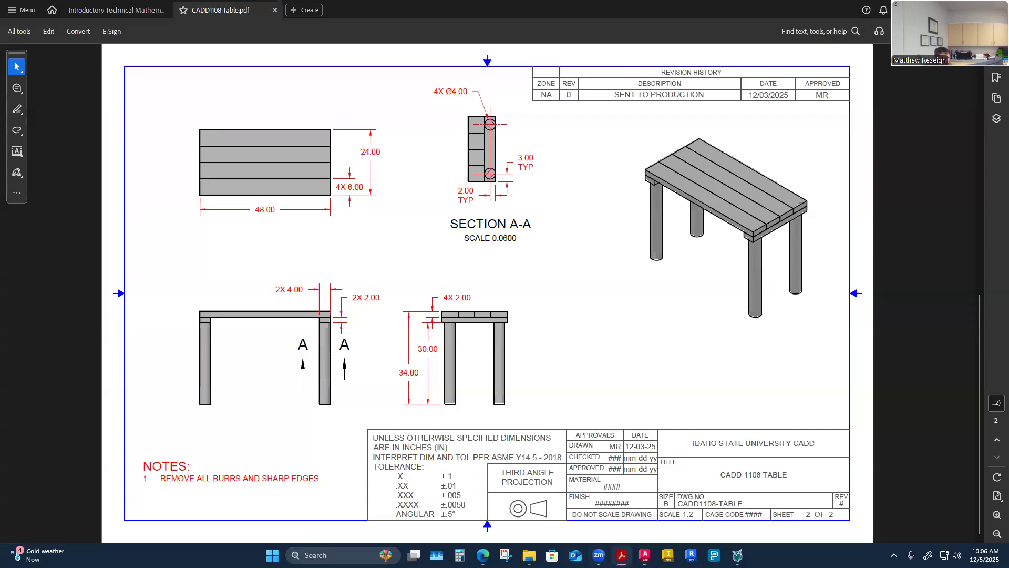
pyautogui.hotkey('alt', 'Tab')
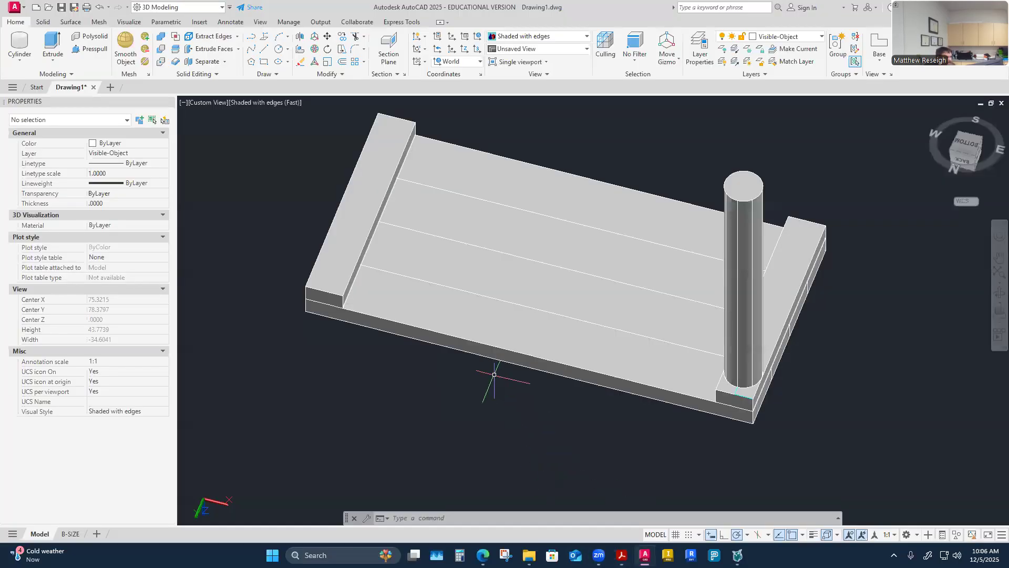
# Create a rectangular array of the cylindrical leg and set it to 2 columns
pyautogui.click(362, 62)
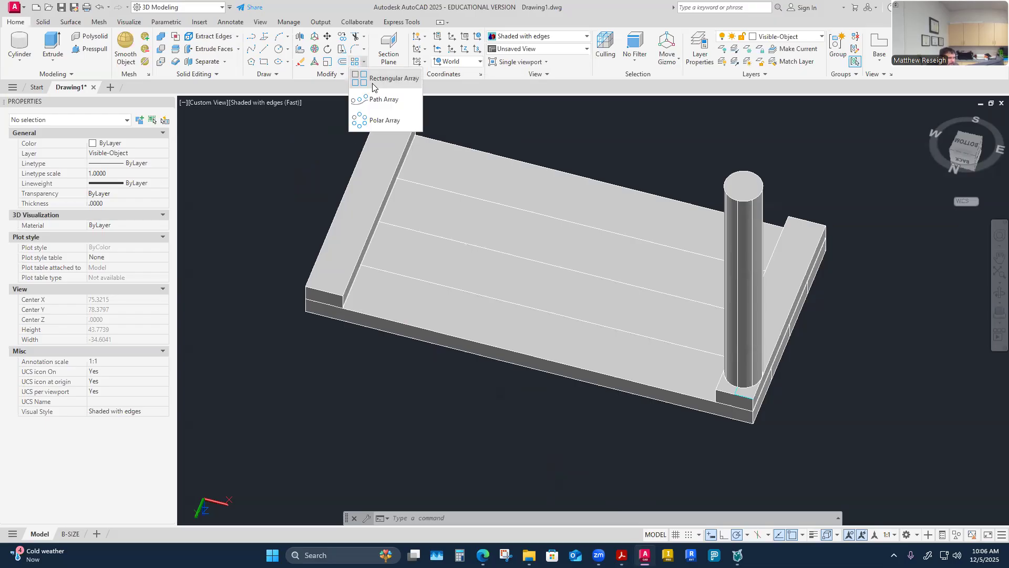
pyautogui.click(389, 79)
pyautogui.keyDown('shift'); pyautogui.moveTo(588, 307); pyautogui.dragTo(675, 188, button='middle'); pyautogui.keyUp('shift')
pyautogui.click(675, 191)
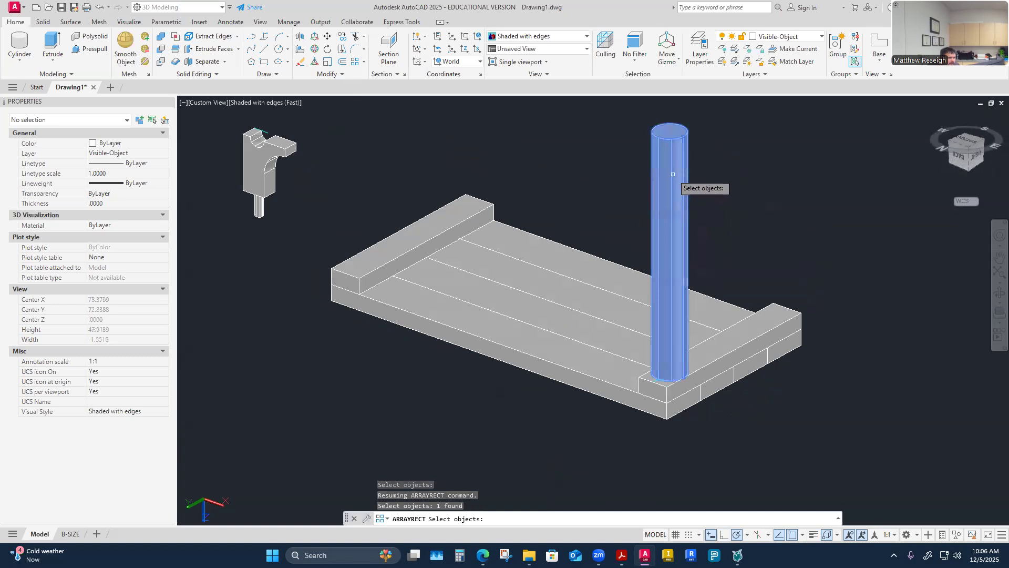
pyautogui.press('Return')
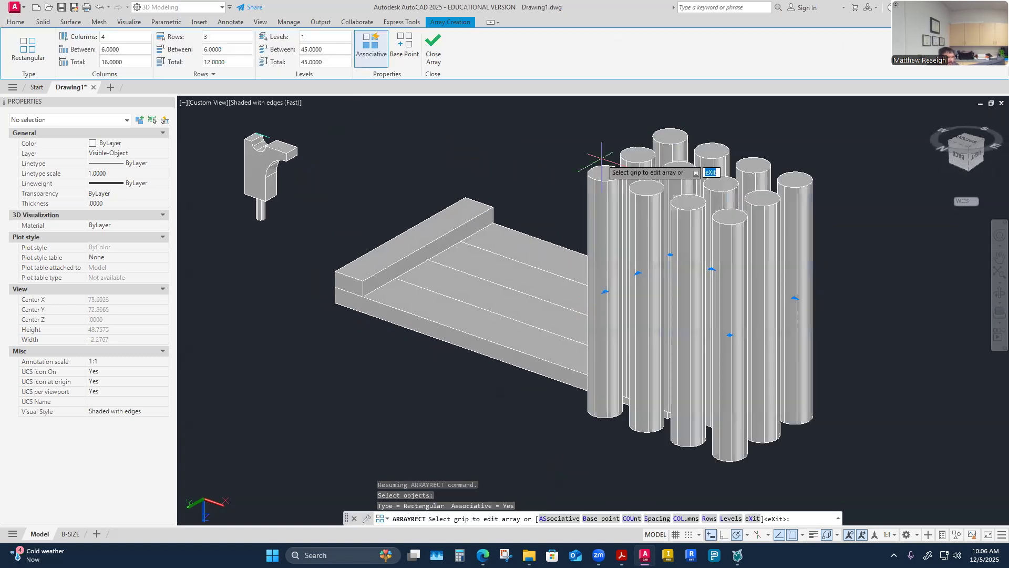
pyautogui.keyDown('shift'); pyautogui.moveTo(592, 308); pyautogui.dragTo(531, 280, button='middle'); pyautogui.keyUp('shift')
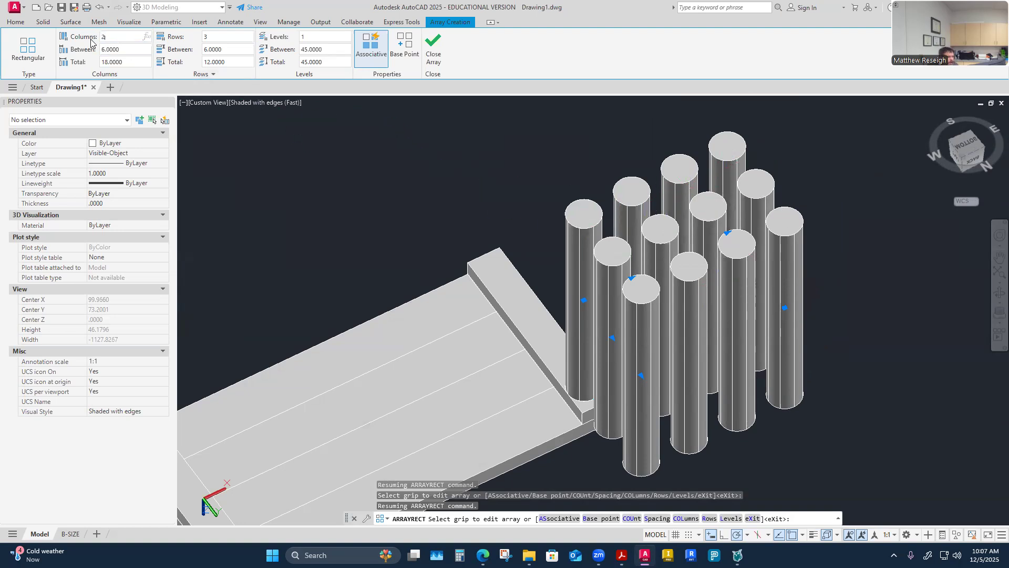
pyautogui.write('2')
pyautogui.press('Return')
# Set the leg array's column spacing to 44 and reverse its direction by making the value -44
pyautogui.scroll(-1, 252, 165)
pyautogui.keyDown('shift'); pyautogui.moveTo(363, 225); pyautogui.dragTo(337, 198, button='middle'); pyautogui.keyUp('shift')
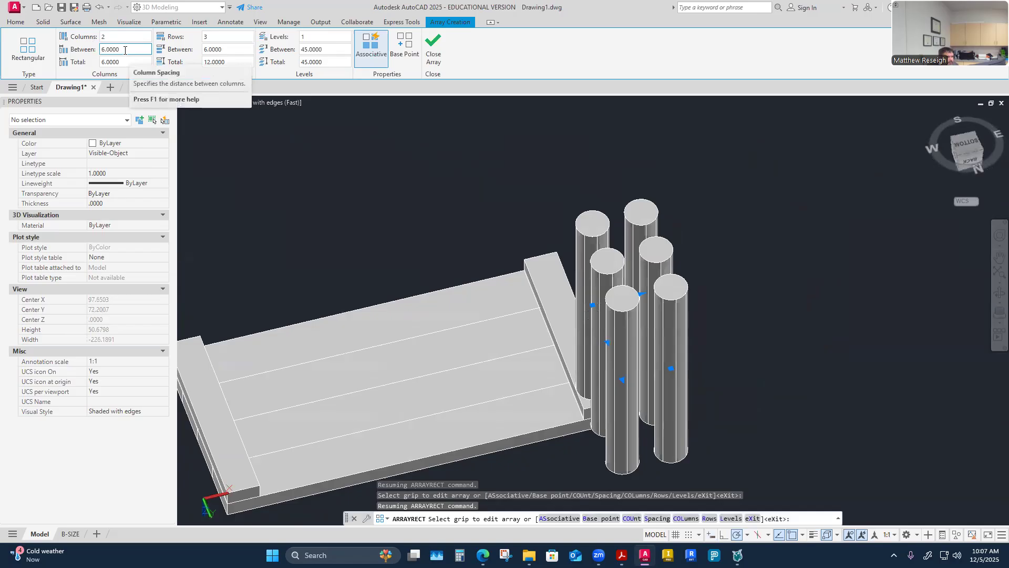
pyautogui.click(120, 49)
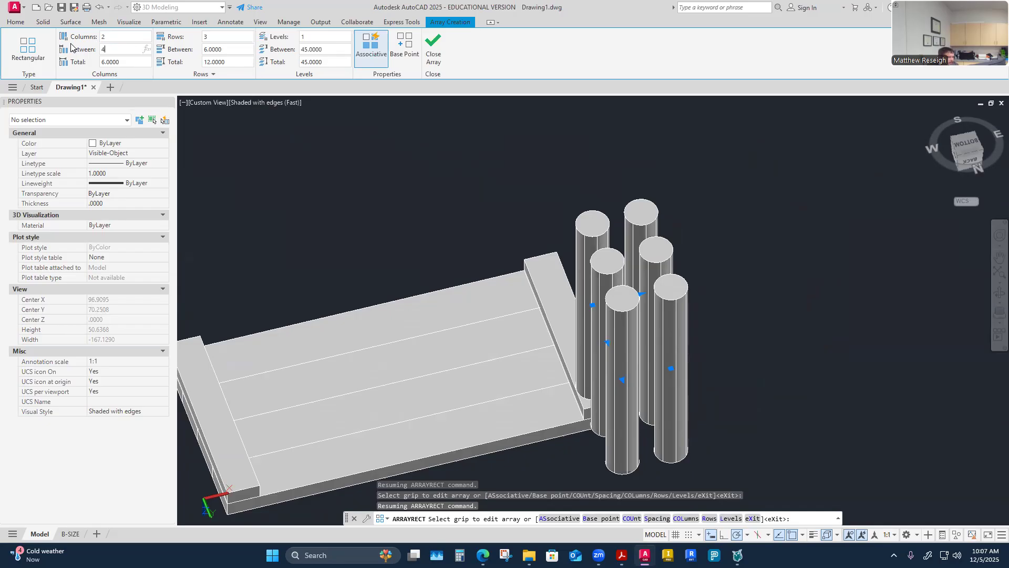
pyautogui.write('44')
pyautogui.press('Return')
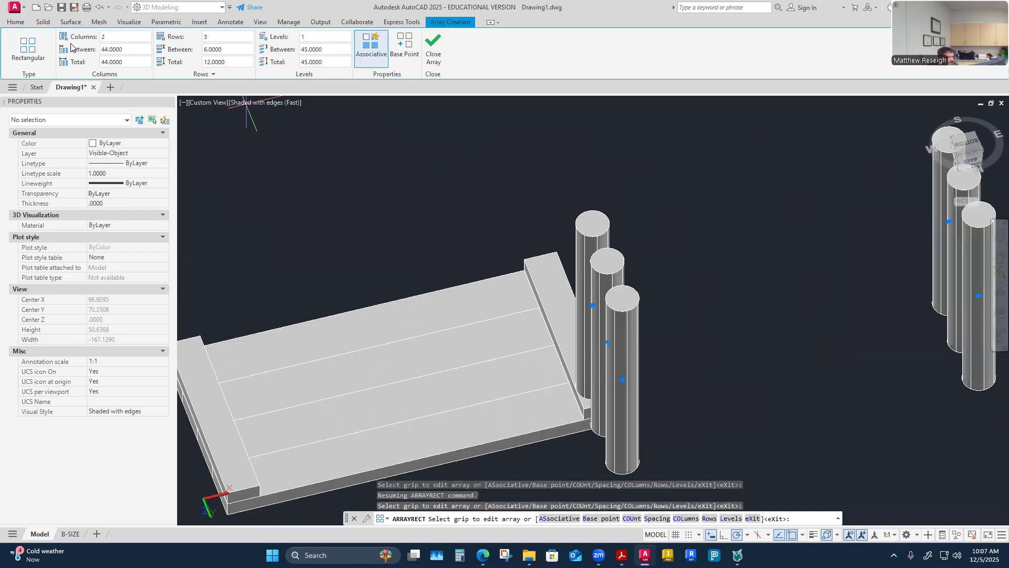
pyautogui.scroll(-2, 191, 166)
pyautogui.keyDown('shift'); pyautogui.moveTo(222, 194); pyautogui.dragTo(198, 138, button='middle'); pyautogui.keyUp('shift')
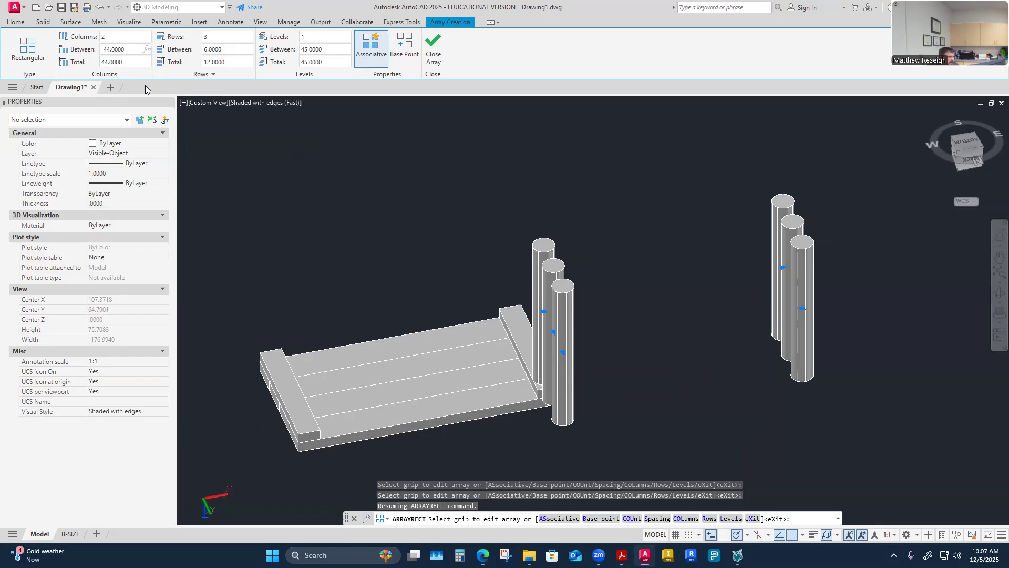
pyautogui.write('-')
pyautogui.press('Return')
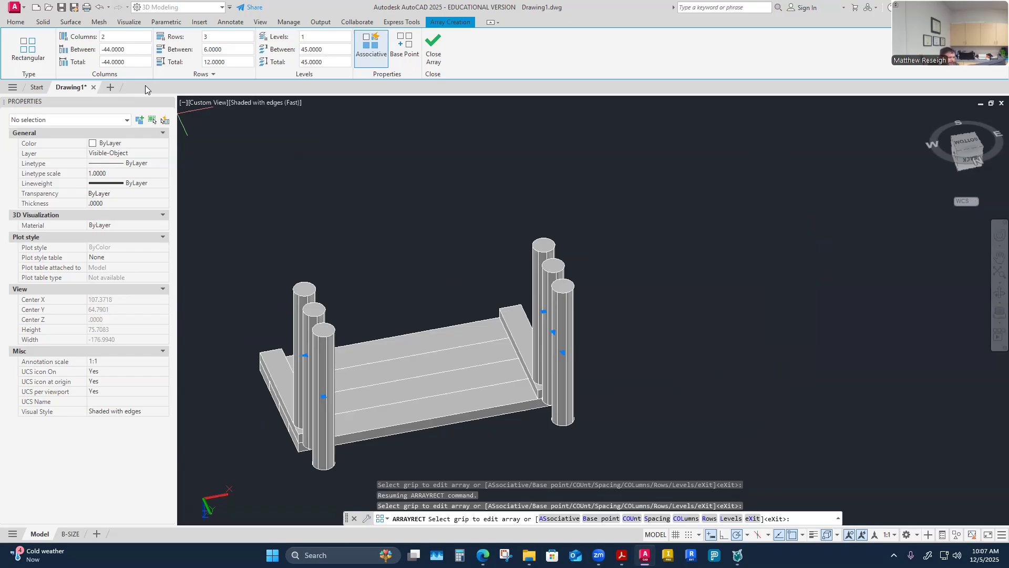
# Set the leg array to 2 rows with a row spacing of 18
pyautogui.keyDown('shift'); pyautogui.moveTo(389, 278); pyautogui.dragTo(405, 277, button='middle'); pyautogui.keyUp('shift')
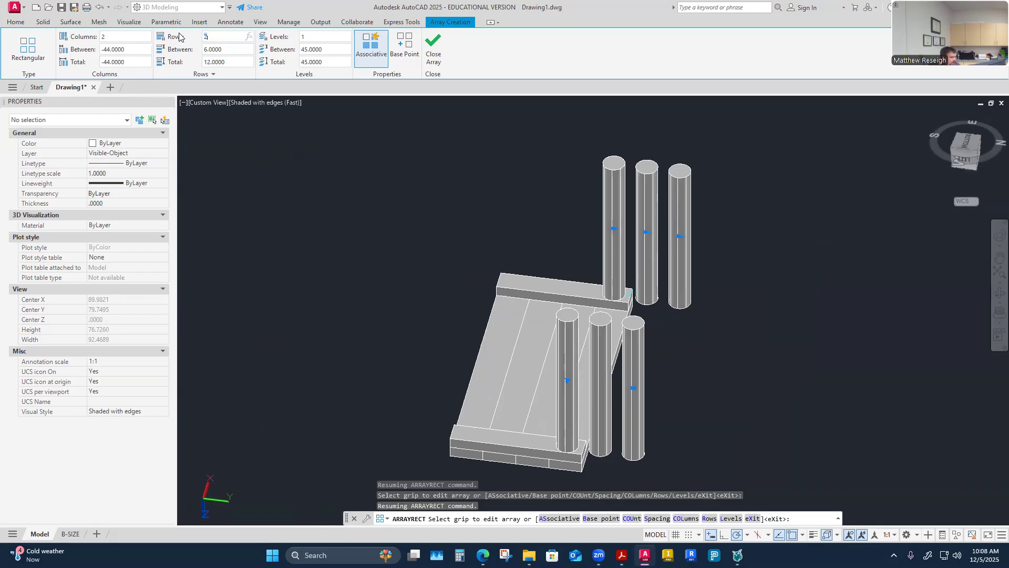
pyautogui.press('Return')
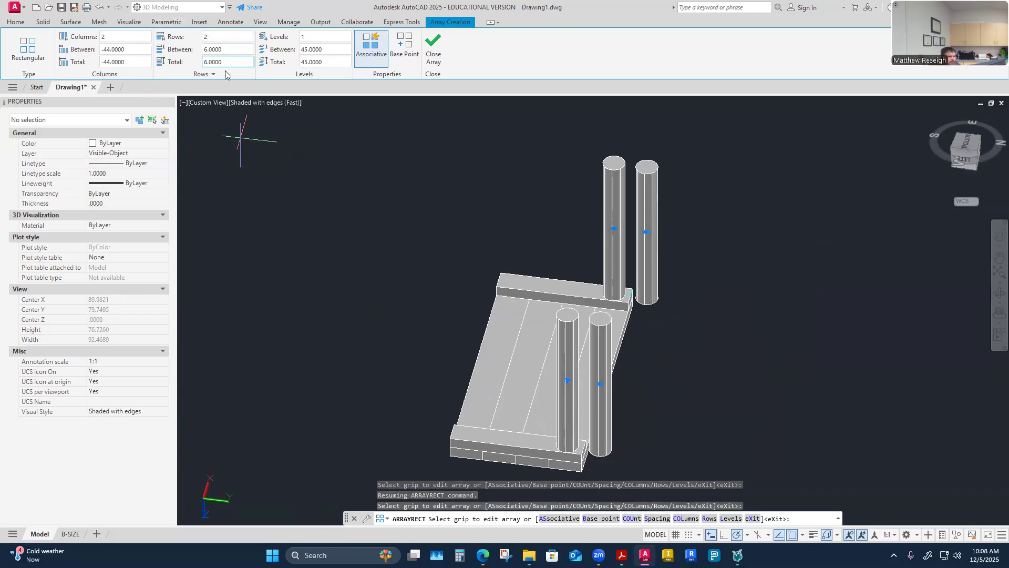
pyautogui.click(227, 50)
pyautogui.write('18')
pyautogui.press('Return')
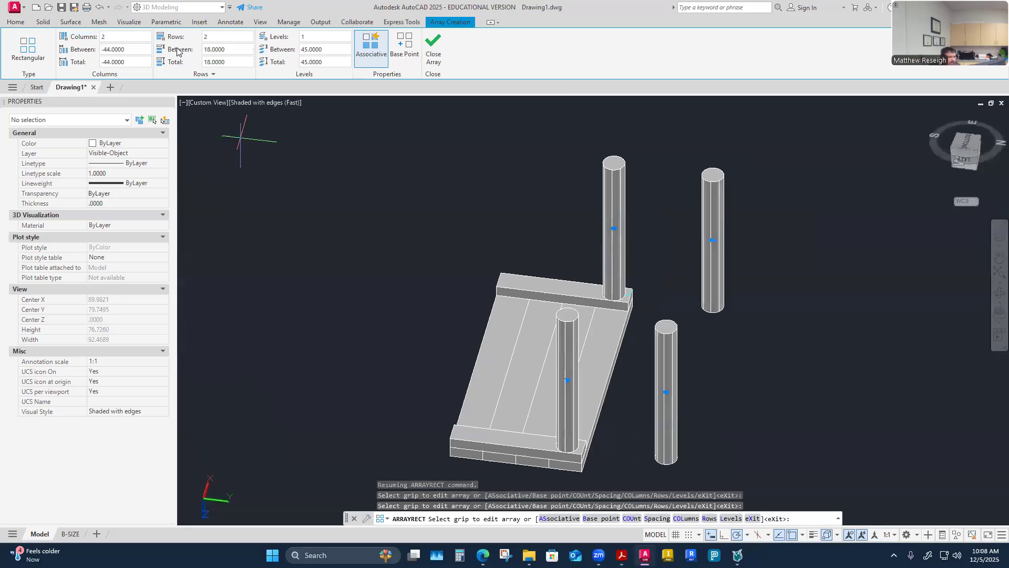
# Reverse the leg array's row direction by setting the row spacing to -18, and finish the array
pyautogui.click(205, 49)
pyautogui.write('-')
pyautogui.press('Return')
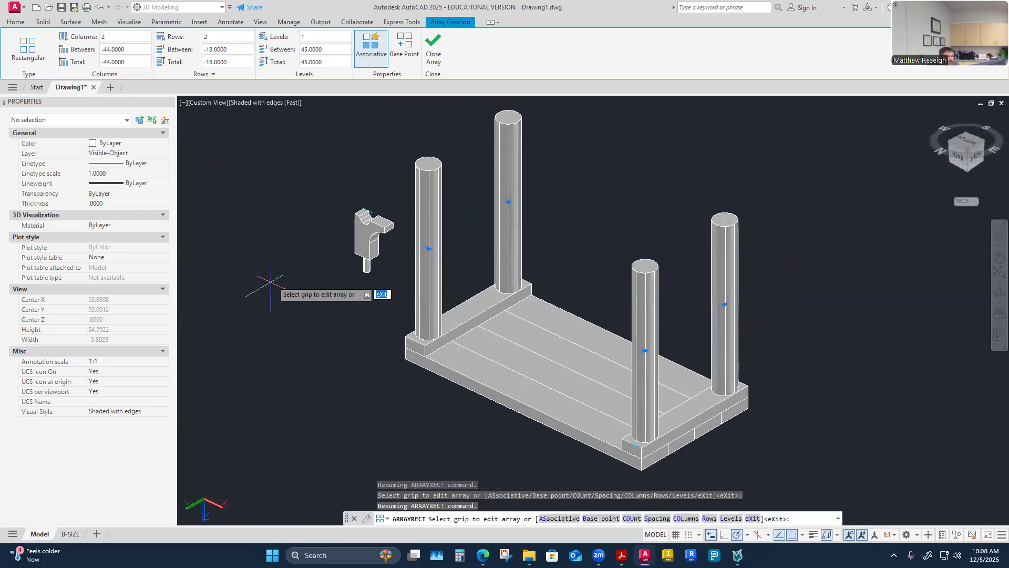
pyautogui.click(434, 54)
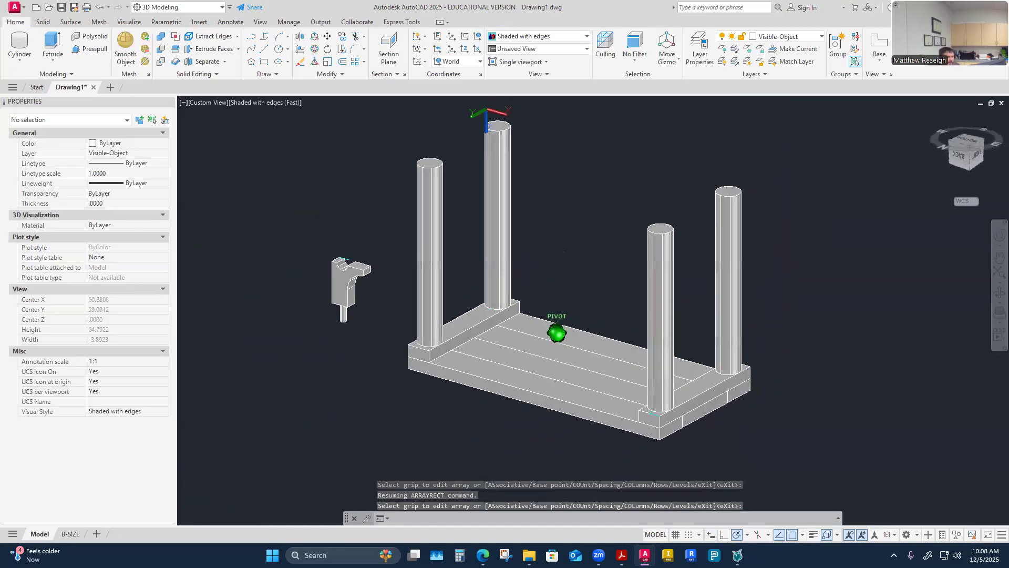
# Try to move the bracket with its cylindrical pin onto the tabletop, using its lower corner as base point
pyautogui.keyDown('shift'); pyautogui.moveTo(365, 372); pyautogui.dragTo(363, 372, button='middle'); pyautogui.keyUp('shift')
pyautogui.keyDown('shift'); pyautogui.moveTo(388, 314); pyautogui.dragTo(425, 344, button='middle'); pyautogui.keyUp('shift')
pyautogui.scroll(2, 417, 346)
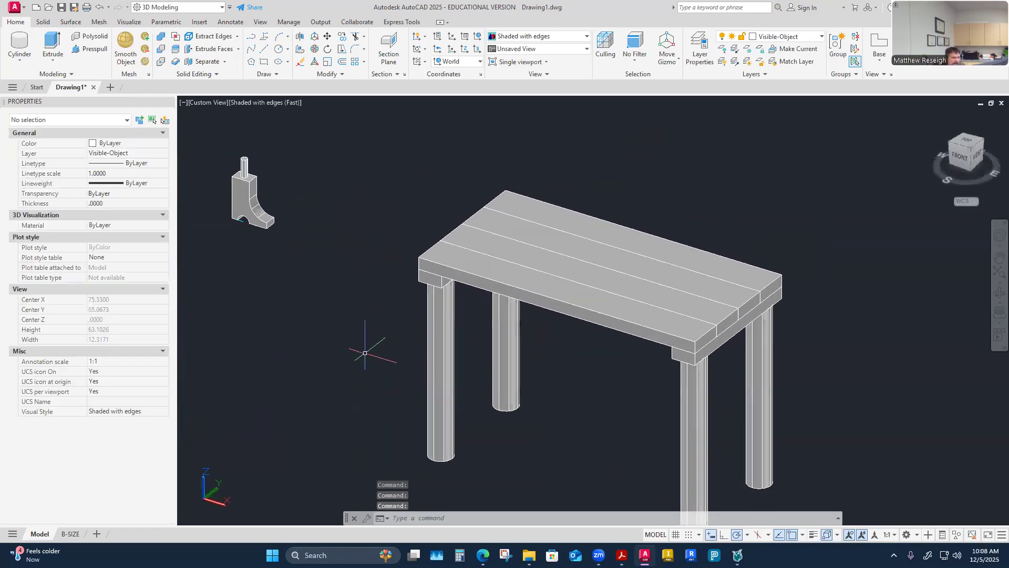
pyautogui.moveTo(612, 335)
pyautogui.keyDown('shift'); pyautogui.mouseDown(button='middle')
pyautogui.moveTo(597, 374)
pyautogui.moveTo(572, 274)
pyautogui.moveTo(582, 309)
pyautogui.moveTo(619, 322)
pyautogui.moveTo(297, 303)
pyautogui.mouseUp(button='middle'); pyautogui.keyUp('shift')
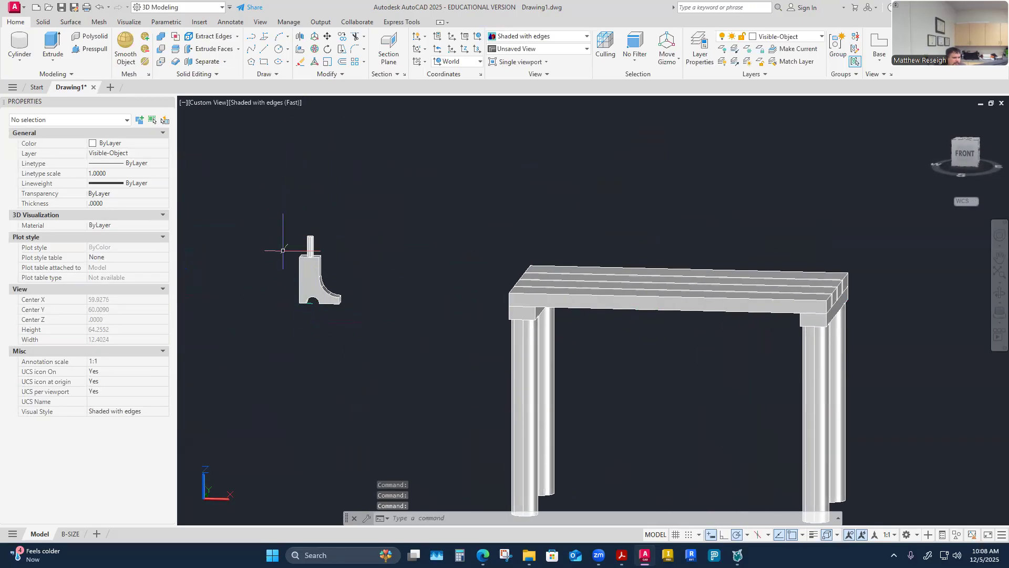
pyautogui.click(327, 37)
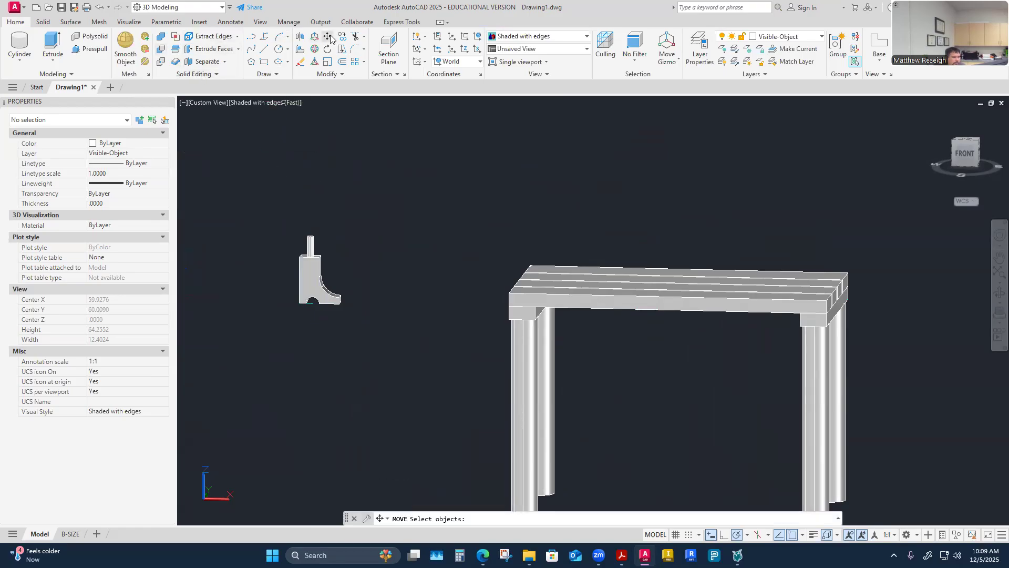
pyautogui.click(274, 213)
pyautogui.click(386, 340)
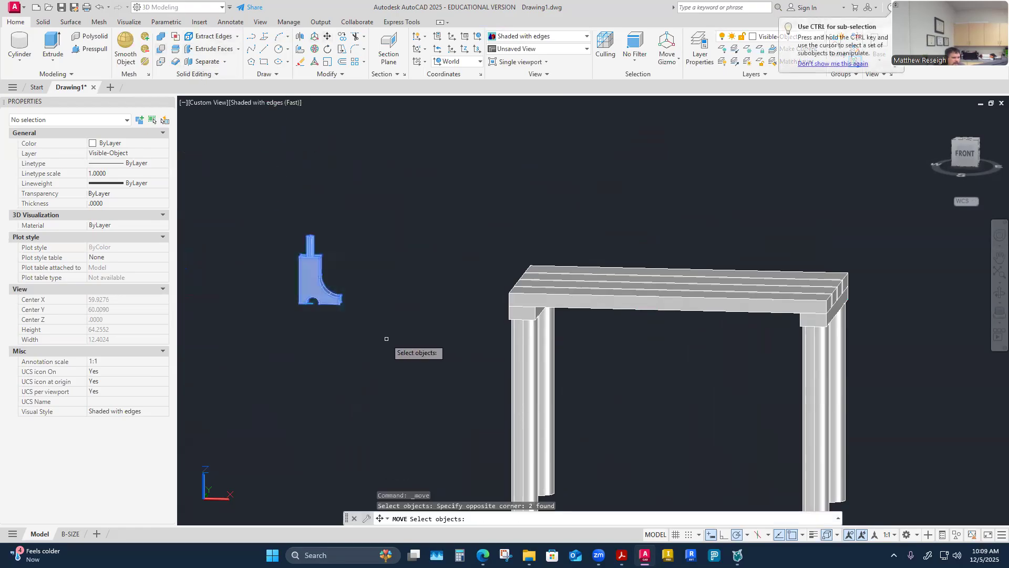
pyautogui.keyDown('shift'); pyautogui.moveTo(385, 341); pyautogui.dragTo(369, 351, button='middle'); pyautogui.keyUp('shift')
pyautogui.scroll(4, 408, 359)
pyautogui.scroll(1, 411, 355)
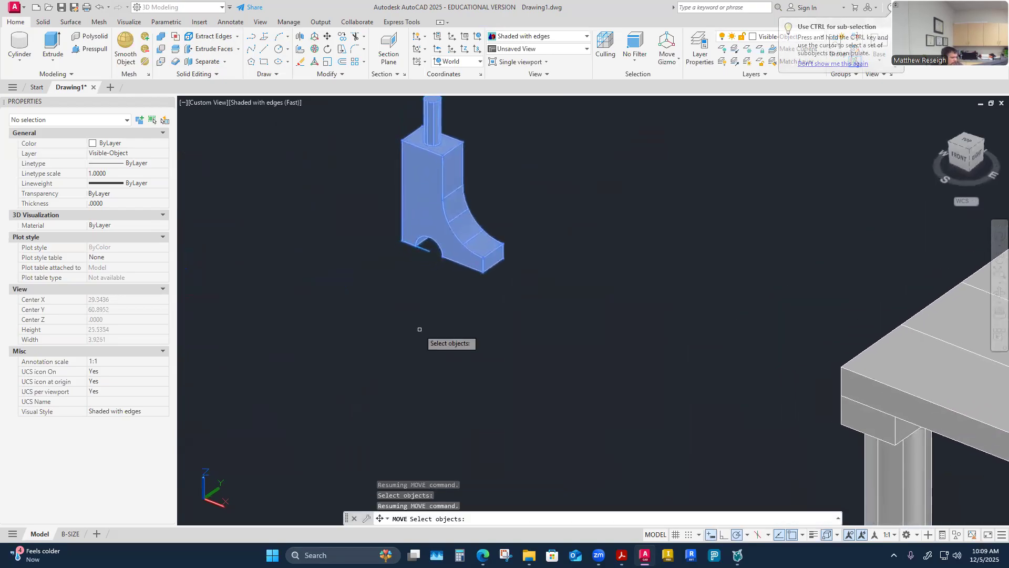
pyautogui.press('Return')
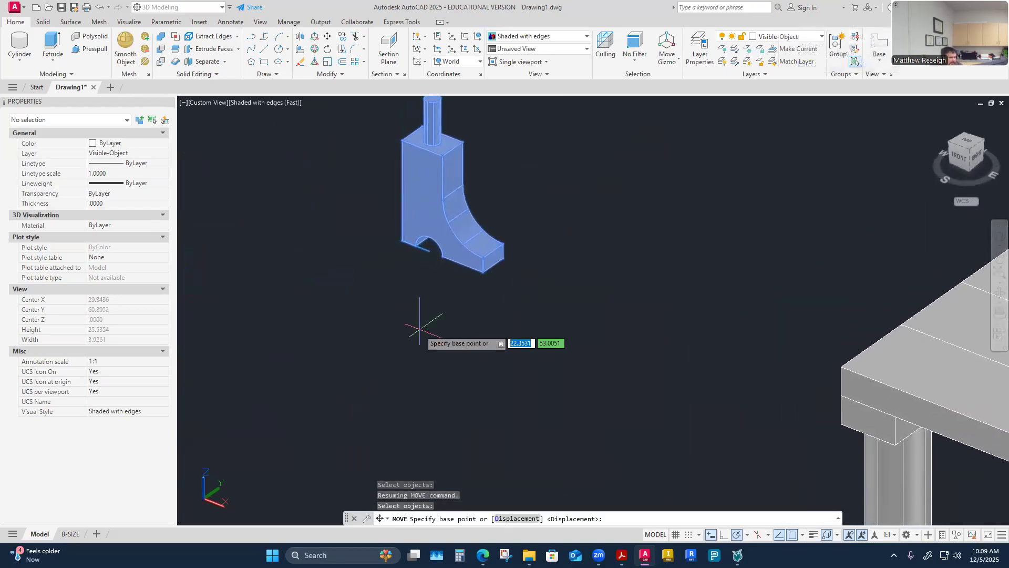
pyautogui.scroll(4, 442, 331)
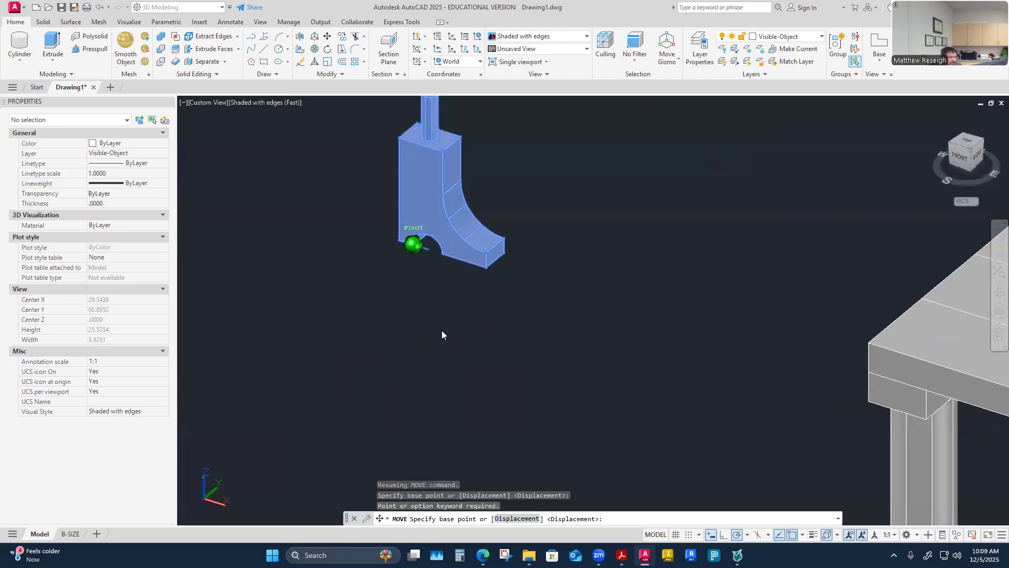
pyautogui.keyDown('shift'); pyautogui.moveTo(457, 329); pyautogui.dragTo(418, 317, button='middle'); pyautogui.keyUp('shift')
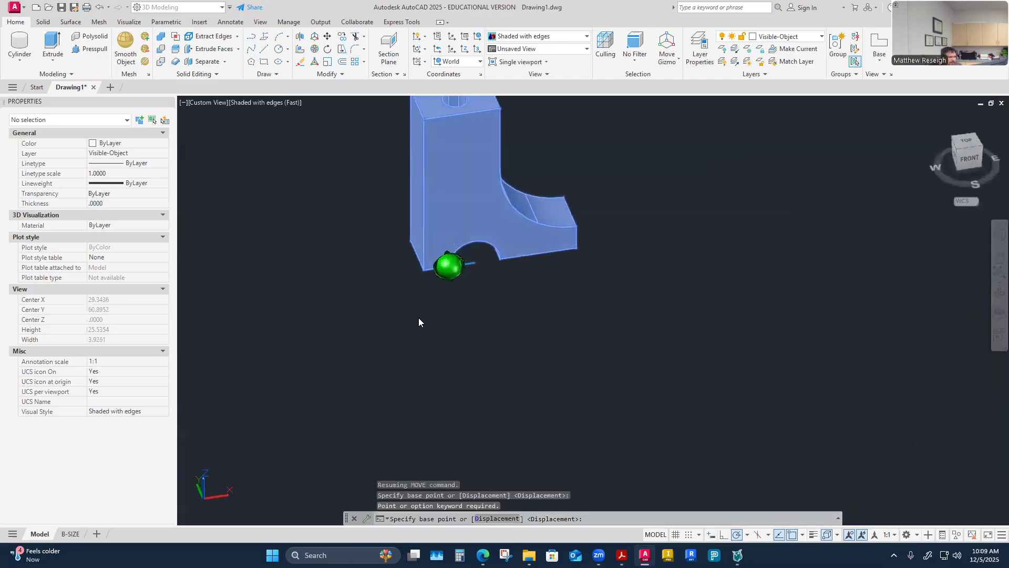
pyautogui.click(423, 271)
pyautogui.keyDown('shift'); pyautogui.moveTo(423, 270); pyautogui.dragTo(405, 468, button='middle'); pyautogui.keyUp('shift')
pyautogui.keyDown('shift'); pyautogui.moveTo(636, 380); pyautogui.dragTo(626, 337, button='middle'); pyautogui.keyUp('shift')
pyautogui.keyDown('shift'); pyautogui.moveTo(625, 271); pyautogui.dragTo(578, 428, button='middle'); pyautogui.keyUp('shift')
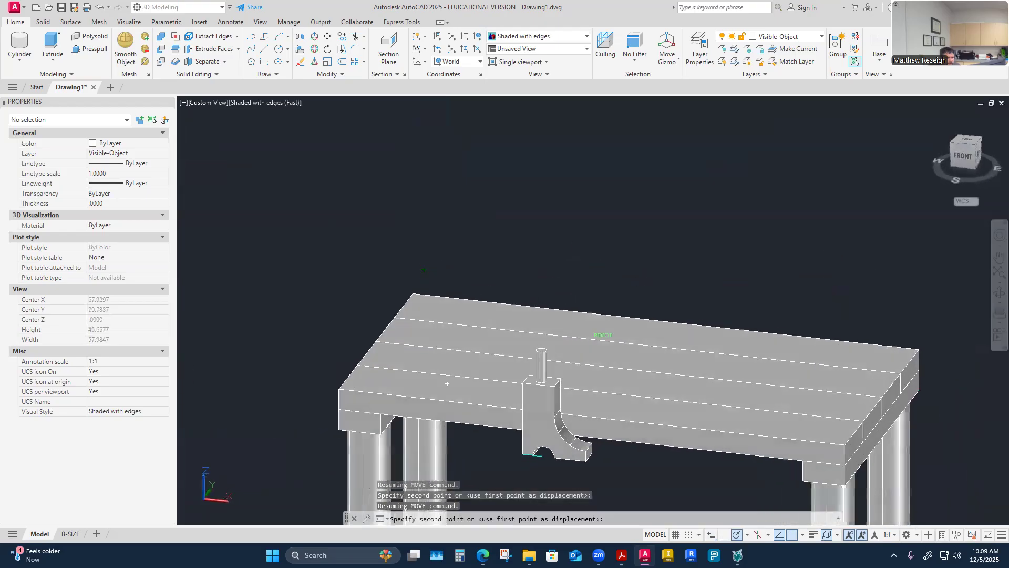
pyautogui.keyDown('shift'); pyautogui.moveTo(629, 372); pyautogui.dragTo(656, 315, button='middle'); pyautogui.keyUp('shift')
pyautogui.scroll(3, 728, 318)
pyautogui.click(680, 316)
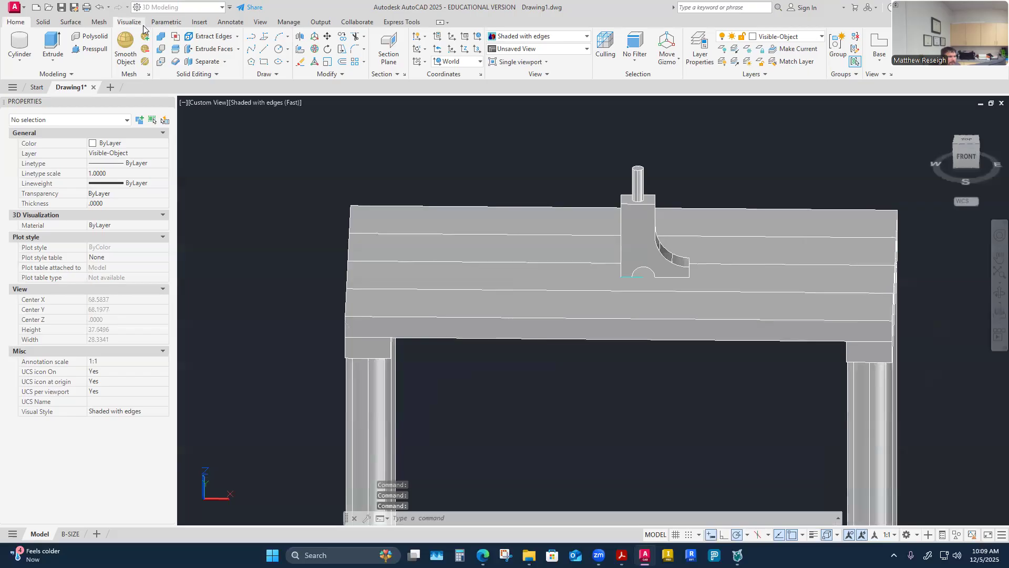
# Undo the bracket's move onto the tabletop
pyautogui.click(100, 7)
pyautogui.click(99, 9)
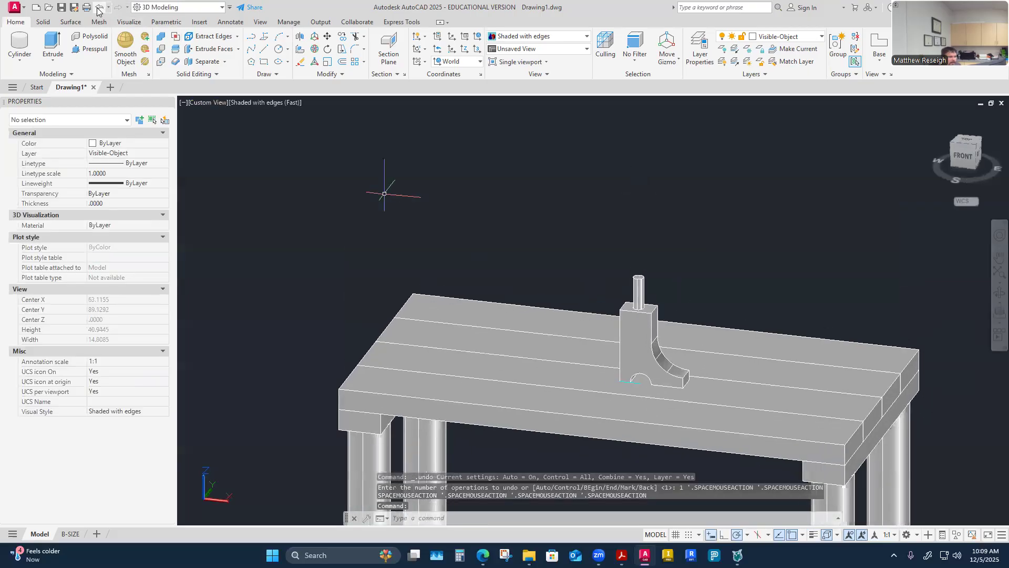
pyautogui.click(98, 9)
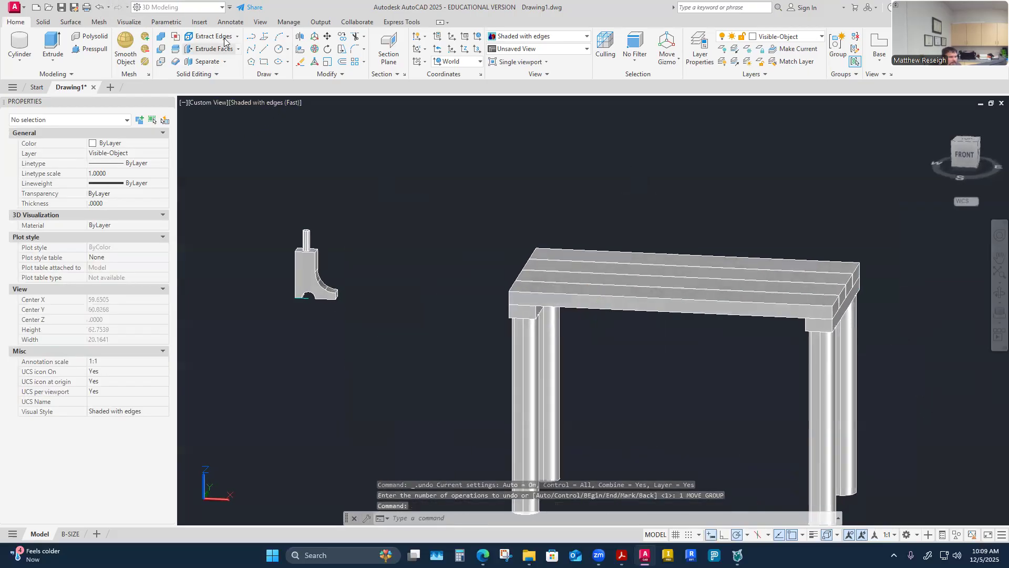
pyautogui.click(326, 38)
pyautogui.click(250, 205)
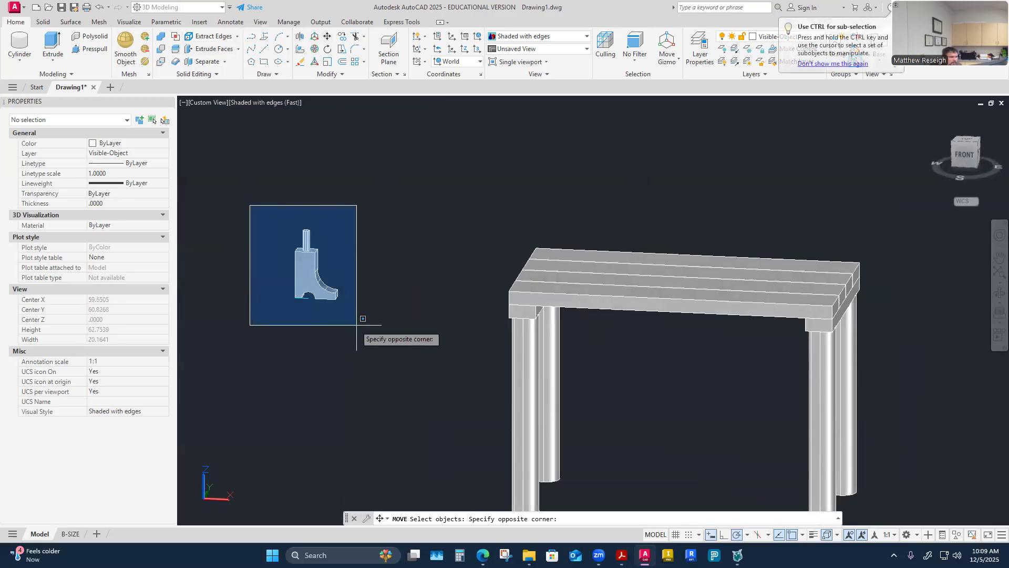
pyautogui.click(374, 329)
pyautogui.scroll(5, 342, 336)
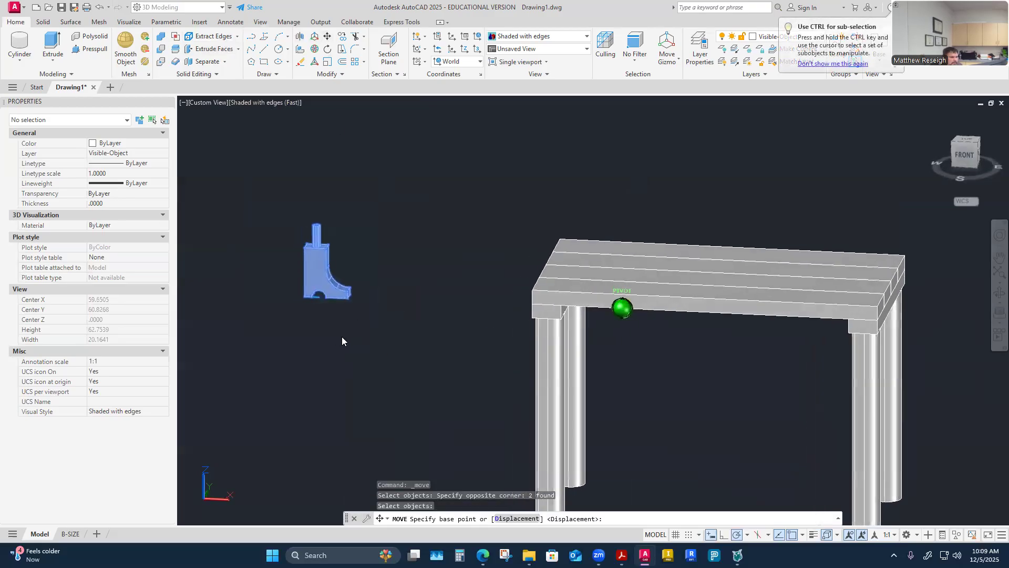
pyautogui.click(272, 272)
pyautogui.scroll(-5, 420, 263)
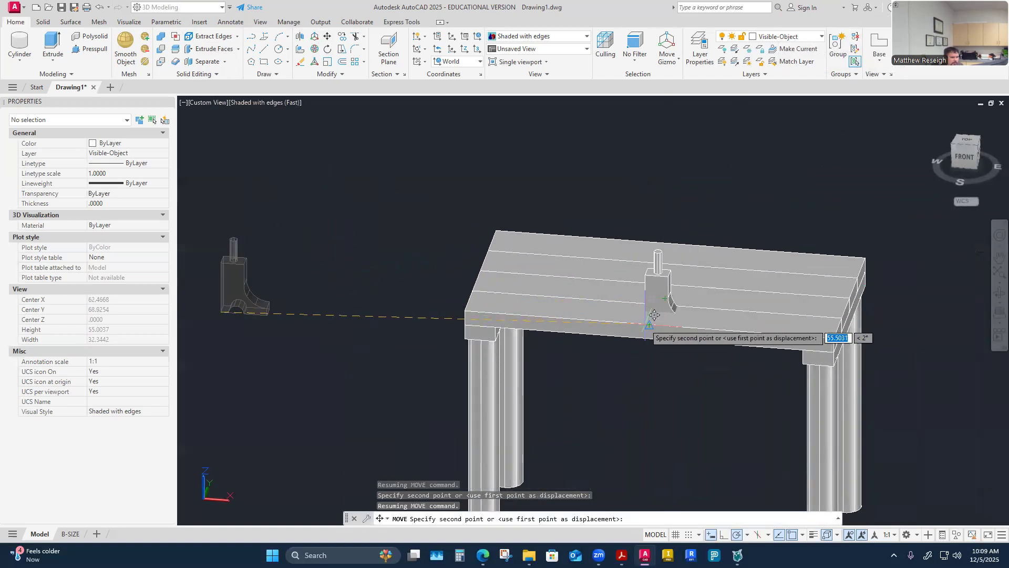
pyautogui.keyDown('shift'); pyautogui.moveTo(657, 308); pyautogui.dragTo(594, 306, button='middle'); pyautogui.keyUp('shift')
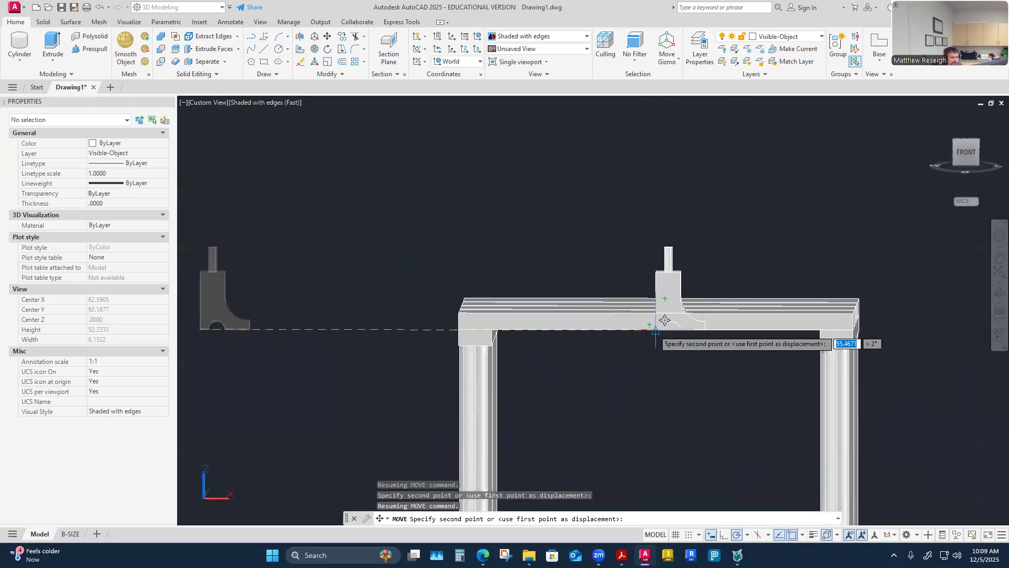
pyautogui.keyDown('shift'); pyautogui.moveTo(655, 329); pyautogui.dragTo(589, 234, button='middle'); pyautogui.keyUp('shift')
pyautogui.press('Escape')
# Switch the visual style to Wireframe
pyautogui.scroll(2, 672, 347)
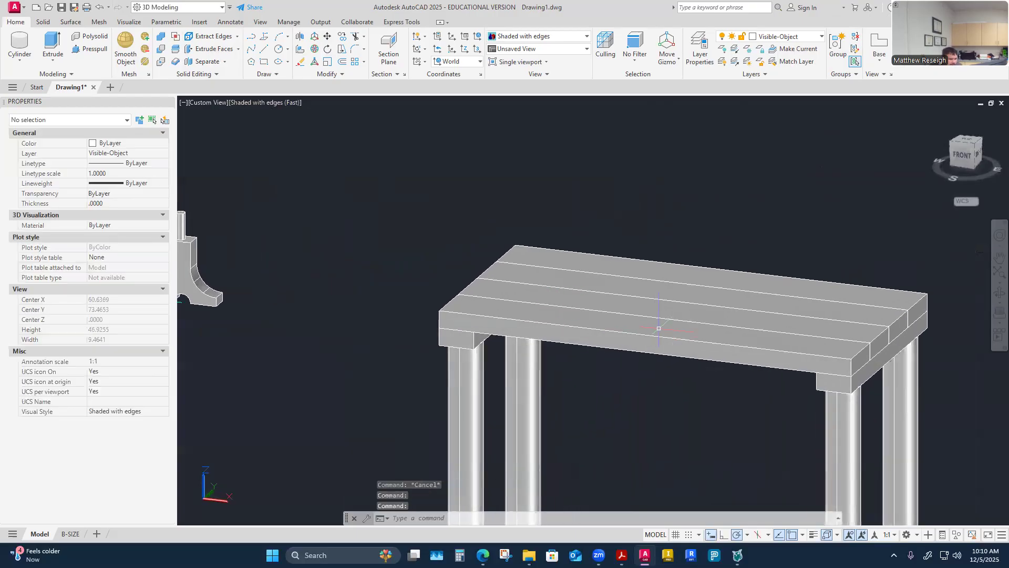
pyautogui.keyDown('shift'); pyautogui.moveTo(669, 376); pyautogui.dragTo(603, 366, button='middle'); pyautogui.keyUp('shift')
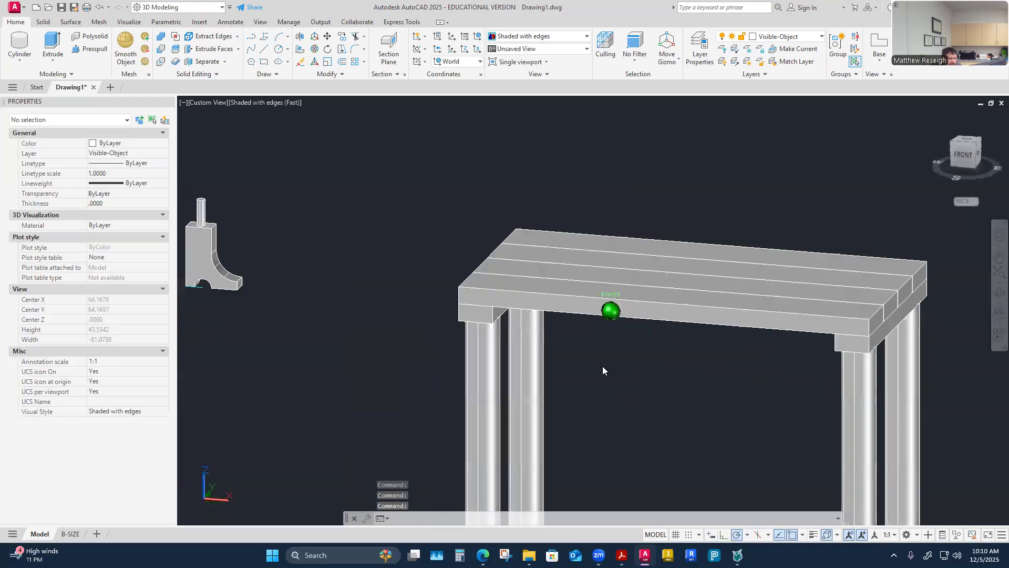
pyautogui.click(256, 103)
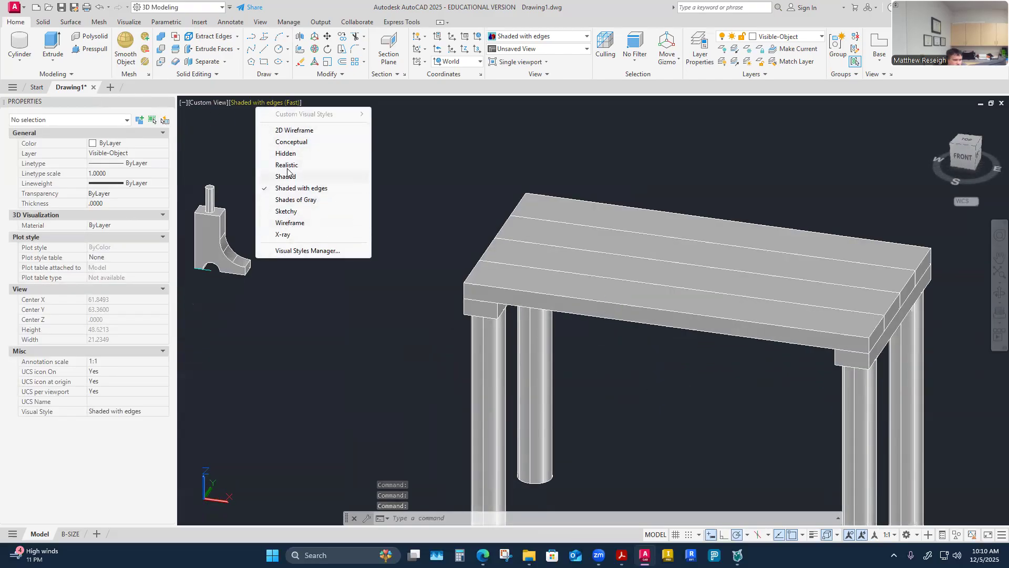
pyautogui.click(284, 223)
pyautogui.keyDown('shift'); pyautogui.moveTo(381, 348); pyautogui.dragTo(626, 378, button='middle'); pyautogui.keyUp('shift')
pyautogui.scroll(-3, 481, 295)
pyautogui.moveTo(481, 297)
pyautogui.keyDown('shift'); pyautogui.mouseDown(button='middle')
pyautogui.moveTo(461, 288)
pyautogui.moveTo(474, 310)
pyautogui.moveTo(419, 271)
pyautogui.moveTo(404, 247)
pyautogui.mouseUp(button='middle'); pyautogui.keyUp('shift')
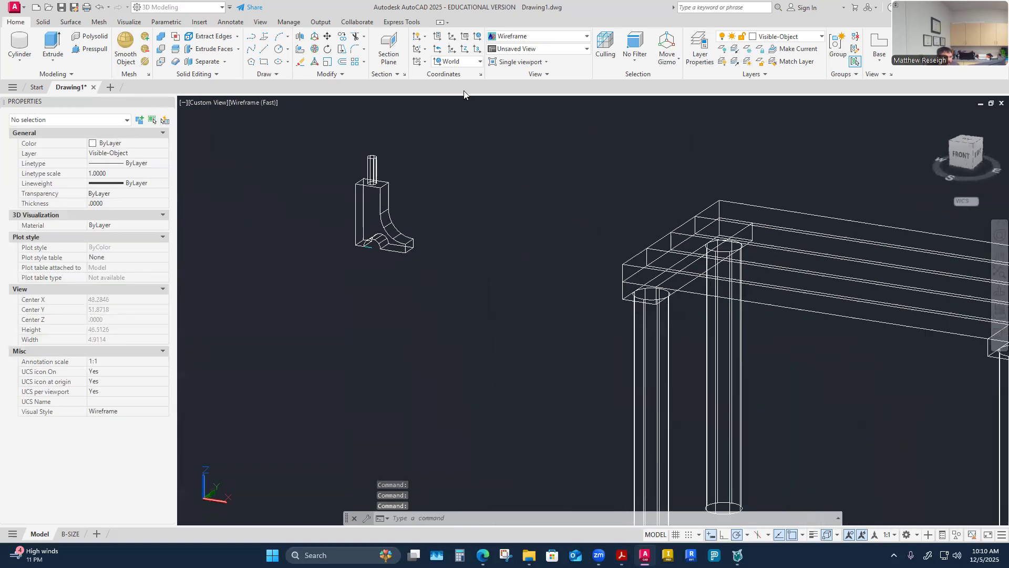
# Try to move the bracket and its pin to the table from a picked base point in the wireframe view
pyautogui.click(327, 36)
pyautogui.click(322, 139)
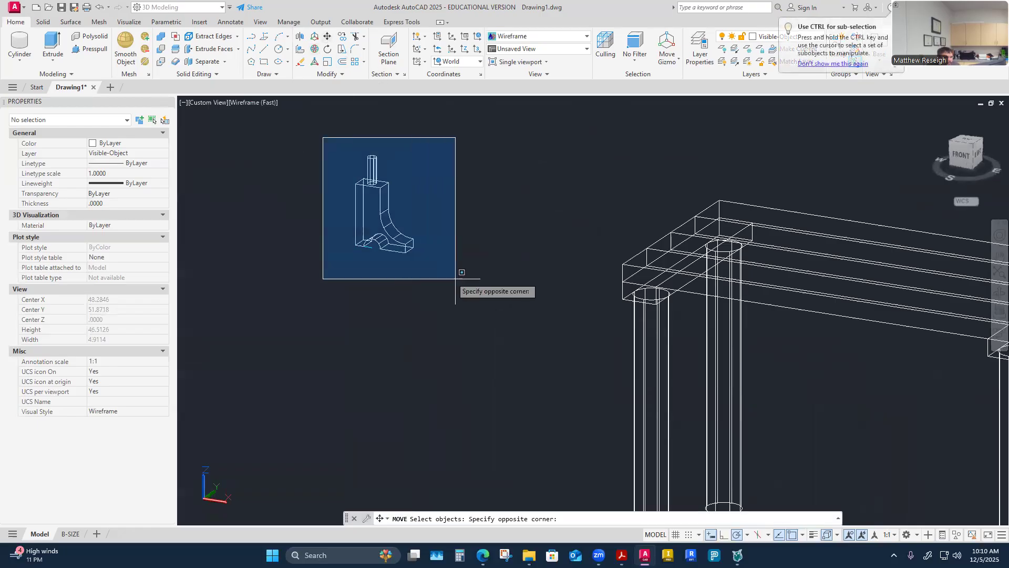
pyautogui.click(450, 282)
pyautogui.moveTo(457, 288)
pyautogui.keyDown('shift'); pyautogui.mouseDown(button='middle')
pyautogui.moveTo(388, 300)
pyautogui.moveTo(331, 348)
pyautogui.moveTo(353, 340)
pyautogui.moveTo(637, 443)
pyautogui.moveTo(604, 370)
pyautogui.moveTo(604, 294)
pyautogui.moveTo(582, 321)
pyautogui.moveTo(518, 296)
pyautogui.moveTo(590, 322)
pyautogui.moveTo(547, 342)
pyautogui.moveTo(543, 333)
pyautogui.moveTo(625, 296)
pyautogui.mouseUp(button='middle'); pyautogui.keyUp('shift')
pyautogui.press('Return')
pyautogui.click(353, 340)
pyautogui.click(251, 108)
# Change the visual style to X-Ray and bring both the bracket and the table into view
pyautogui.click(254, 103)
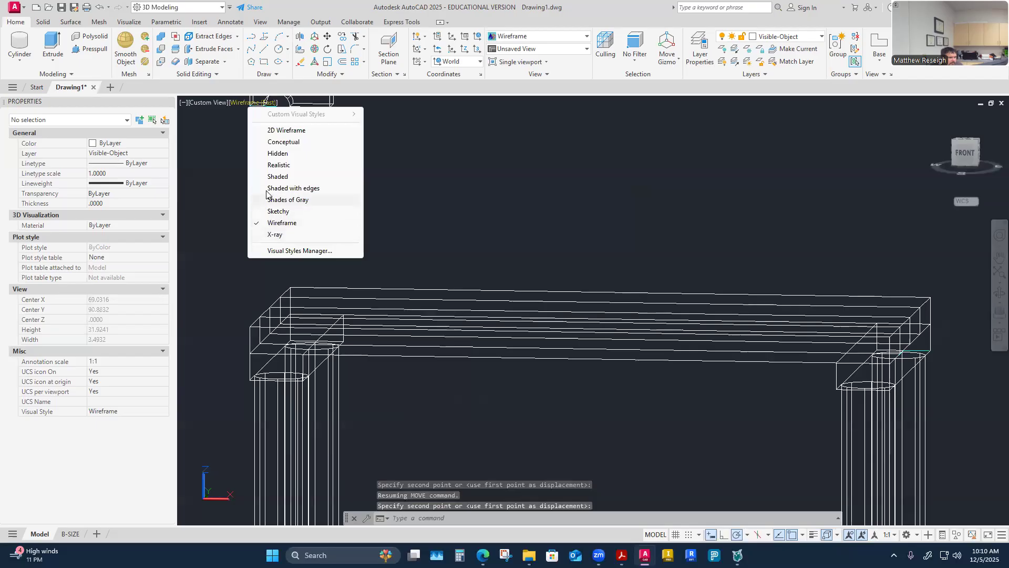
pyautogui.click(265, 234)
pyautogui.moveTo(509, 299)
pyautogui.keyDown('shift'); pyautogui.mouseDown(button='middle')
pyautogui.moveTo(539, 356)
pyautogui.moveTo(301, 253)
pyautogui.moveTo(163, 386)
pyautogui.mouseUp(button='middle'); pyautogui.keyUp('shift')
pyautogui.keyDown('shift'); pyautogui.moveTo(322, 223); pyautogui.dragTo(491, 218, button='middle'); pyautogui.keyUp('shift')
pyautogui.scroll(-4, 492, 217)
pyautogui.keyDown('shift'); pyautogui.moveTo(326, 304); pyautogui.dragTo(500, 286, button='middle'); pyautogui.keyUp('shift')
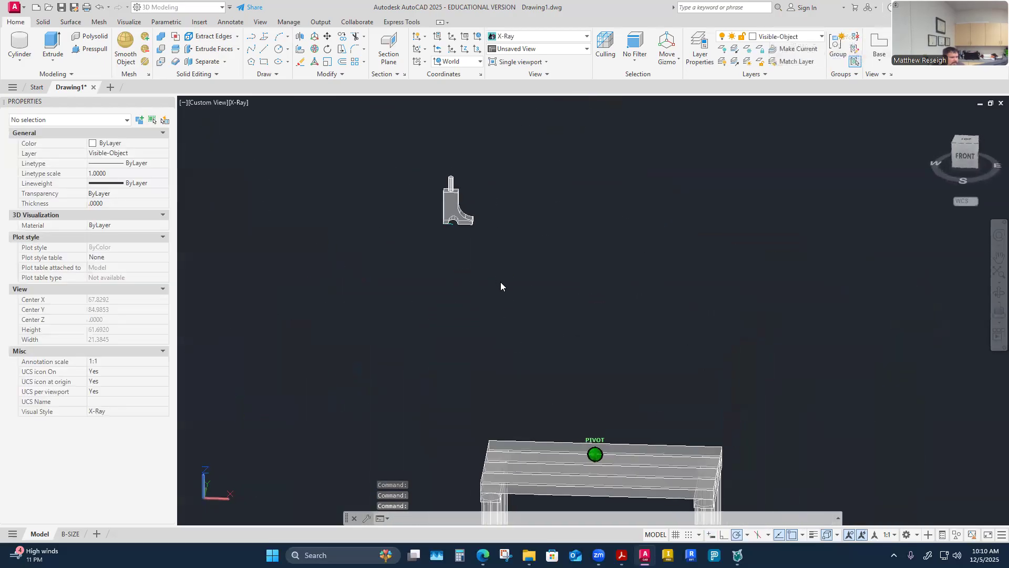
# Move the bracket and its pin by the bracket's lower corner to the center of the tabletop
pyautogui.click(327, 38)
pyautogui.moveTo(379, 160); pyautogui.dragTo(502, 247)
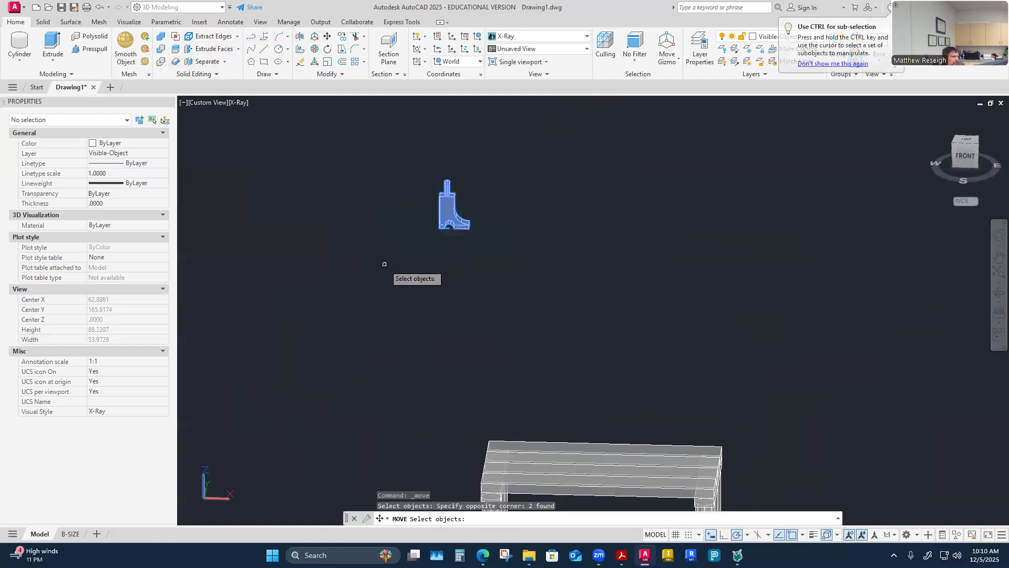
pyautogui.scroll(5, 444, 237)
pyautogui.press('Return')
pyautogui.scroll(3, 473, 231)
pyautogui.click(496, 213)
pyautogui.scroll(-6, 496, 216)
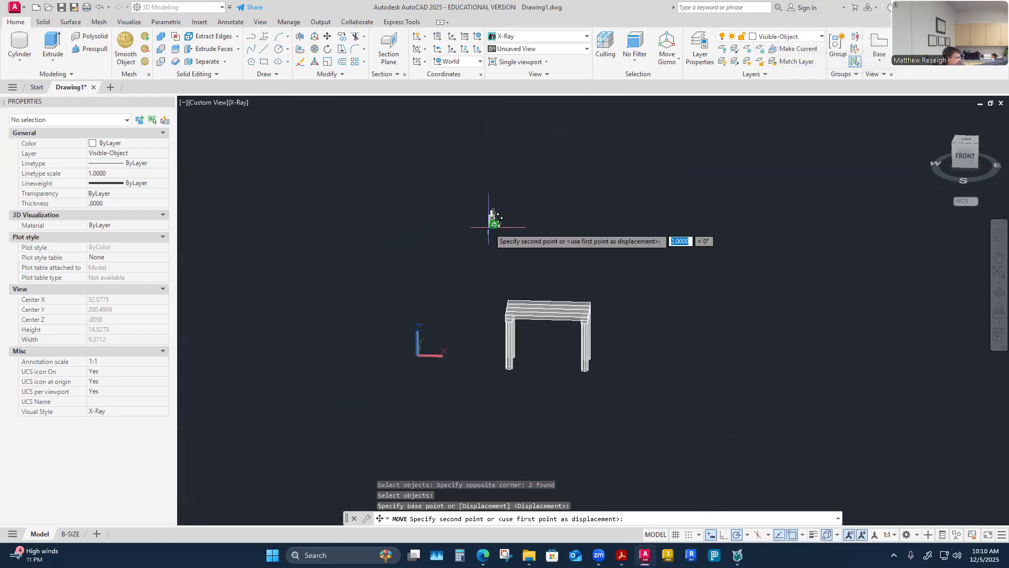
pyautogui.keyDown('shift'); pyautogui.moveTo(510, 351); pyautogui.dragTo(540, 341, button='middle'); pyautogui.keyUp('shift')
pyautogui.scroll(8, 539, 360)
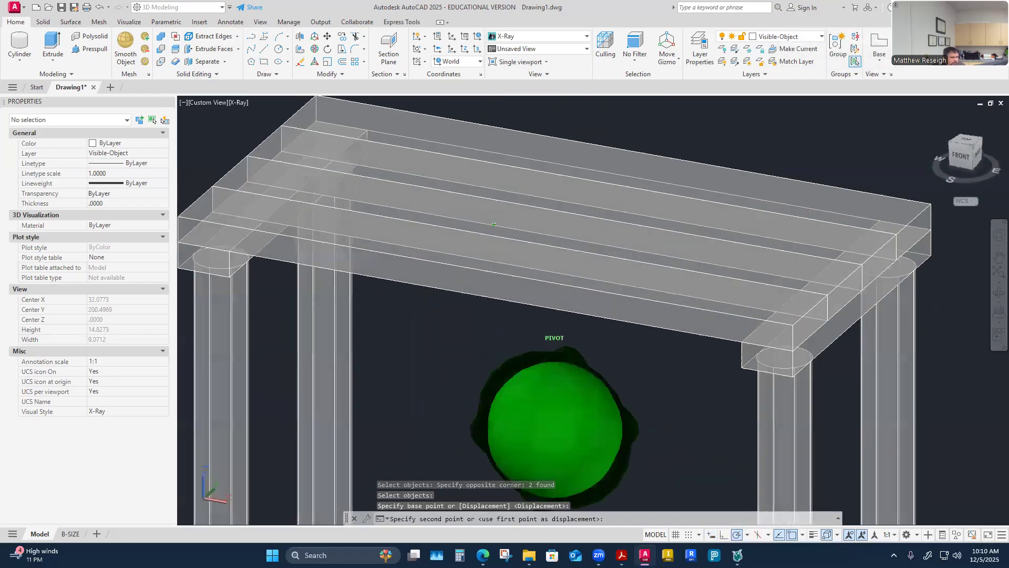
pyautogui.keyDown('shift'); pyautogui.moveTo(557, 269); pyautogui.dragTo(600, 309, button='middle'); pyautogui.keyUp('shift')
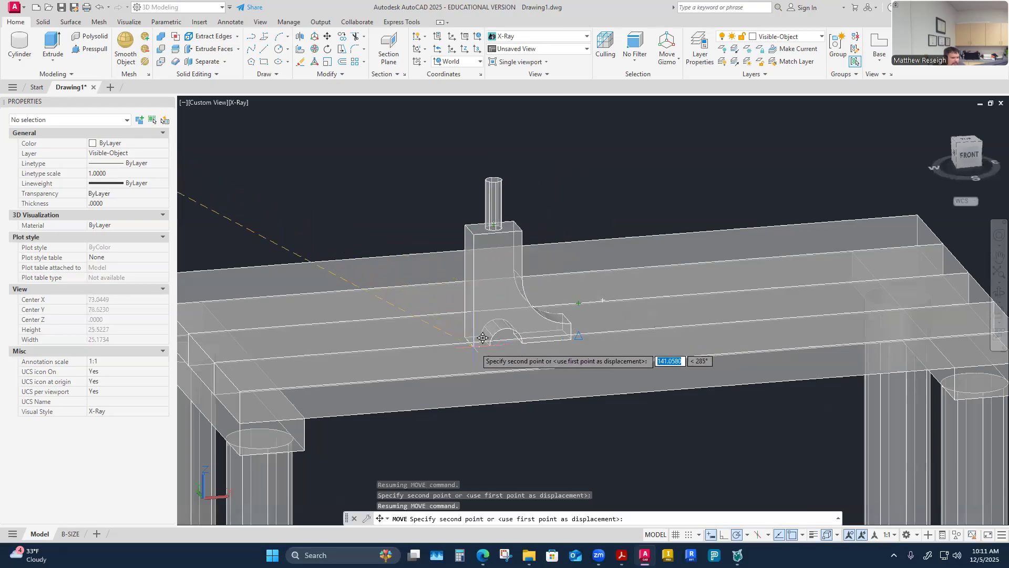
pyautogui.moveTo(572, 296)
pyautogui.keyDown('shift'); pyautogui.mouseDown(button='middle')
pyautogui.moveTo(576, 274)
pyautogui.moveTo(578, 326)
pyautogui.moveTo(582, 285)
pyautogui.moveTo(585, 297)
pyautogui.moveTo(560, 288)
pyautogui.mouseUp(button='middle'); pyautogui.keyUp('shift')
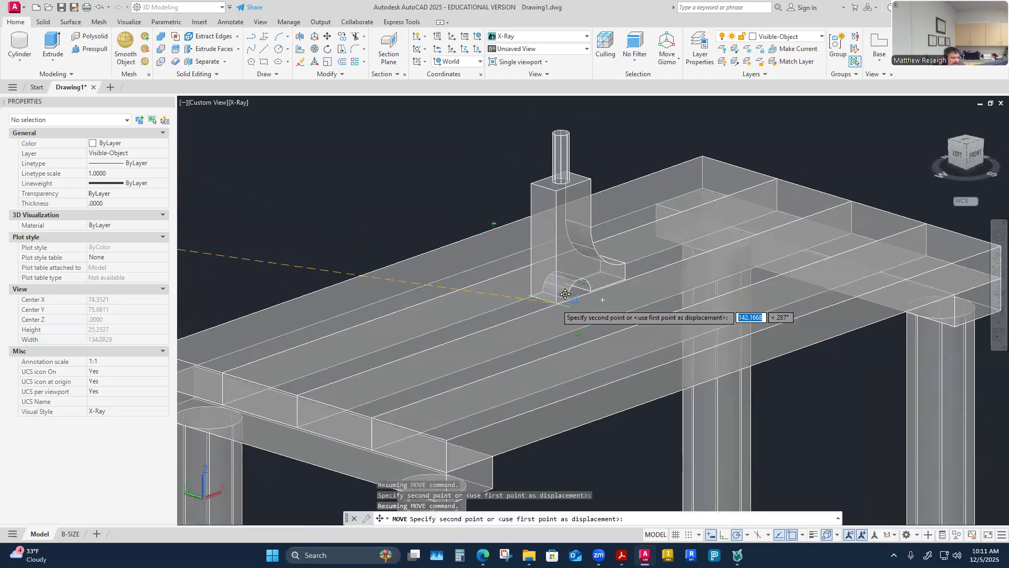
pyautogui.click(583, 290)
# Turn off the Construction layer
pyautogui.keyDown('shift'); pyautogui.moveTo(504, 304); pyautogui.dragTo(510, 353, button='middle'); pyautogui.keyUp('shift')
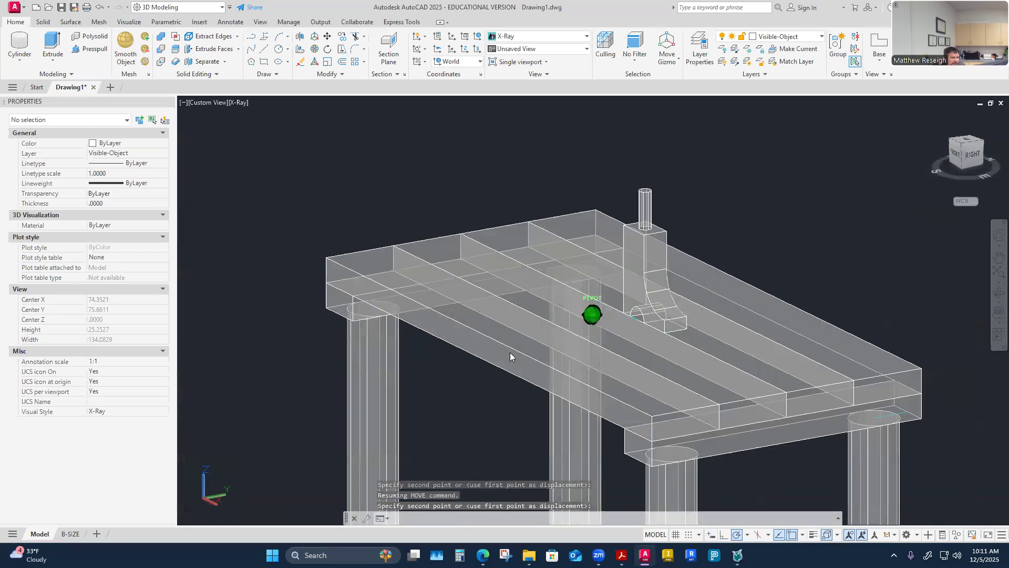
pyautogui.scroll(4, 646, 310)
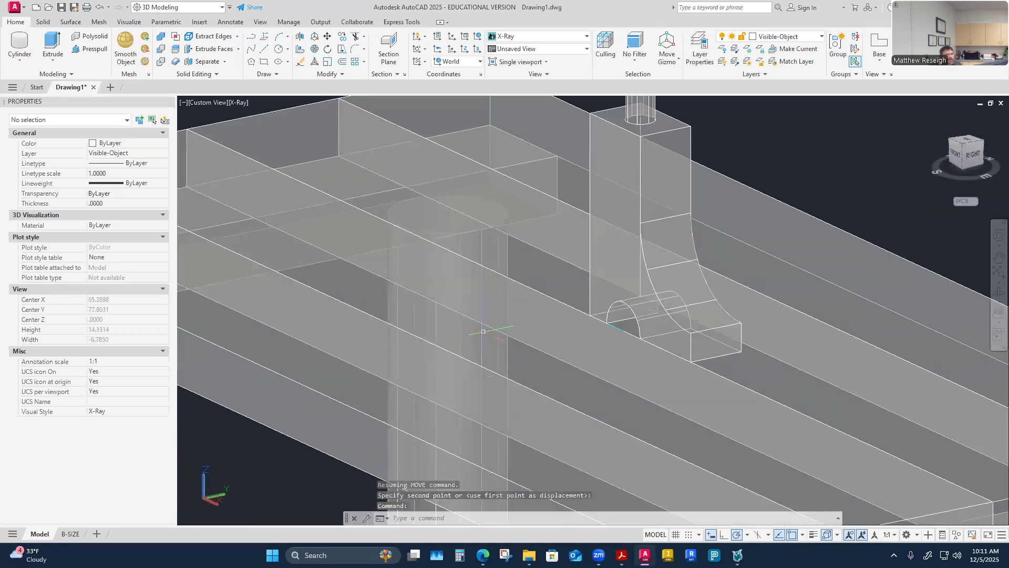
pyautogui.click(821, 37)
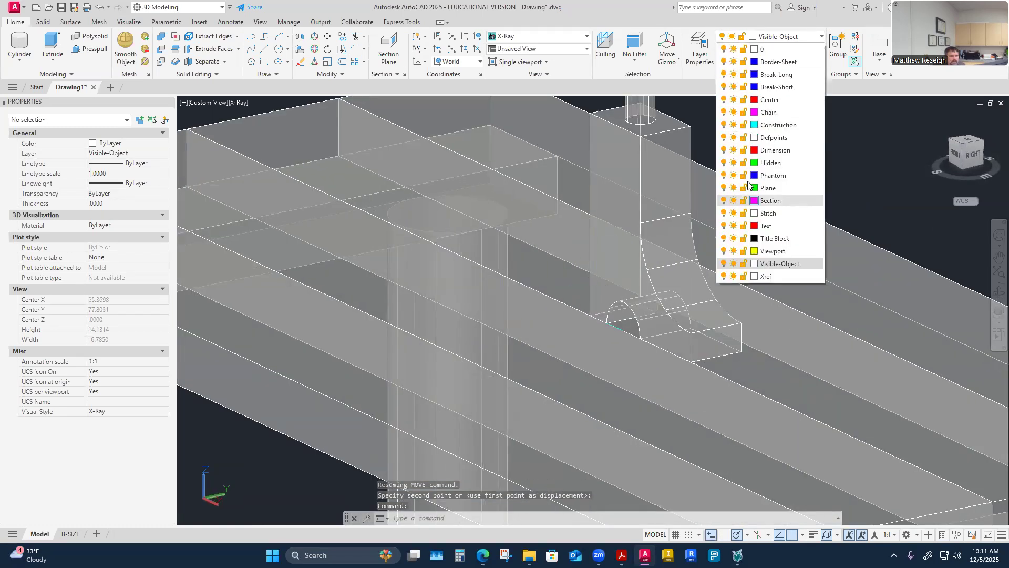
pyautogui.click(723, 125)
# Set the visual style back to Shaded with edges, with the whole tabletop in view
pyautogui.keyDown('shift'); pyautogui.moveTo(580, 314); pyautogui.dragTo(741, 286, button='middle'); pyautogui.keyUp('shift')
pyautogui.scroll(-5, 632, 303)
pyautogui.keyDown('shift'); pyautogui.moveTo(632, 303); pyautogui.dragTo(233, 112, button='middle'); pyautogui.keyUp('shift')
pyautogui.click(238, 103)
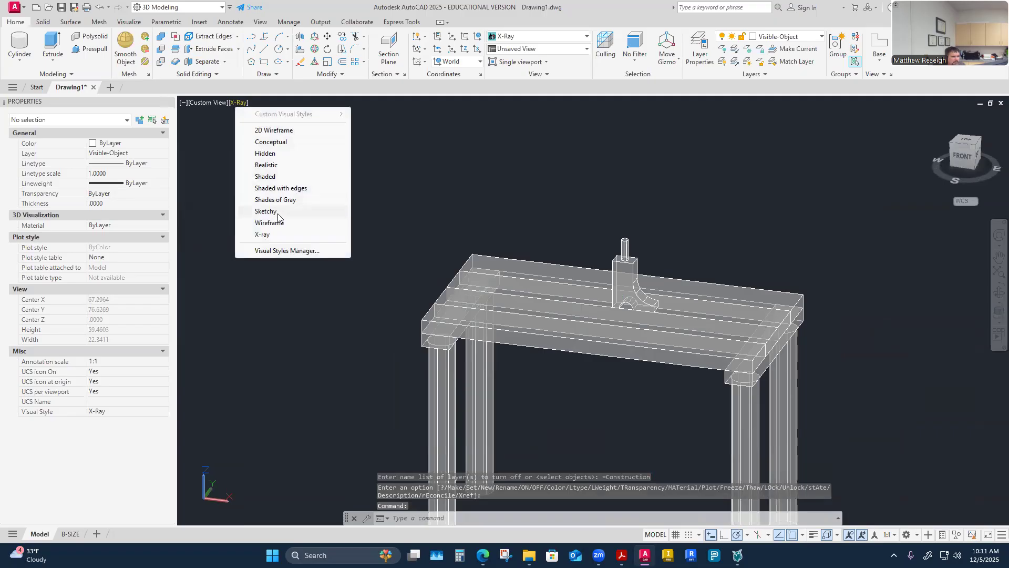
pyautogui.click(263, 188)
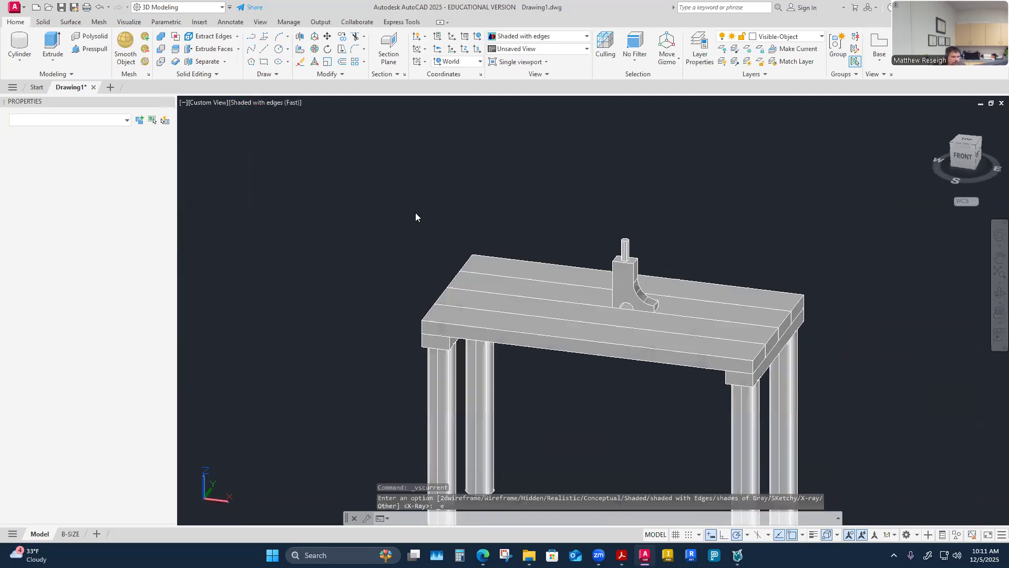
# Set the visual style to Realistic, then check the B-SIZE layout and return to model space
pyautogui.keyDown('shift'); pyautogui.moveTo(419, 235); pyautogui.dragTo(377, 297, button='middle'); pyautogui.keyUp('shift')
pyautogui.scroll(3, 445, 267)
pyautogui.scroll(-1, 376, 297)
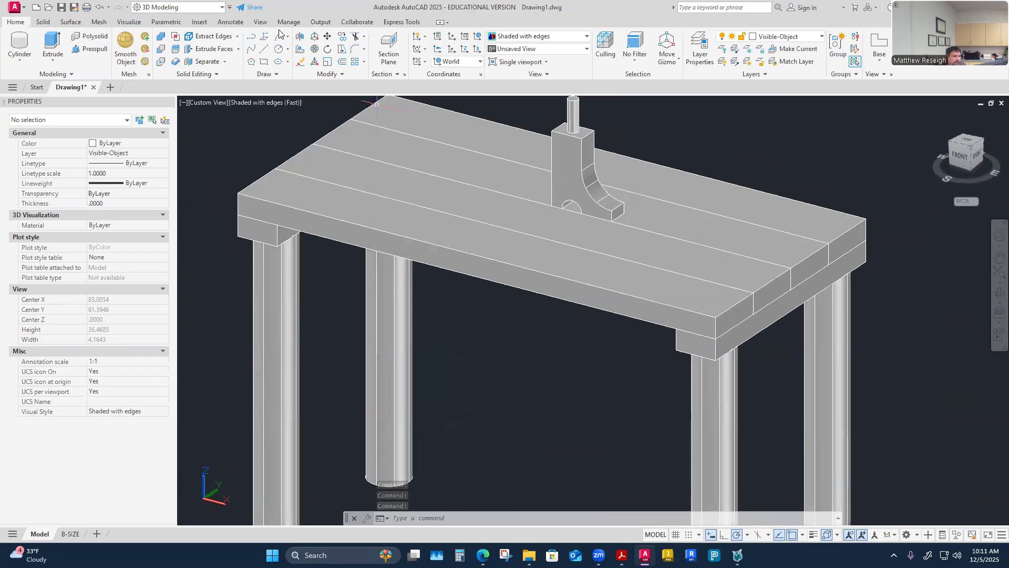
pyautogui.click(257, 103)
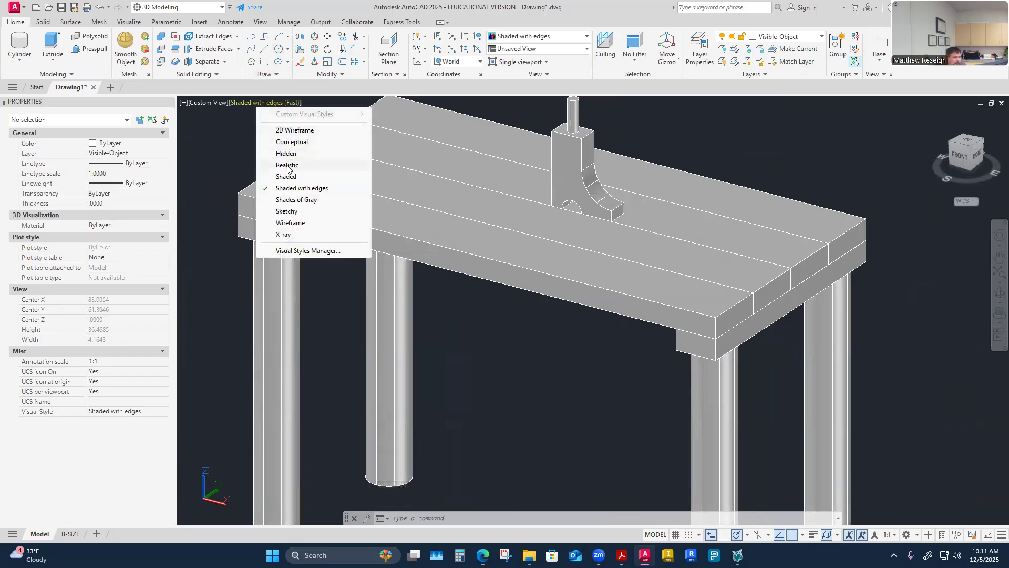
pyautogui.click(287, 164)
pyautogui.keyDown('shift'); pyautogui.moveTo(602, 317); pyautogui.dragTo(593, 352, button='middle'); pyautogui.keyUp('shift')
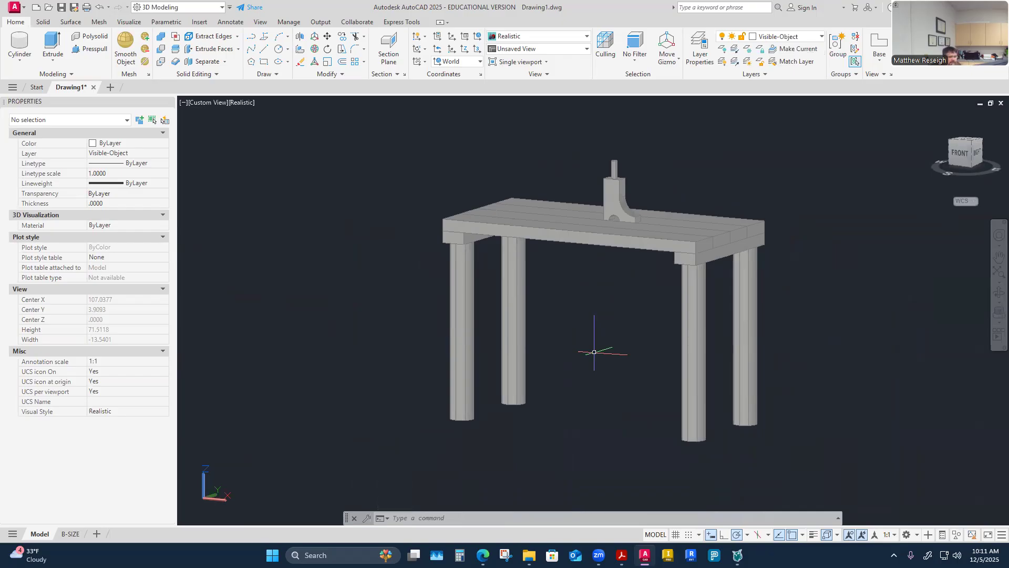
pyautogui.keyDown('shift'); pyautogui.moveTo(646, 383); pyautogui.dragTo(592, 351, button='middle'); pyautogui.keyUp('shift')
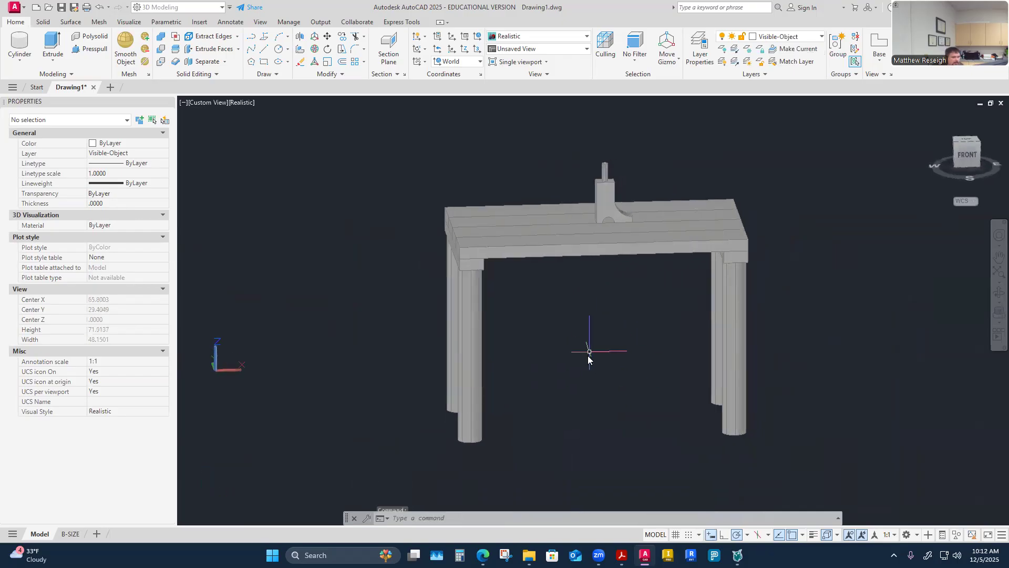
pyautogui.click(78, 534)
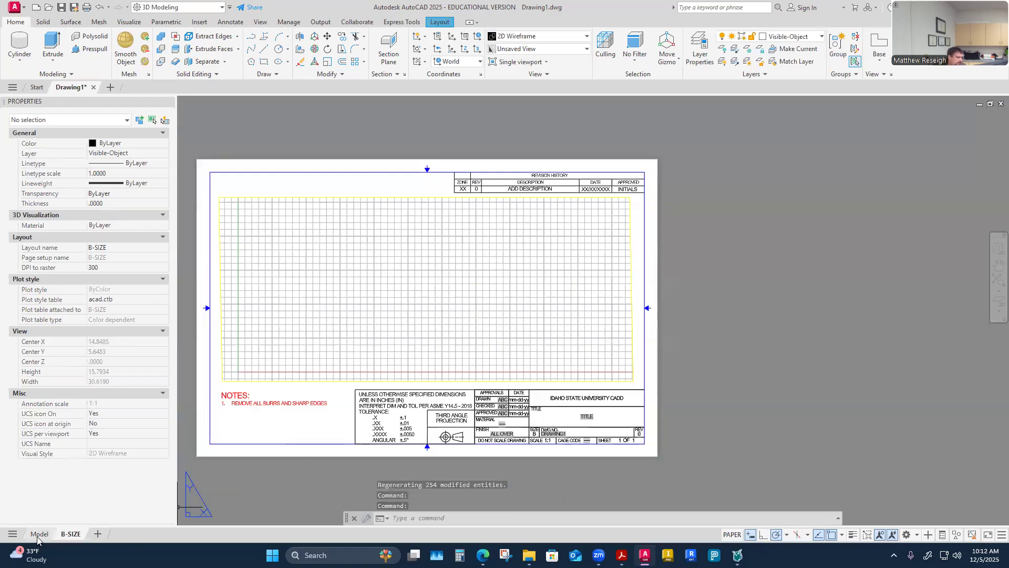
pyautogui.click(39, 534)
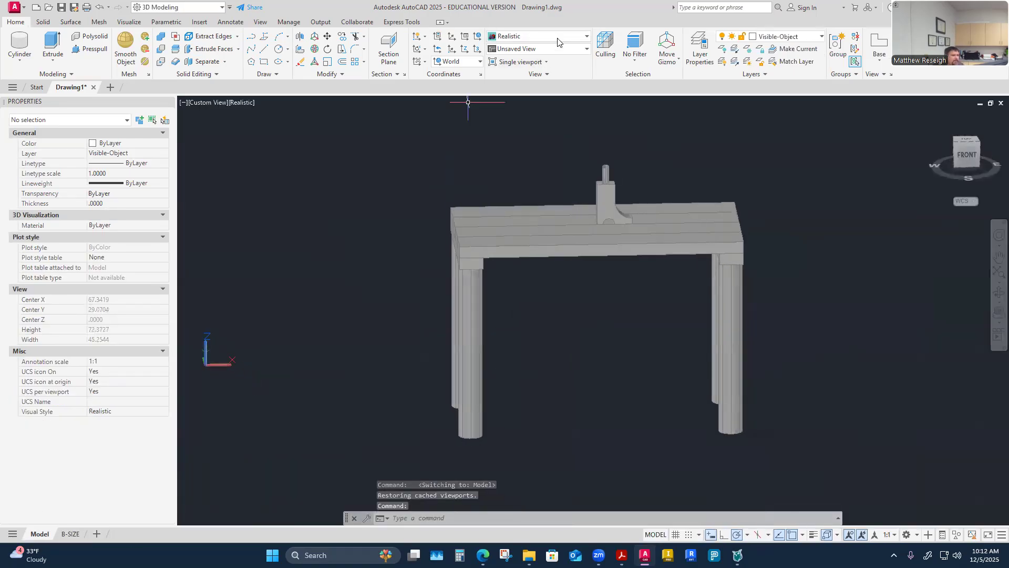
# Save the drawing as CADD1108-TableInClass in the CADD 1108 Table folder under 14-Week 14
pyautogui.click(73, 9)
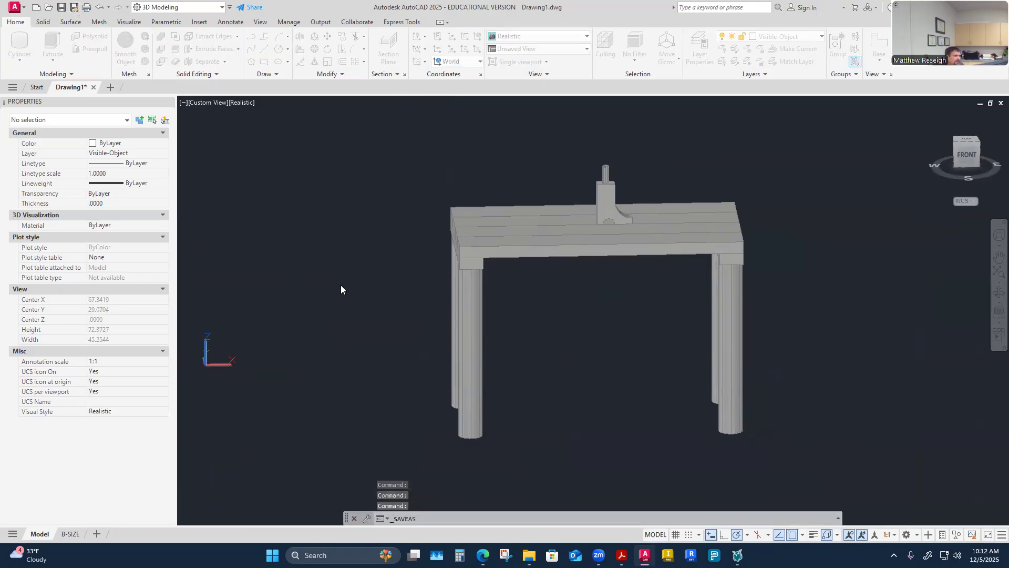
pyautogui.click(536, 105)
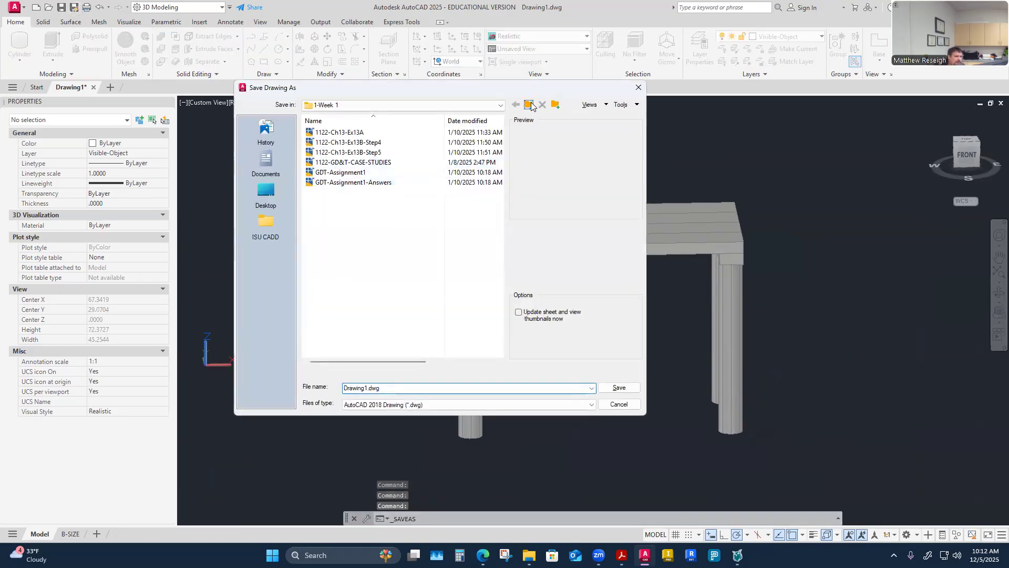
pyautogui.click(536, 105)
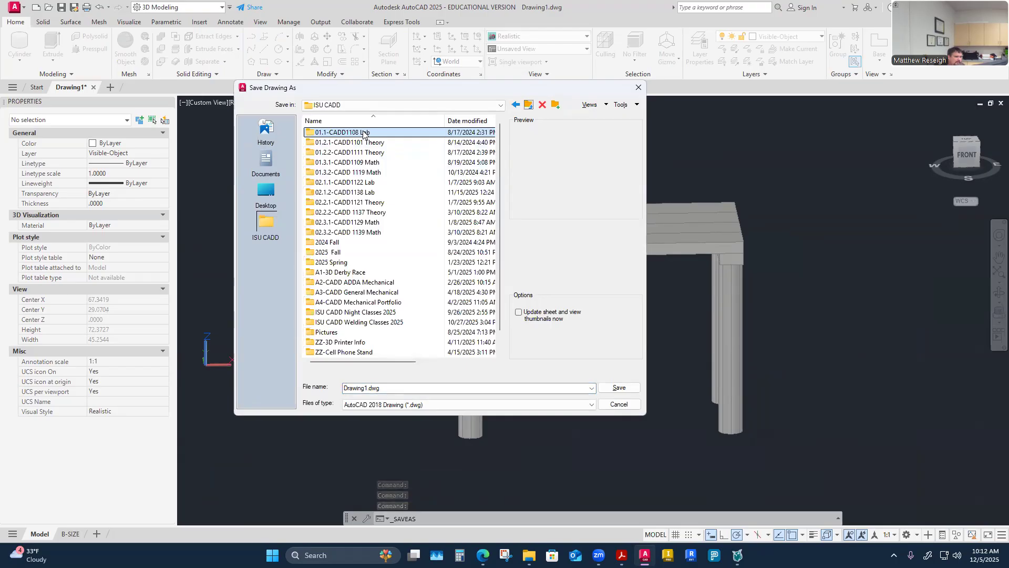
pyautogui.doubleClick(345, 132)
pyautogui.click(345, 273)
pyautogui.doubleClick(345, 273)
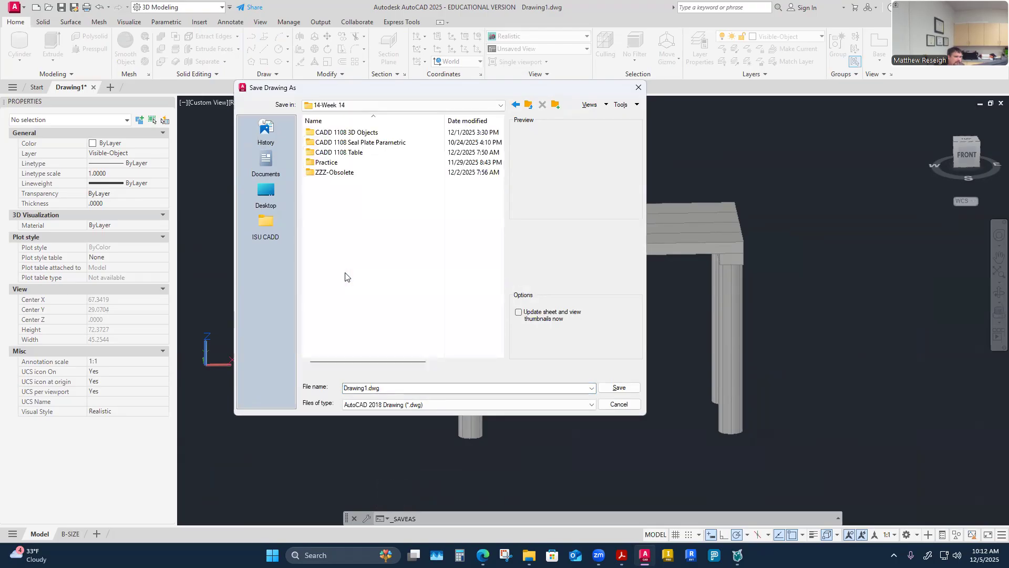
pyautogui.doubleClick(347, 152)
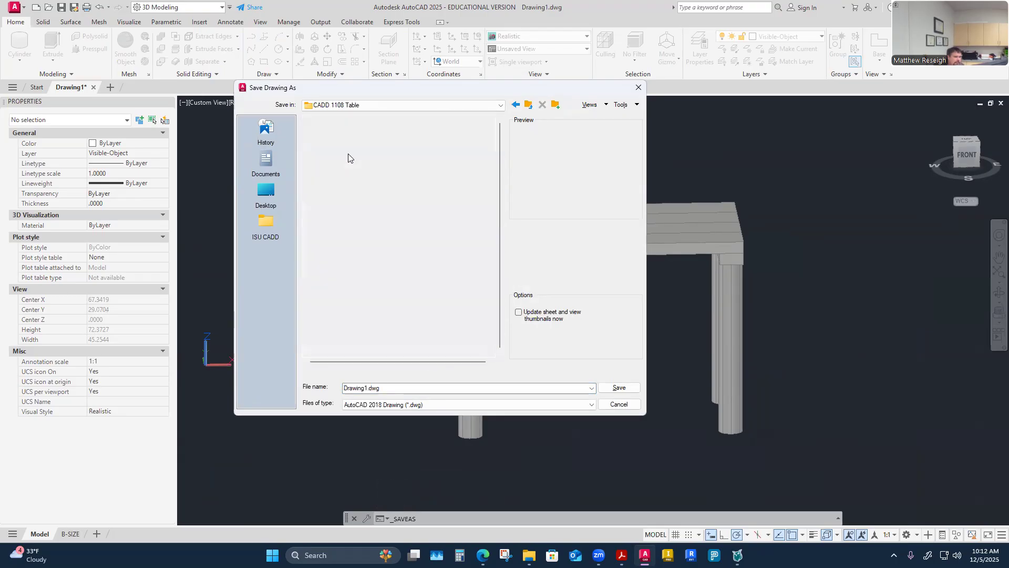
pyautogui.click(347, 133)
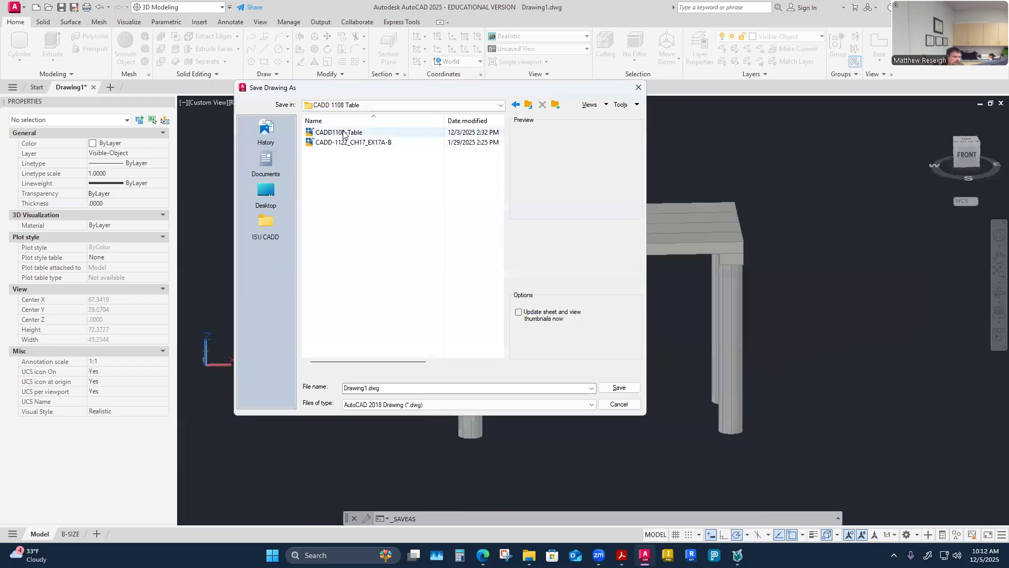
pyautogui.click(392, 388)
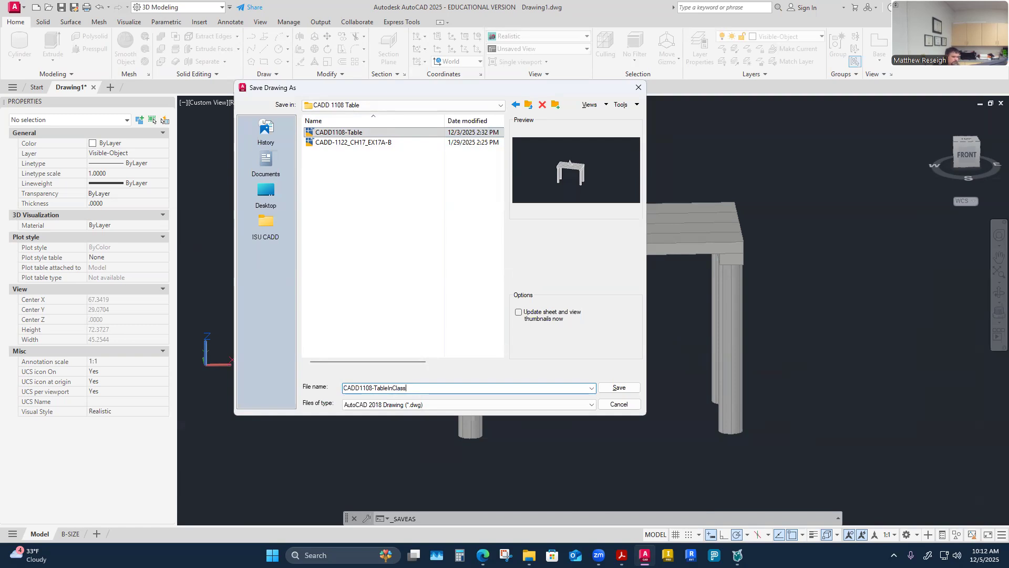
pyautogui.click(619, 388)
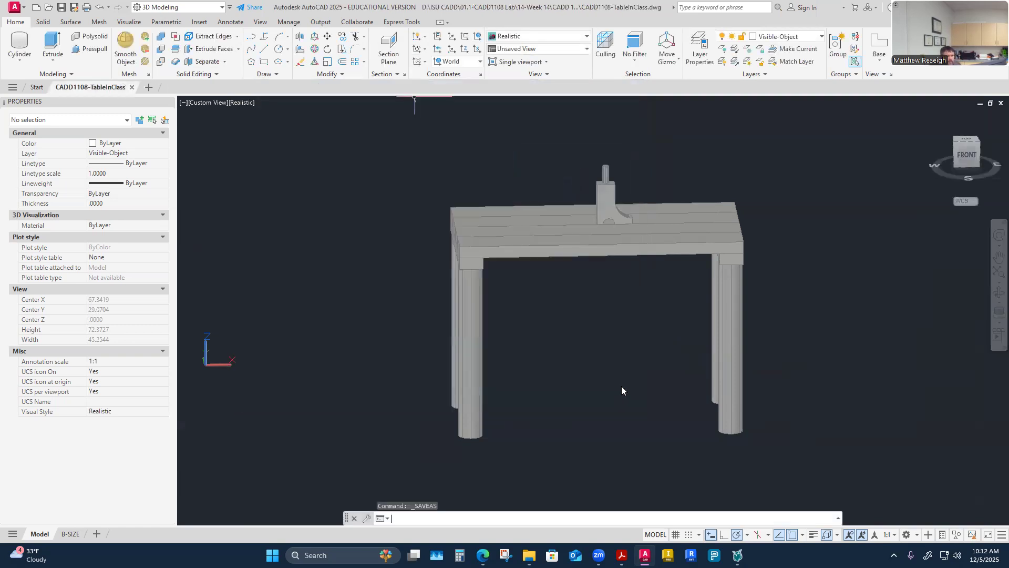
# Start a base view from model space and select the bracket, all tabletop boards, the crosspieces and the legs
pyautogui.keyDown('shift'); pyautogui.moveTo(621, 390); pyautogui.dragTo(518, 352, button='middle'); pyautogui.keyUp('shift')
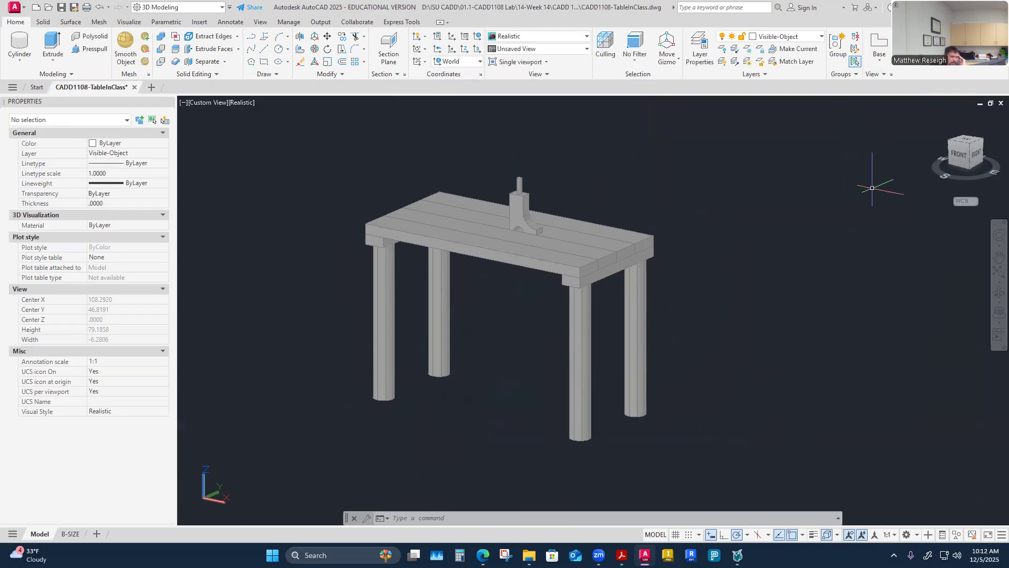
pyautogui.click(881, 56)
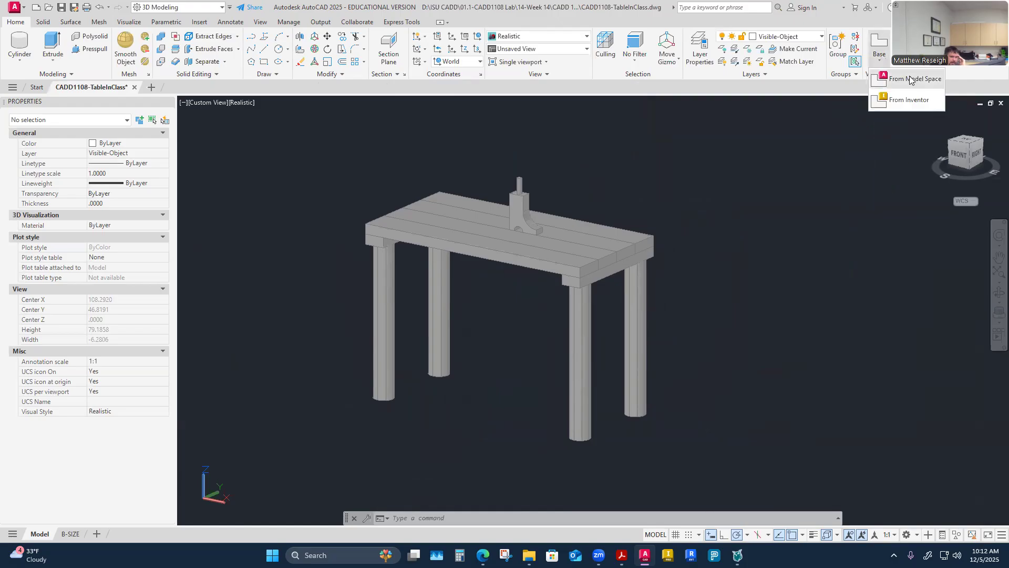
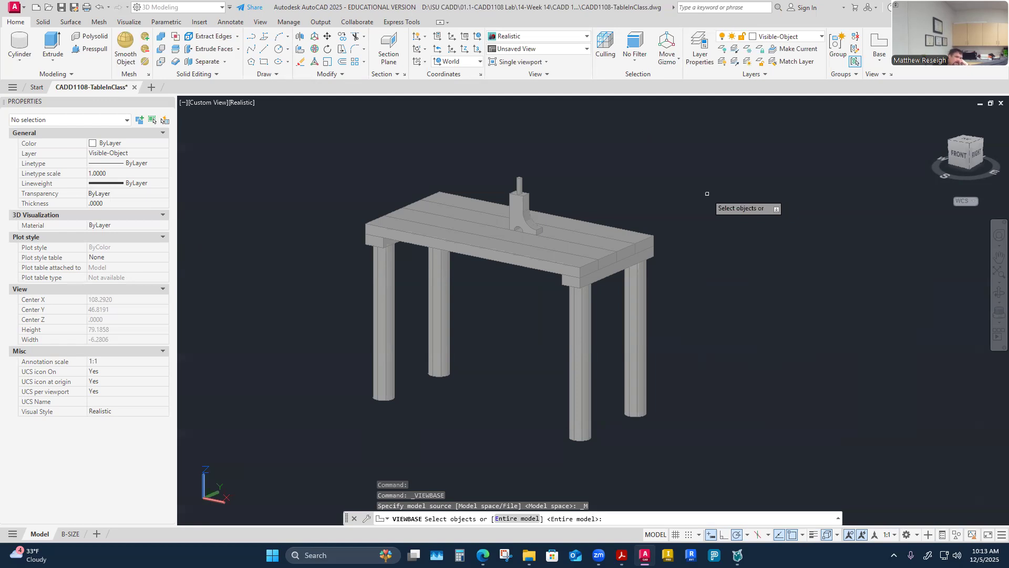
pyautogui.click(525, 196)
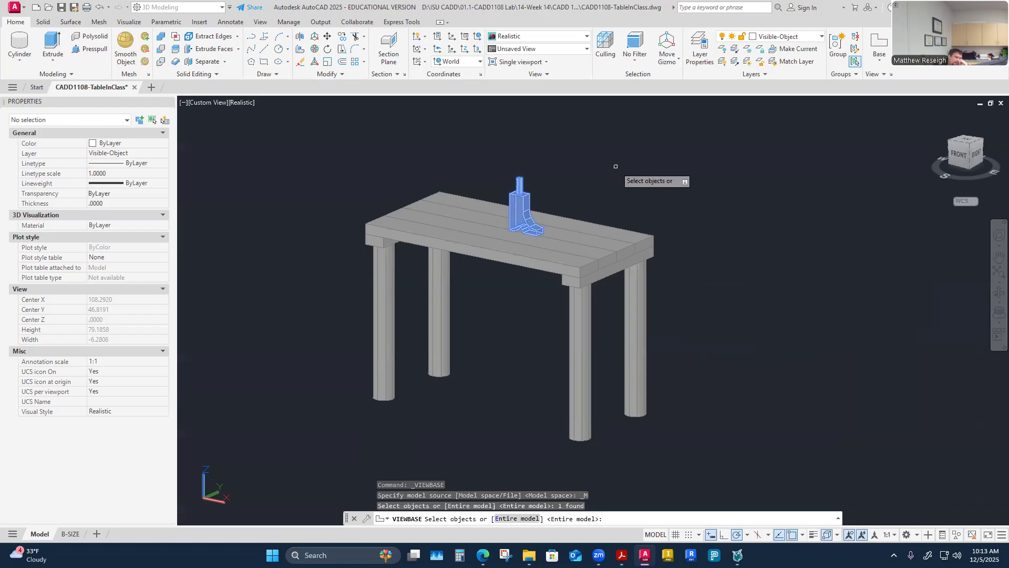
pyautogui.click(586, 240)
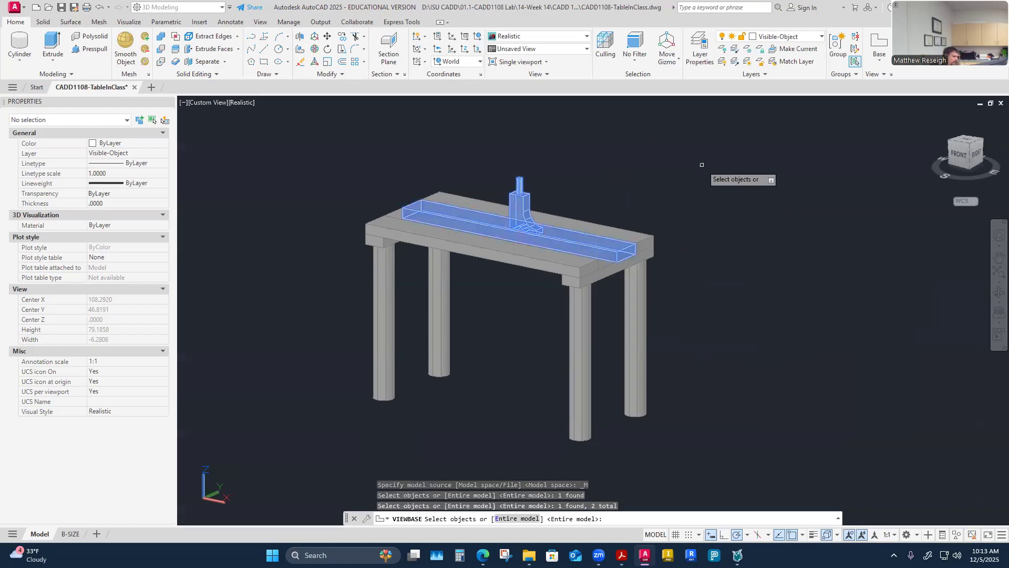
pyautogui.moveTo(684, 213)
pyautogui.keyDown('shift'); pyautogui.mouseDown(button='middle')
pyautogui.moveTo(681, 328)
pyautogui.moveTo(606, 238)
pyautogui.mouseUp(button='middle'); pyautogui.keyUp('shift')
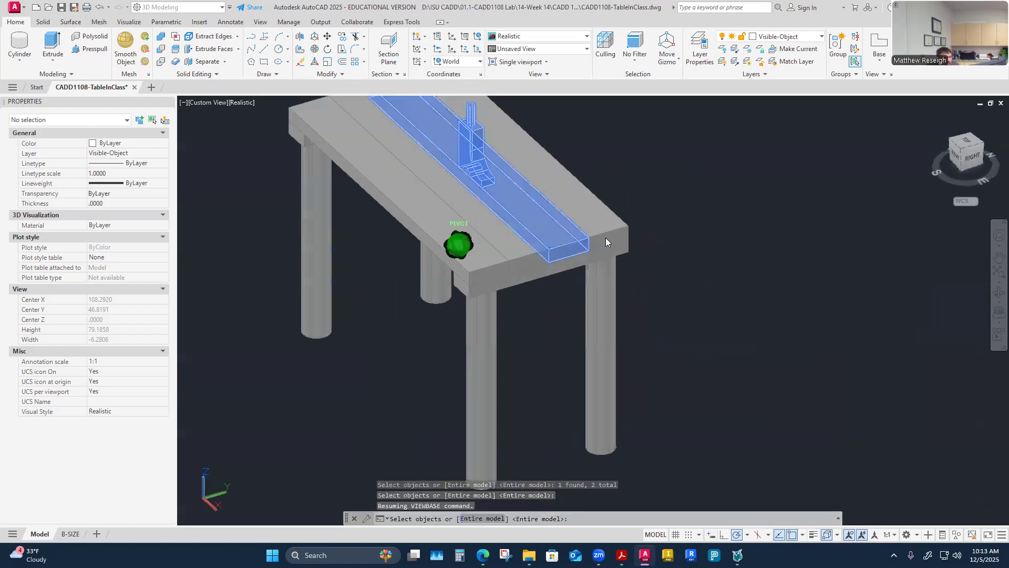
pyautogui.scroll(1, 606, 238)
pyautogui.click(602, 225)
pyautogui.click(594, 251)
pyautogui.keyDown('shift'); pyautogui.middleClick(592, 250); pyautogui.keyUp('shift')
pyautogui.click(475, 238)
pyautogui.click(457, 253)
pyautogui.keyDown('shift'); pyautogui.moveTo(470, 264); pyautogui.dragTo(474, 336, button='middle'); pyautogui.keyUp('shift')
pyautogui.click(482, 336)
pyautogui.keyDown('shift'); pyautogui.moveTo(582, 325); pyautogui.dragTo(384, 254, button='middle'); pyautogui.keyUp('shift')
pyautogui.scroll(2, 388, 318)
pyautogui.click(384, 251)
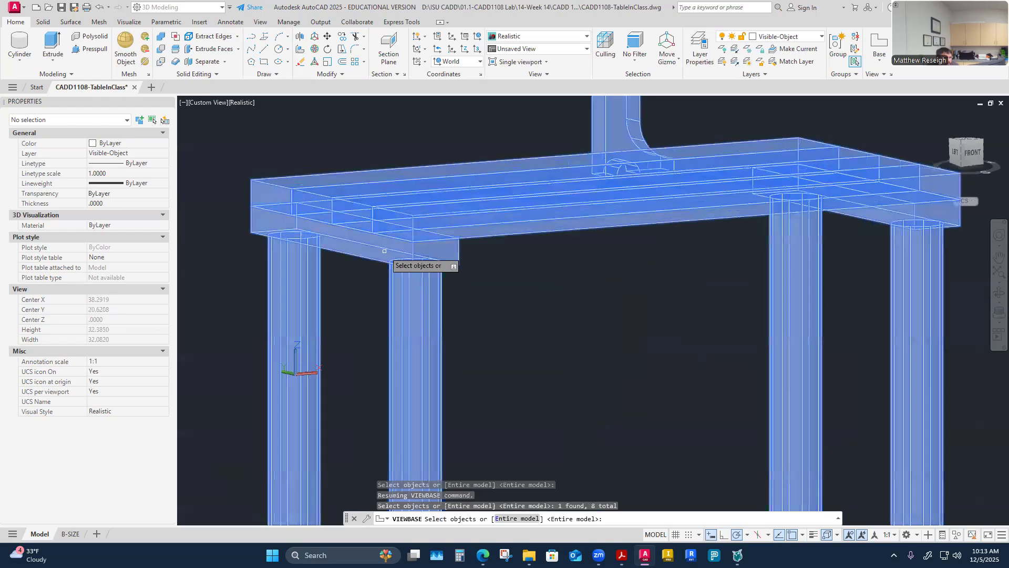
pyautogui.scroll(-3, 540, 354)
pyautogui.keyDown('shift'); pyautogui.moveTo(539, 354); pyautogui.dragTo(484, 367, button='middle'); pyautogui.keyUp('shift')
pyautogui.scroll(-1, 485, 367)
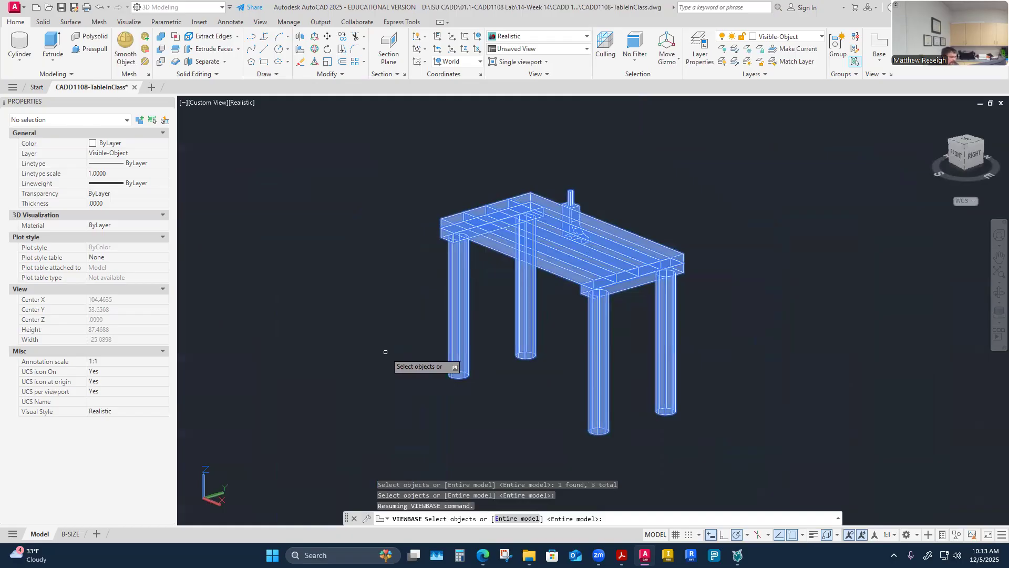
pyautogui.press('Return')
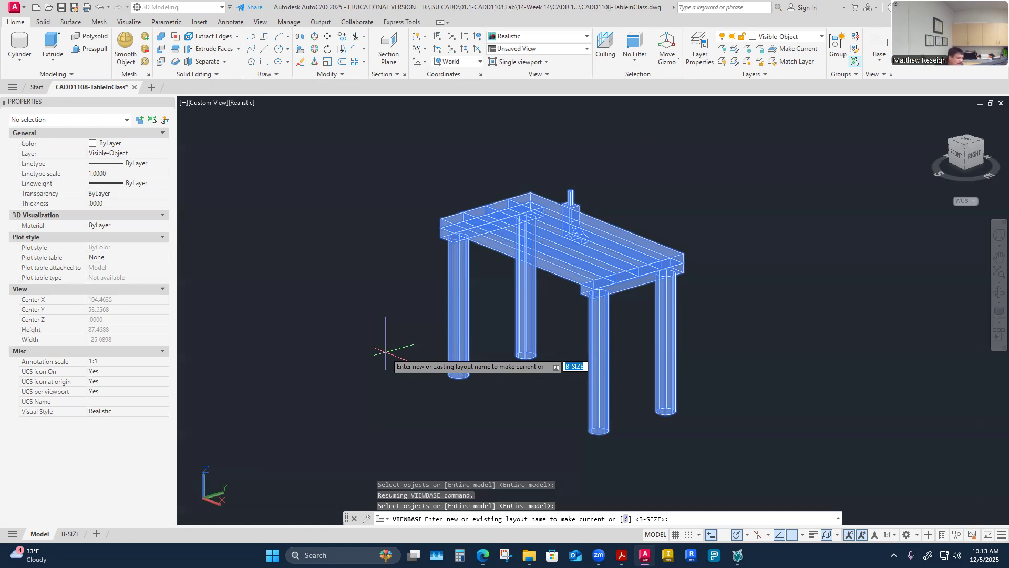
# Try to place a front base view of the table with projected views on the existing B-SIZE layout
pyautogui.press('Down')
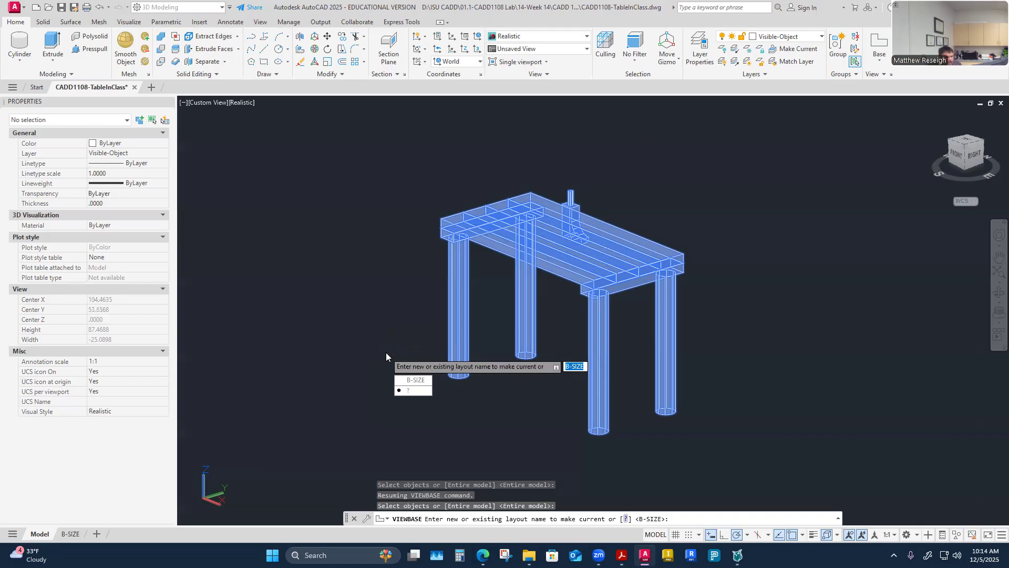
pyautogui.press('Up')
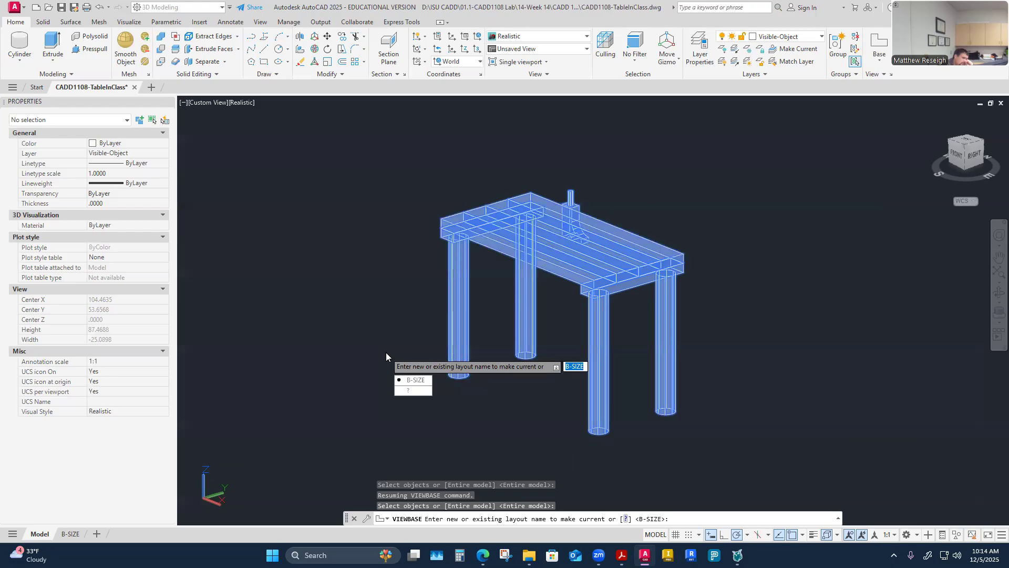
pyautogui.press('Return')
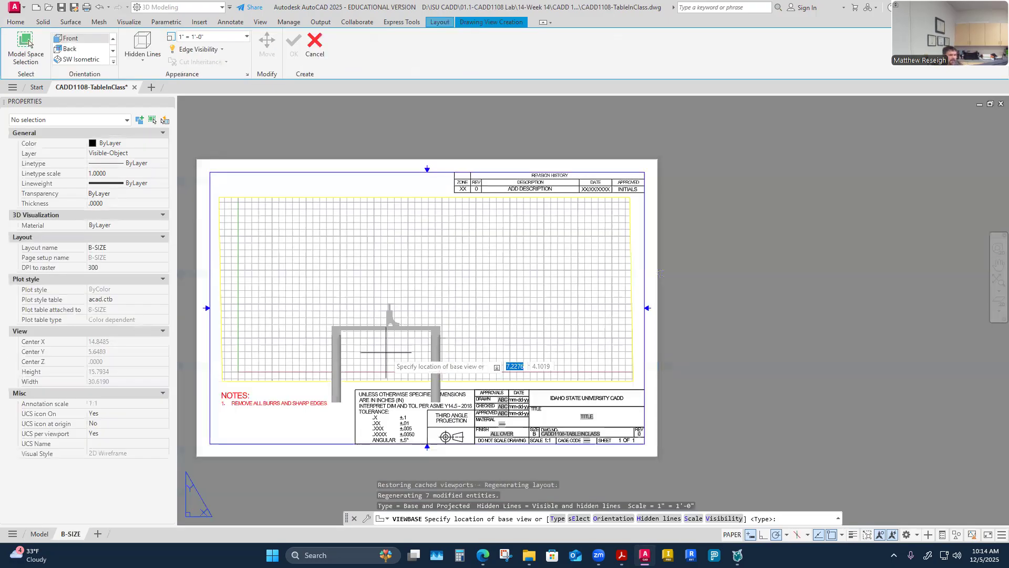
pyautogui.scroll(-2, 494, 278)
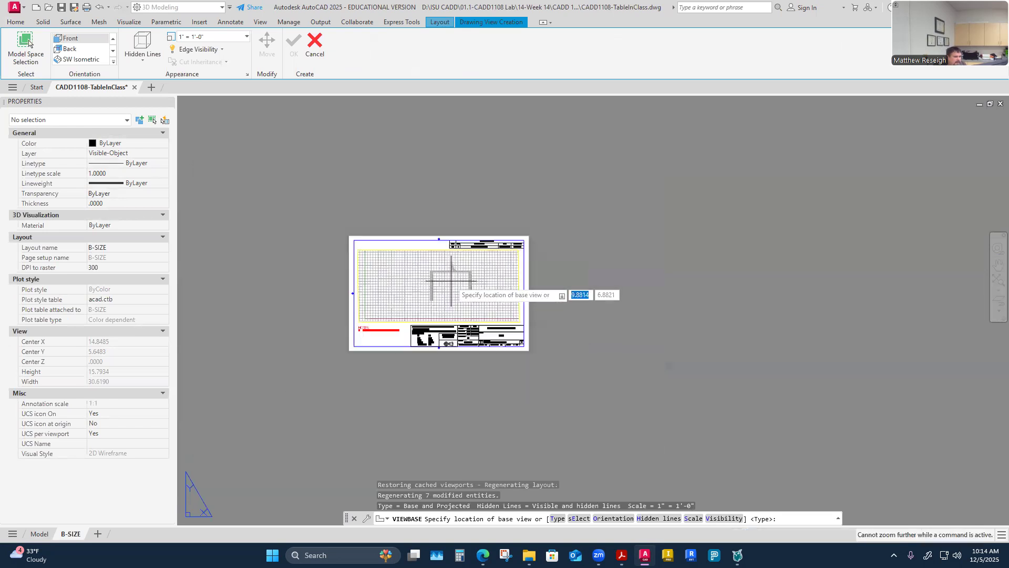
pyautogui.scroll(2, 415, 289)
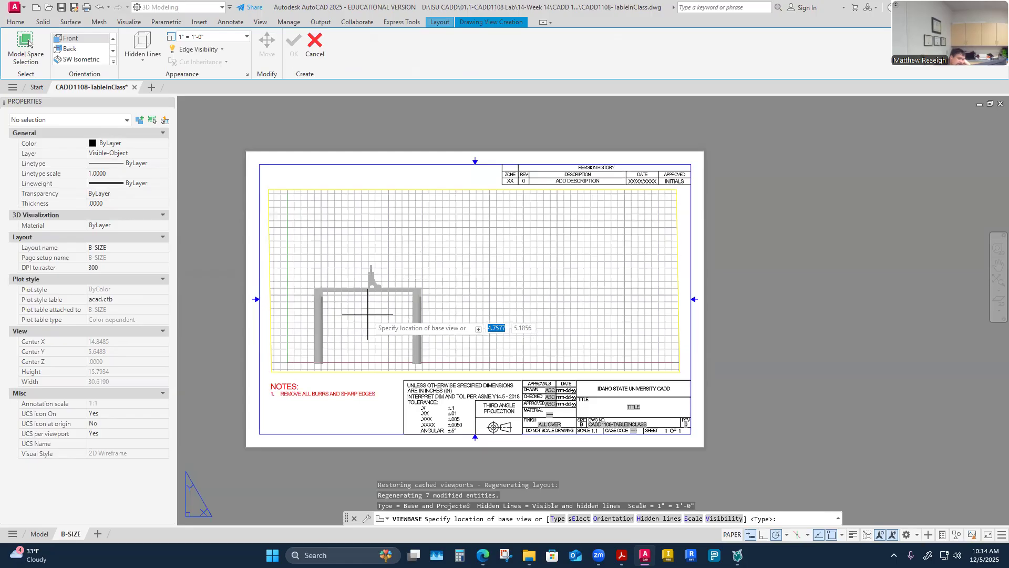
pyautogui.click(360, 311)
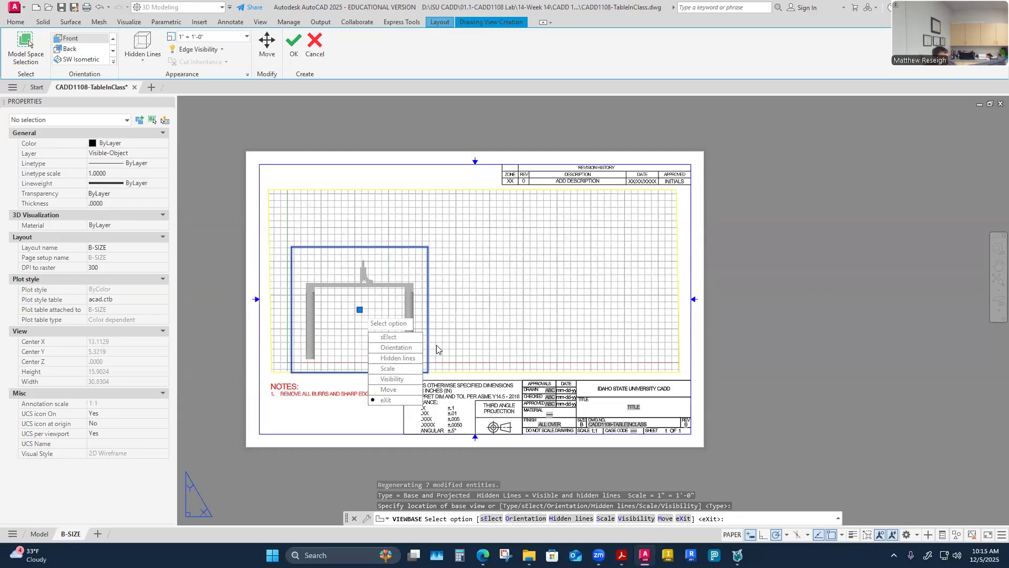
pyautogui.press('Return')
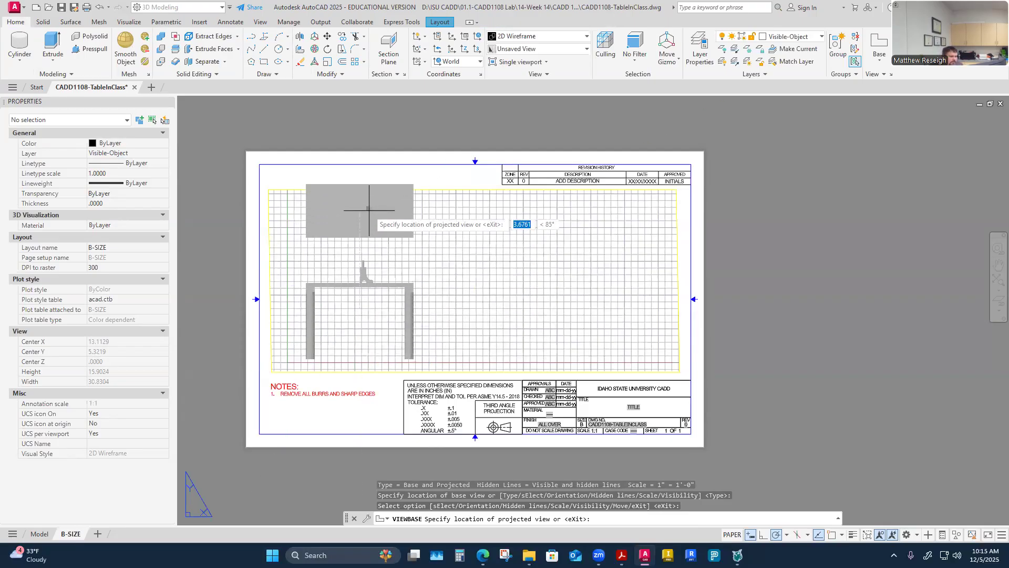
pyautogui.press('Escape')
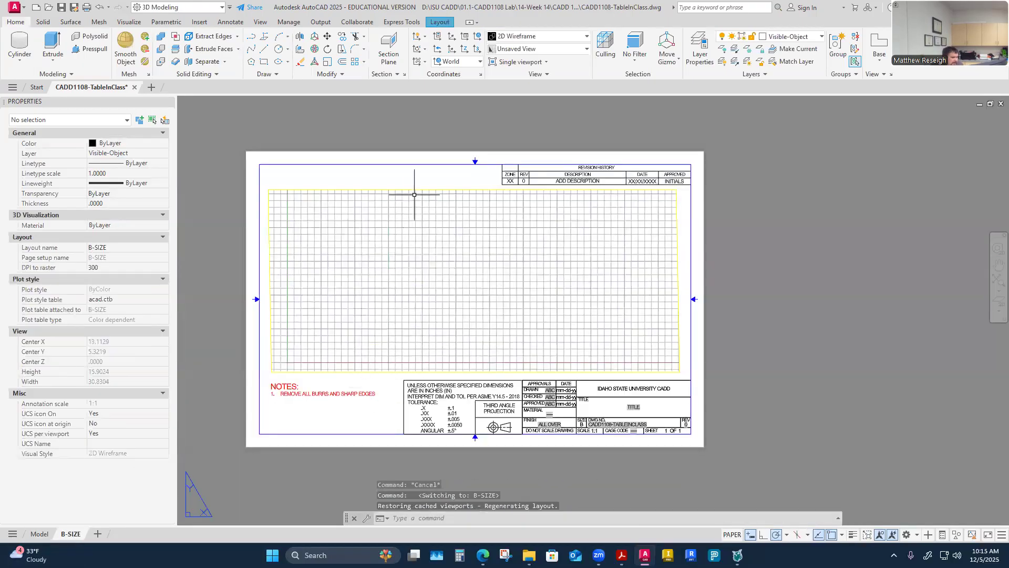
# Delete the gridded viewport from the B-SIZE layout
pyautogui.click(384, 190)
pyautogui.press('Delete')
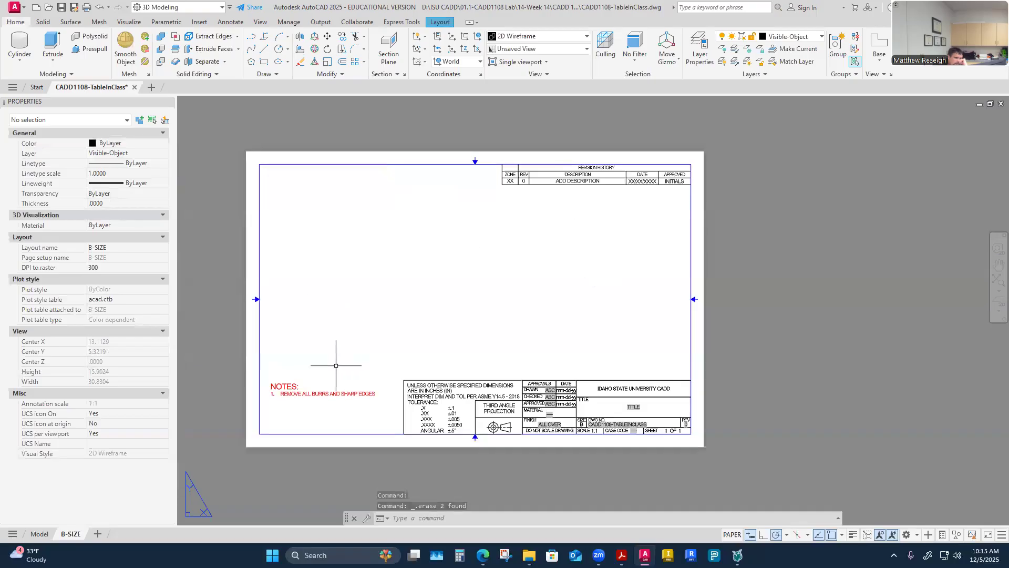
# Start a base view from model space, select the entire table with its bracket, and choose the B-SIZE layout
pyautogui.click(39, 534)
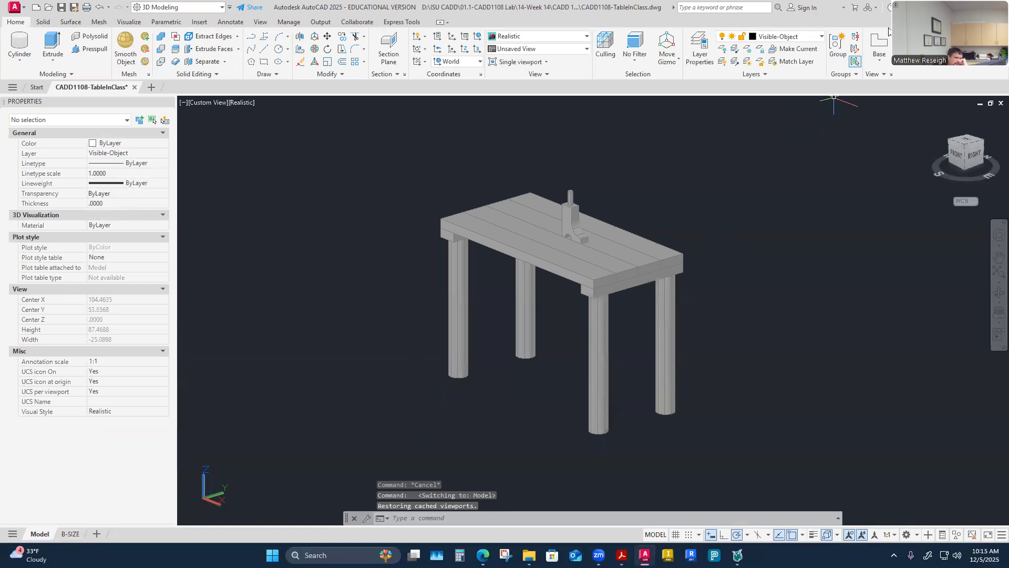
pyautogui.click(879, 57)
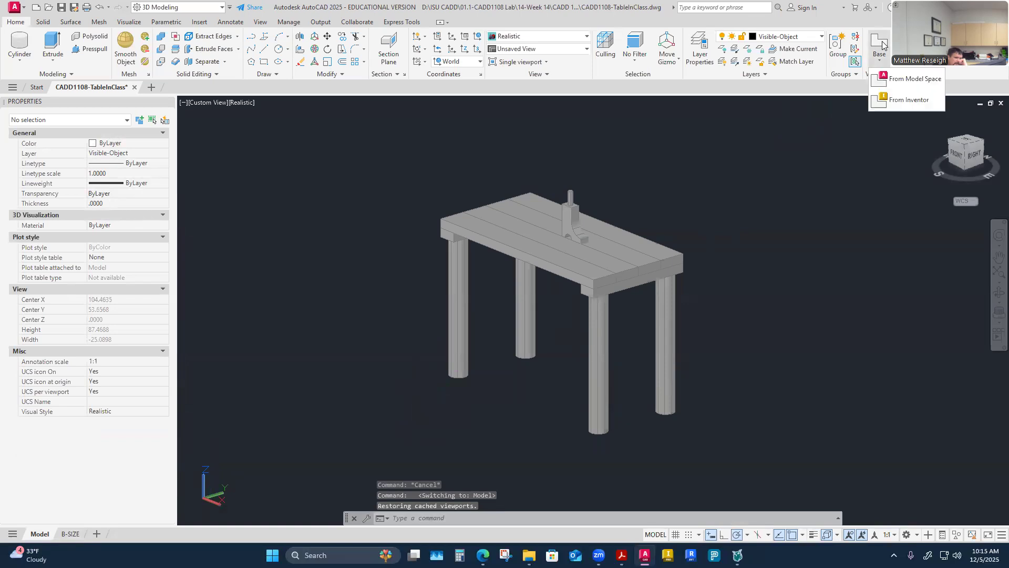
pyautogui.click(897, 79)
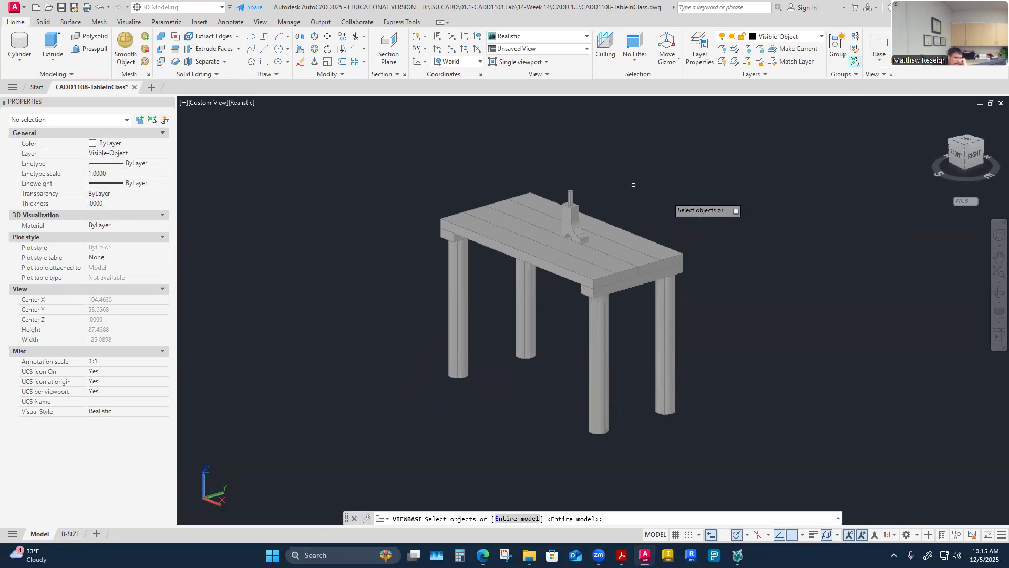
pyautogui.click(405, 155)
pyautogui.click(753, 455)
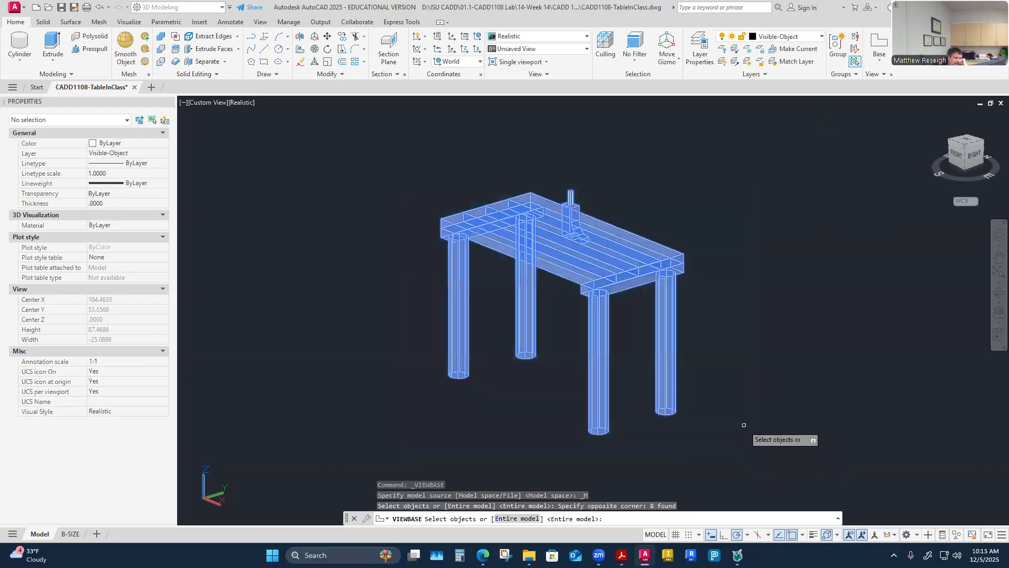
pyautogui.press('Return')
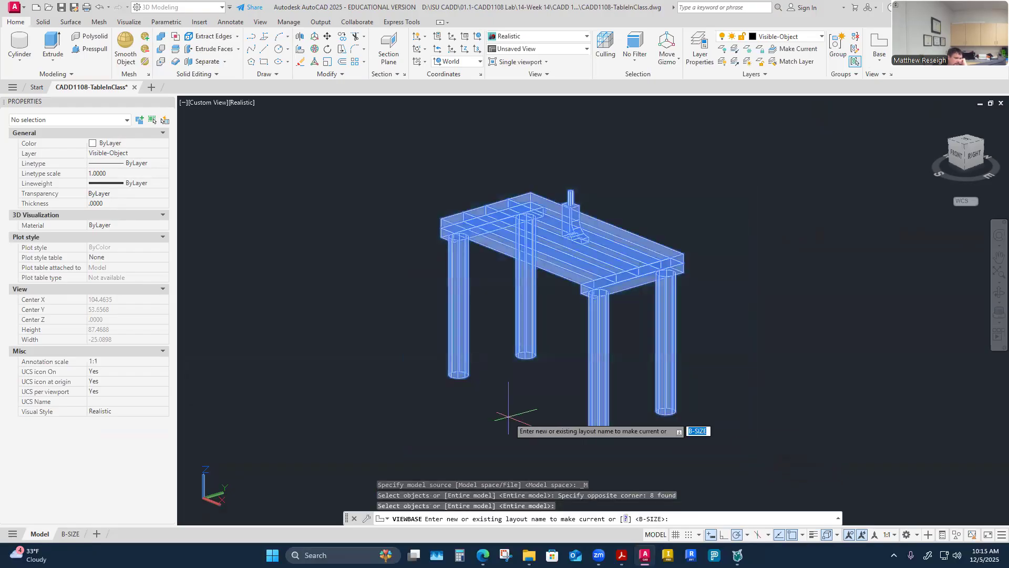
pyautogui.press('Return')
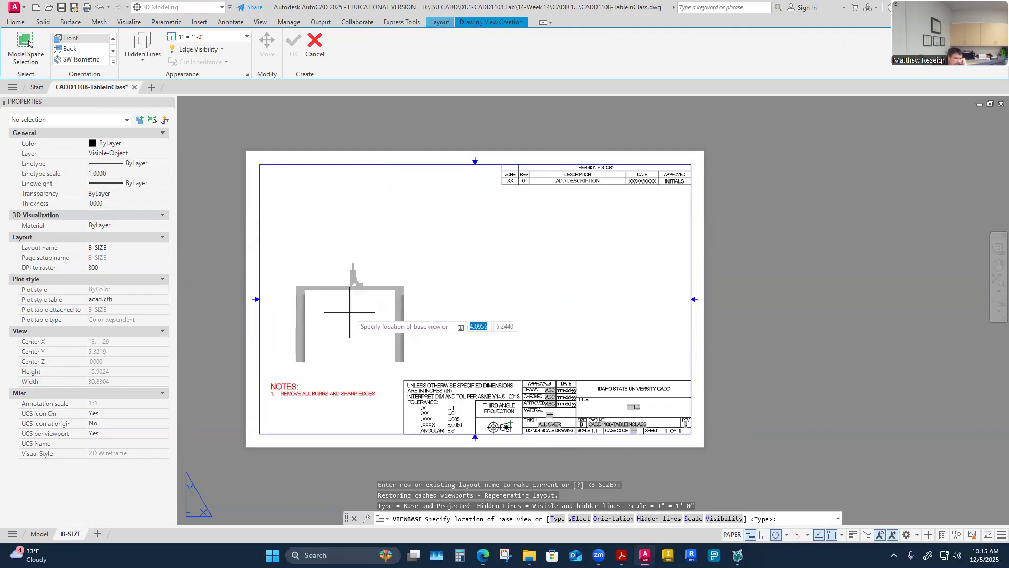
# Place the front base view above the notes on the sheet, with projected top, right-side and isometric views
pyautogui.click(350, 312)
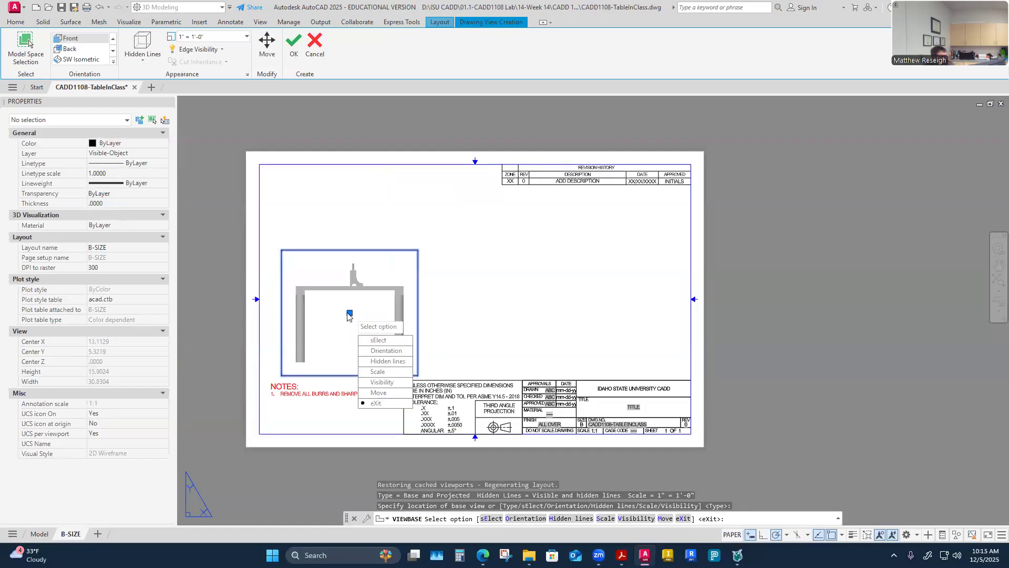
pyautogui.press('Return')
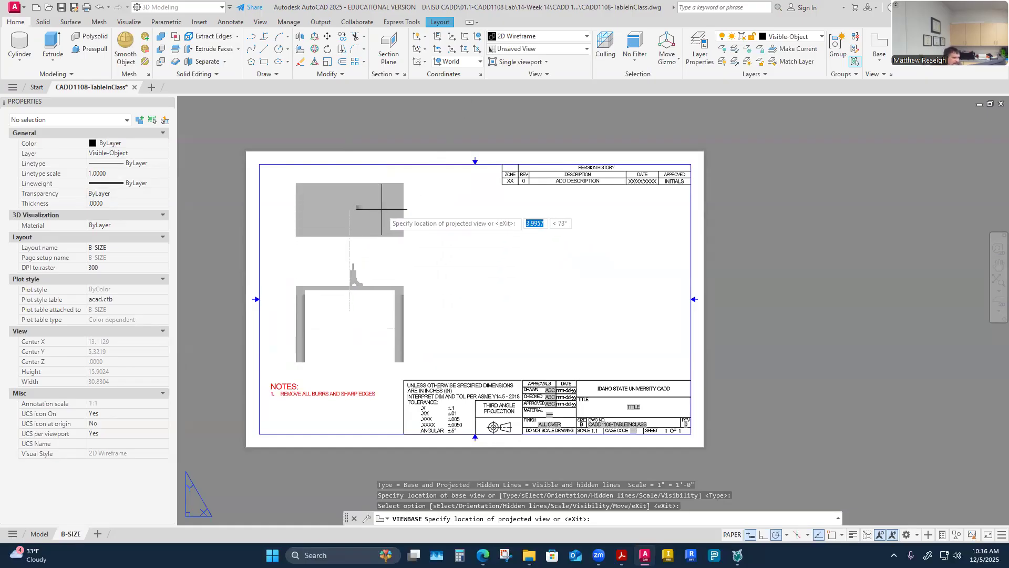
pyautogui.click(379, 212)
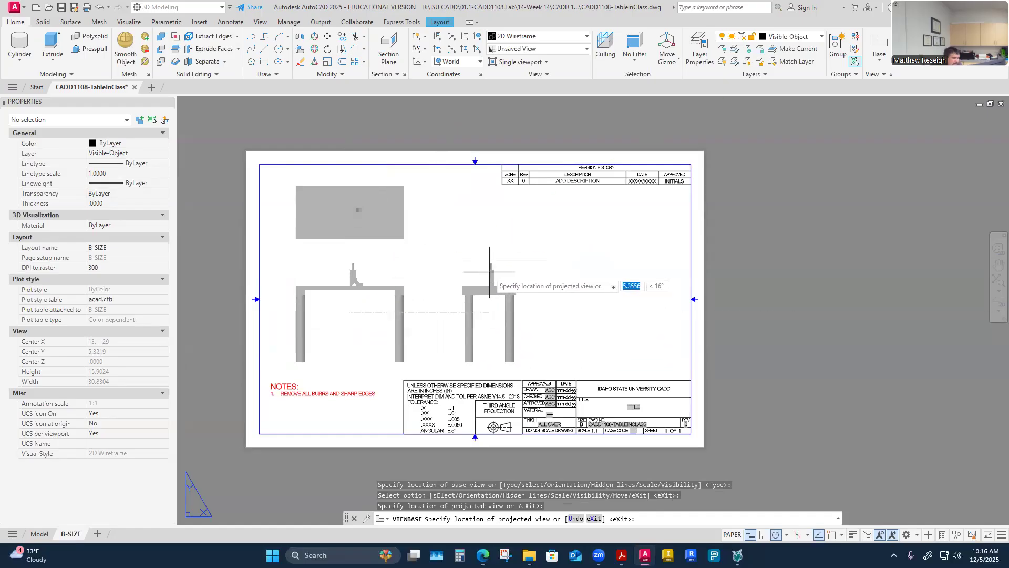
pyautogui.click(490, 312)
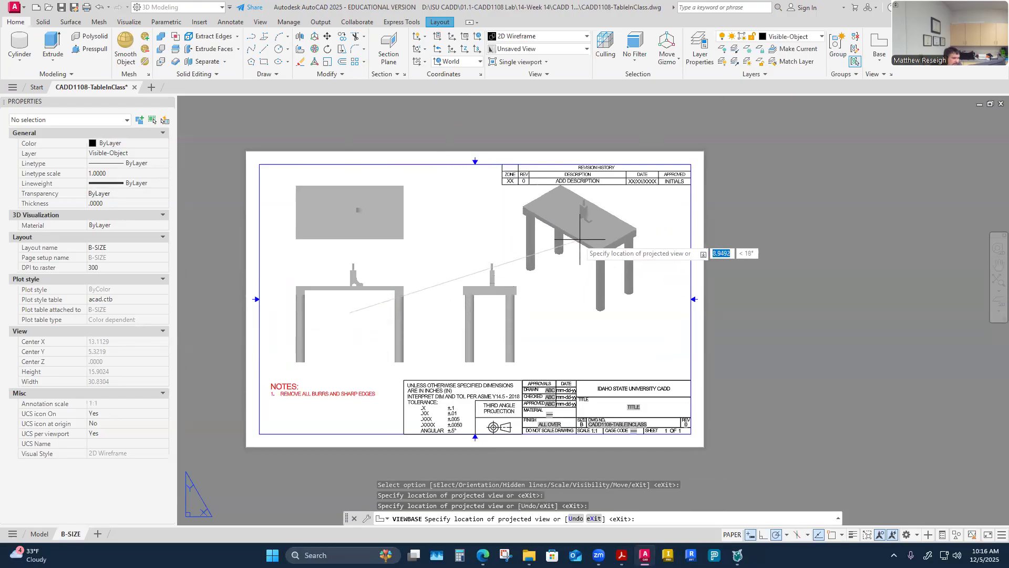
pyautogui.click(606, 250)
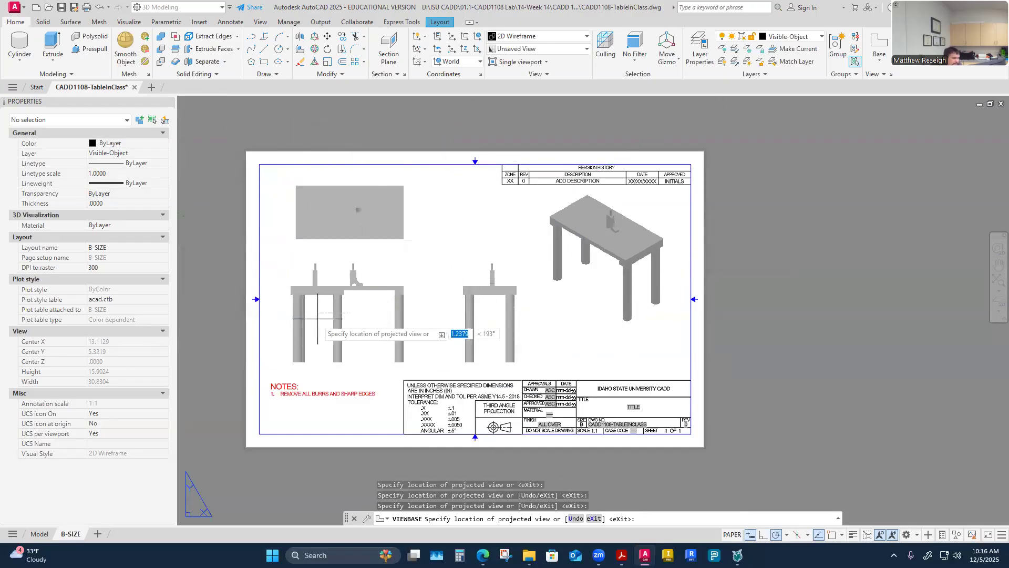
pyautogui.press('Return')
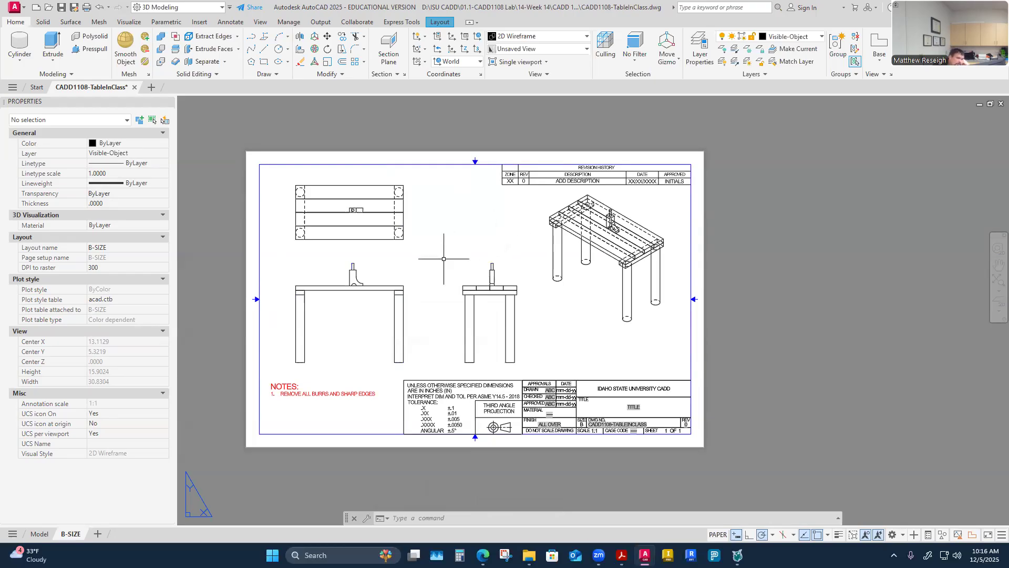
# Examine the front, top and right-side views one after another, and the scale options of the front view
pyautogui.click(369, 313)
pyautogui.click(429, 258)
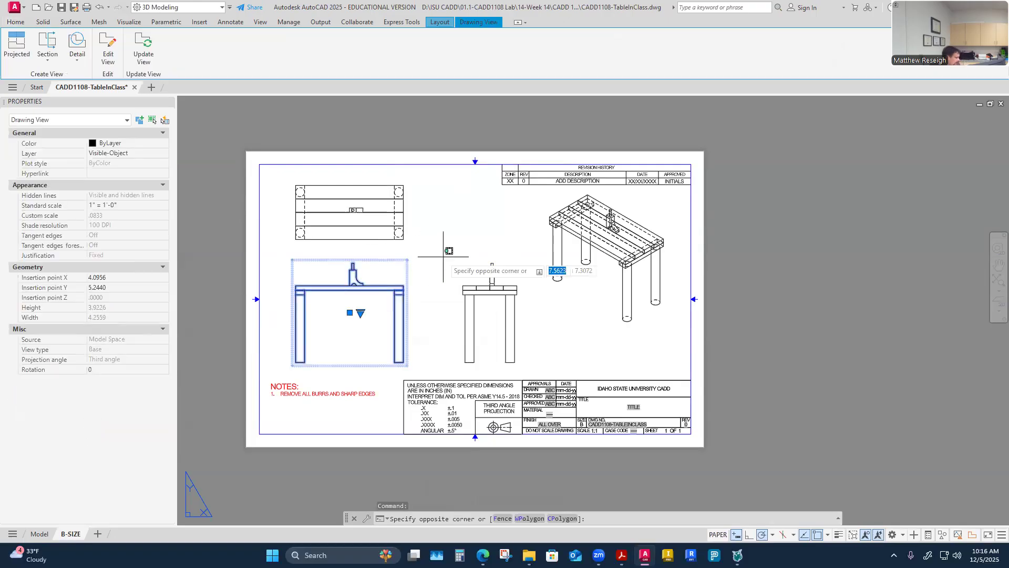
pyautogui.press('Escape')
pyautogui.press('Escape')
pyautogui.click(400, 224)
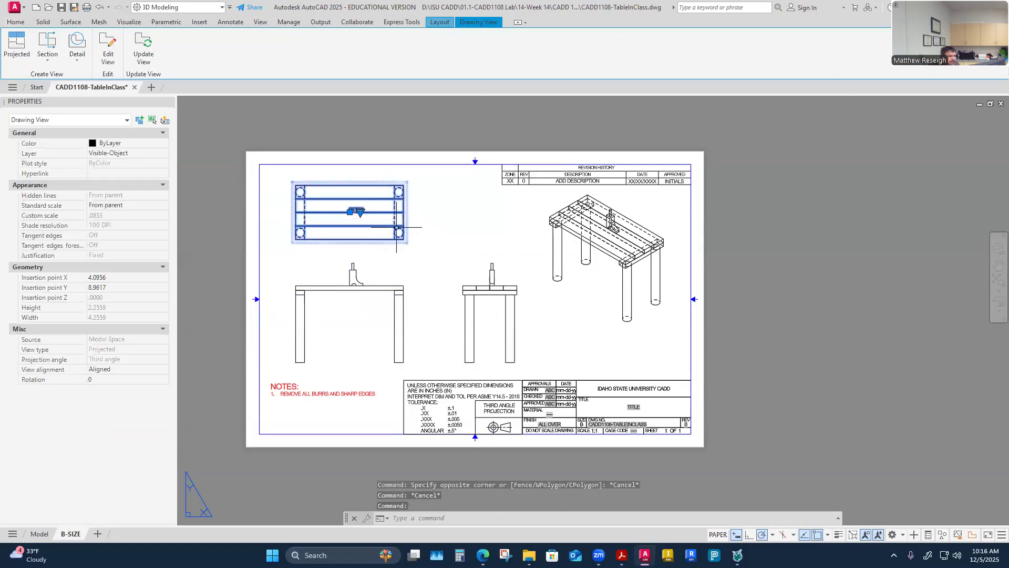
pyautogui.press('Escape')
pyautogui.click(480, 321)
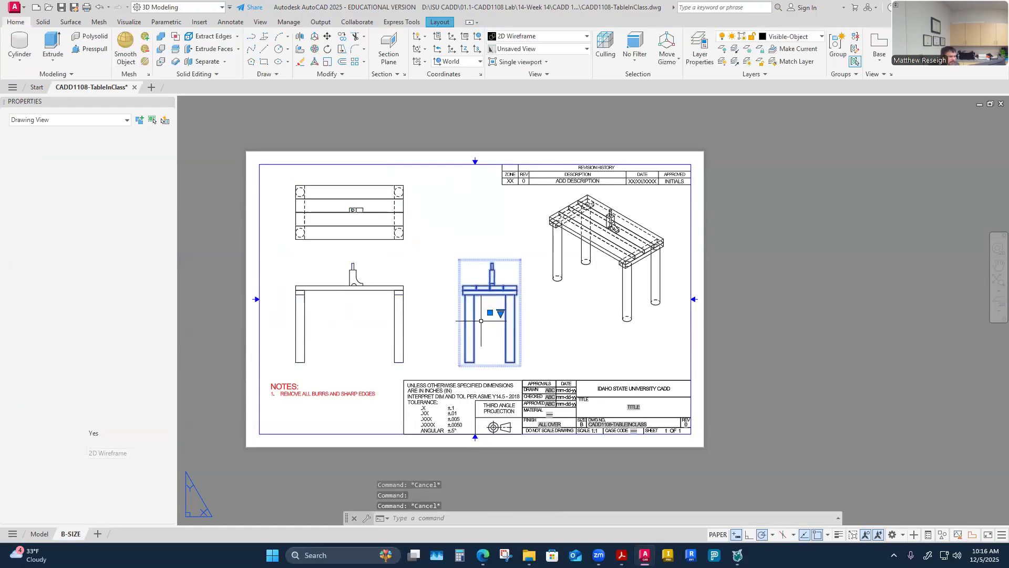
pyautogui.press('Escape')
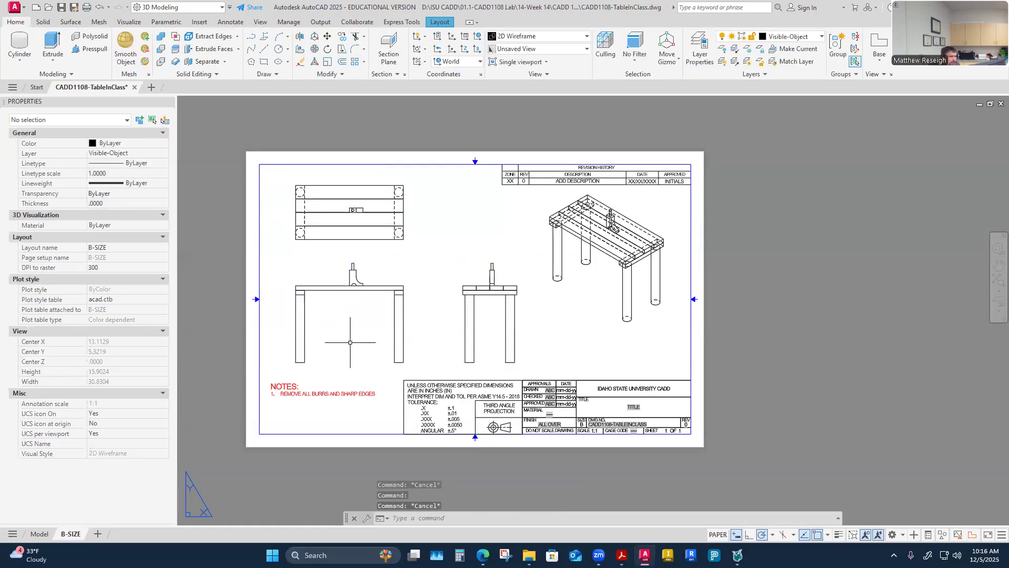
pyautogui.click(350, 315)
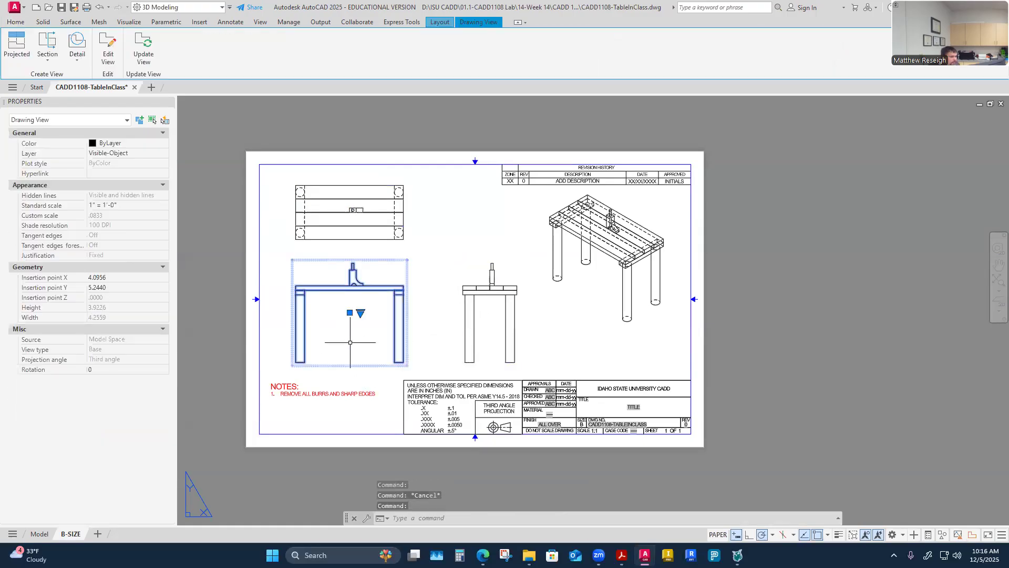
pyautogui.click(360, 313)
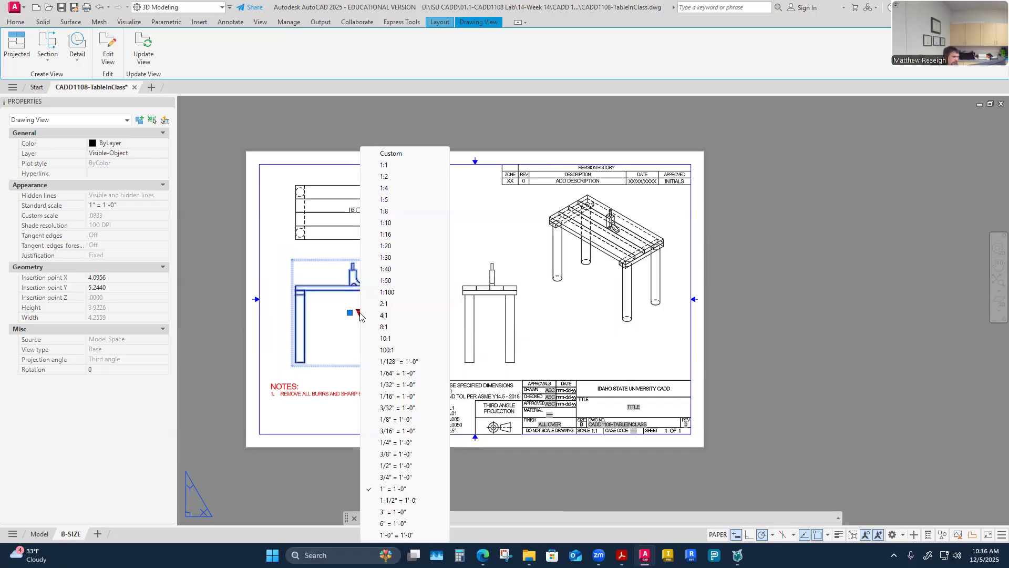
pyautogui.press('Escape')
# Try moving the front view together with its aligned projected views
pyautogui.click(350, 312)
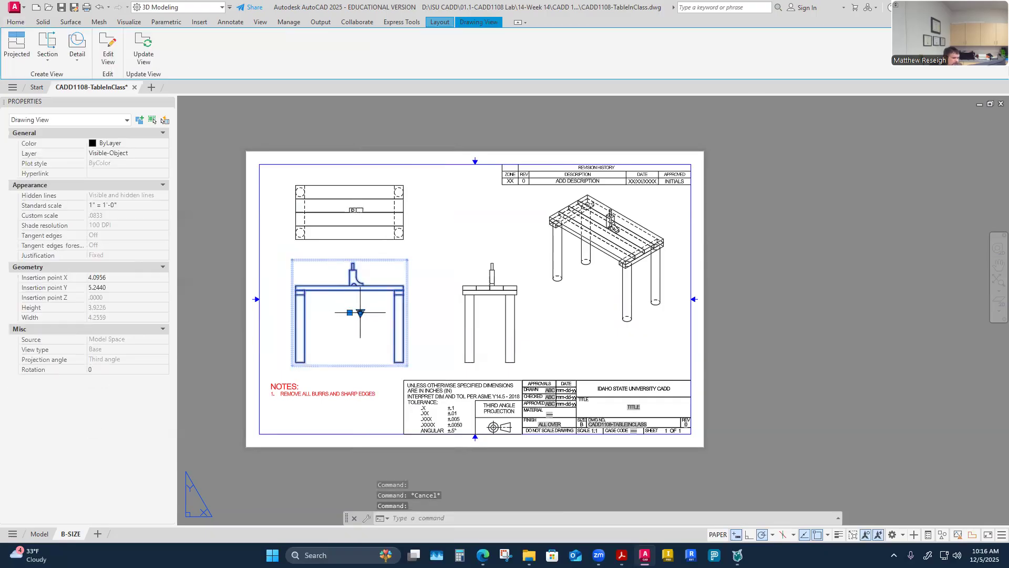
pyautogui.click(350, 313)
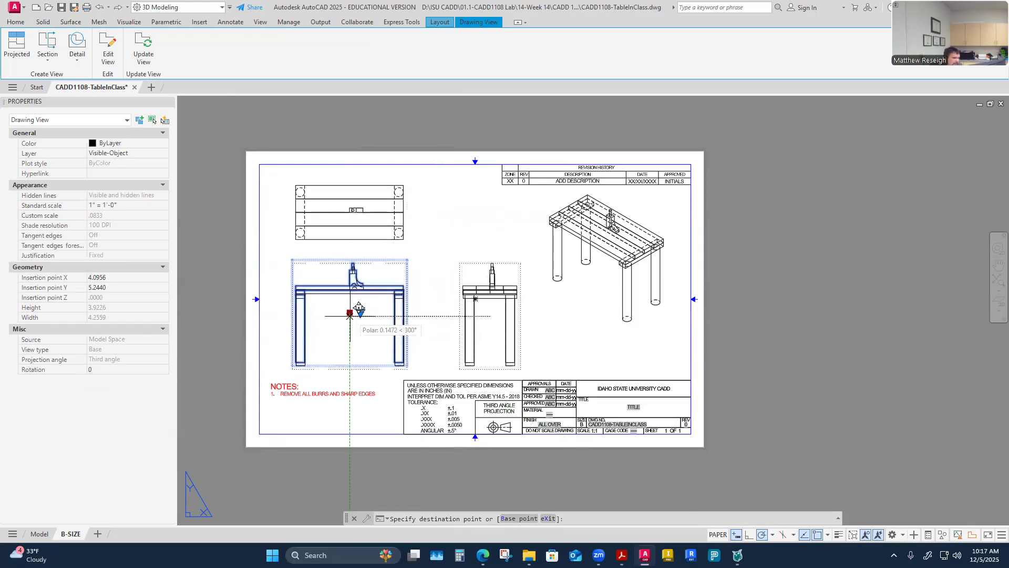
pyautogui.press('Escape')
pyautogui.press('Escape')
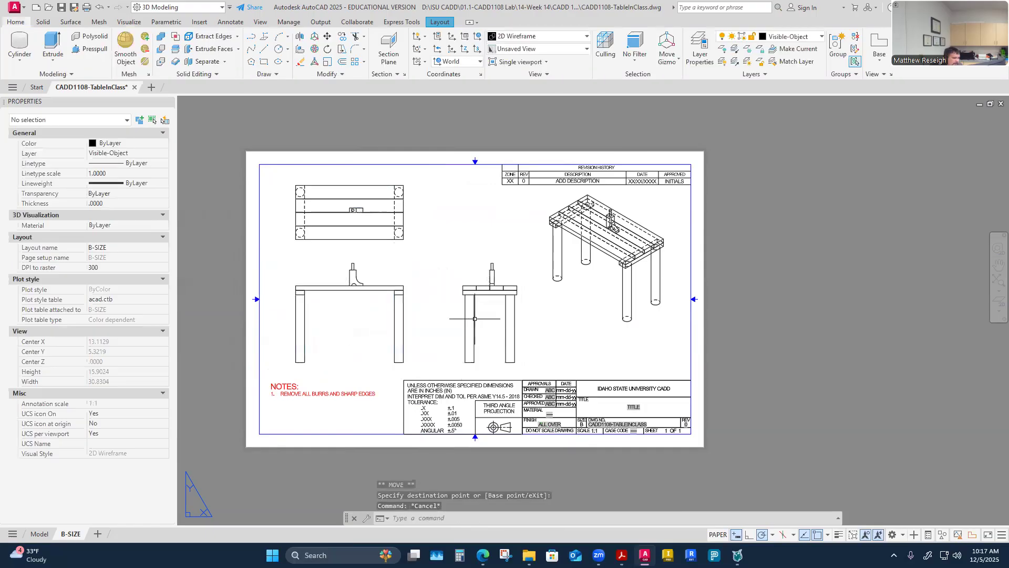
# Try moving the right-side view horizontally and the top view vertically along their alignment with the front view
pyautogui.click(475, 318)
pyautogui.click(489, 312)
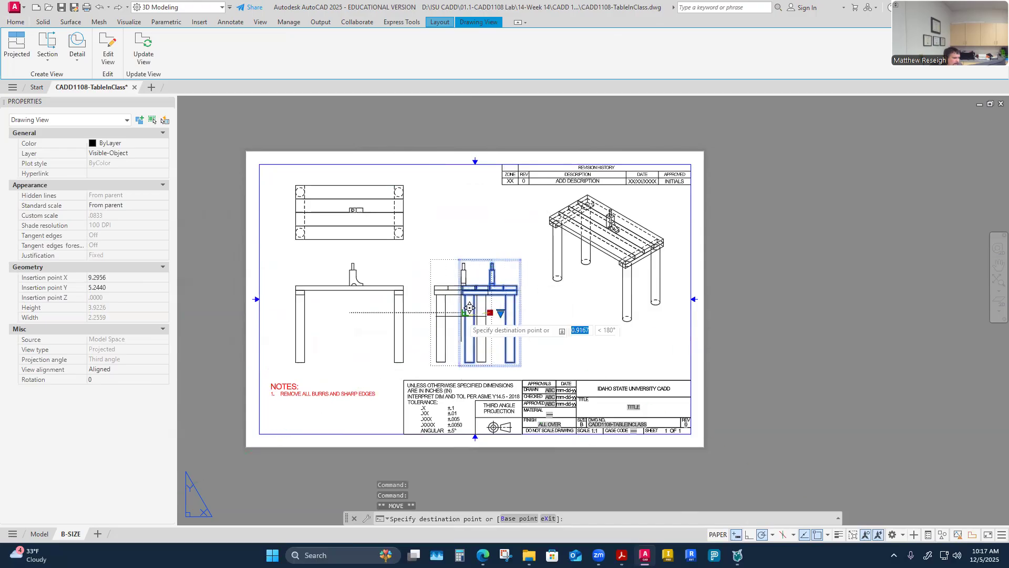
pyautogui.press('Escape')
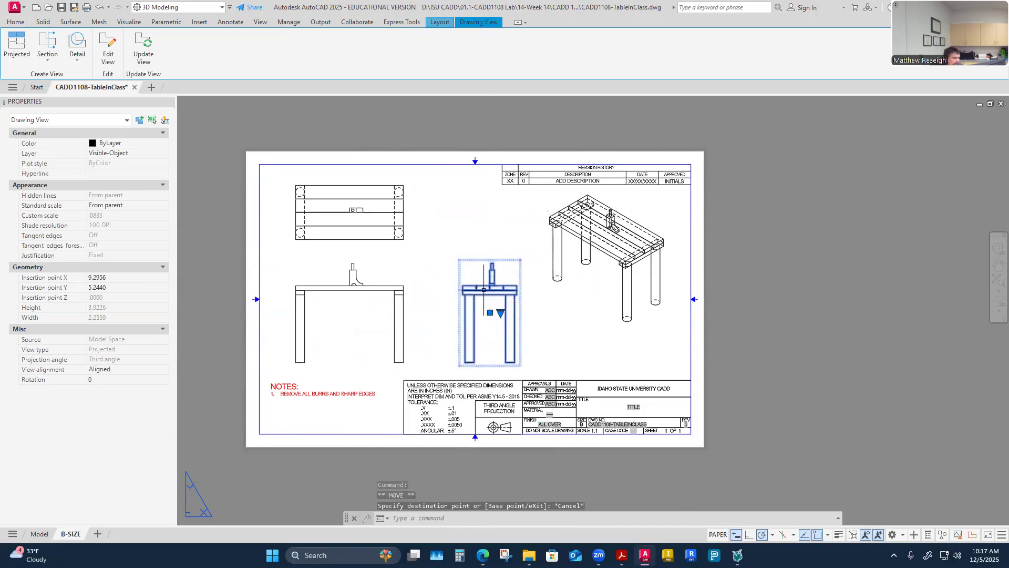
pyautogui.press('Escape')
pyautogui.click(375, 244)
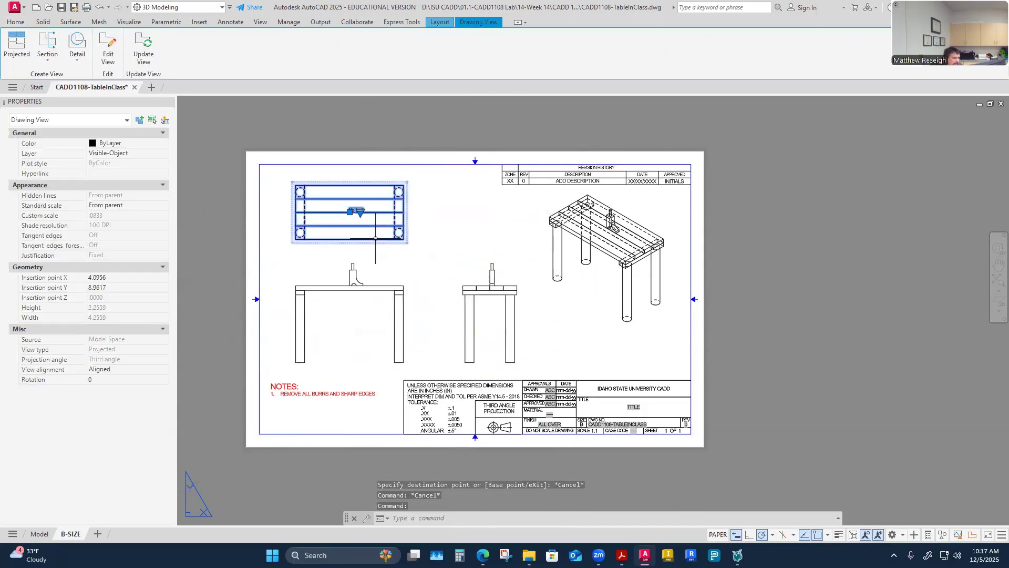
pyautogui.click(350, 212)
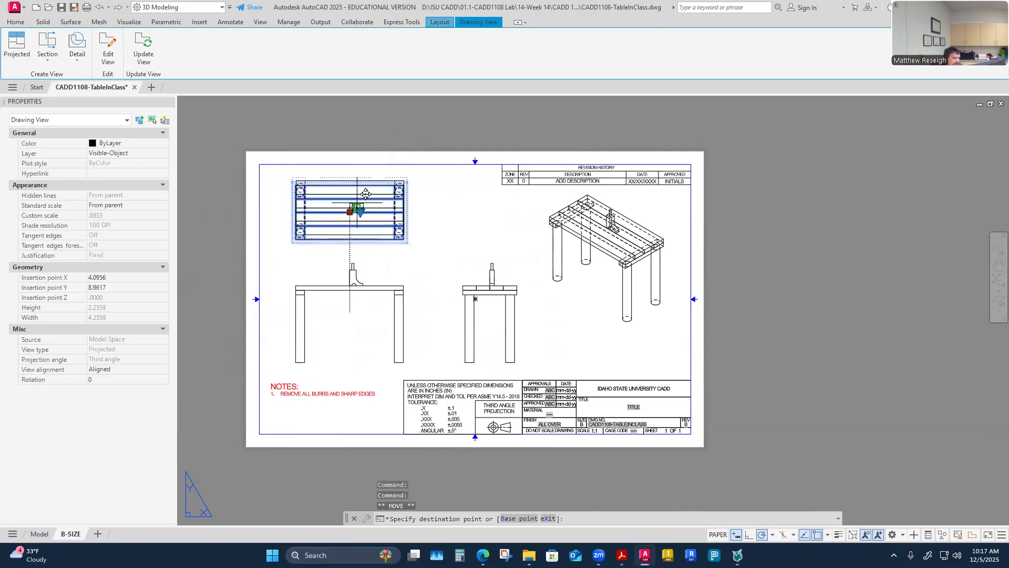
pyautogui.press('Escape')
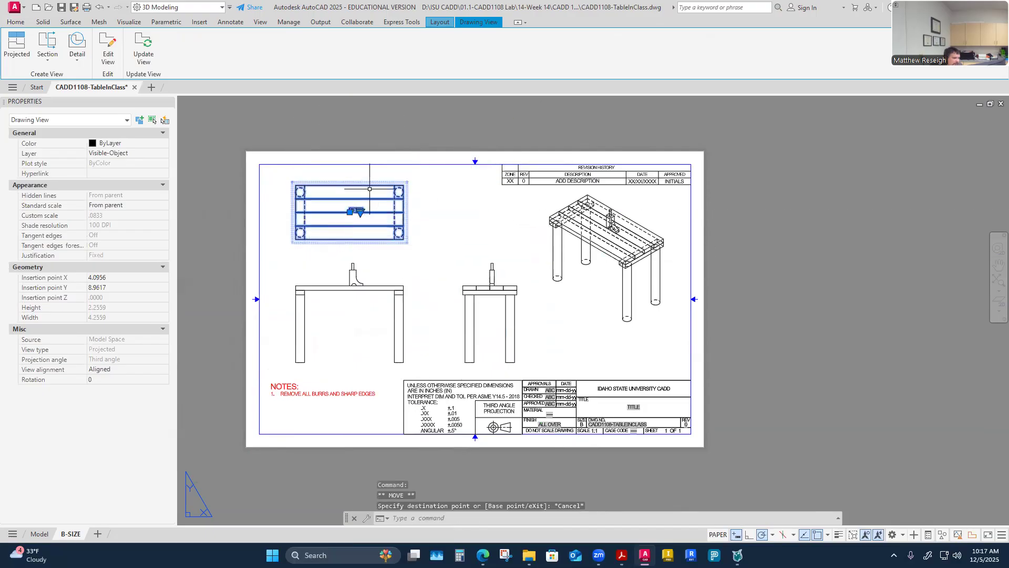
pyautogui.press('Escape')
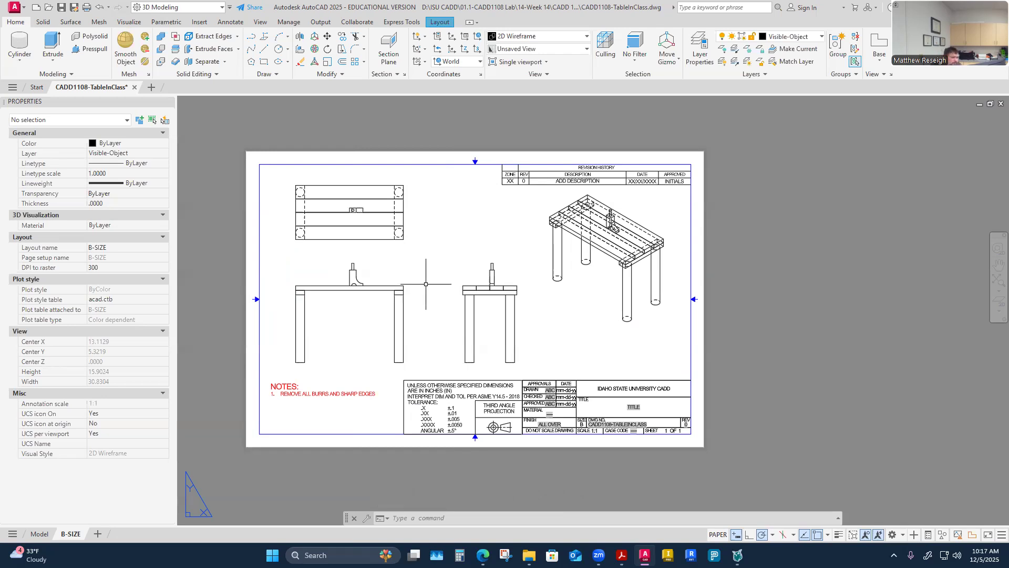
# Open the front view for editing and review which model-space objects it includes
pyautogui.click(354, 346)
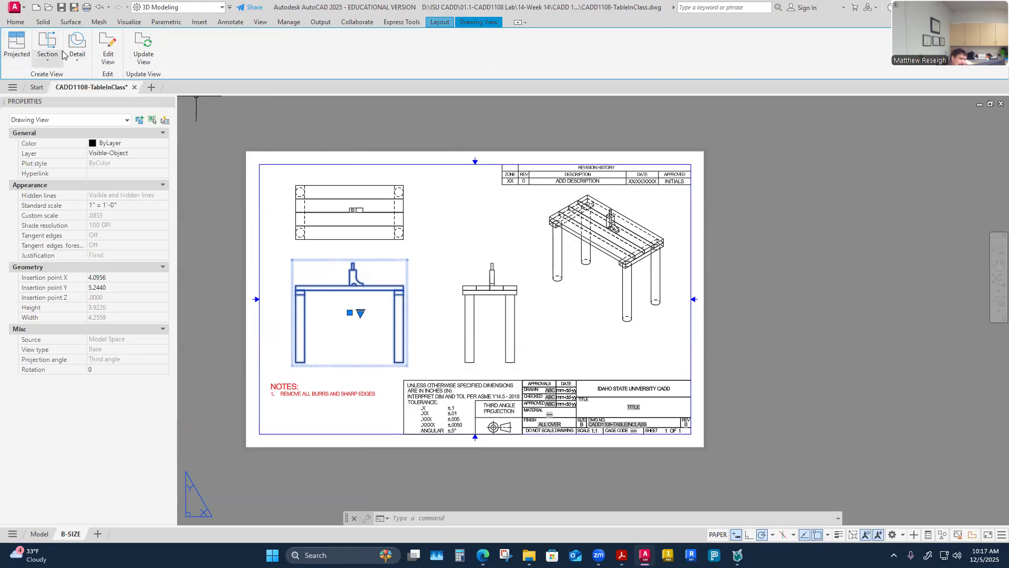
pyautogui.click(107, 59)
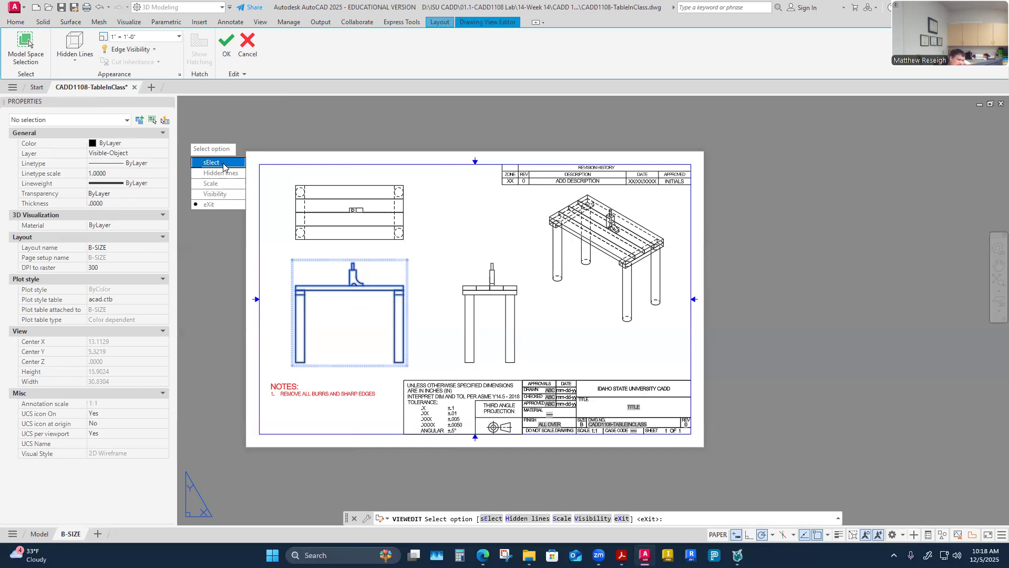
pyautogui.click(223, 168)
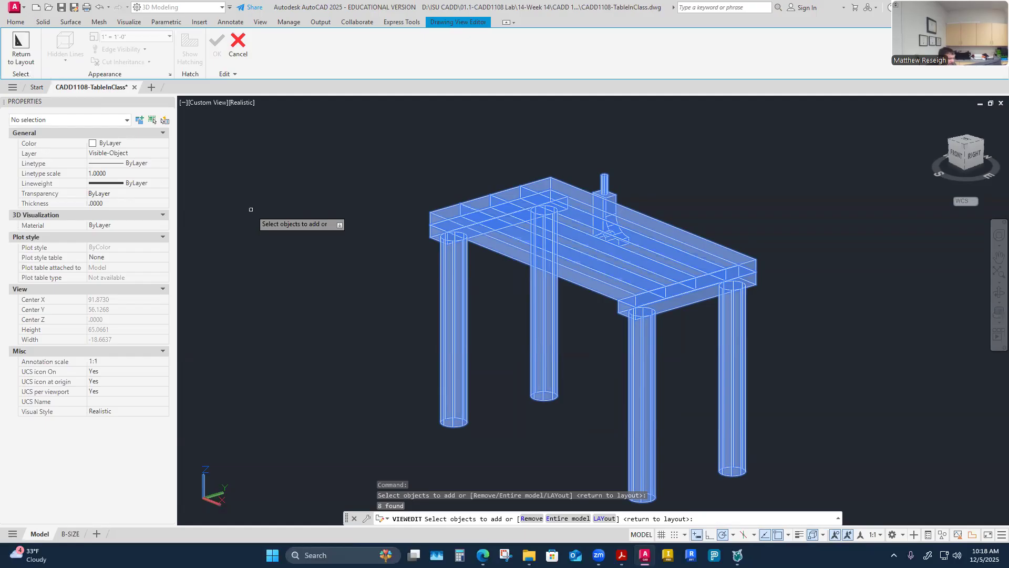
pyautogui.click(238, 45)
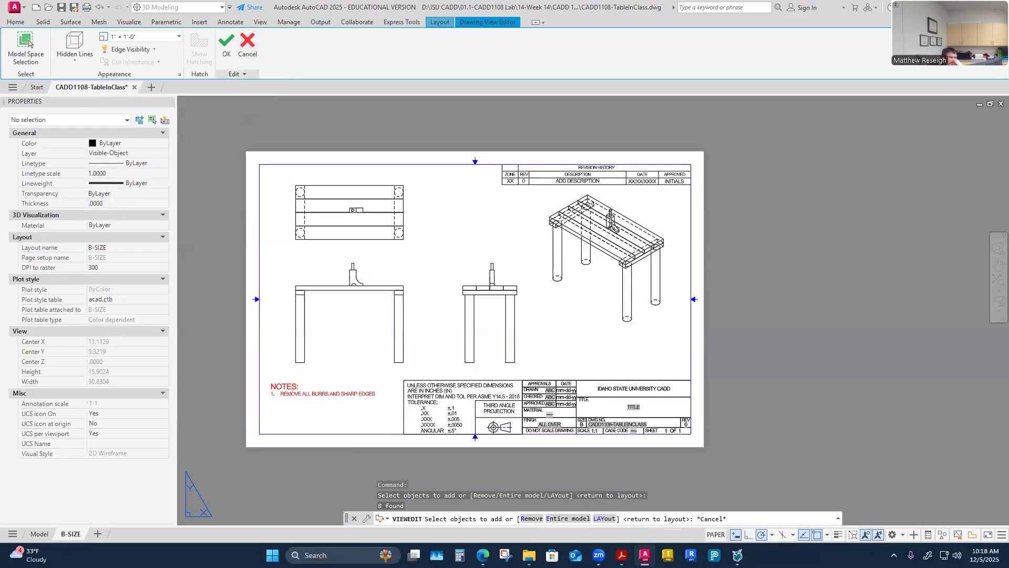
# Edit the front base view and set its hidden-line style to Visible lines
pyautogui.doubleClick(342, 296)
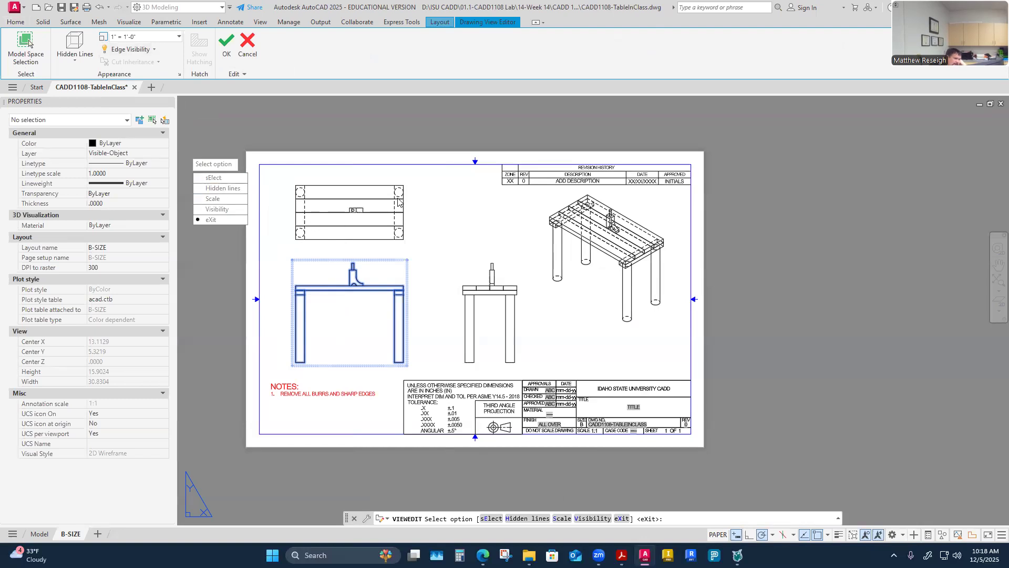
pyautogui.click(209, 186)
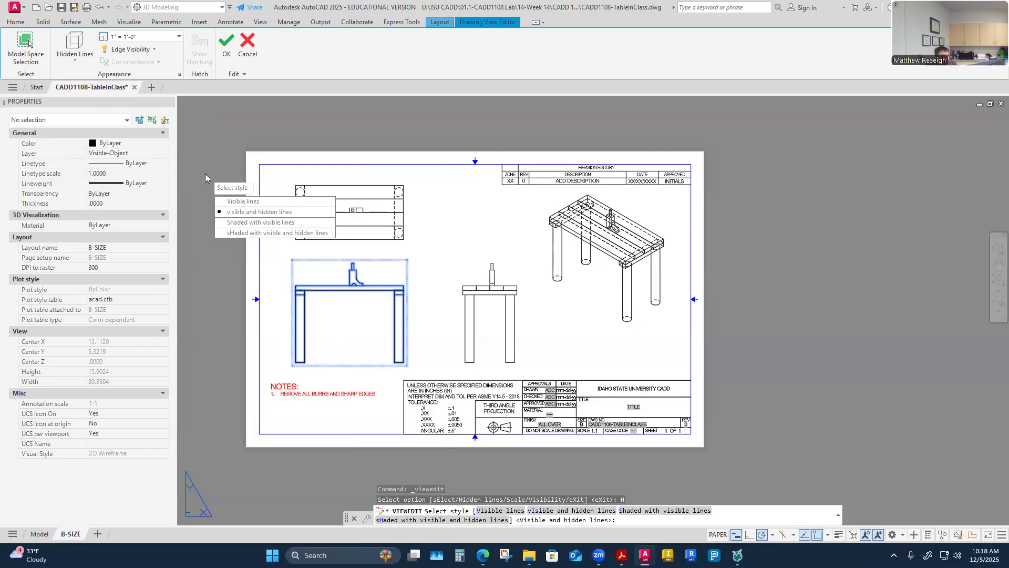
pyautogui.press('Down')
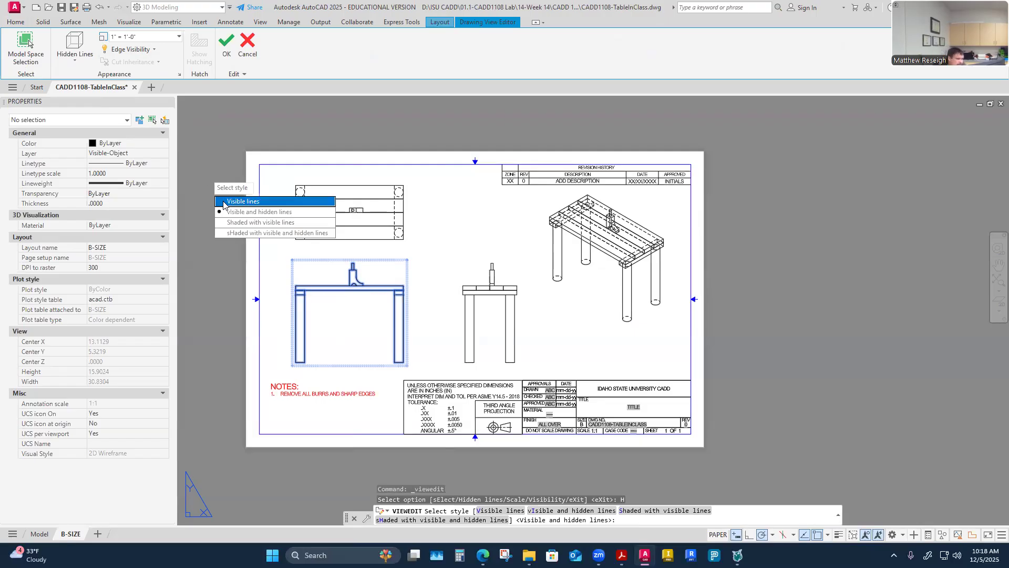
pyautogui.press('Return')
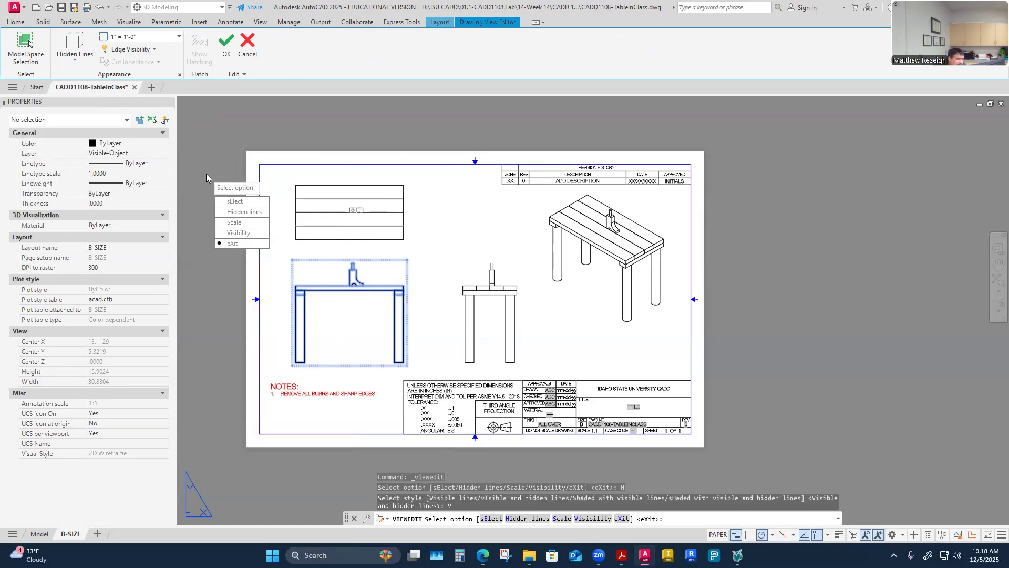
# Try the Visible and hidden lines style on the front base view, followed by Shaded with visible lines
pyautogui.click(234, 212)
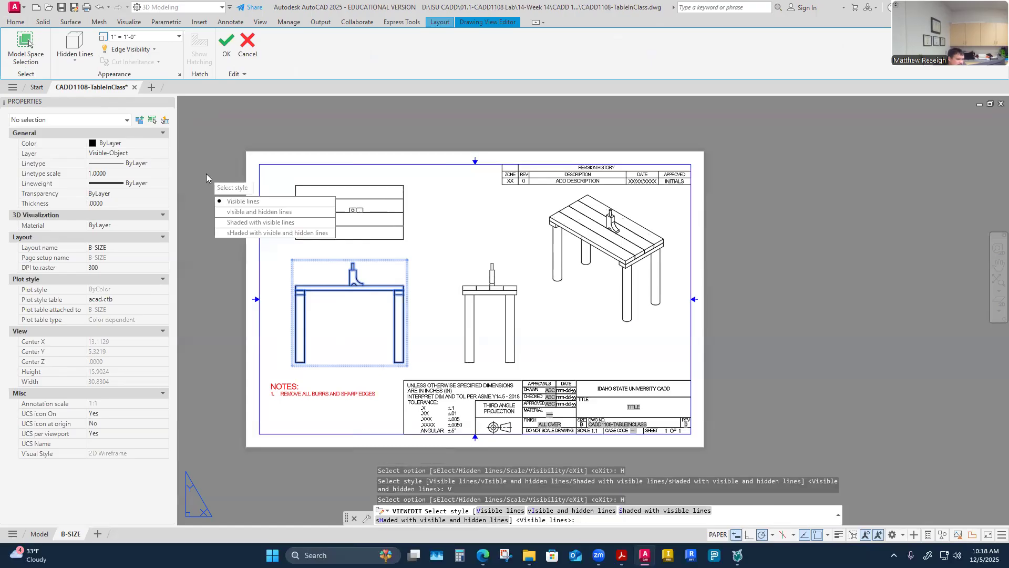
pyautogui.click(224, 212)
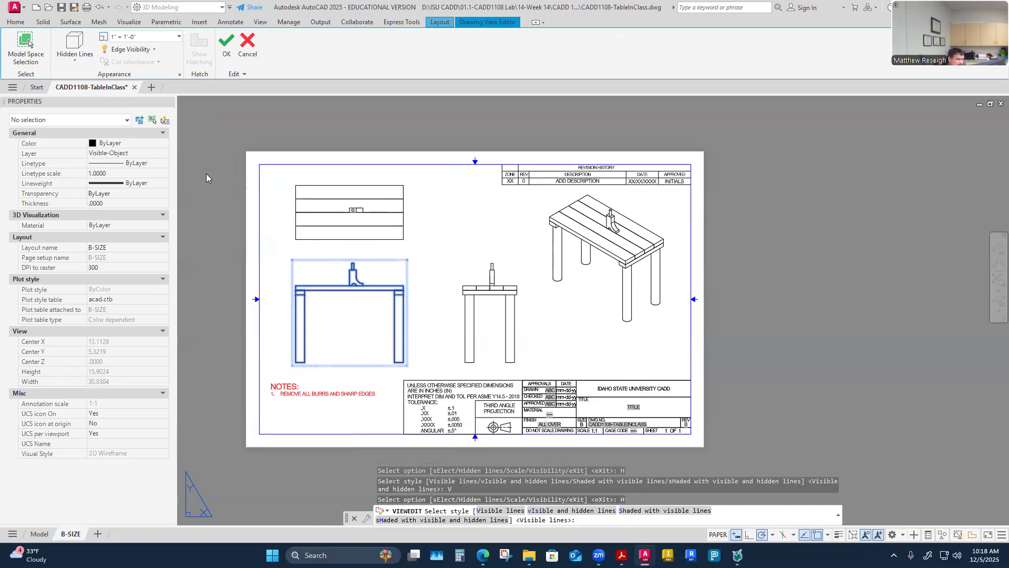
pyautogui.press('Down')
pyautogui.press('Down')
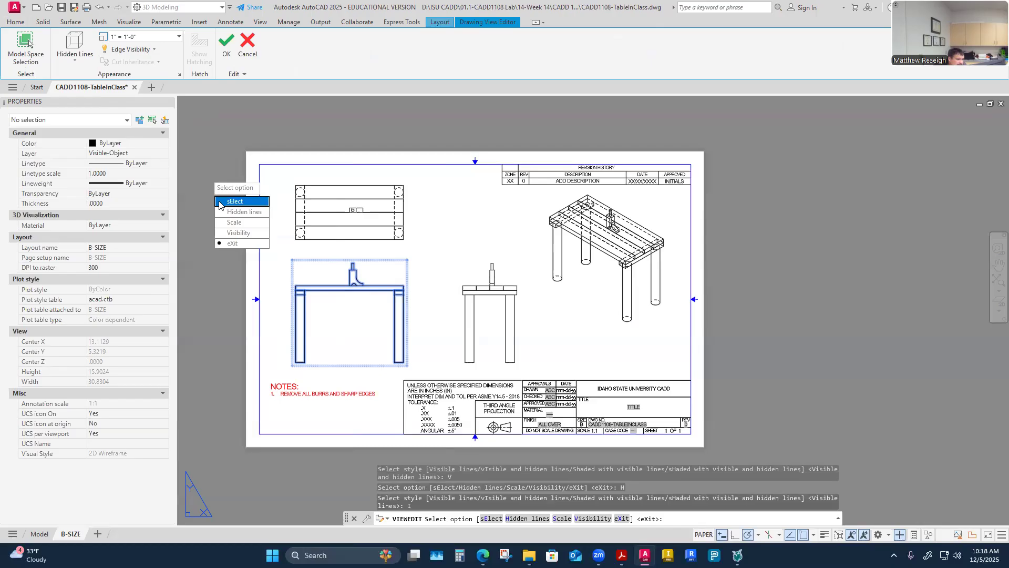
pyautogui.press('Return')
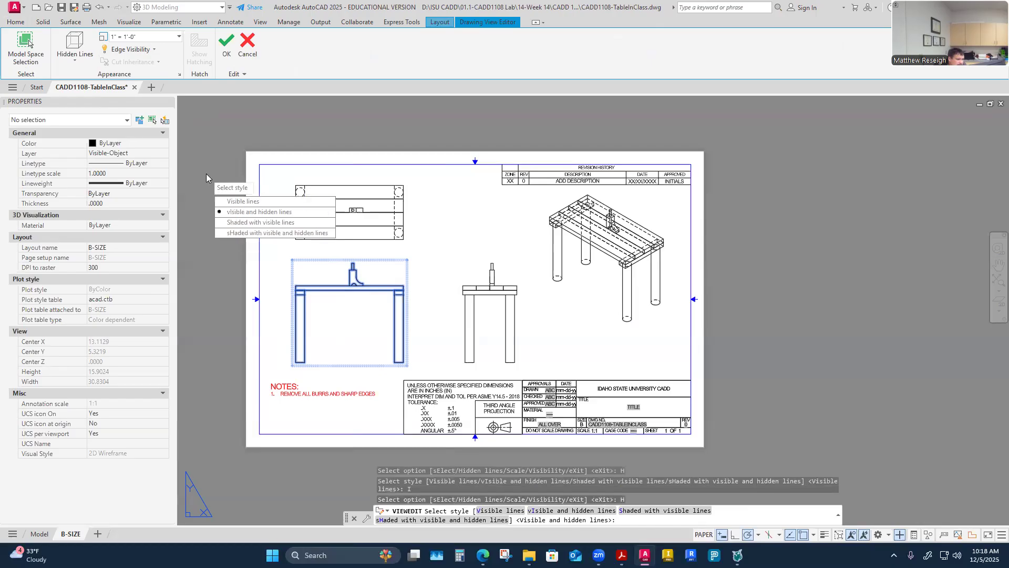
pyautogui.click(221, 222)
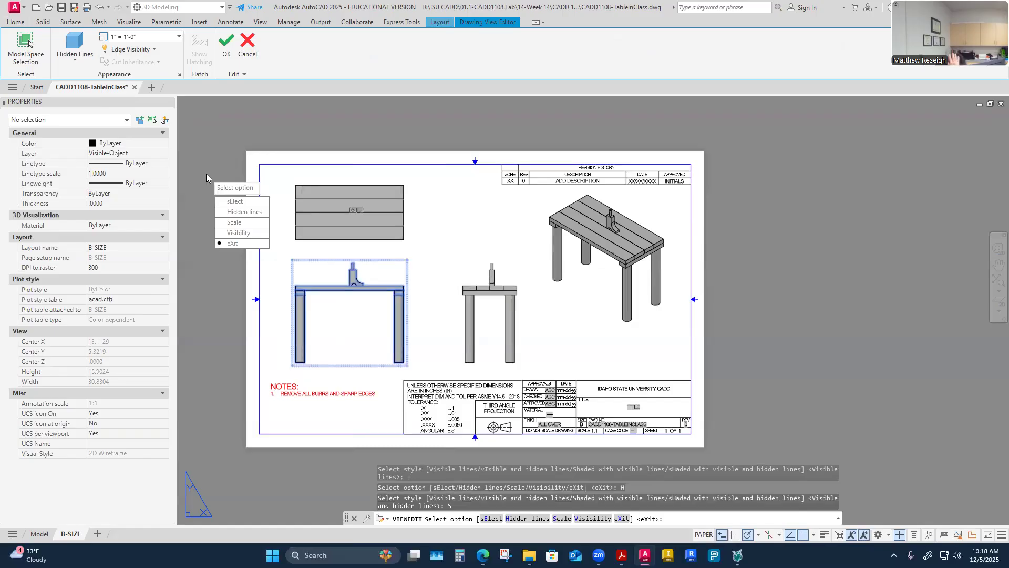
# Try the Shaded with visible and hidden lines style on the front base view
pyautogui.press('Up')
pyautogui.press('Up')
pyautogui.press('Up')
pyautogui.press('Return')
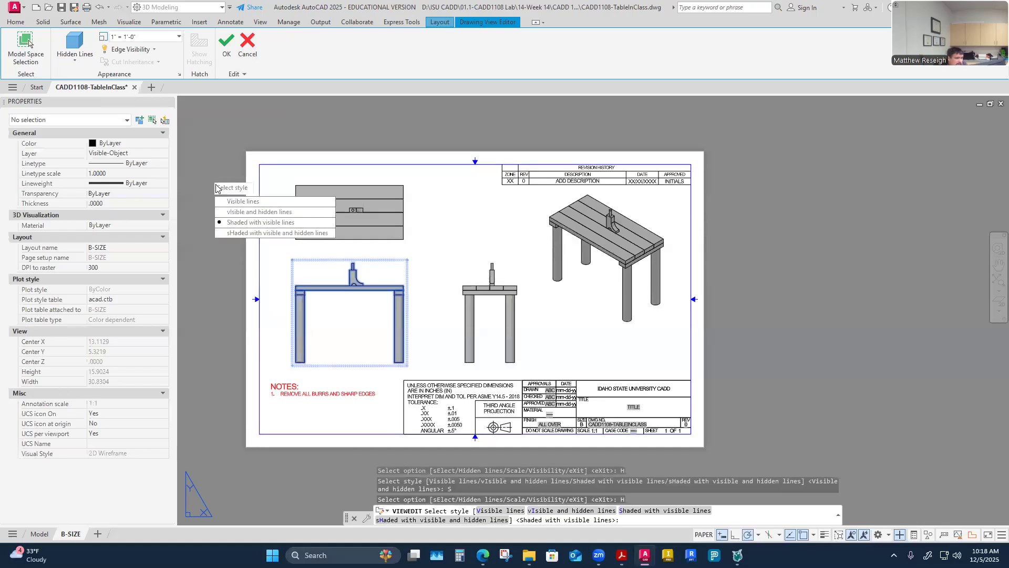
pyautogui.click(229, 233)
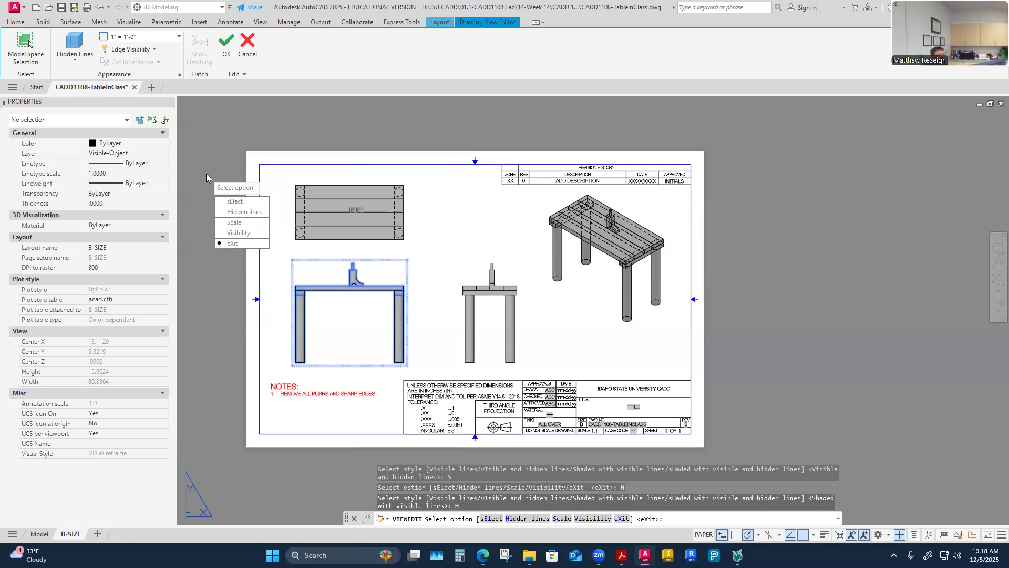
# Set the front base view's hidden-line style to Visible and hidden lines and leave the view editor
pyautogui.press('Down')
pyautogui.press('Down')
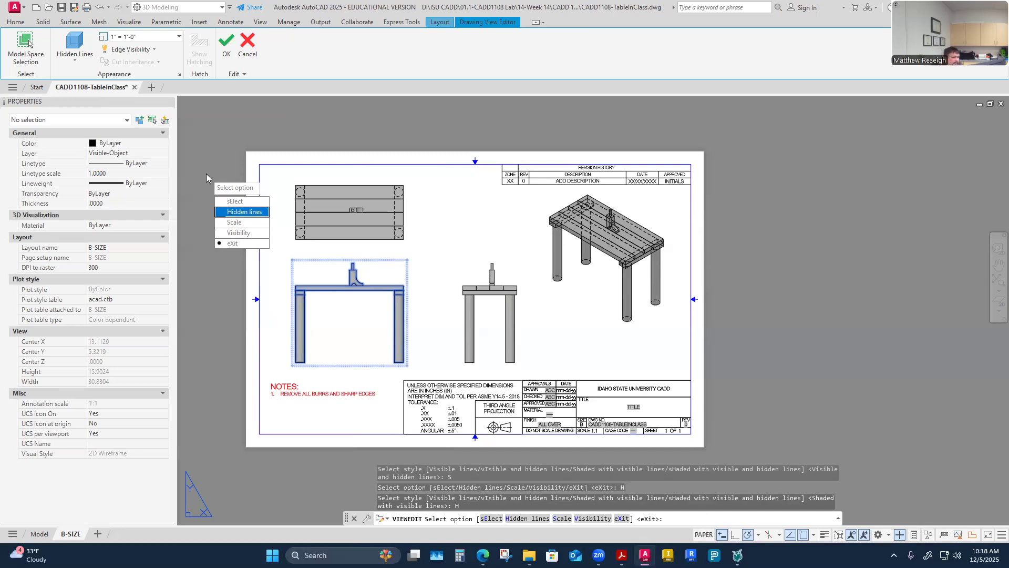
pyautogui.press('Return')
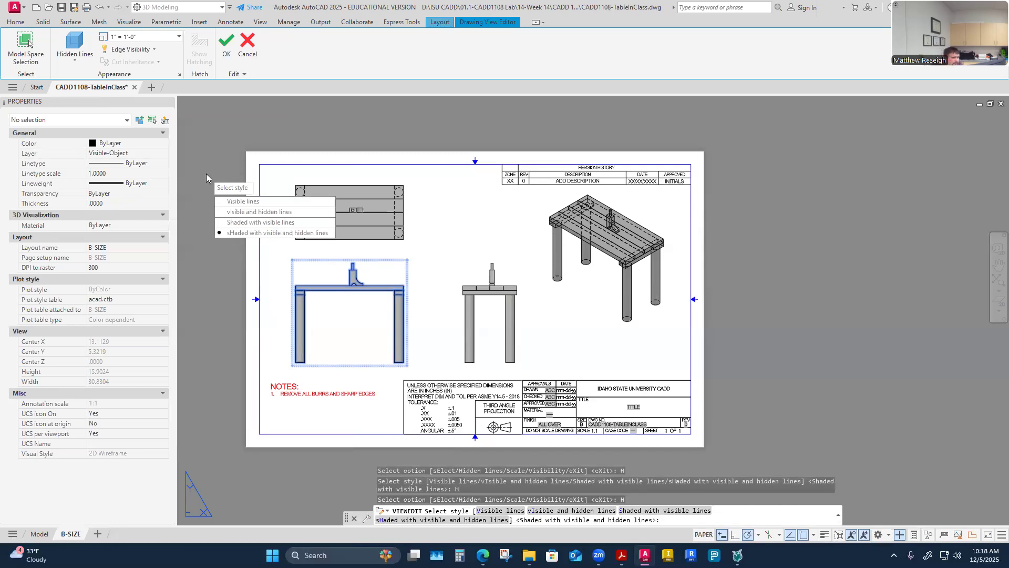
pyautogui.click(229, 212)
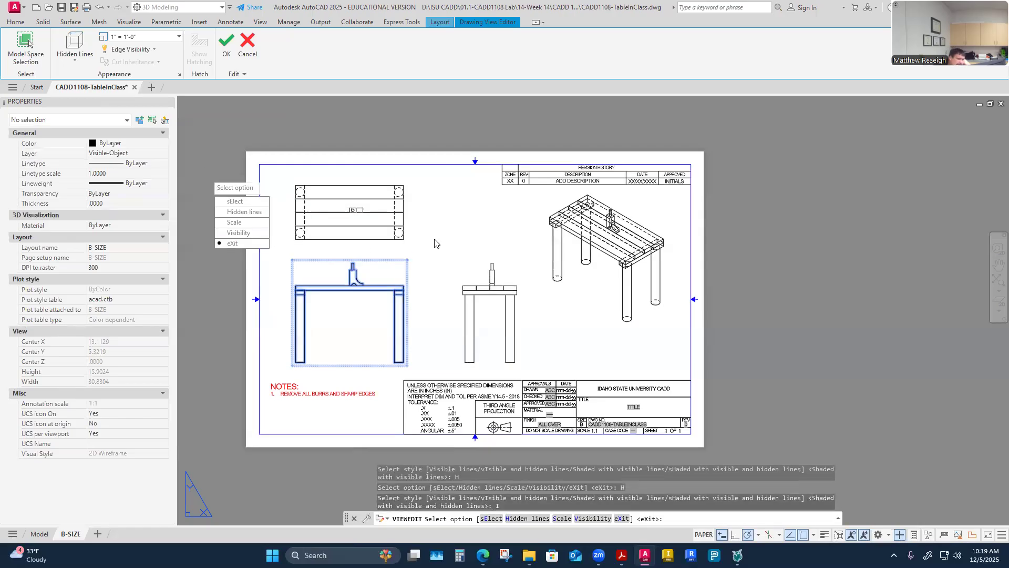
pyautogui.press('Escape')
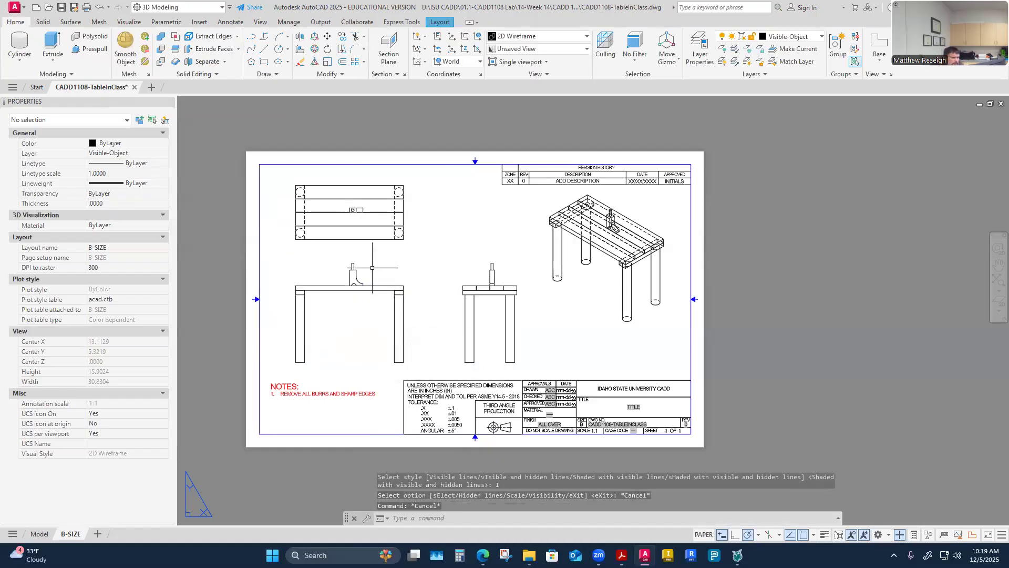
# Open the projected top view for editing and review its available hidden-line styles, including inheritance from the parent
pyautogui.click(369, 240)
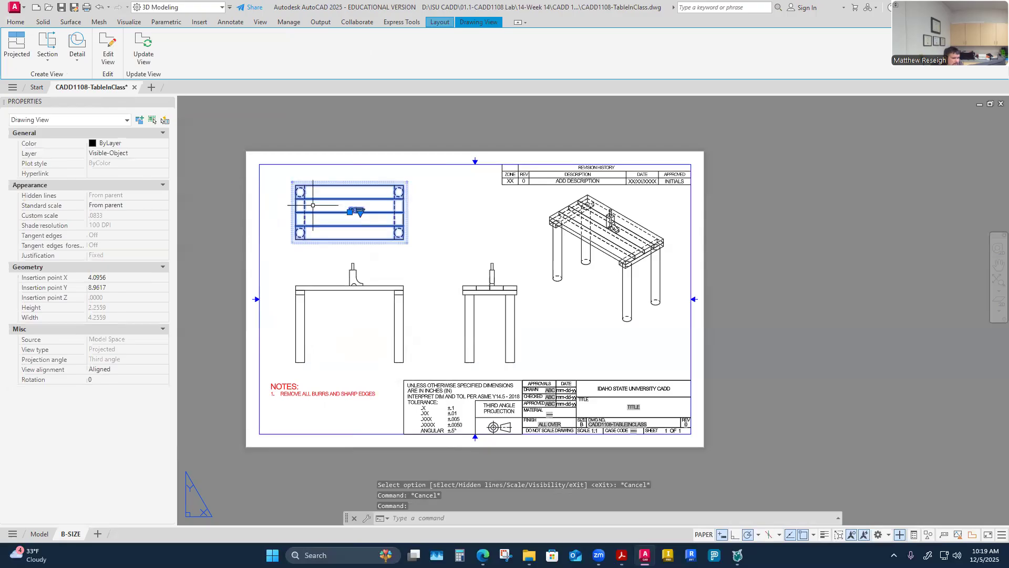
pyautogui.click(110, 58)
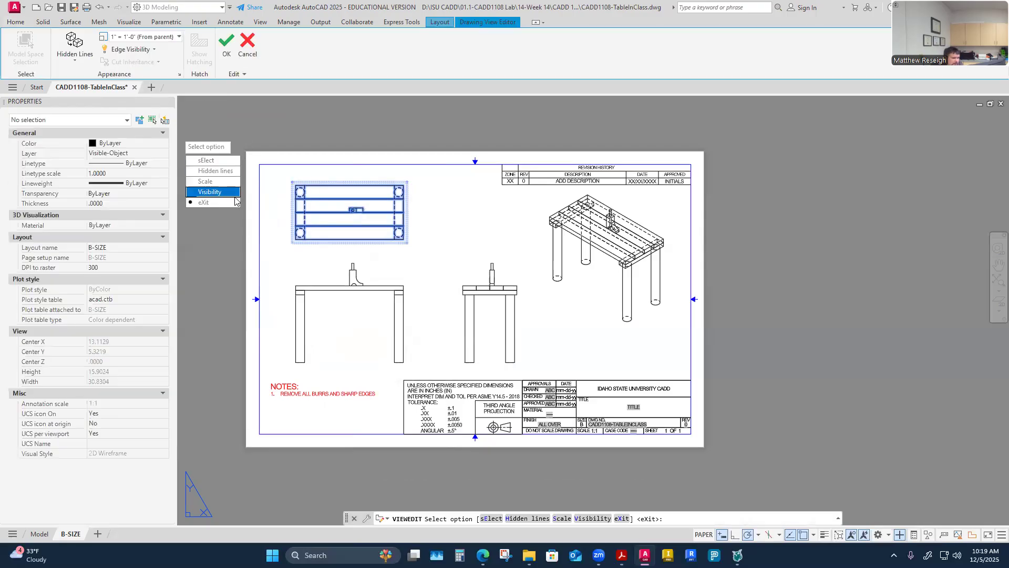
pyautogui.click(208, 170)
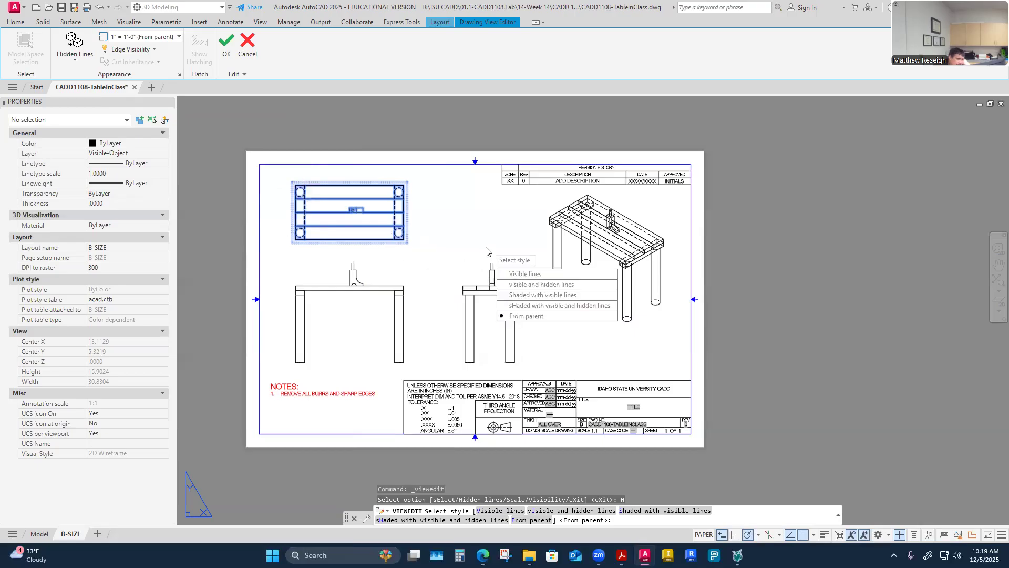
pyautogui.press('Escape')
# Open the projected right-side view for editing, review its hidden-line style options, and cancel the edit
pyautogui.doubleClick(503, 327)
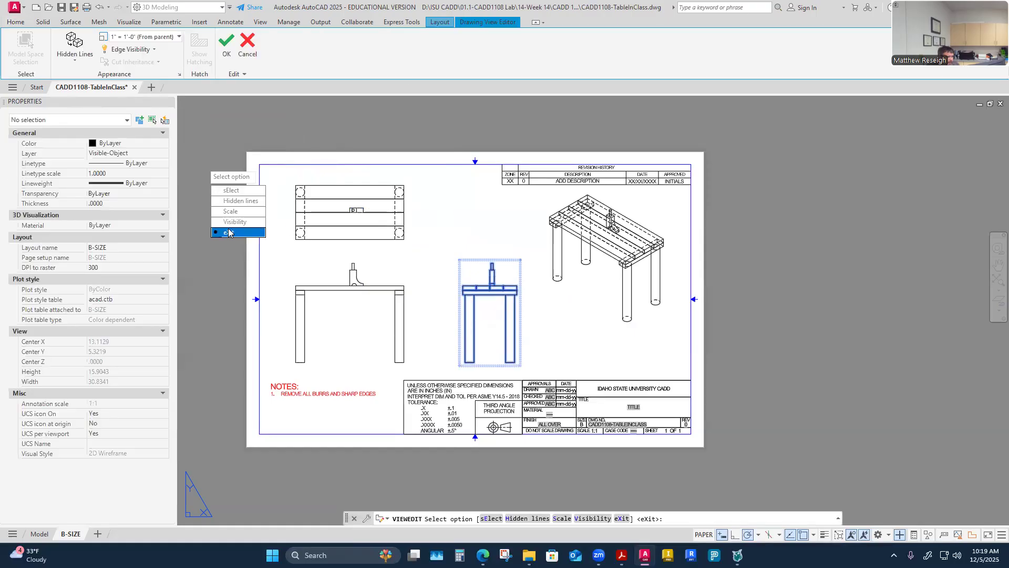
pyautogui.click(236, 204)
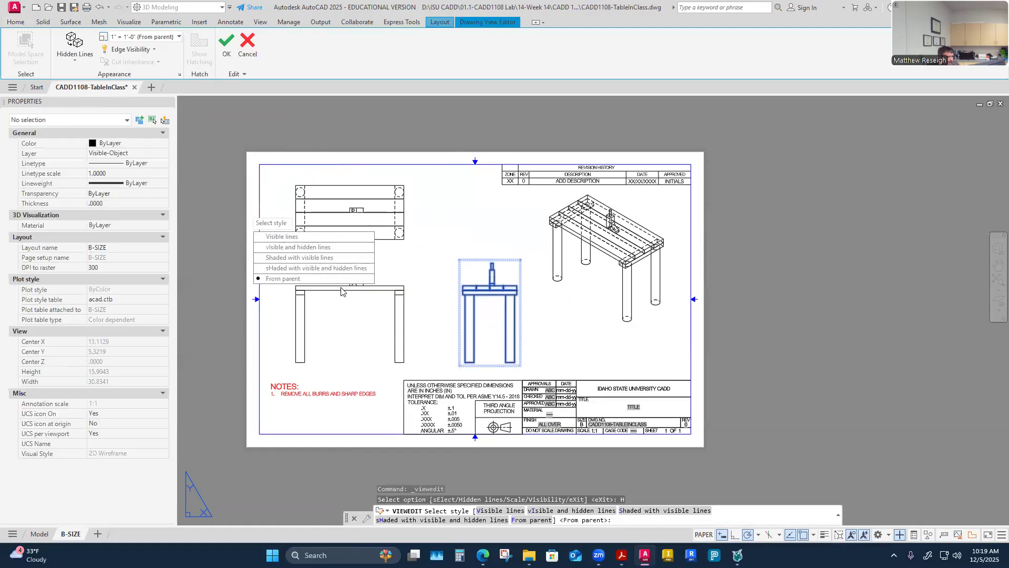
pyautogui.press('Escape')
pyautogui.press('Escape')
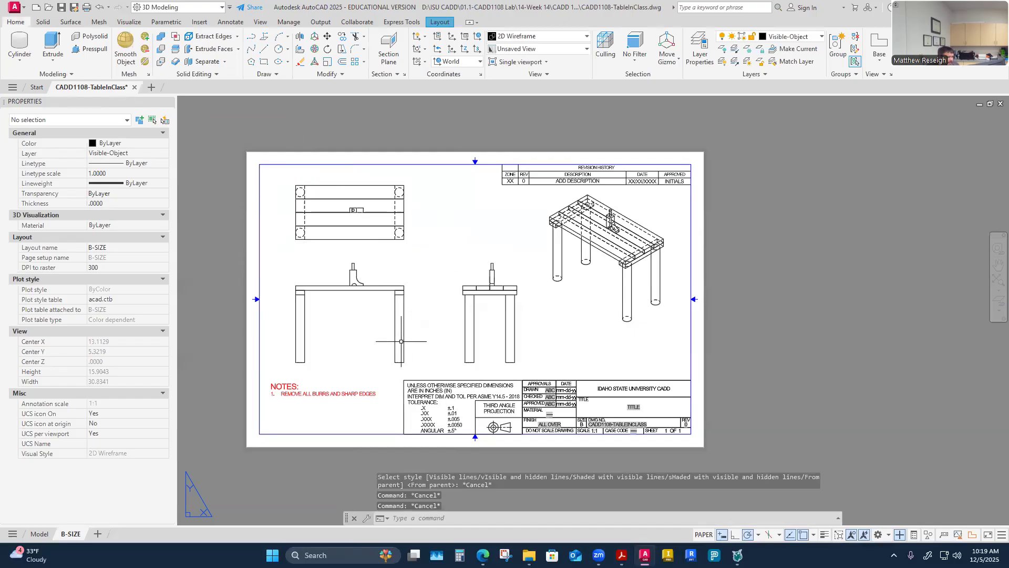
# Open the front base view's scale setting for editing and cancel without entering a value
pyautogui.click(376, 337)
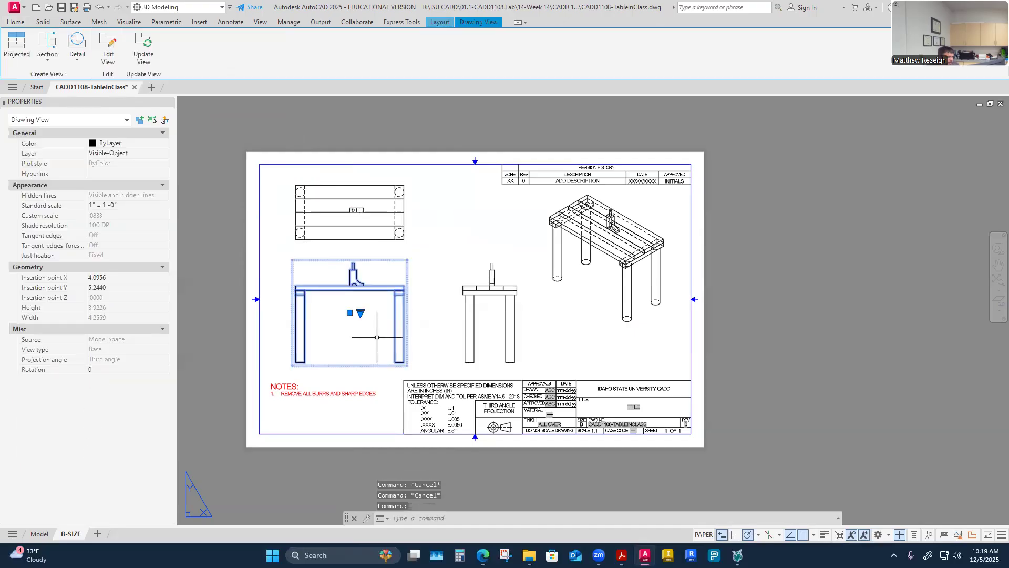
pyautogui.click(108, 49)
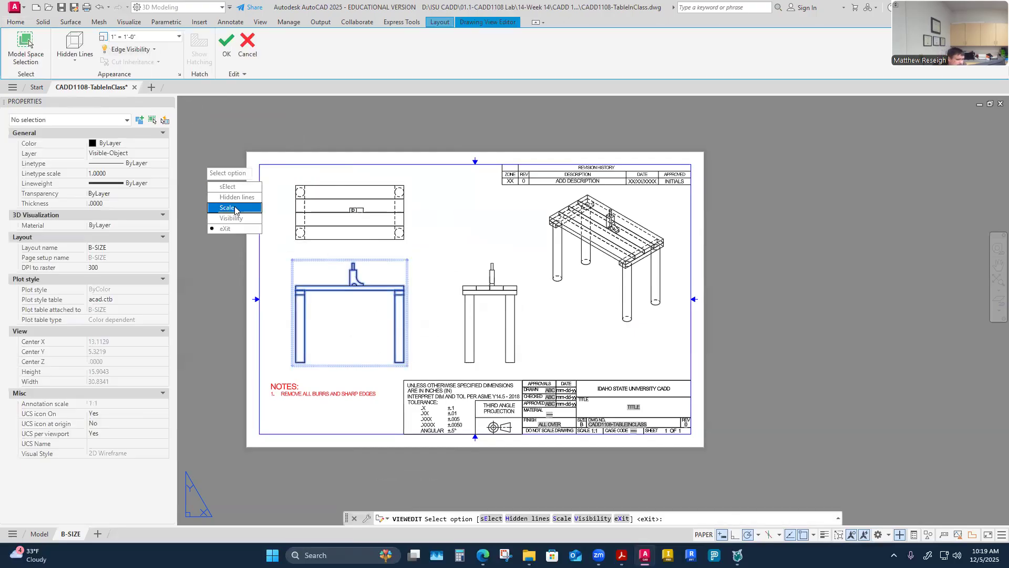
pyautogui.click(234, 208)
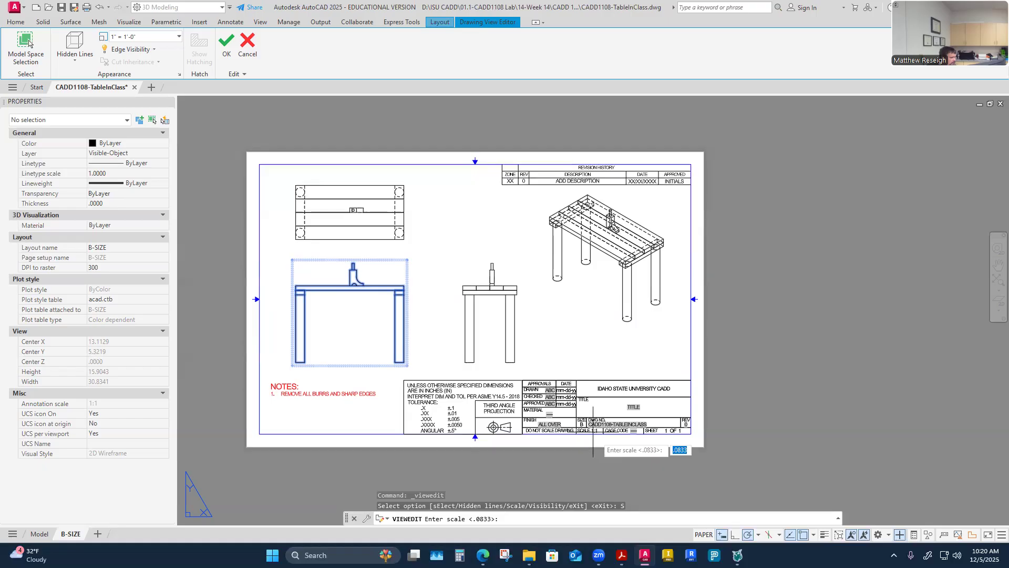
pyautogui.rightClick(349, 302)
pyautogui.press('Escape')
pyautogui.press('Escape')
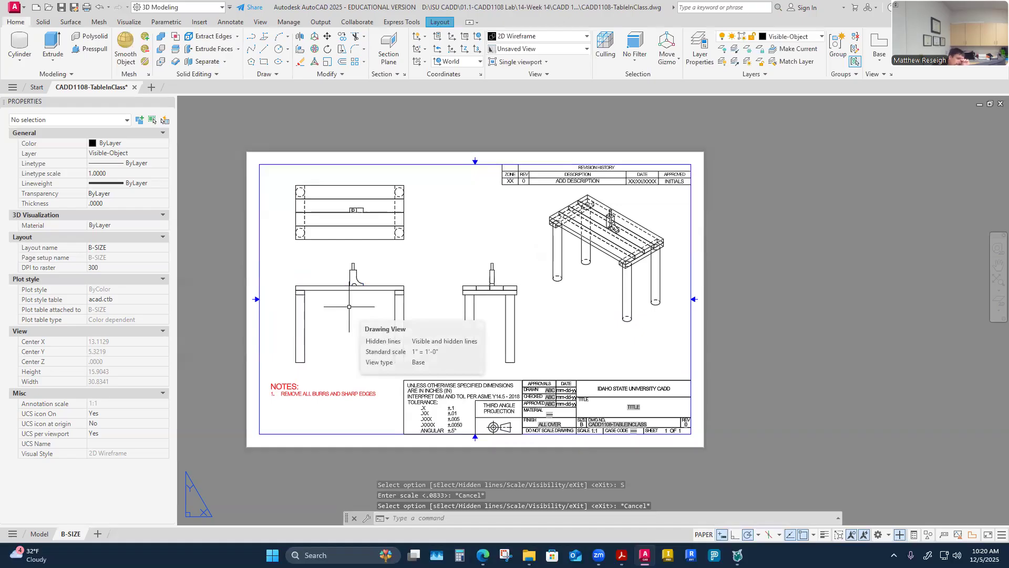
# Open the front base view for editing and bring up its edge visibility types
pyautogui.scroll(4, 349, 306)
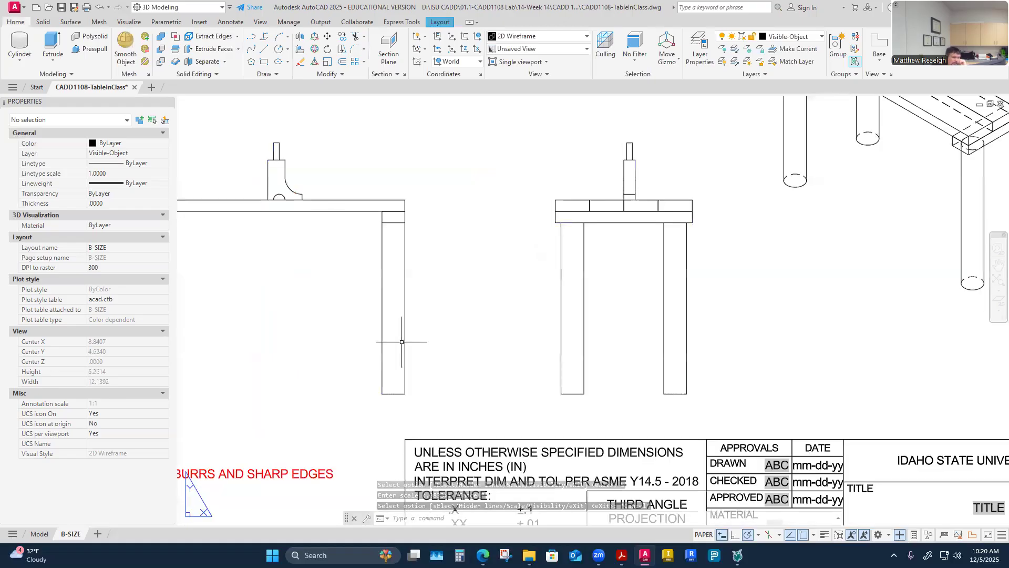
pyautogui.scroll(-2, 363, 326)
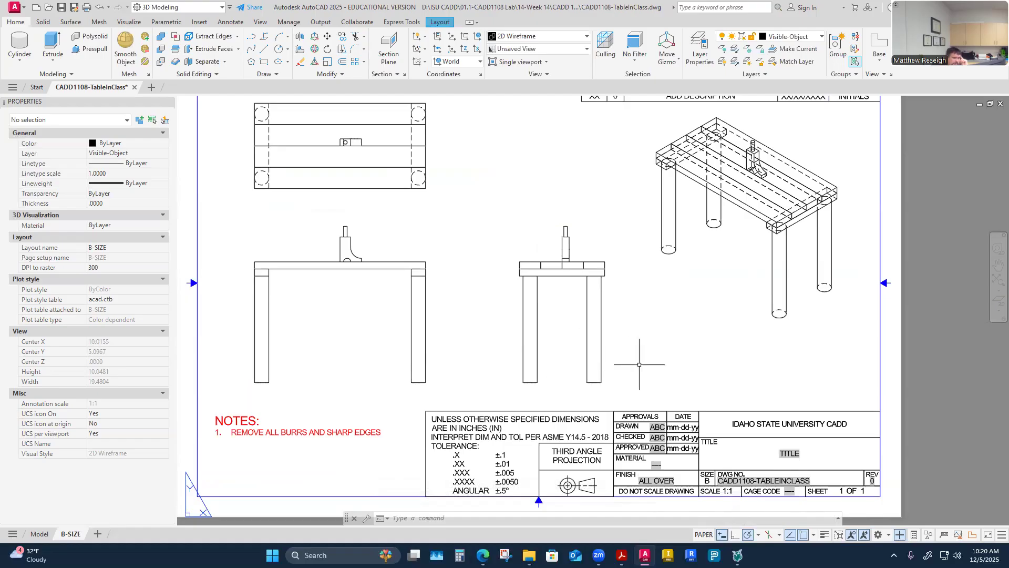
pyautogui.scroll(-4, 641, 378)
pyautogui.scroll(4, 585, 301)
pyautogui.click(255, 362)
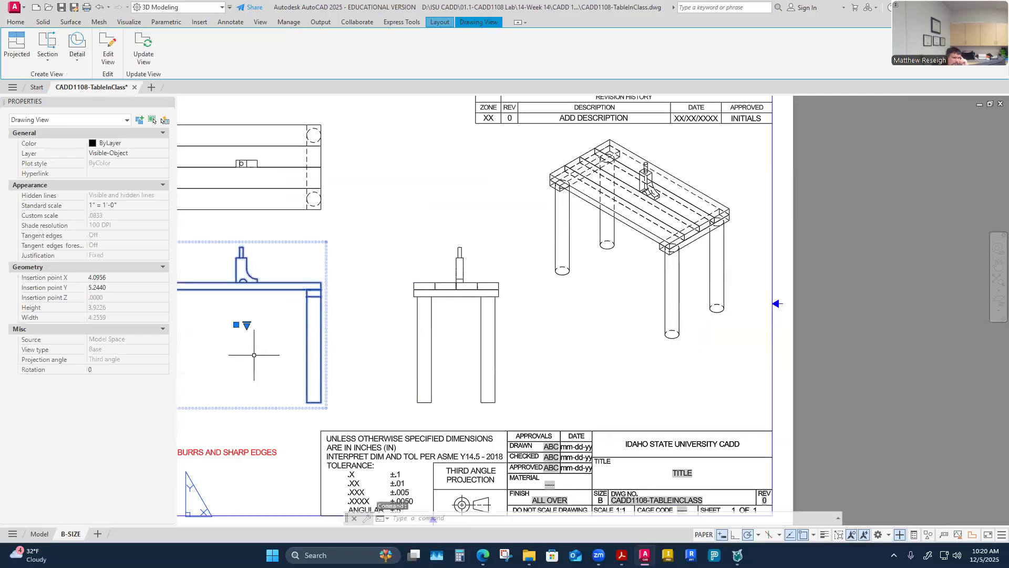
pyautogui.click(108, 49)
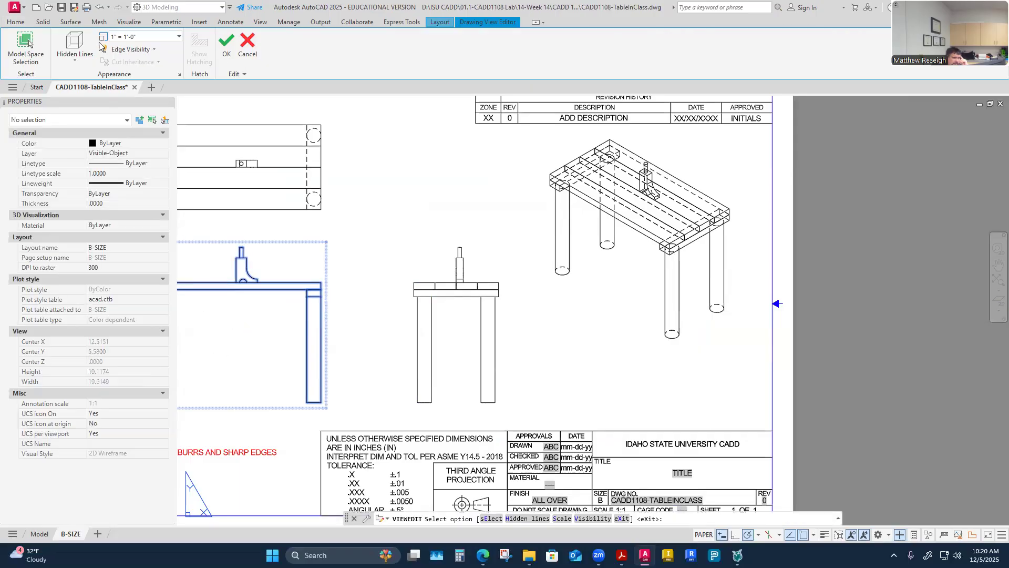
pyautogui.press('Down')
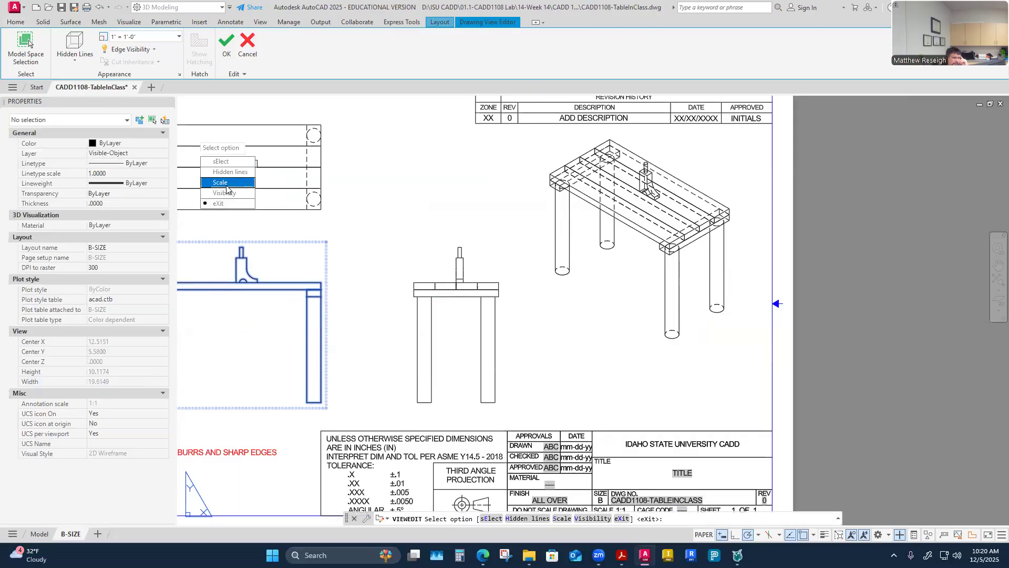
pyautogui.click(225, 192)
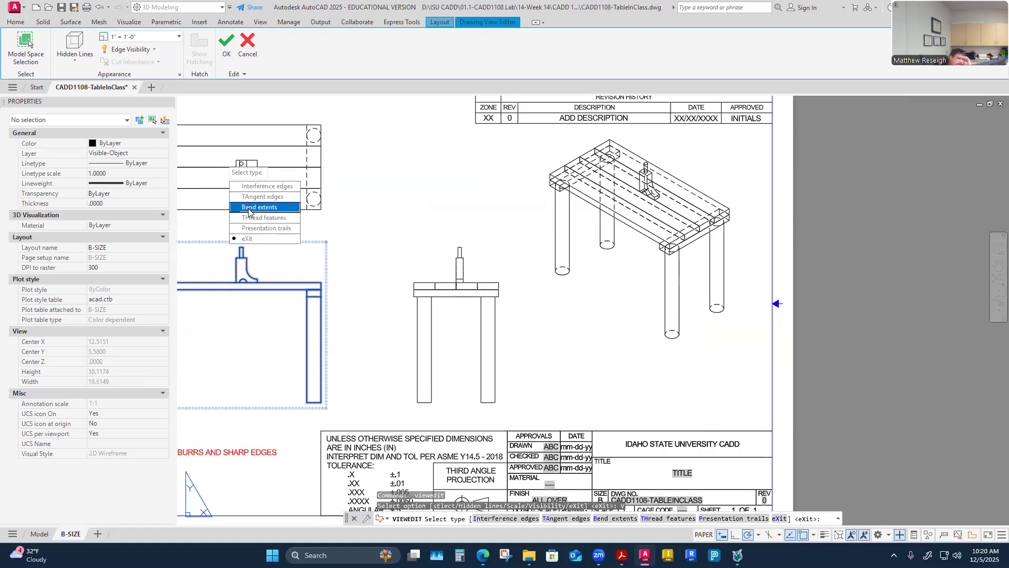
# Enable tangent edges, including foreshortened tangent edges, in the front base view's visibility settings
pyautogui.scroll(-5, 248, 211)
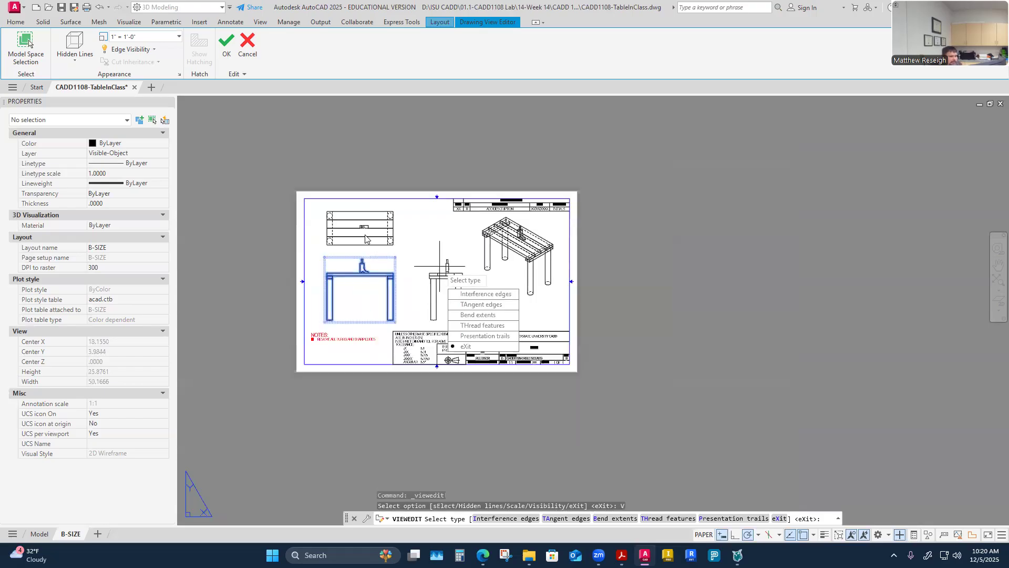
pyautogui.scroll(8, 365, 239)
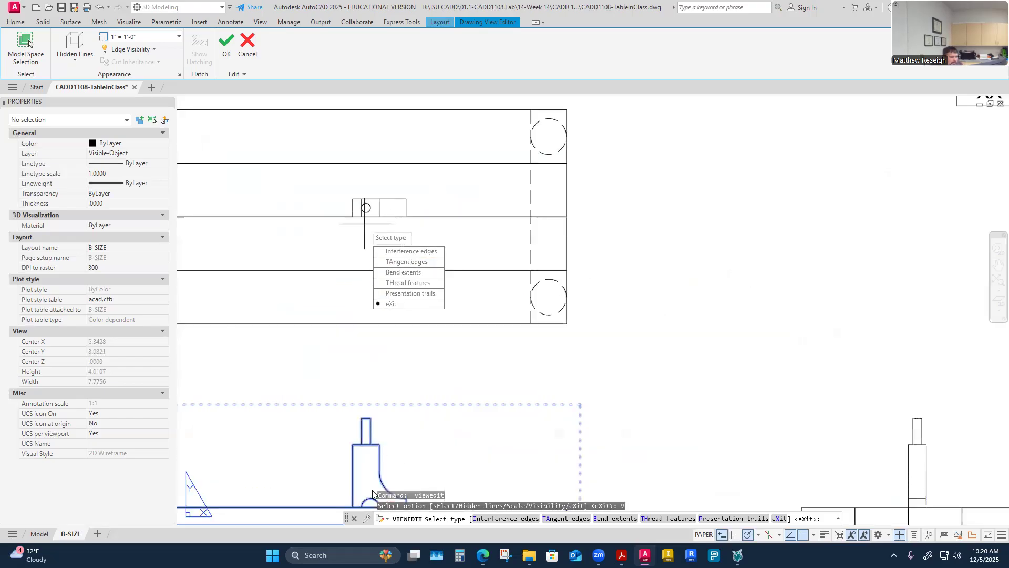
pyautogui.scroll(-5, 374, 424)
pyautogui.scroll(5, 370, 408)
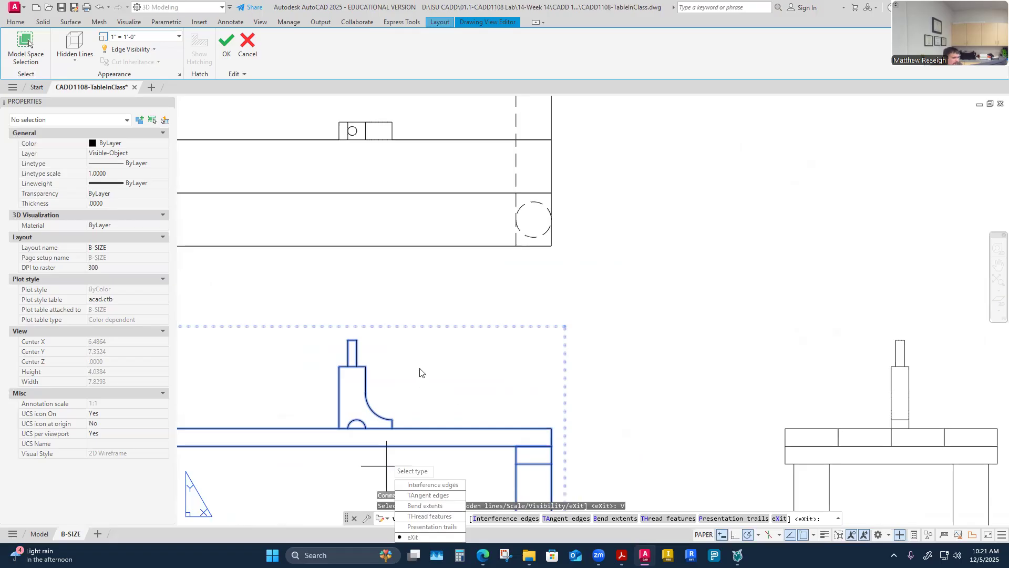
pyautogui.scroll(-6, 473, 338)
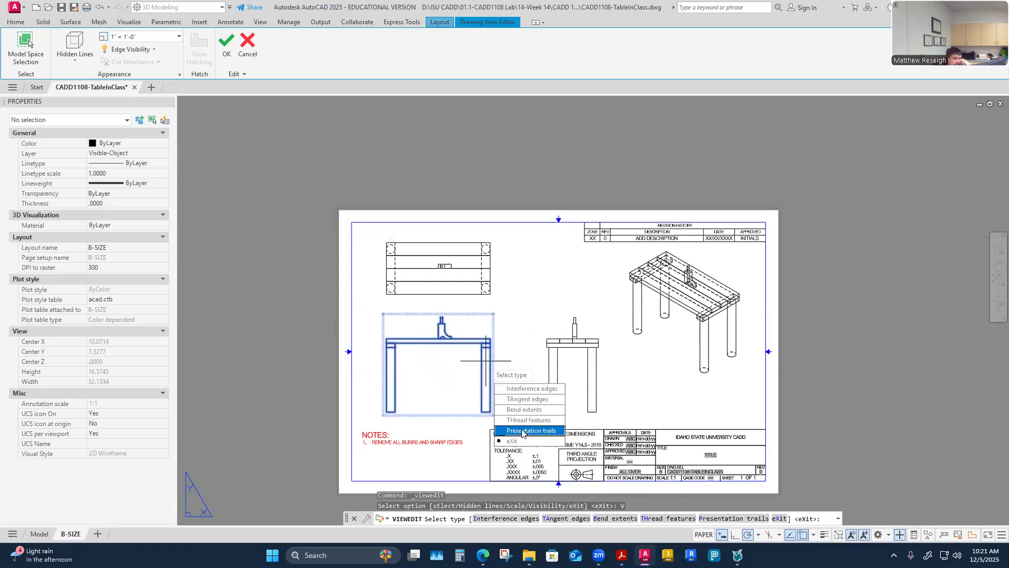
pyautogui.click(501, 400)
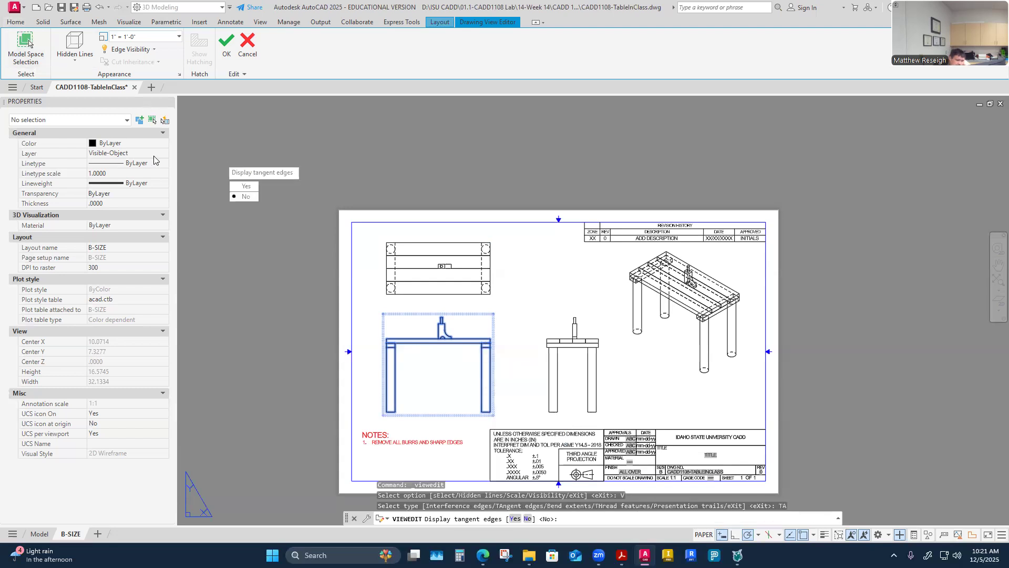
pyautogui.click(203, 195)
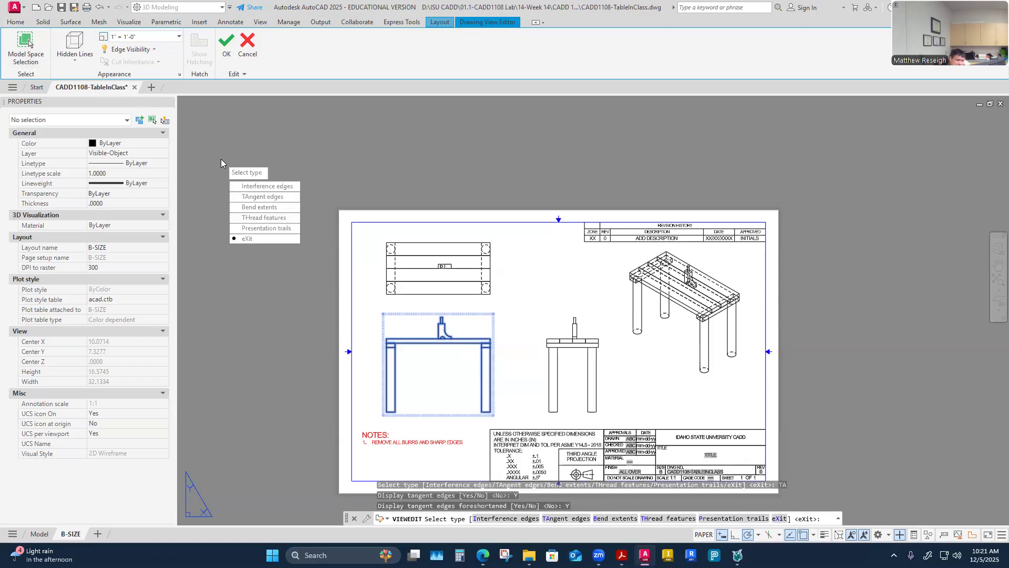
pyautogui.click(259, 239)
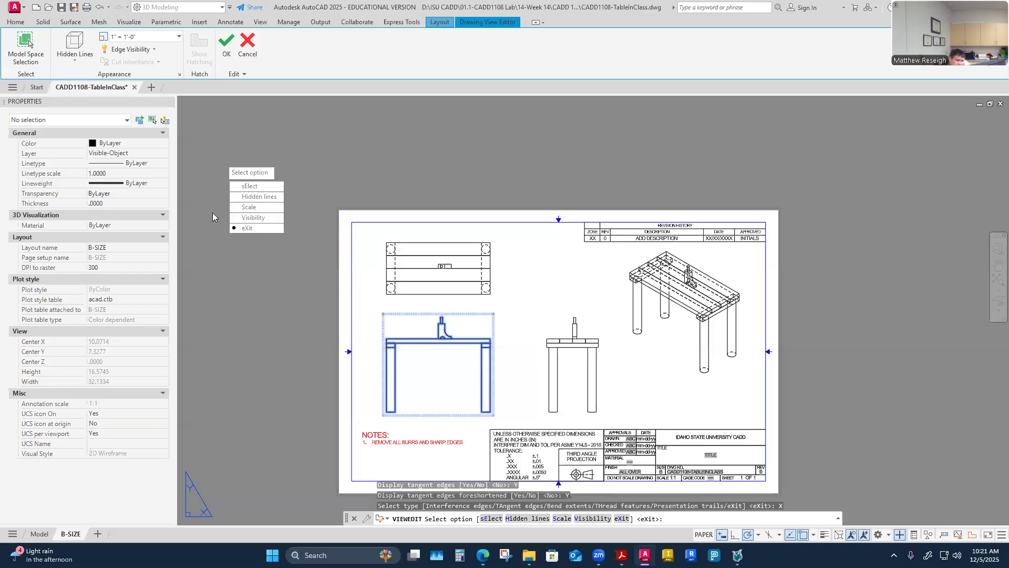
# Enable interference edges for the front base view, bring up its model space object selection, and cancel the edit
pyautogui.click(251, 218)
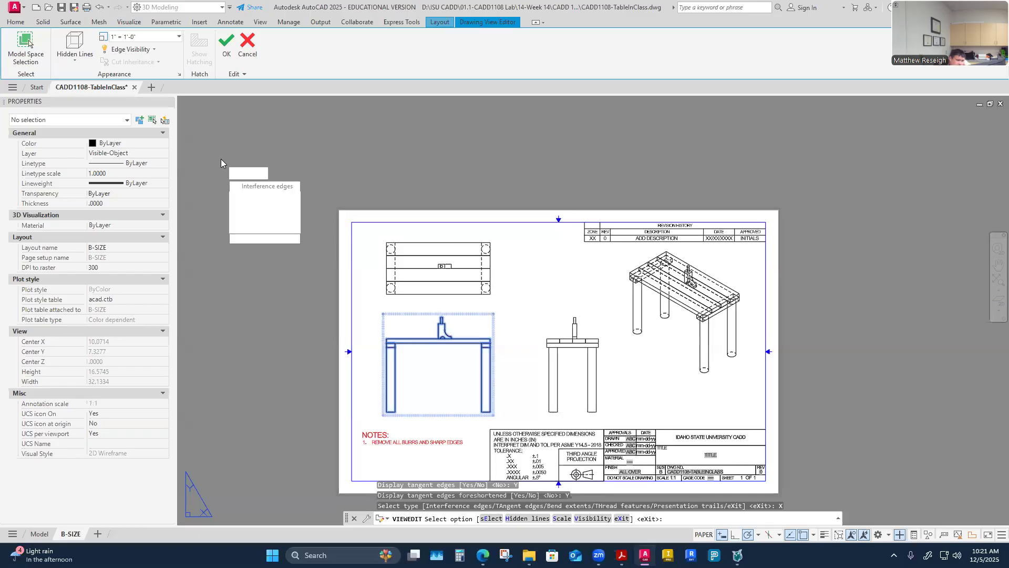
pyautogui.click(243, 188)
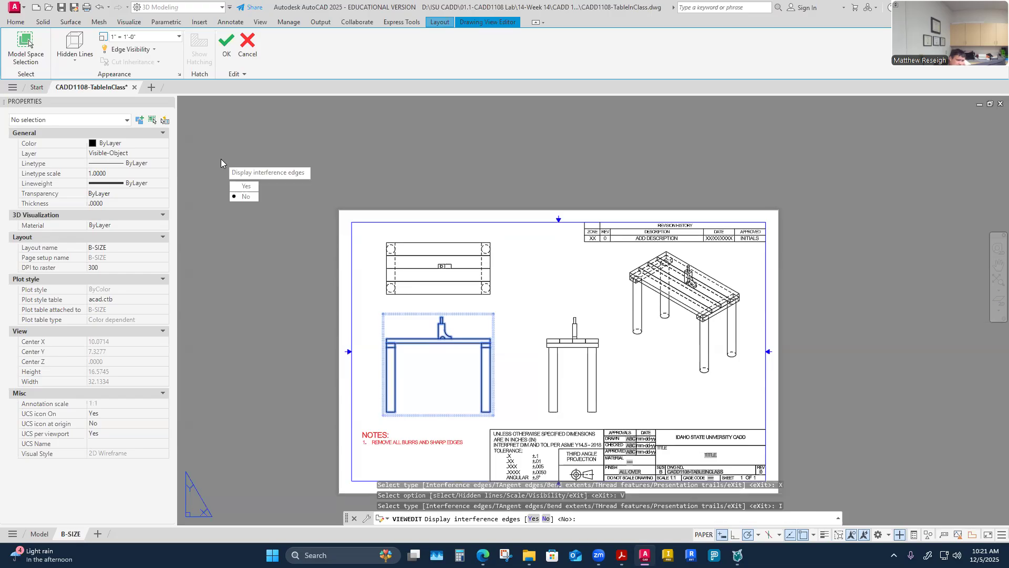
pyautogui.click(245, 186)
pyautogui.click(245, 239)
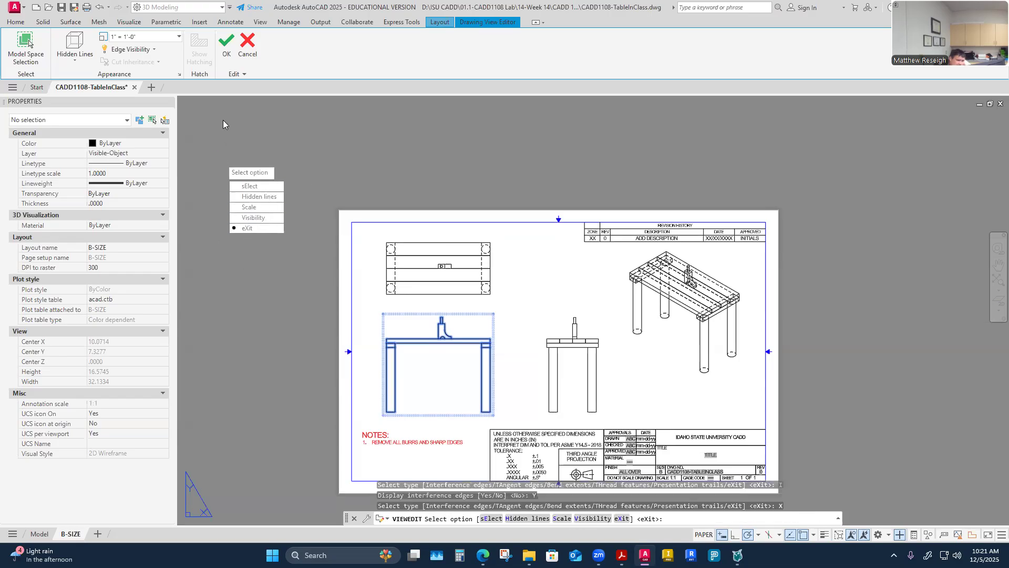
pyautogui.click(253, 188)
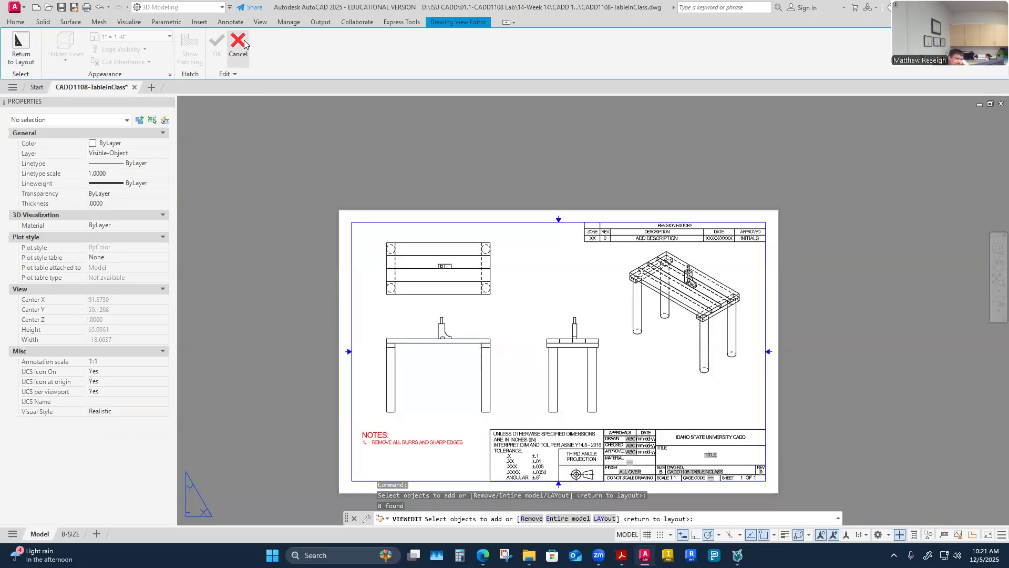
pyautogui.click(243, 44)
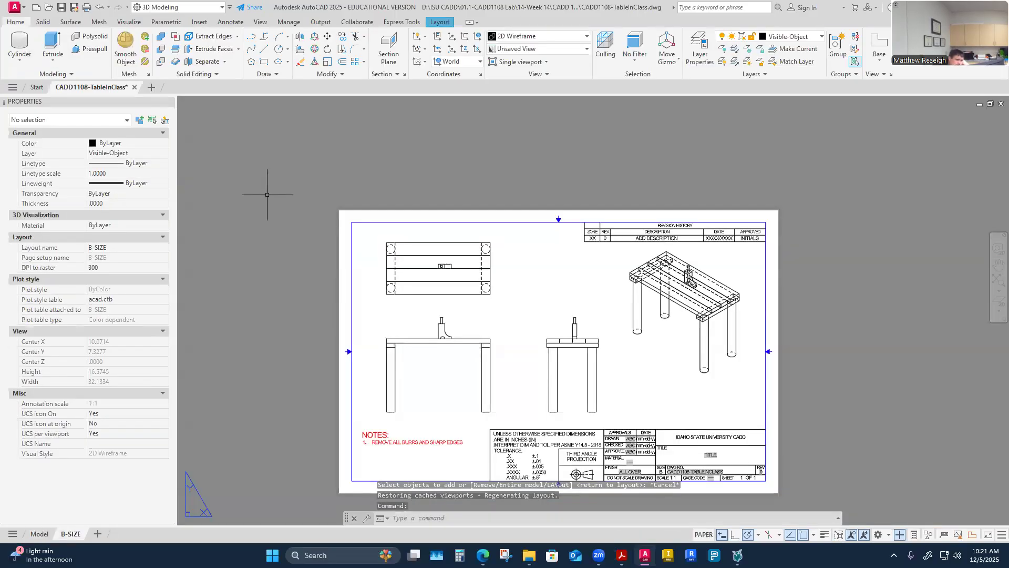
# Check the front view's properties and examine the tabletop and bracket edges in the right-side view
pyautogui.click(466, 386)
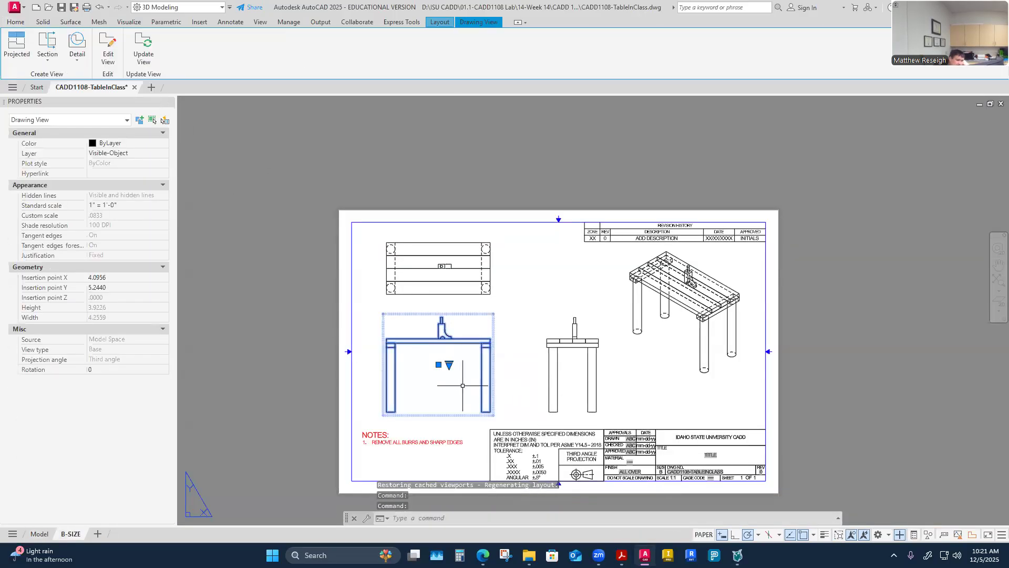
pyautogui.press('Escape')
pyautogui.press('Escape')
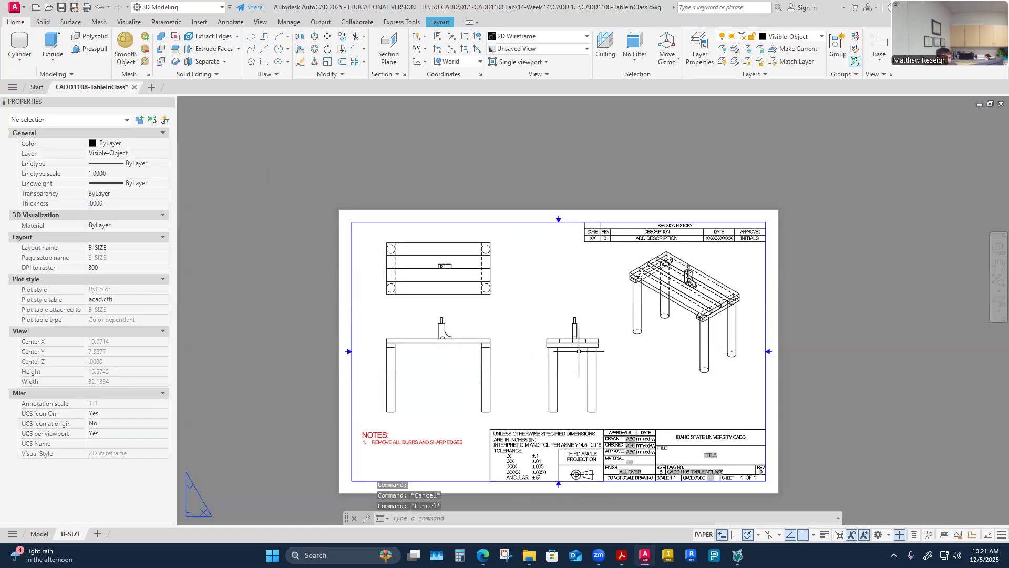
pyautogui.scroll(10, 581, 346)
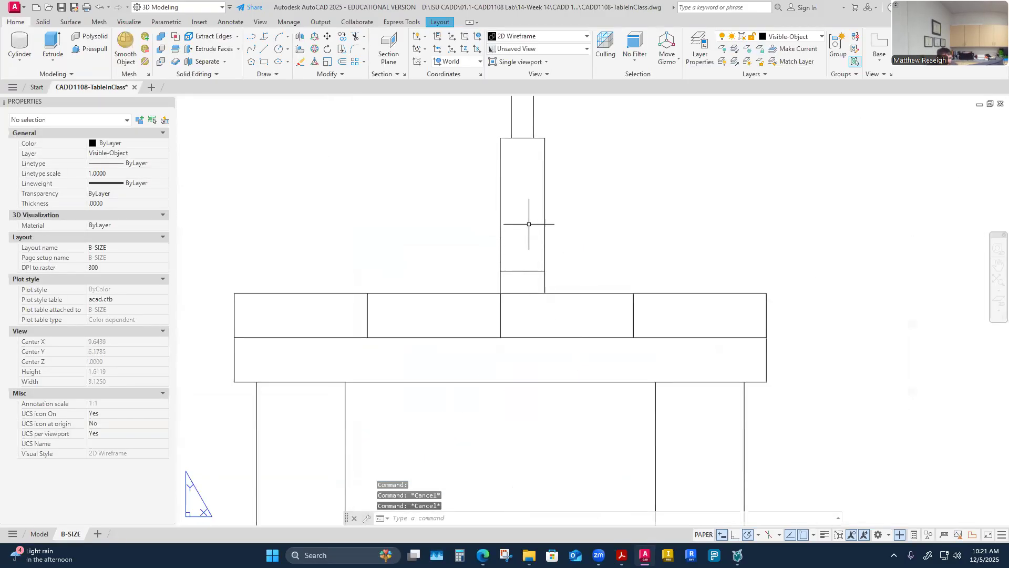
pyautogui.scroll(-6, 559, 251)
pyautogui.scroll(-7, 559, 252)
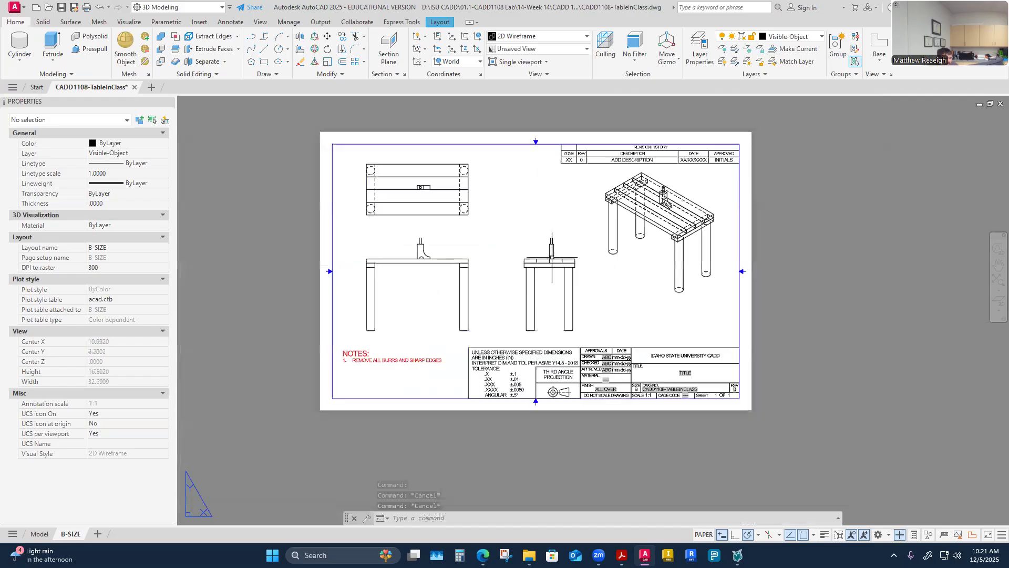
# Edit the projected isometric view to use the Visible lines style instead of inheriting from its parent
pyautogui.scroll(3, 641, 213)
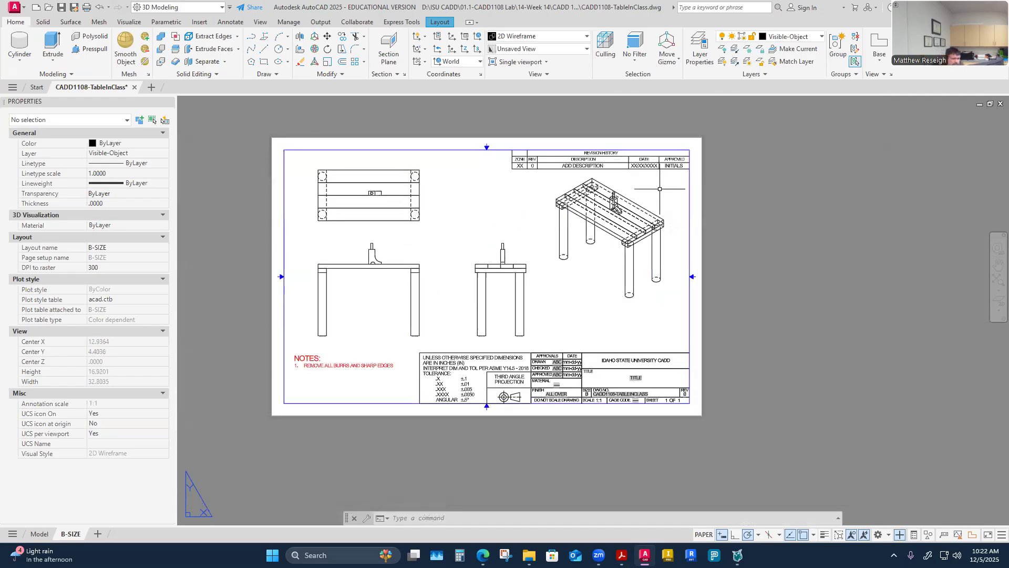
pyautogui.scroll(2, 660, 189)
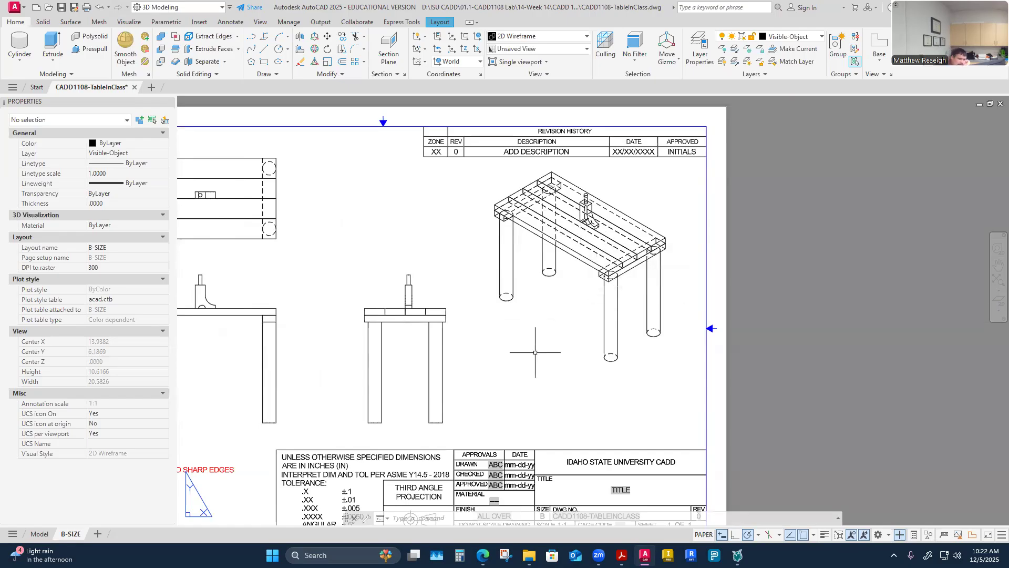
pyautogui.click(561, 320)
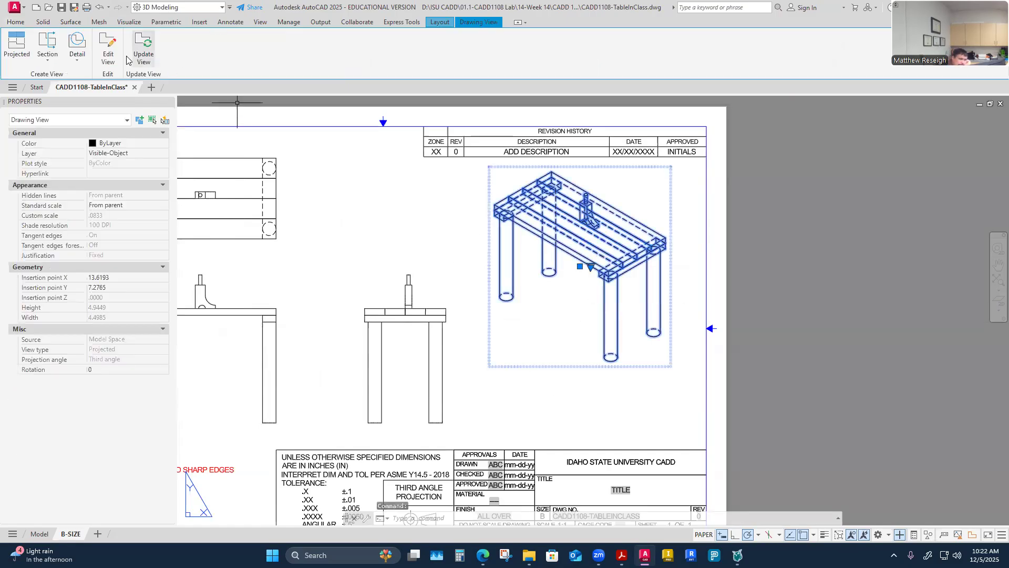
pyautogui.click(105, 50)
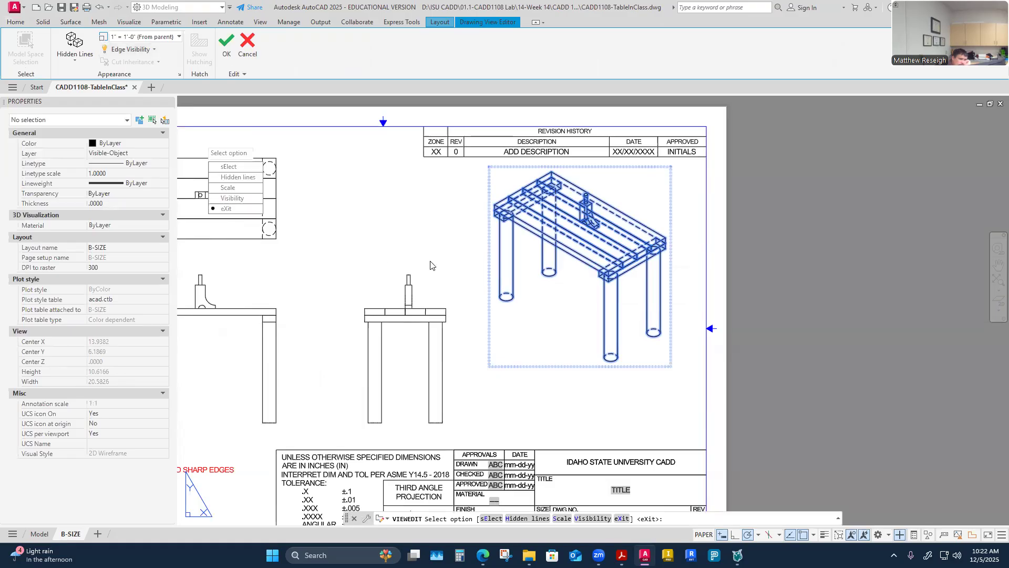
pyautogui.click(230, 180)
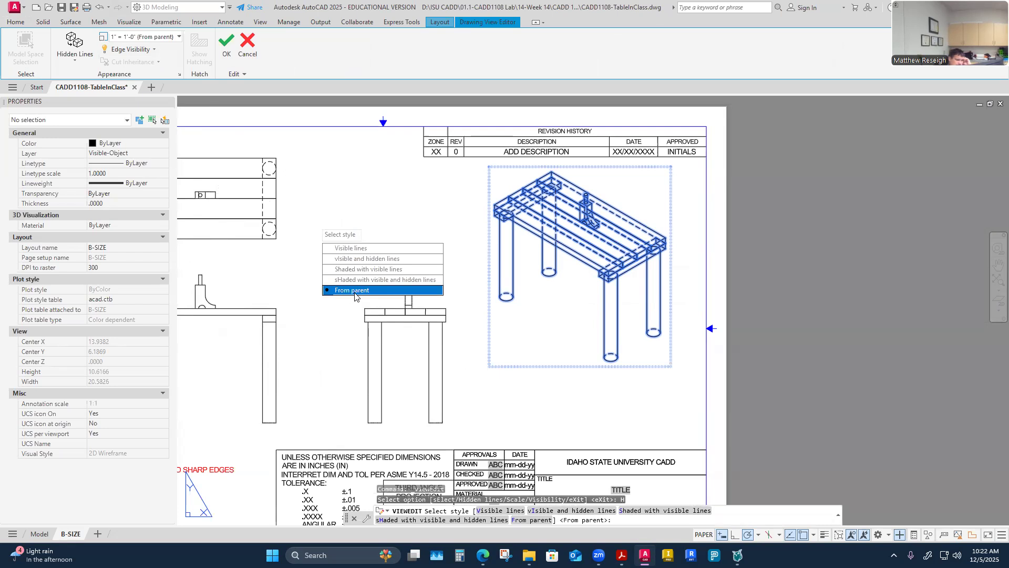
pyautogui.click(331, 249)
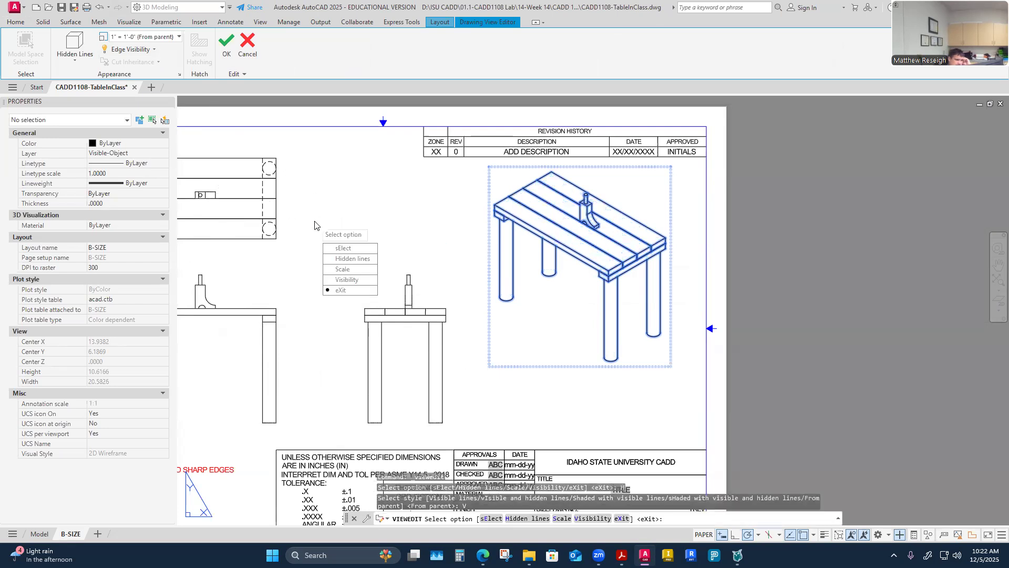
pyautogui.click(341, 290)
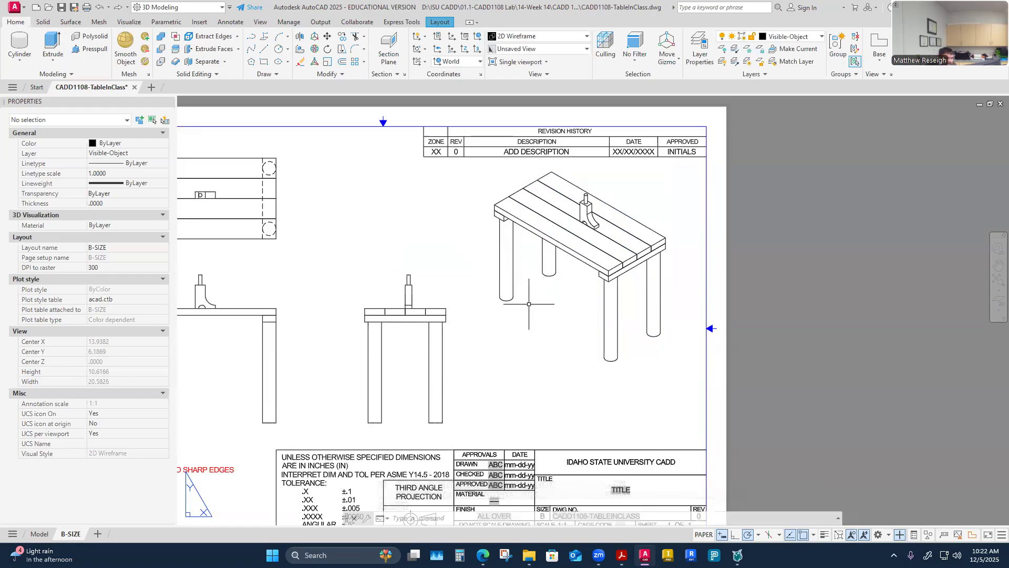
# Review the B-SIZE sheet's views, look at the table in model space, and return to the B-SIZE layout
pyautogui.scroll(-4, 529, 304)
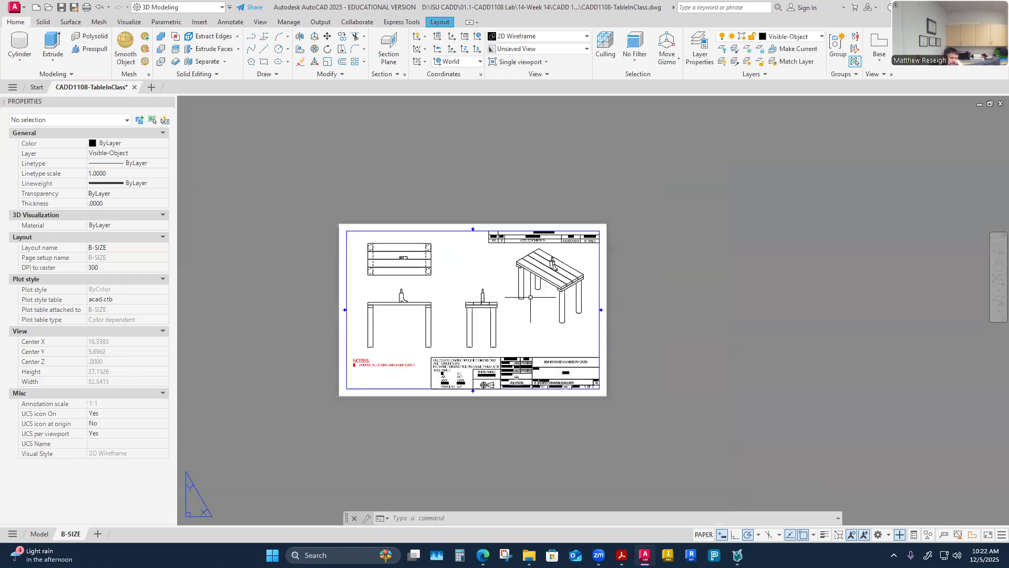
pyautogui.scroll(1, 635, 312)
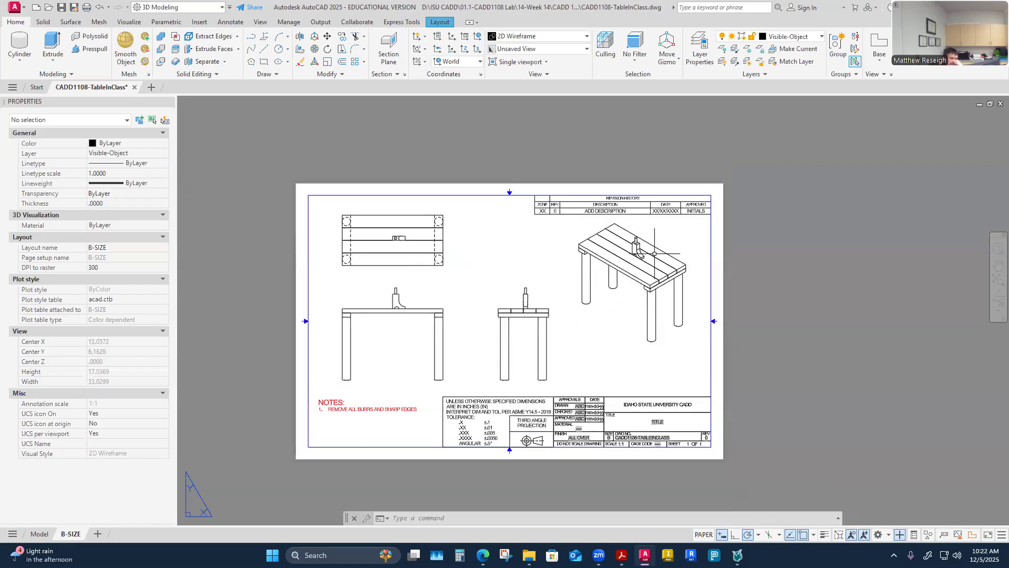
pyautogui.scroll(2, 645, 332)
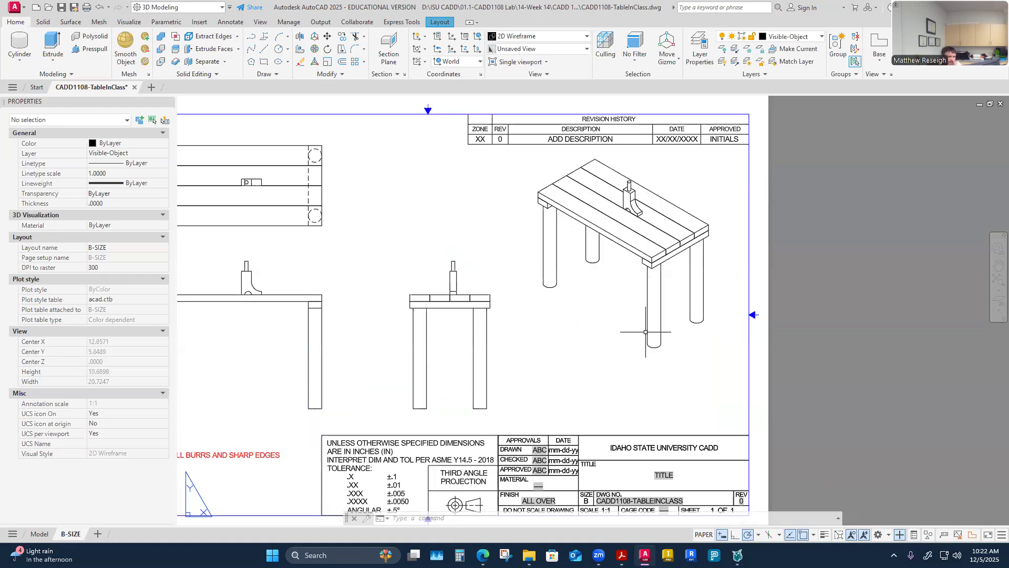
pyautogui.scroll(-1, 638, 310)
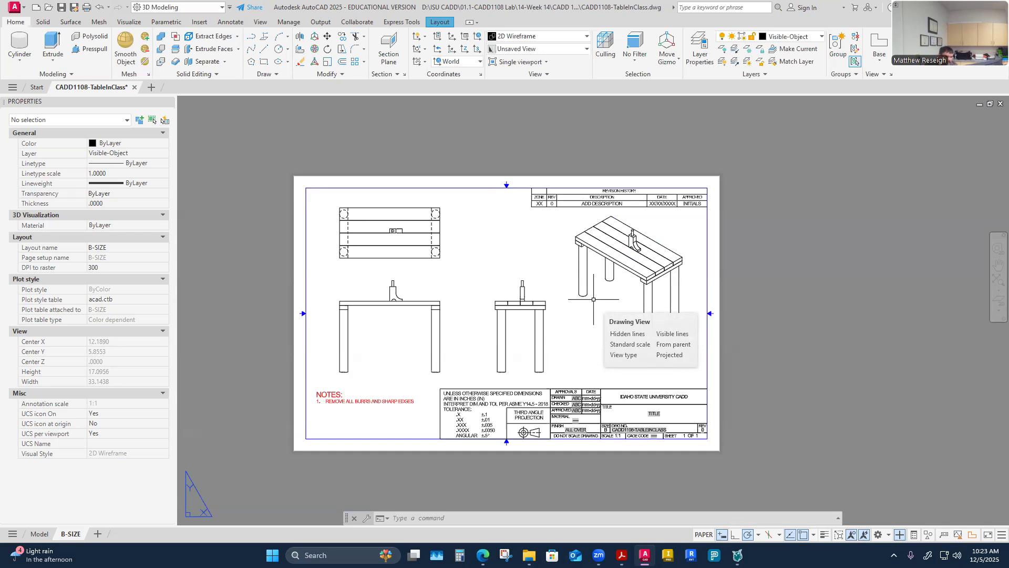
pyautogui.click(39, 533)
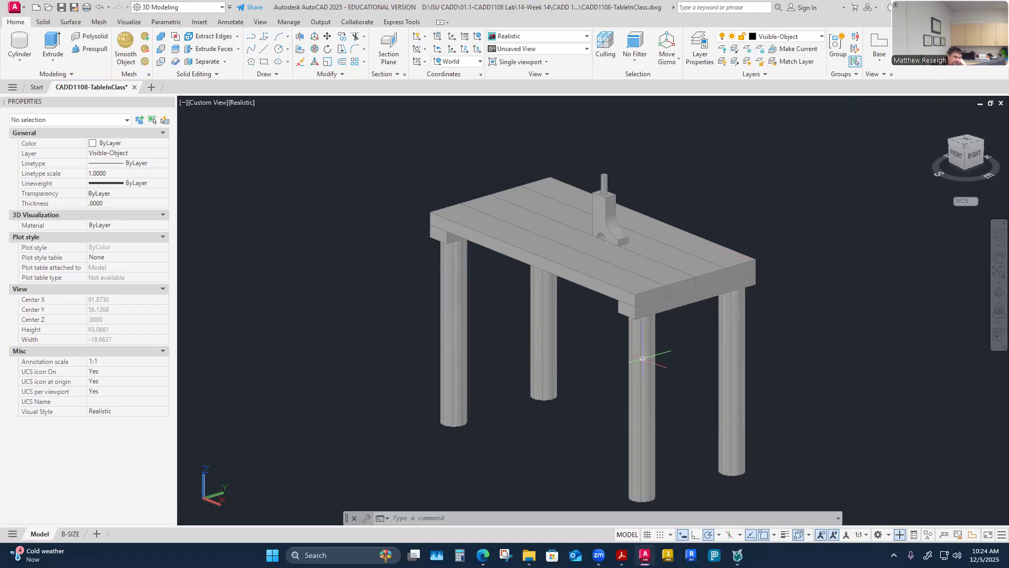
pyautogui.click(71, 534)
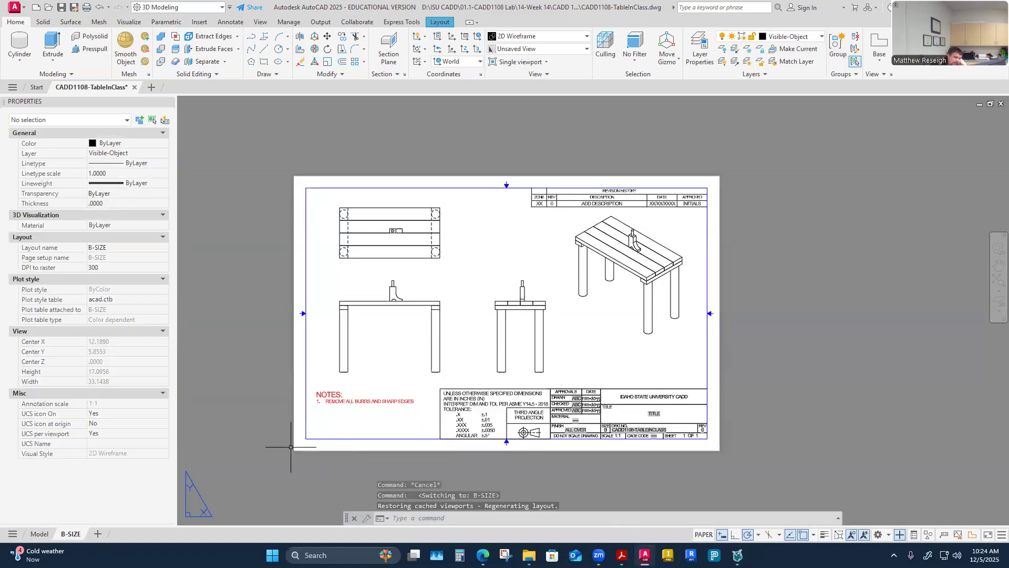
pyautogui.click(265, 147)
pyautogui.click(770, 483)
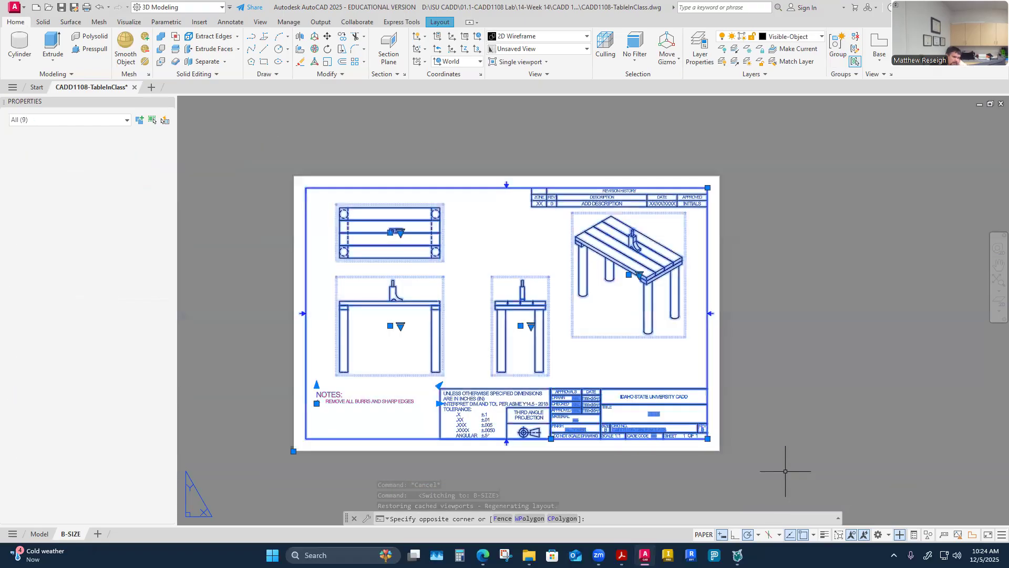
pyautogui.press('Escape')
# Delete the front, right-side, top and isometric drawing views from the B-SIZE sheet, keeping the border, notes and title block
pyautogui.click(402, 352)
pyautogui.press('Delete')
pyautogui.click(501, 341)
pyautogui.press('Delete')
pyautogui.click(441, 259)
pyautogui.press('Delete')
pyautogui.click(667, 283)
pyautogui.press('Delete')
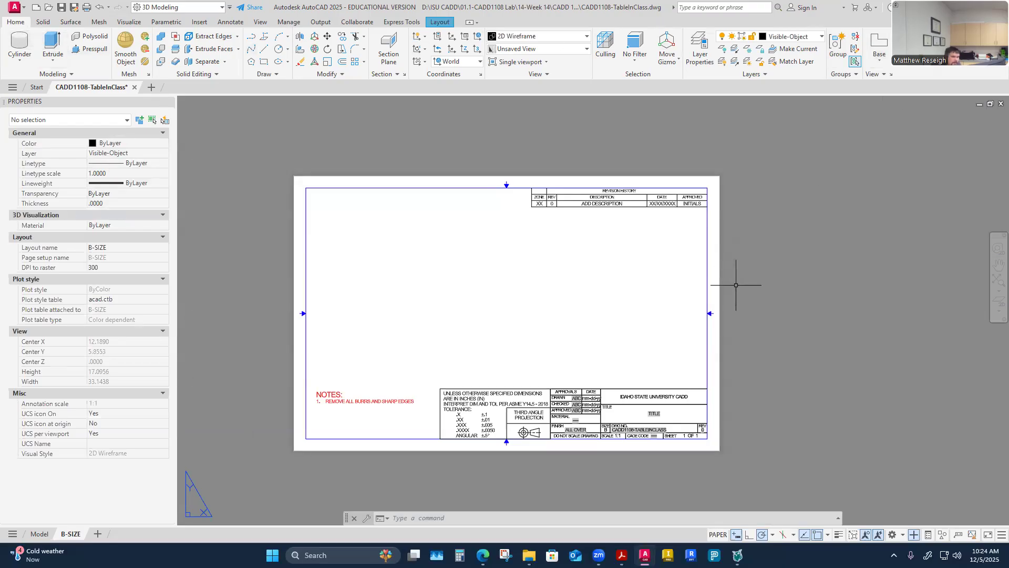
# Create a front base view of the table from model space, placed above the notes on the B-SIZE sheet
pyautogui.click(879, 58)
pyautogui.click(918, 85)
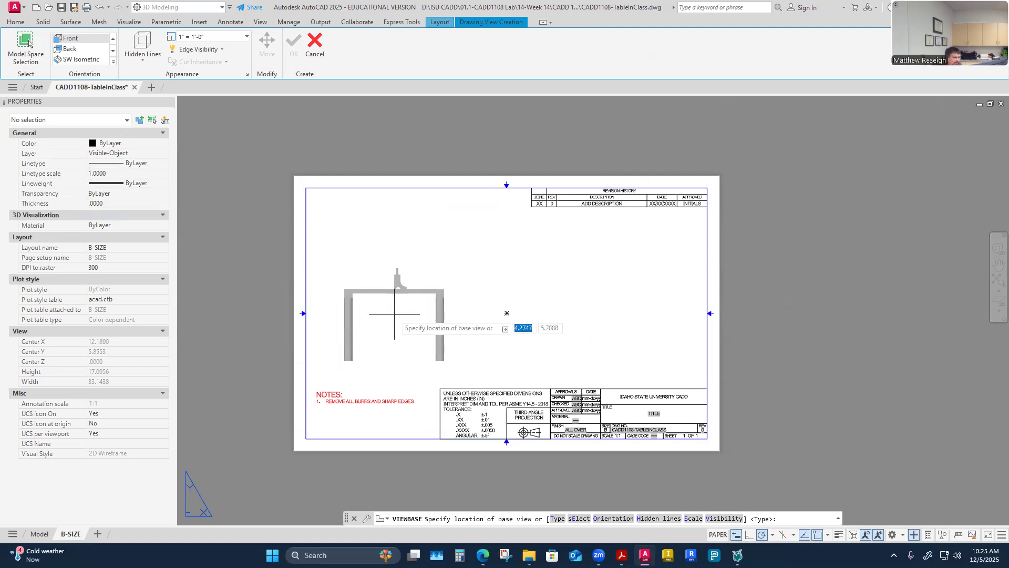
pyautogui.click(395, 317)
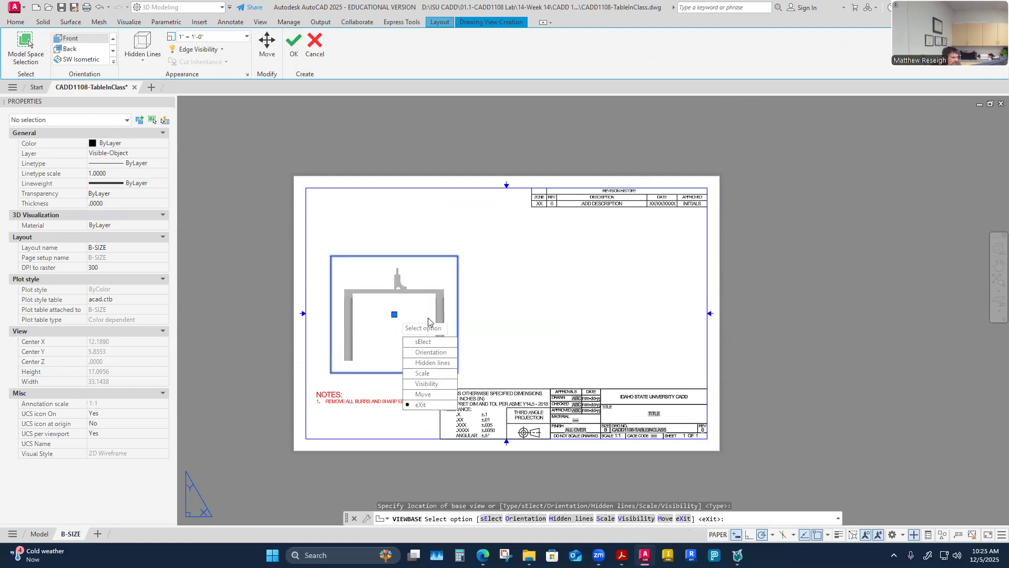
pyautogui.press('Return')
# Project a top view above the front base view and a side view to its right
pyautogui.click(394, 223)
pyautogui.click(551, 350)
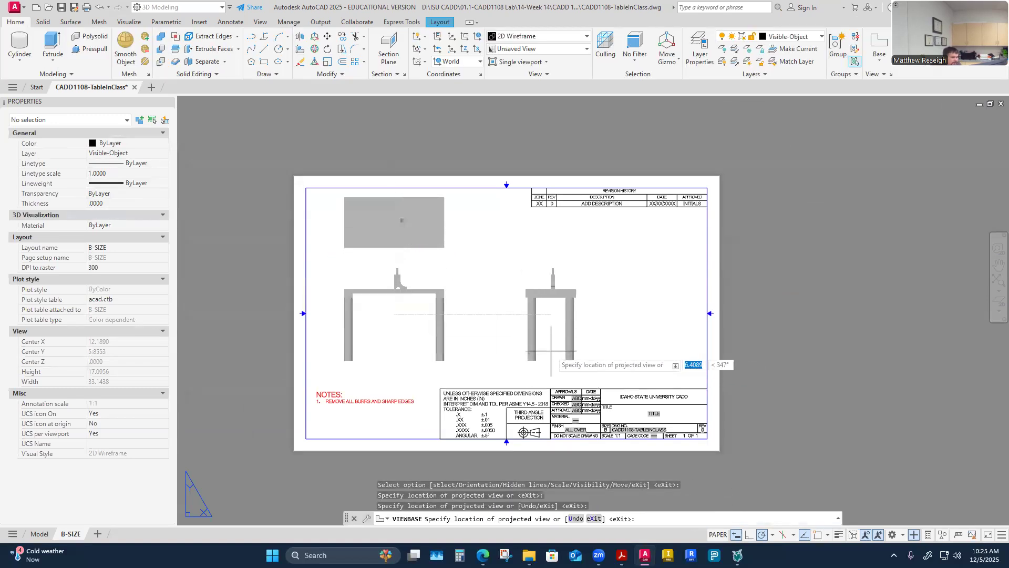
pyautogui.press('Return')
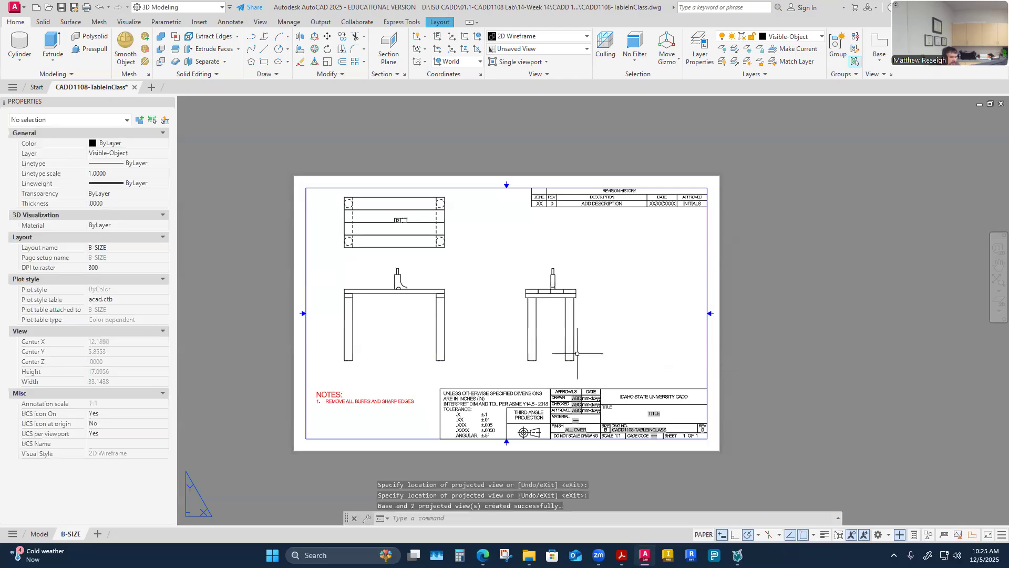
# Edit the front base view on the B-SIZE sheet to exclude the bracket from its model space selection, leaving only the table
pyautogui.click(389, 359)
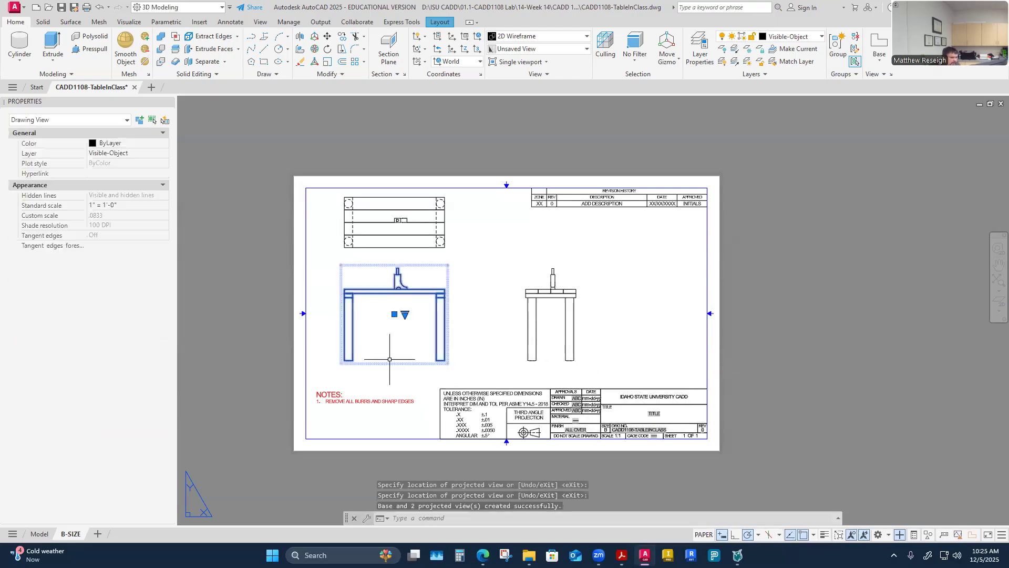
pyautogui.click(108, 47)
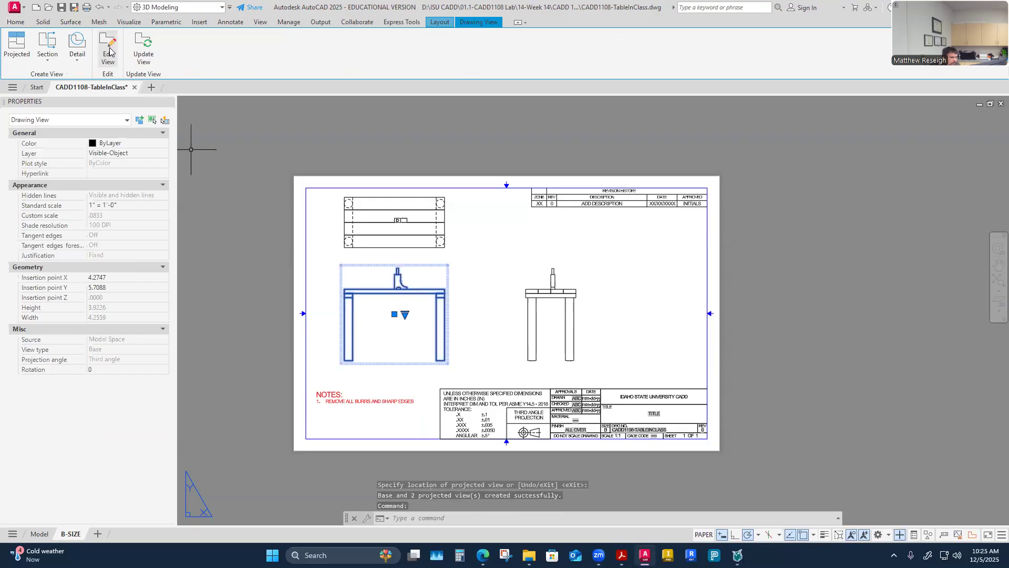
pyautogui.click(209, 140)
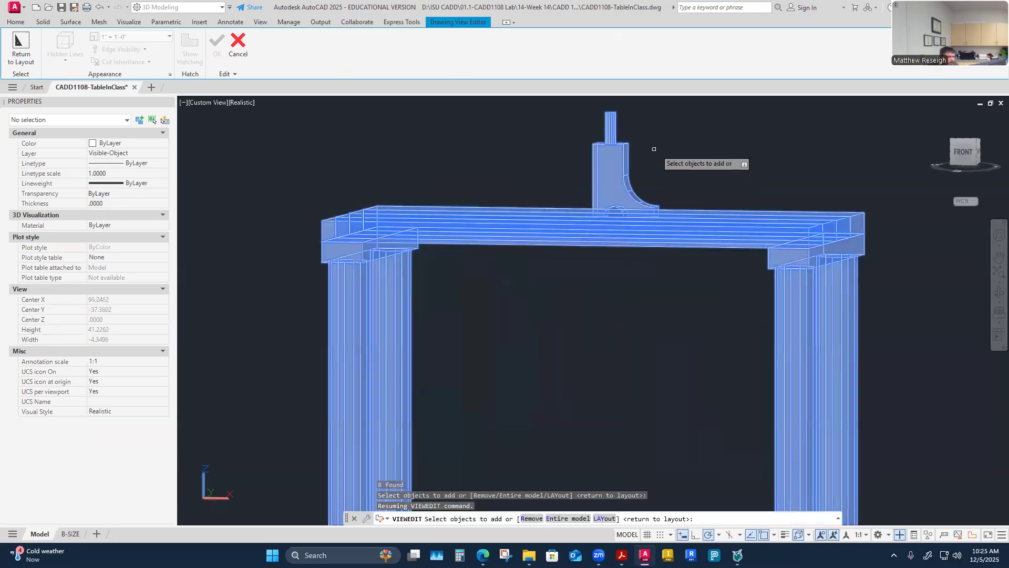
pyautogui.keyDown('shift'); pyautogui.click(610, 168); pyautogui.keyUp('shift')
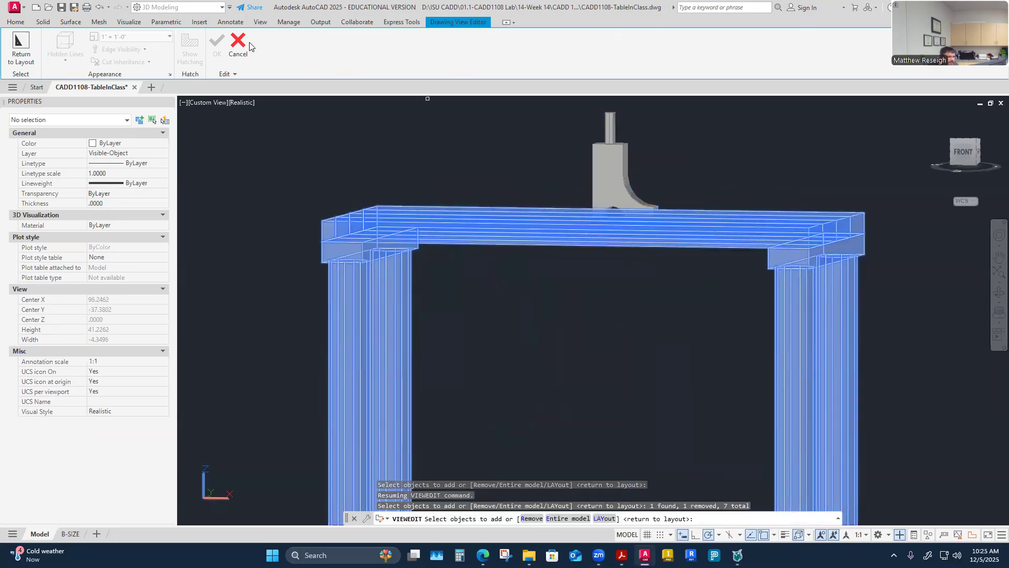
pyautogui.press('Return')
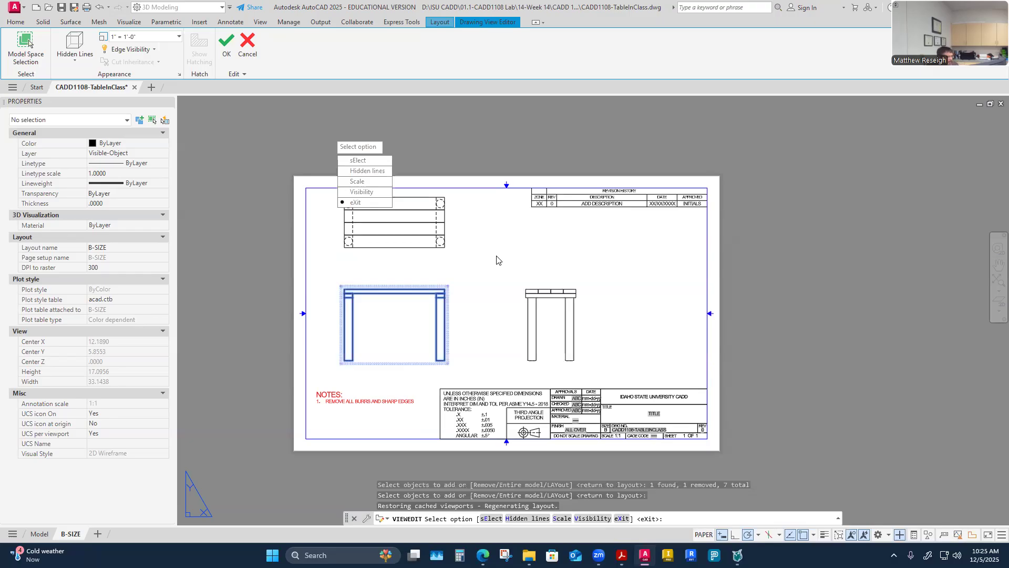
pyautogui.press('Escape')
pyautogui.press('Escape')
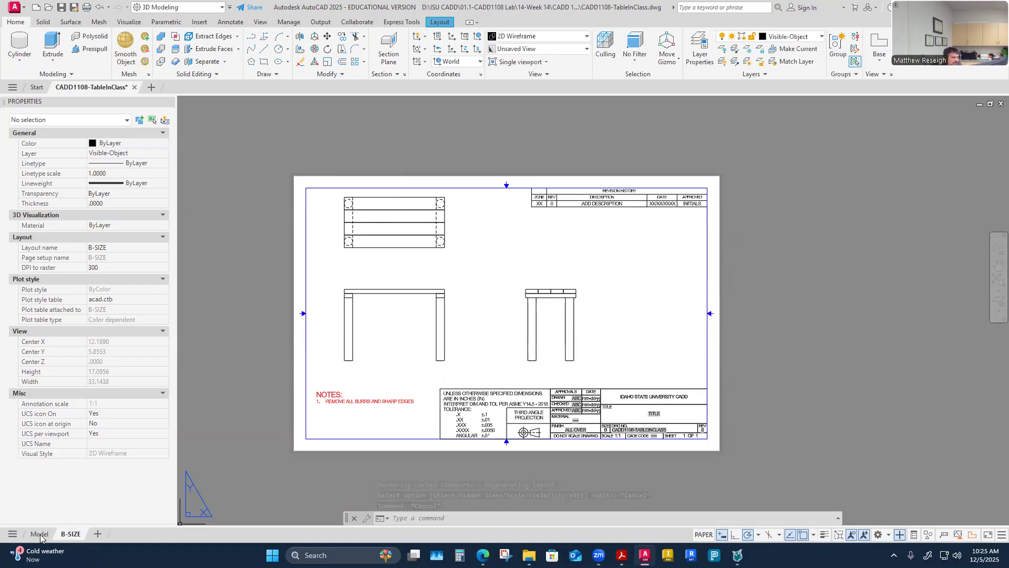
# Switch from the B-SIZE layout to model space and show the whole table with its bracket
pyautogui.moveTo(36, 537)
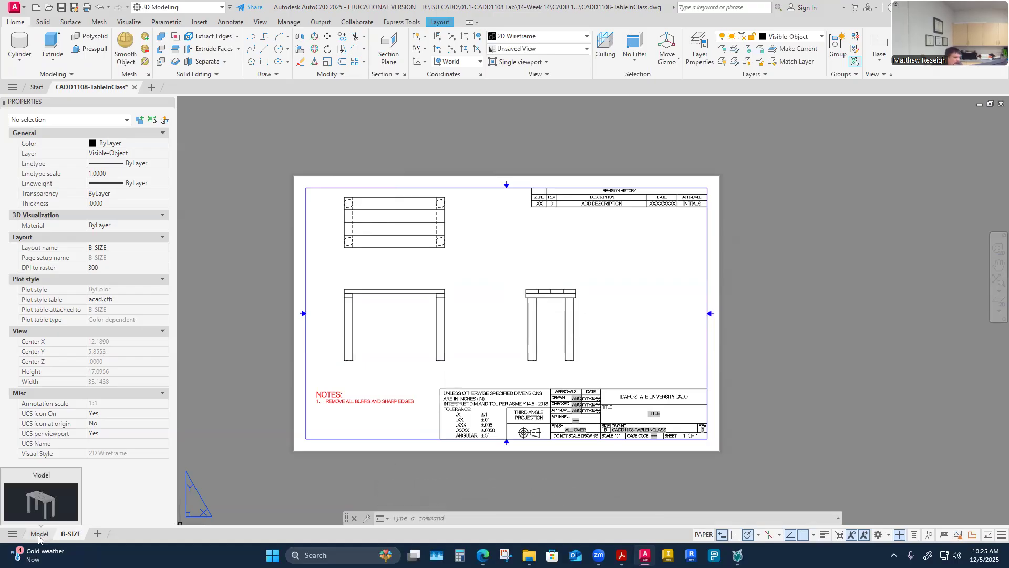
pyautogui.click(37, 534)
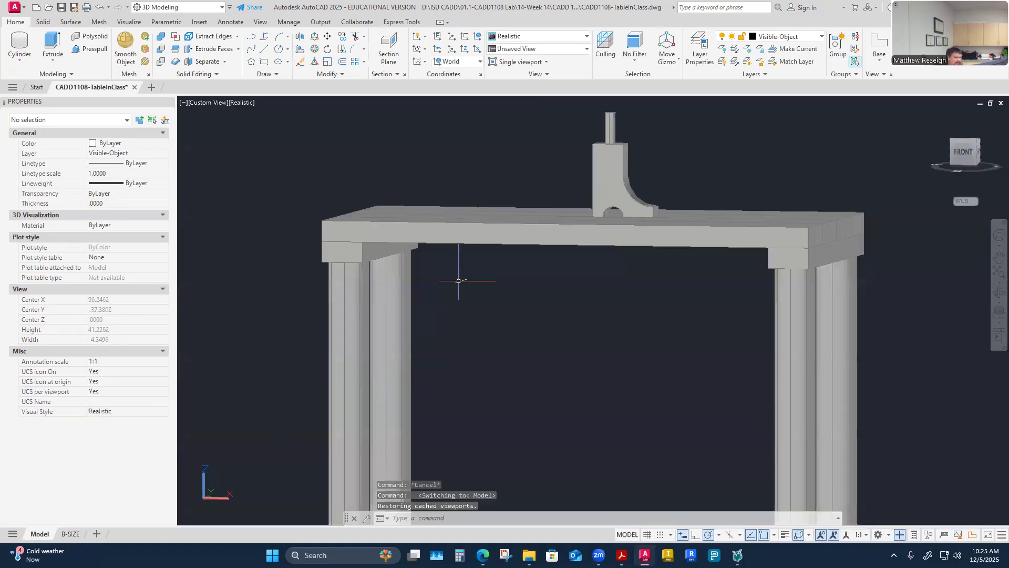
pyautogui.scroll(-2, 486, 305)
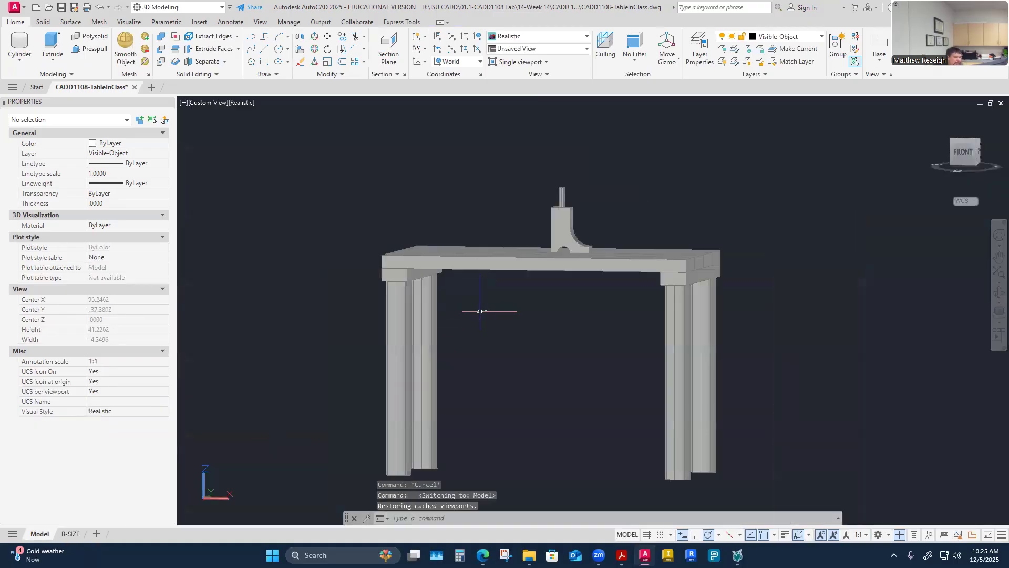
pyautogui.click(883, 55)
pyautogui.click(892, 80)
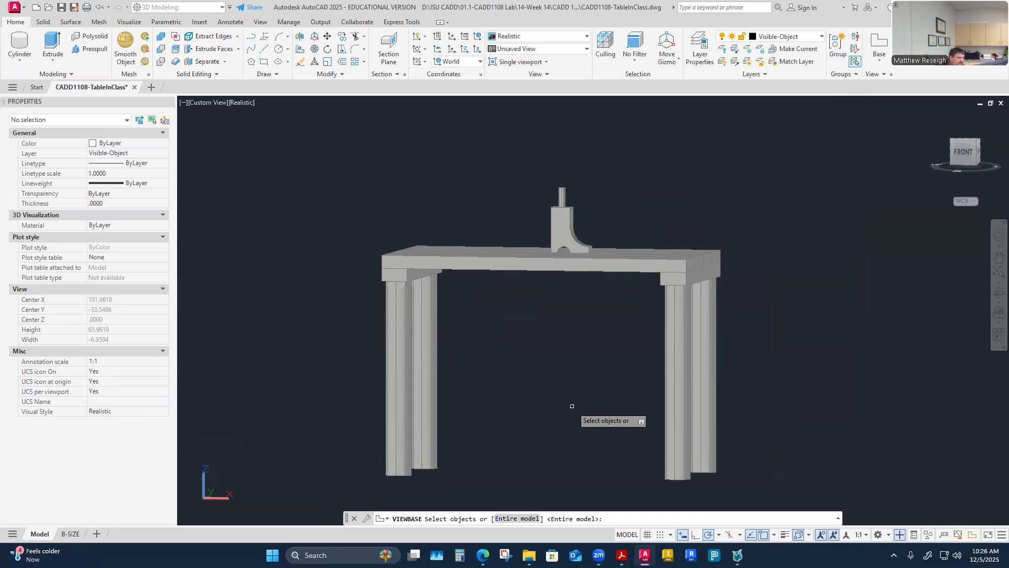
pyautogui.click(562, 218)
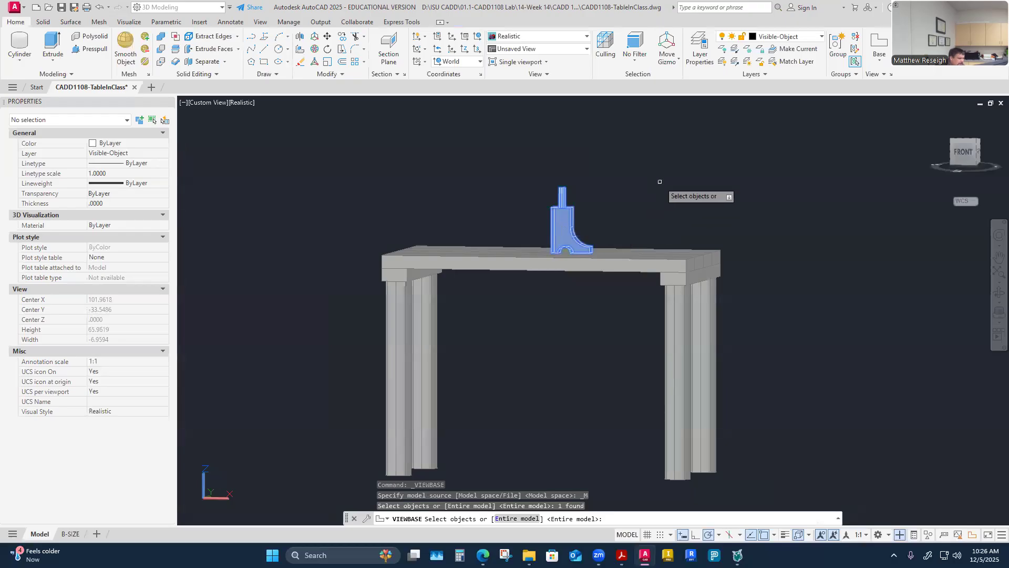
pyautogui.press('Return')
pyautogui.press('Return')
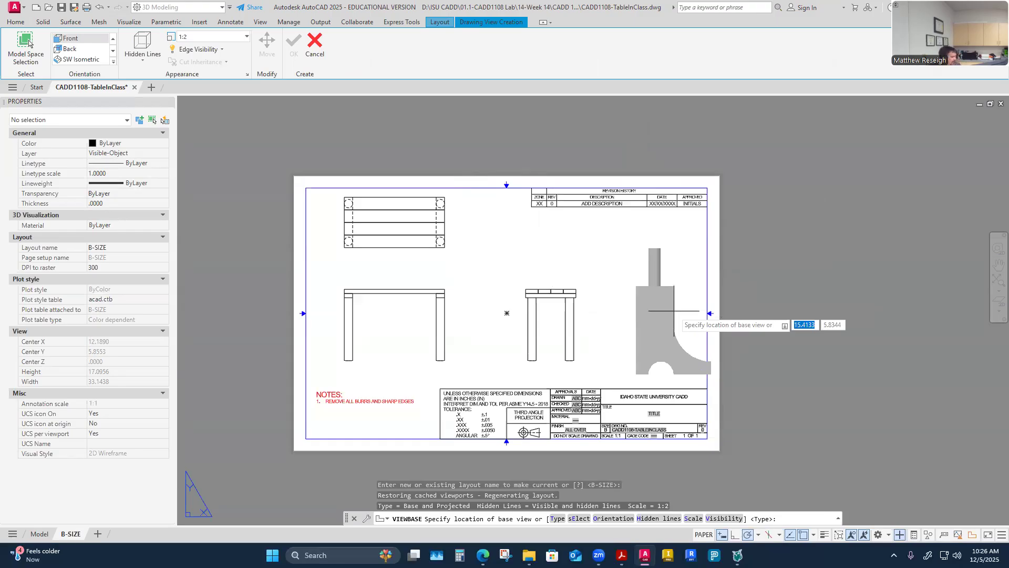
pyautogui.press('Escape')
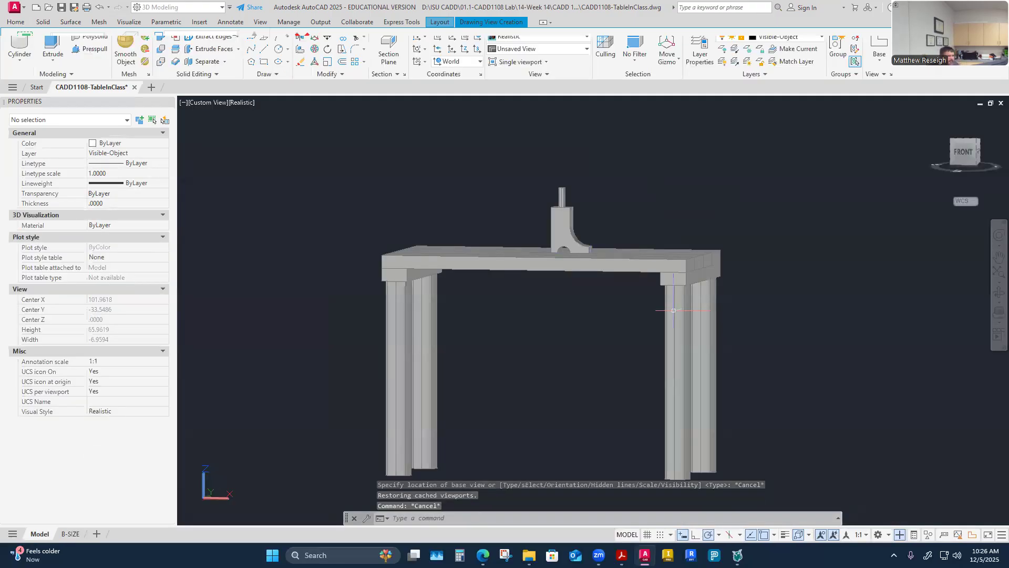